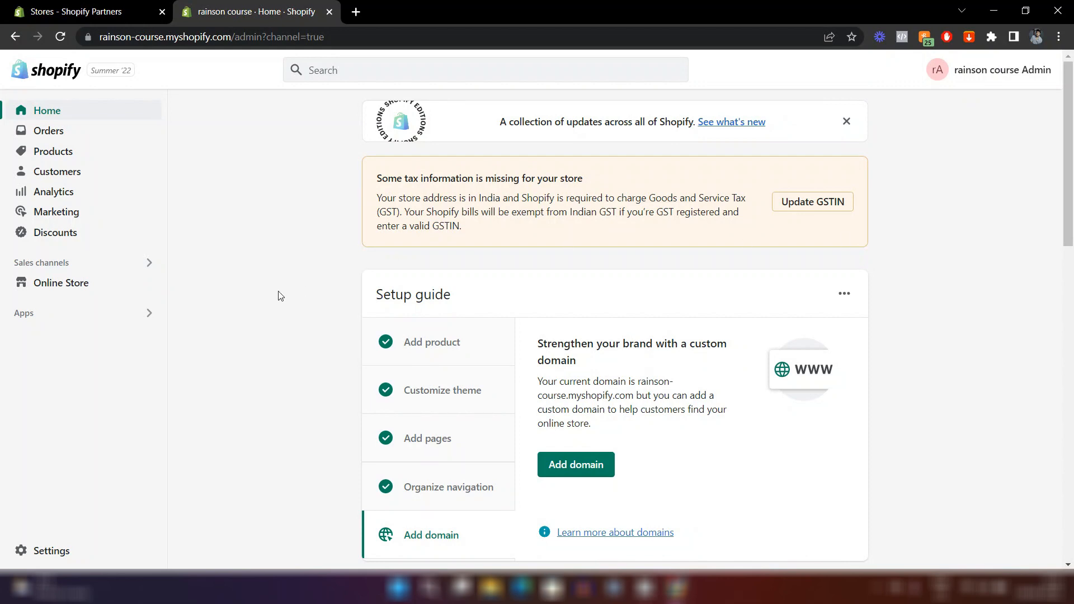
- Open the theme customizer for the current Debutify-theme 4.10.1 1 from the online store's themes
left_click(52, 284)
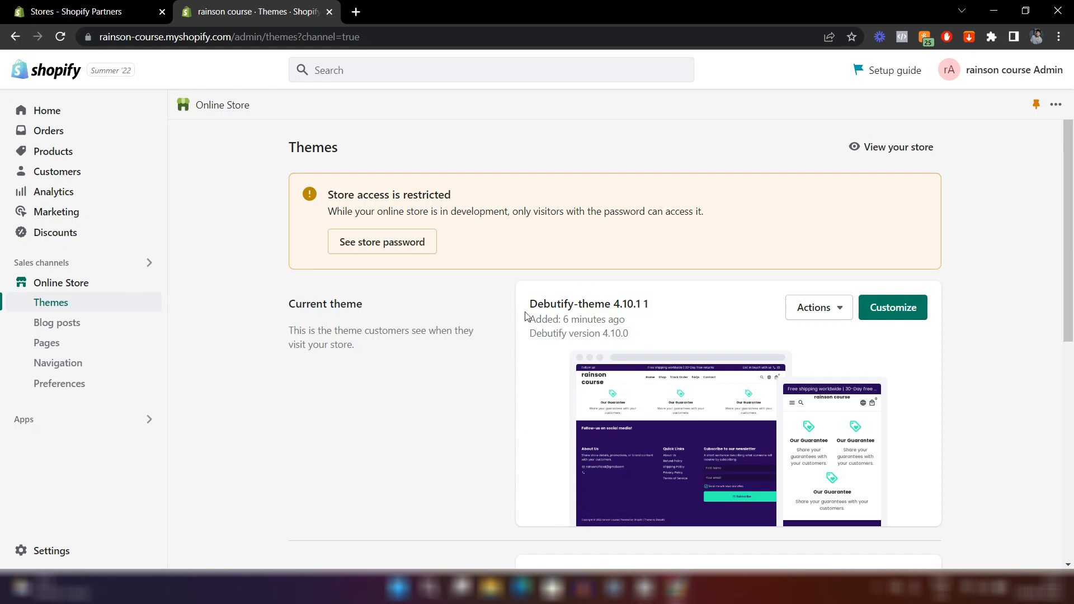
scroll(672, 350, "down", 2)
scroll(671, 345, "up", 2)
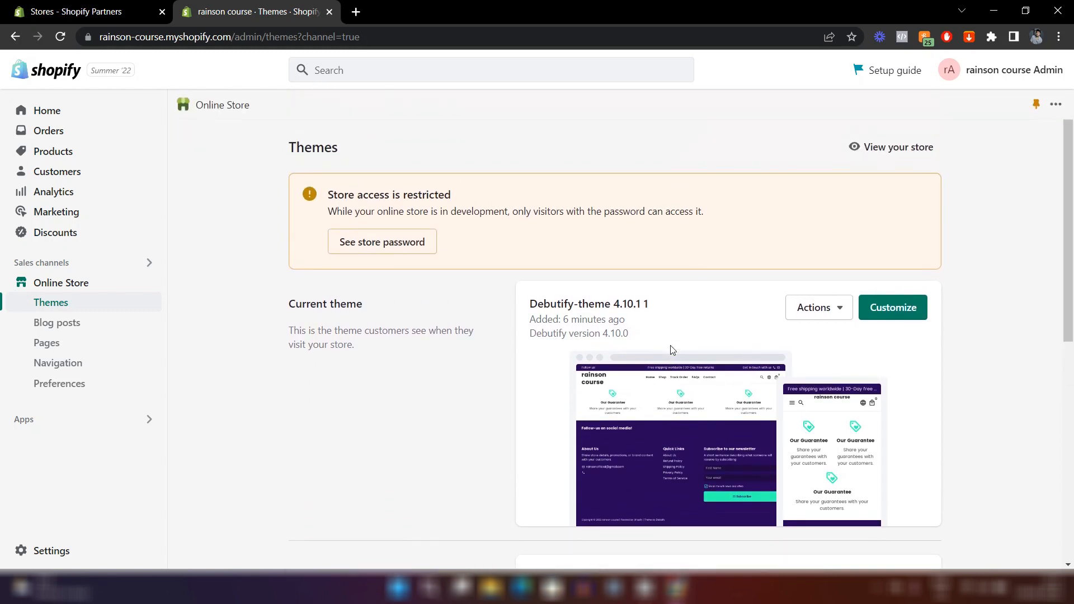
left_click(880, 317)
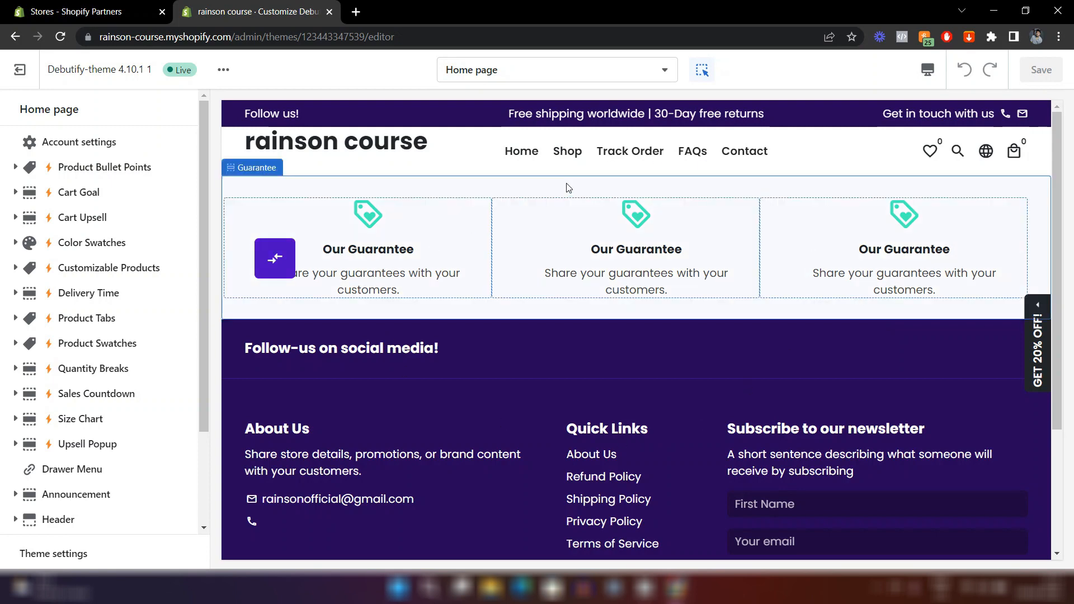
- Look over the home page preview and its full list of theme sections
scroll(85, 359, "down", 3)
scroll(85, 359, "up", 3)
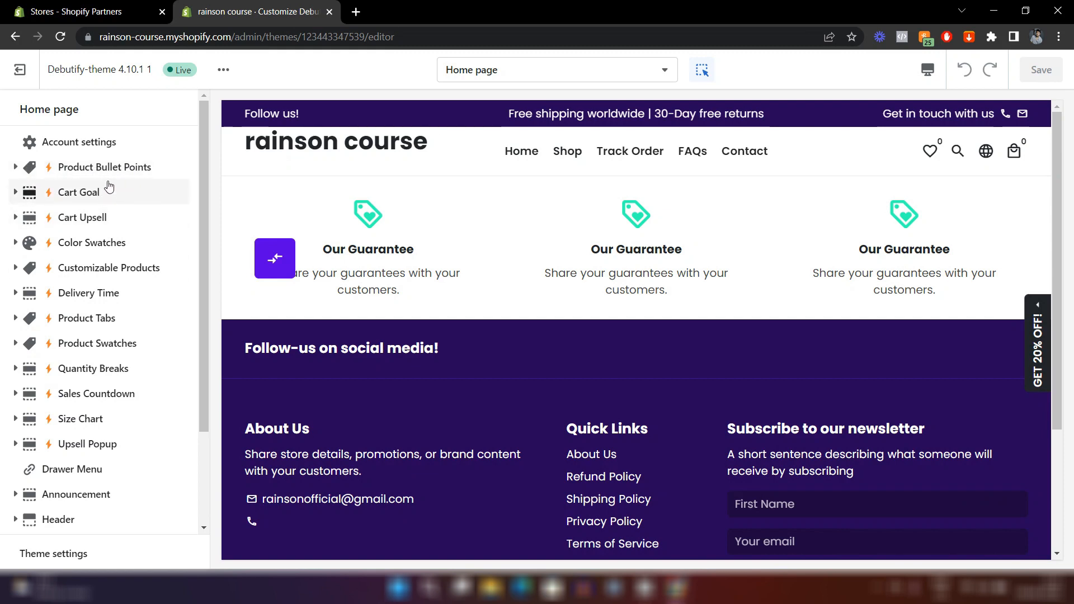
scroll(132, 242, "down", 2)
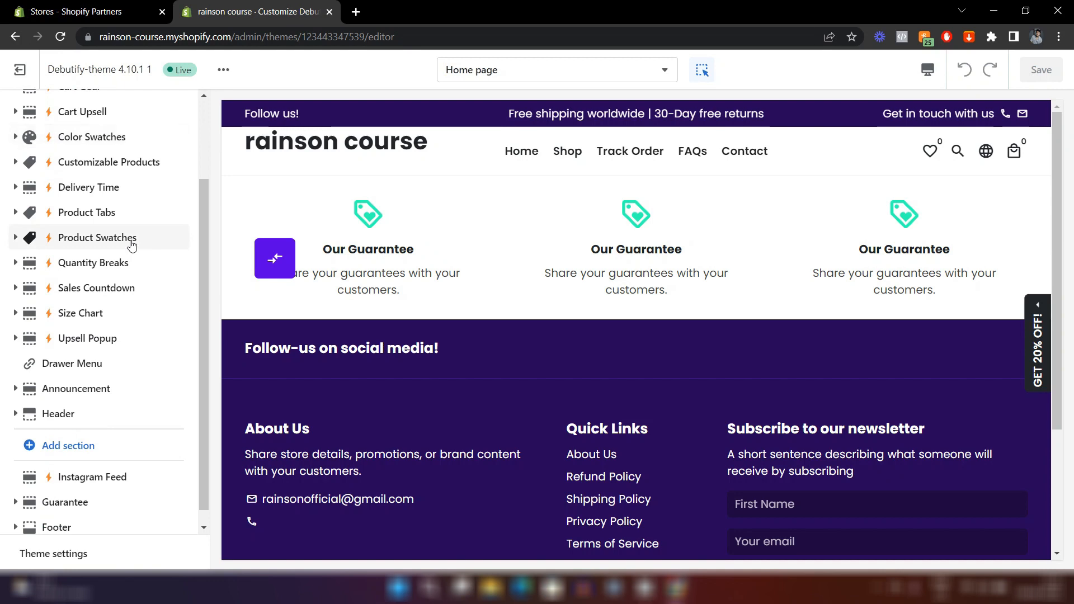
scroll(132, 242, "up", 2)
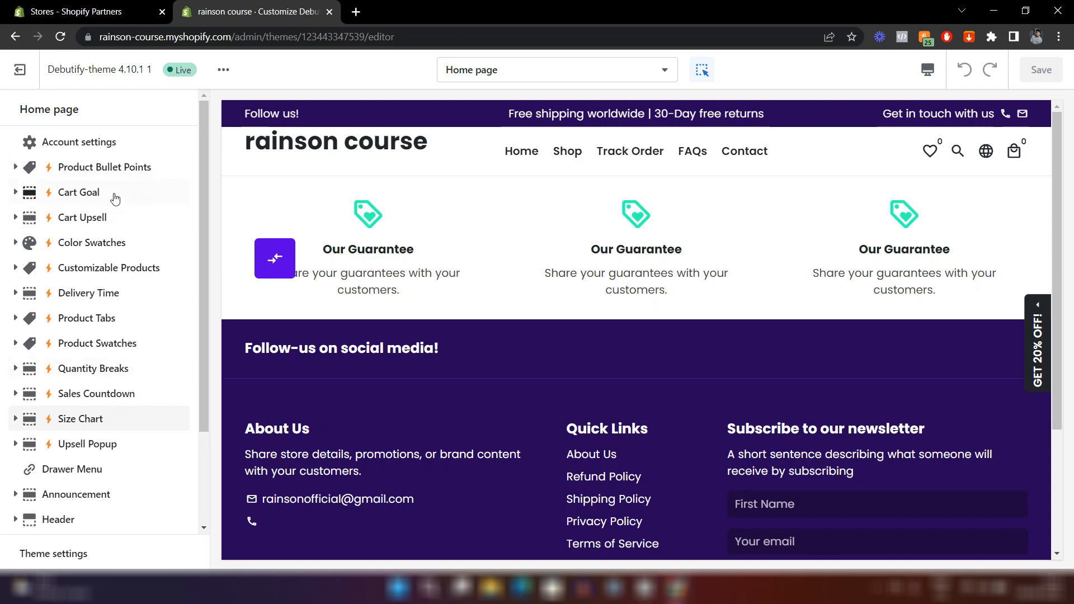
scroll(128, 351, "down", 2)
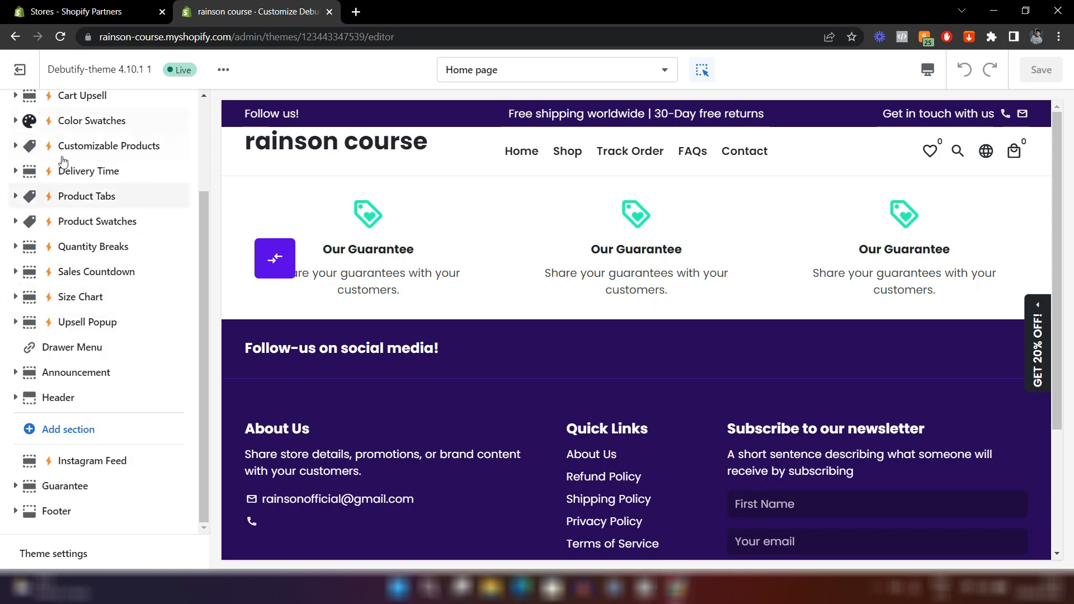
scroll(84, 245, "up", 2)
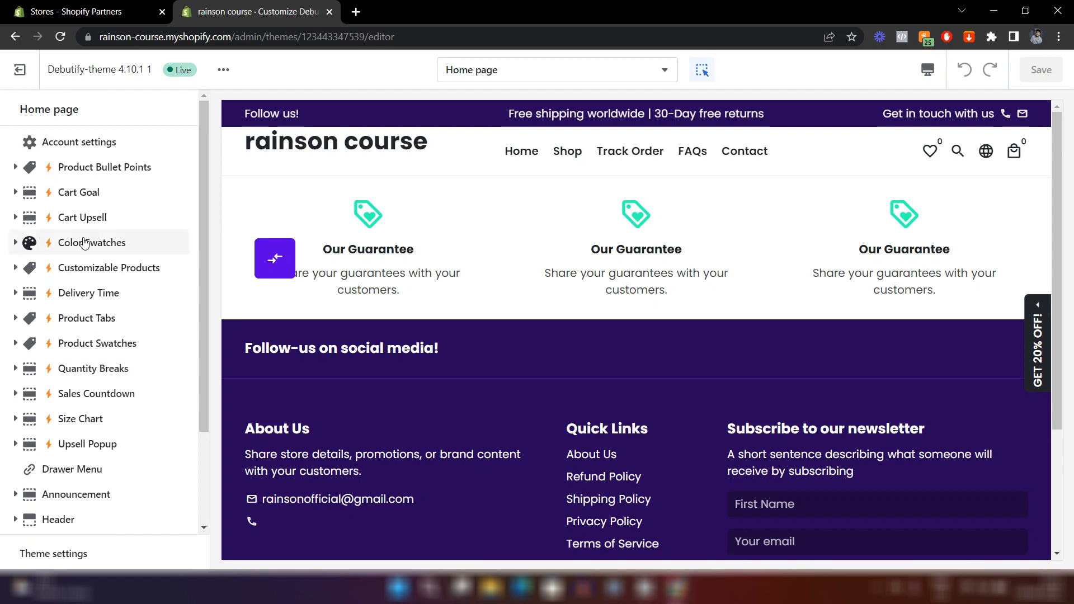
scroll(84, 242, "down", 2)
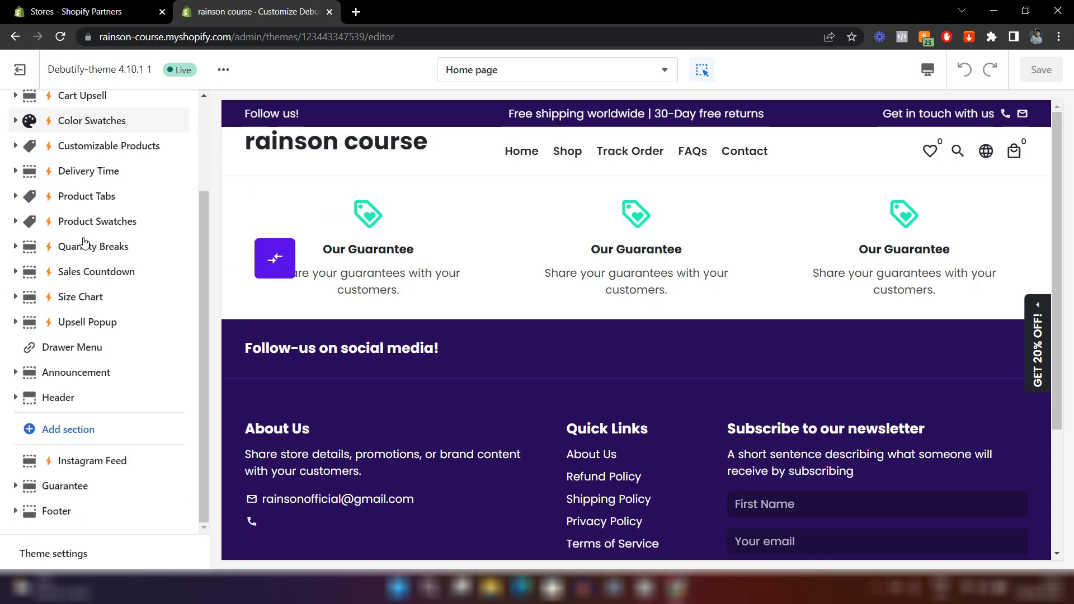
- Open the theme settings and expand the Debutify Add-ons list to the Cart Maximizers group
left_click(88, 555)
scroll(108, 403, "down", 3)
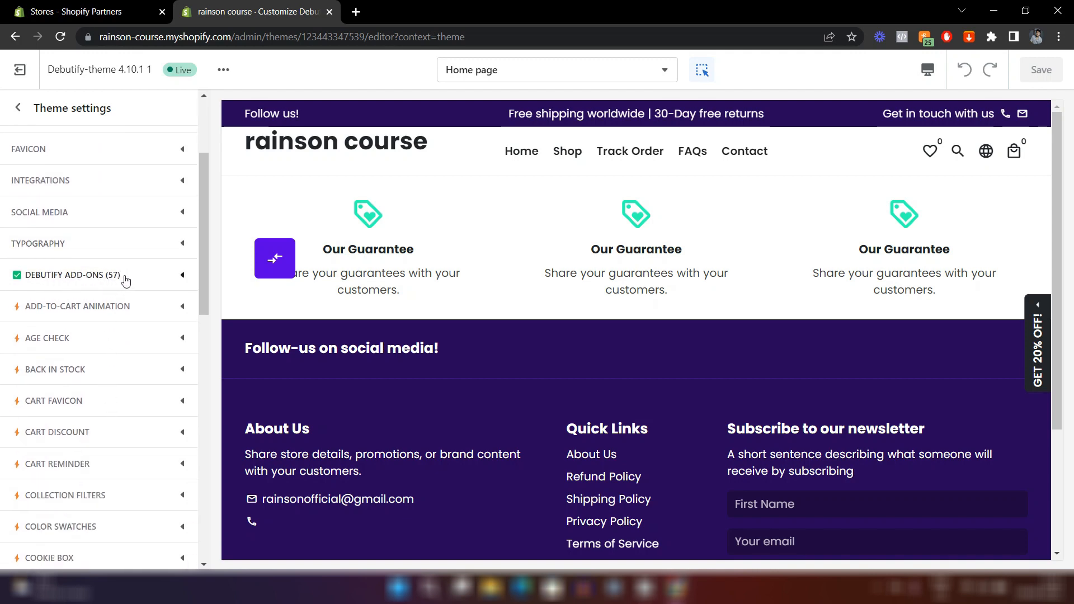
left_click(158, 289)
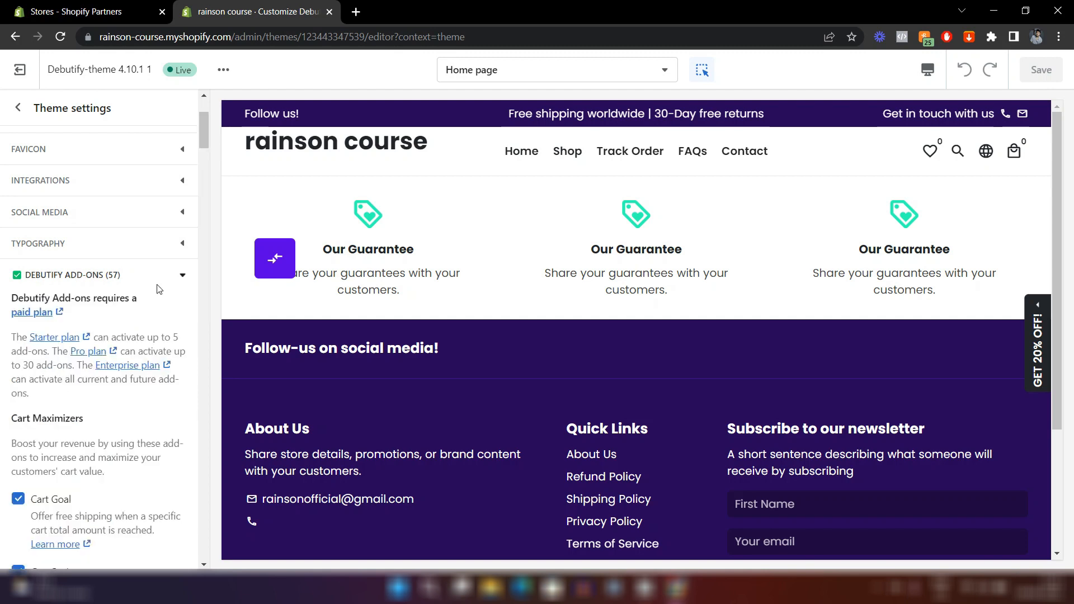
scroll(159, 288, "down", 4)
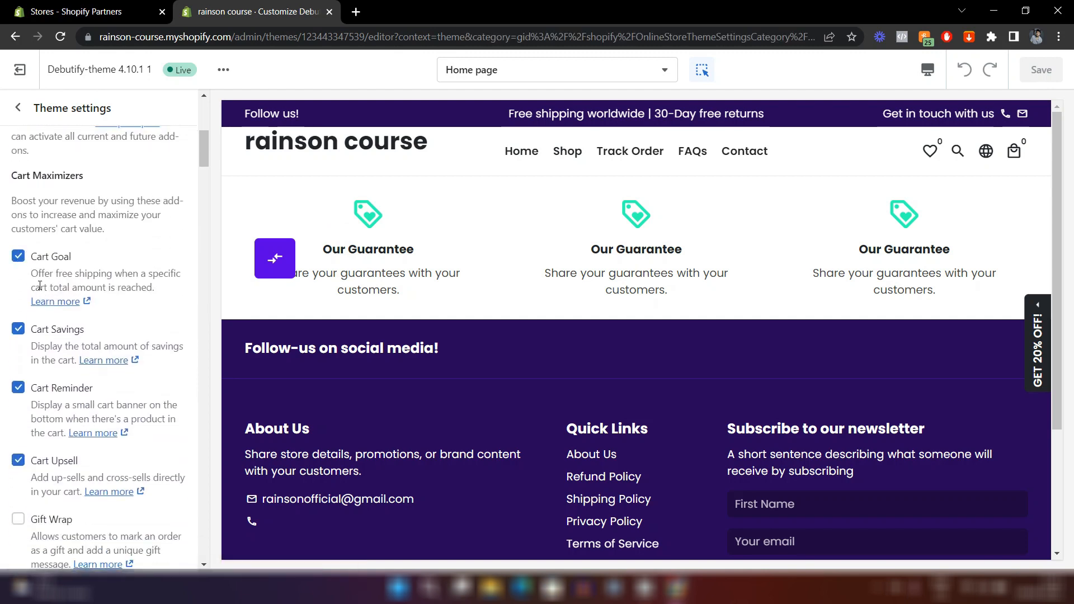
- Disable the Cart Goal, Cart Savings, Cart Reminder, Cart Upsell, Quantity Breaks and Upsell Bundles add-ons
left_click(18, 256)
left_click(18, 329)
scroll(22, 302, "down", 2)
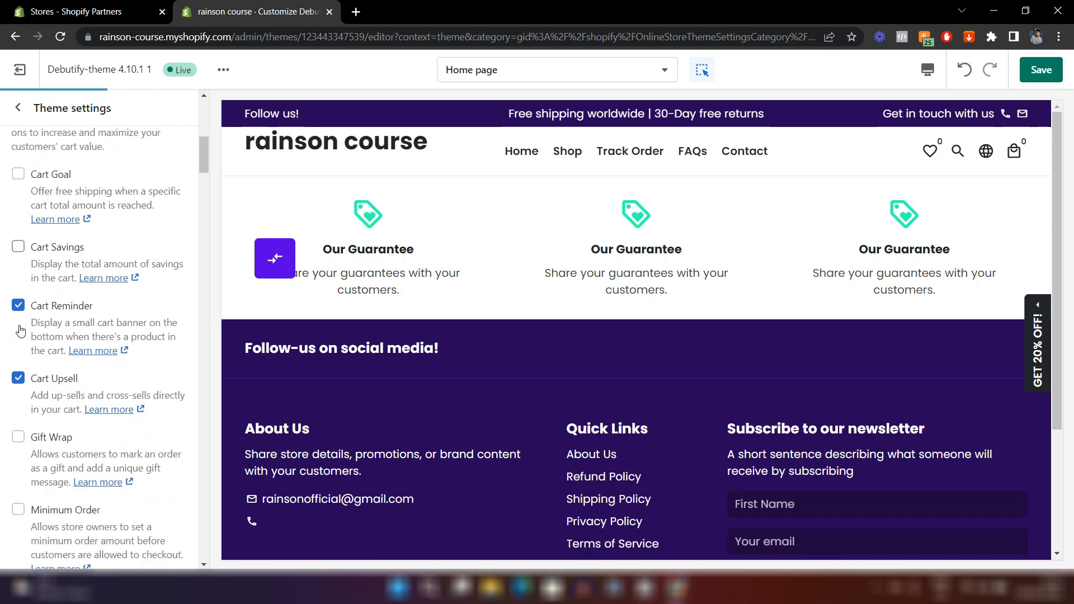
left_click(20, 264)
left_click(18, 334)
scroll(21, 313, "down", 2)
scroll(21, 313, "down", 2)
left_click(18, 314)
left_click(19, 399)
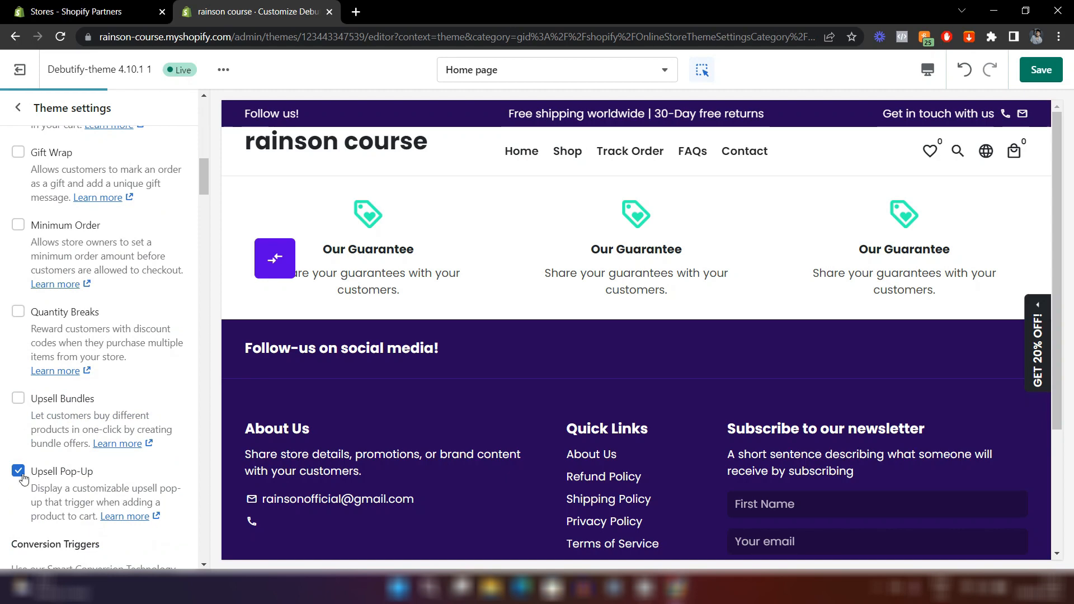
- Disable the remaining active Debutify add-ons, including Instagram Feed, save the theme and return to the home page sections
scroll(20, 477, "down", 20)
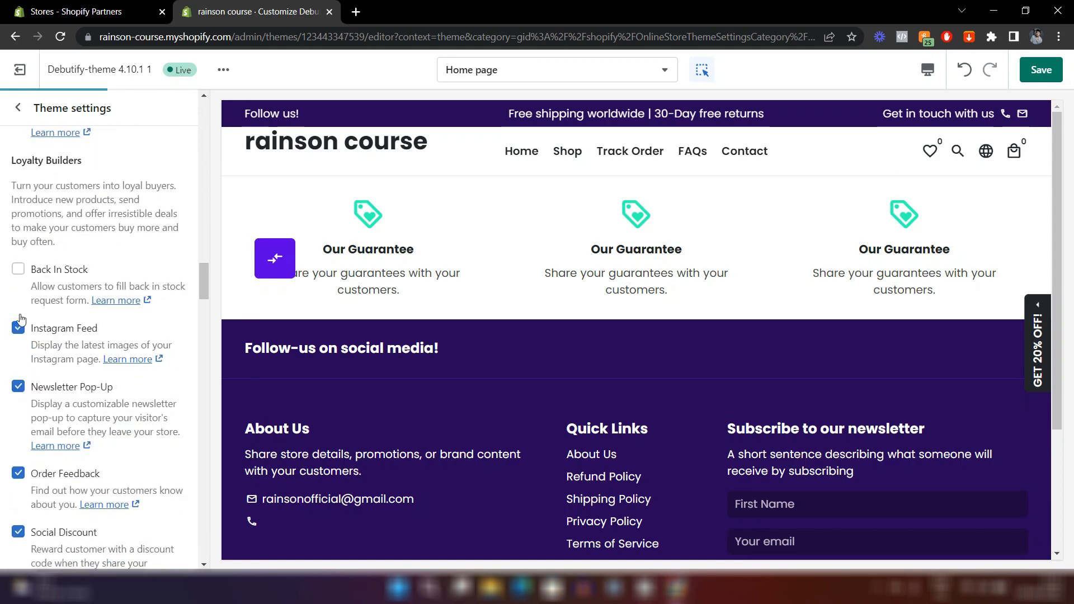
left_click(17, 353)
scroll(19, 280, "down", 20)
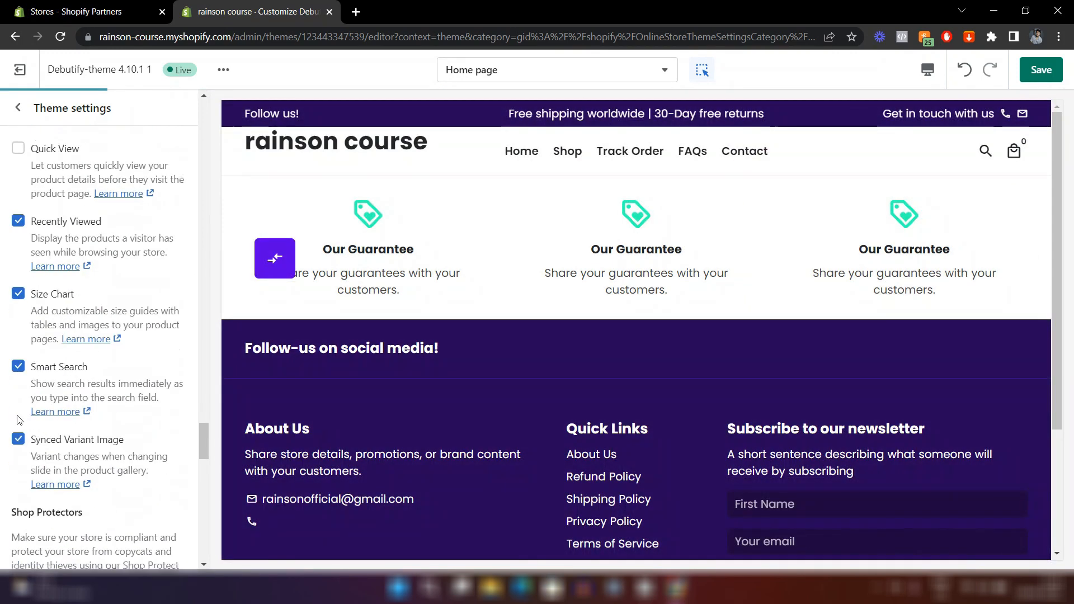
left_click(86, 321)
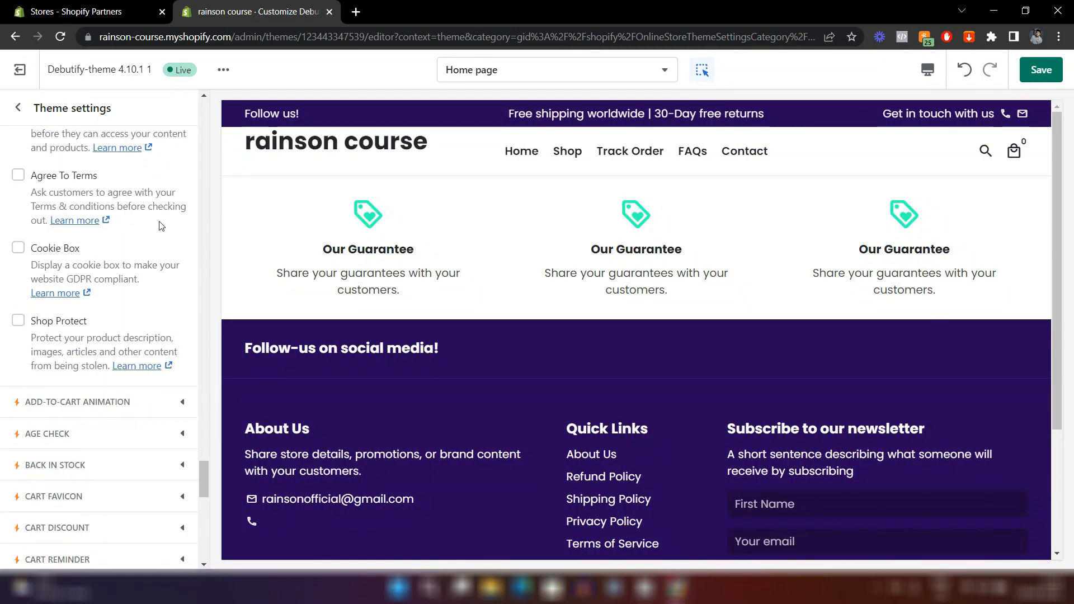
left_click(1037, 78)
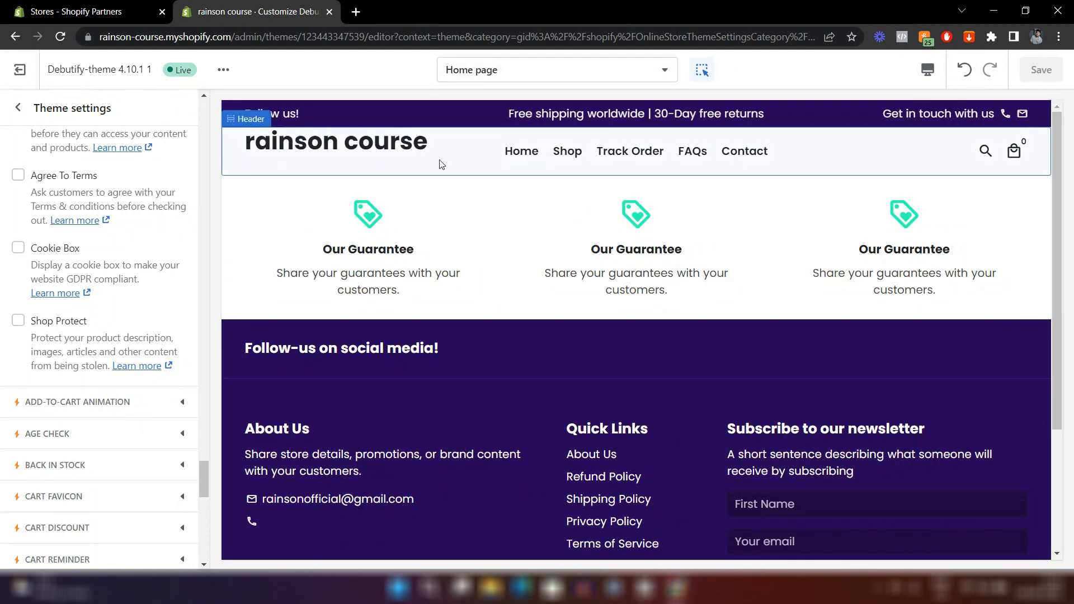
left_click(17, 108)
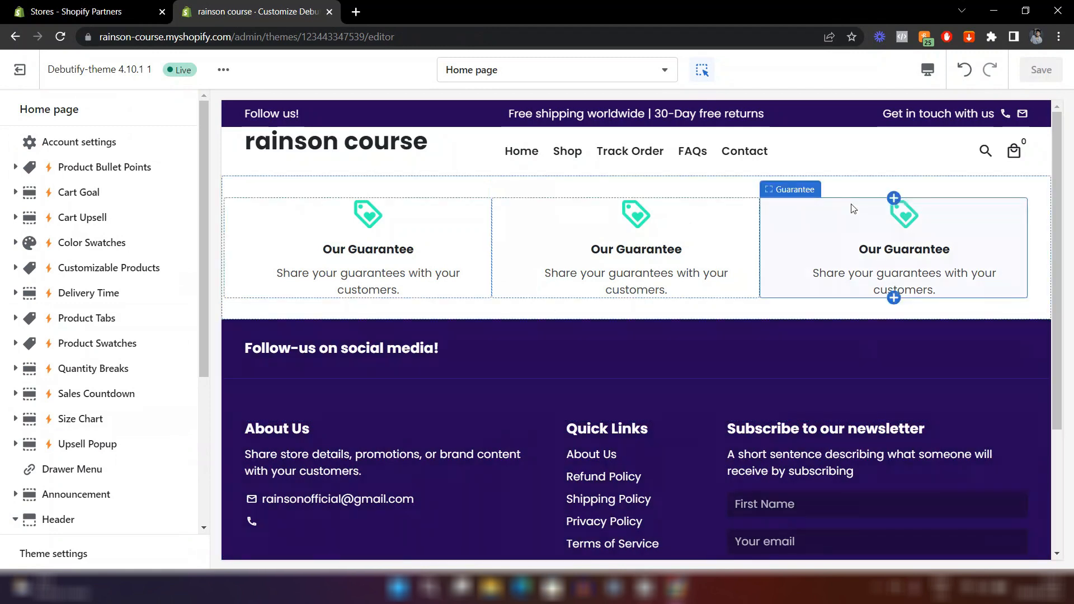
- Preview the home page in the mobile layout and check it from header to footer
left_click(933, 71)
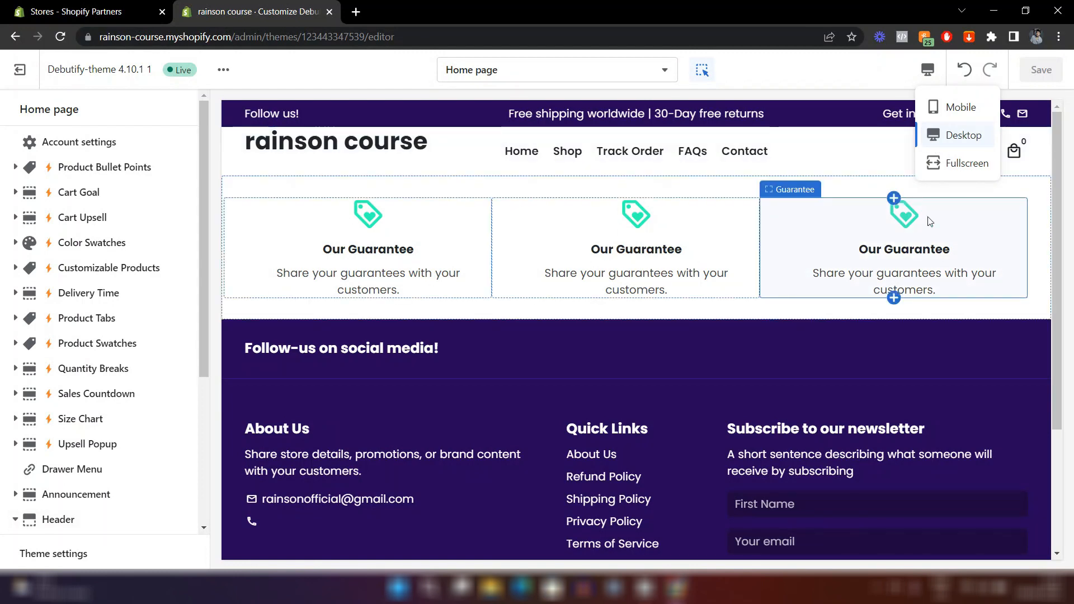
left_click(979, 109)
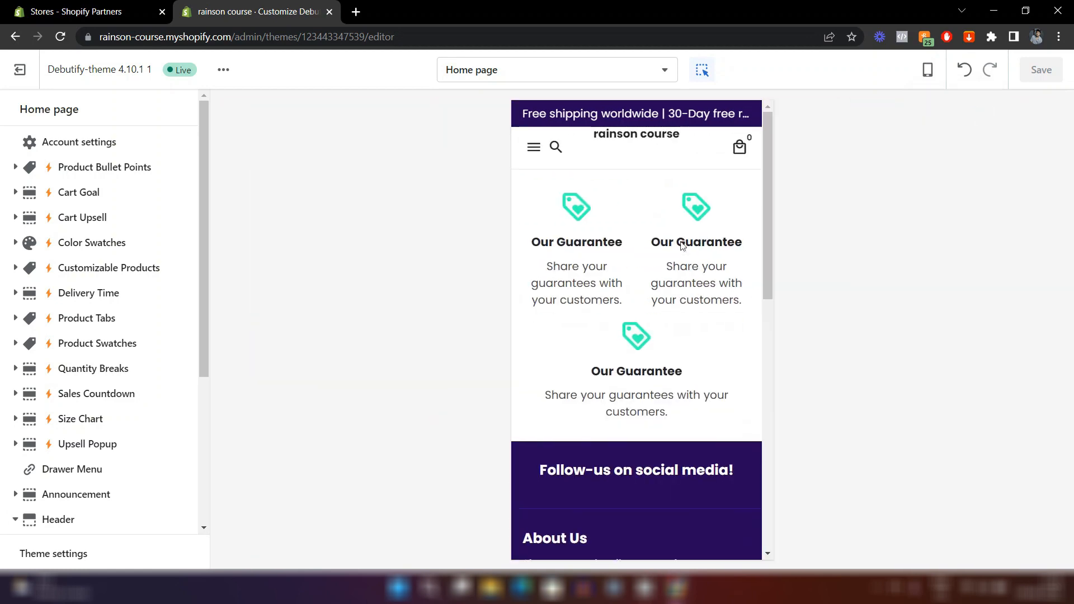
scroll(680, 249, "down", 10)
scroll(668, 252, "up", 3)
scroll(668, 248, "up", 8)
- Preview the home page in fullscreen, check its length, and return to the desktop preview
left_click(924, 70)
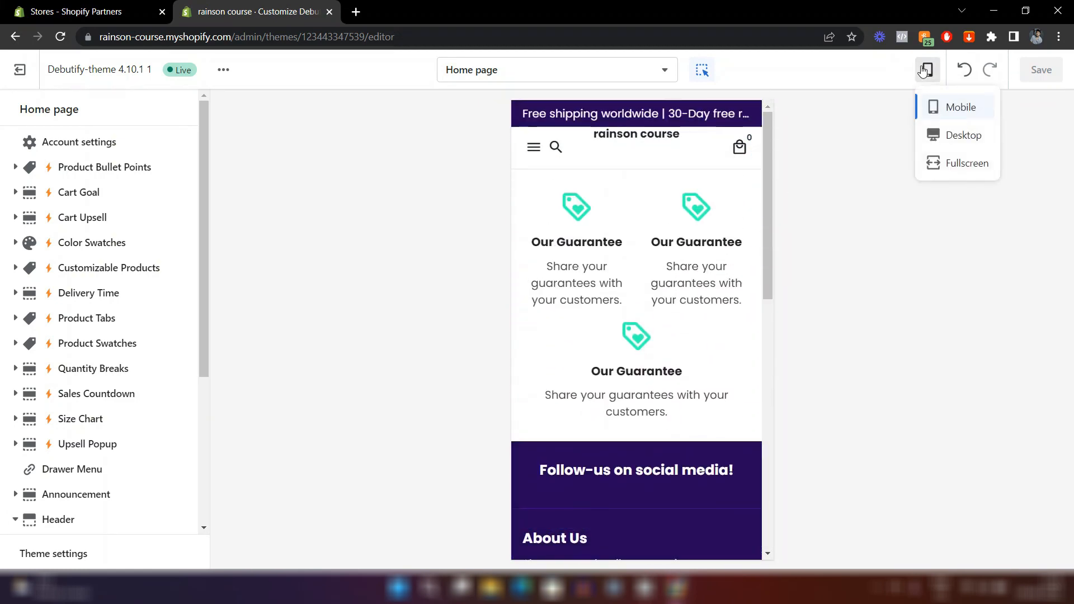
left_click(926, 163)
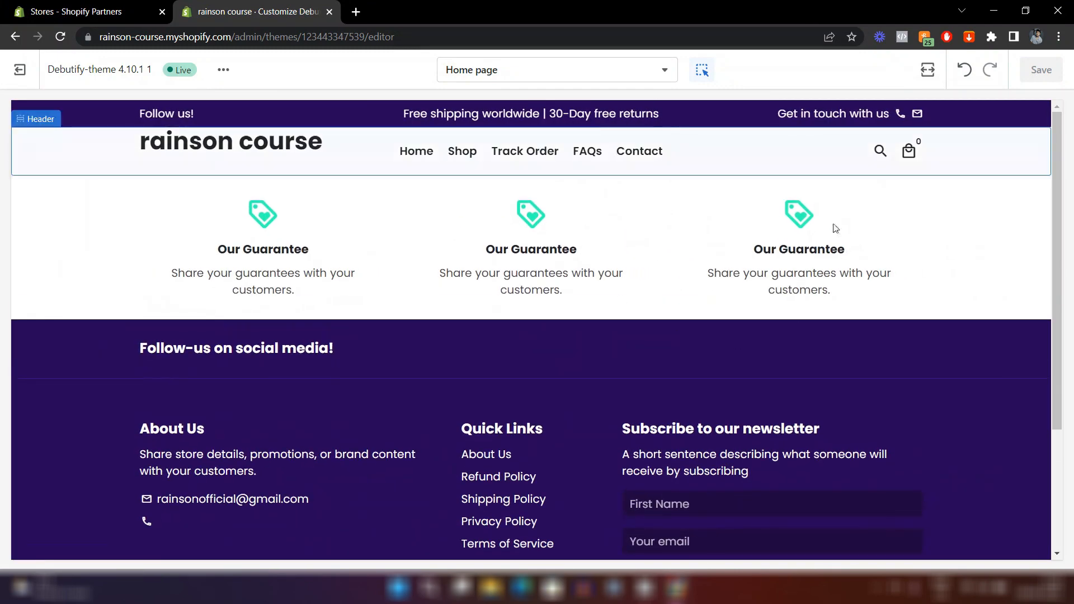
scroll(883, 378, "down", 3)
scroll(883, 378, "up", 3)
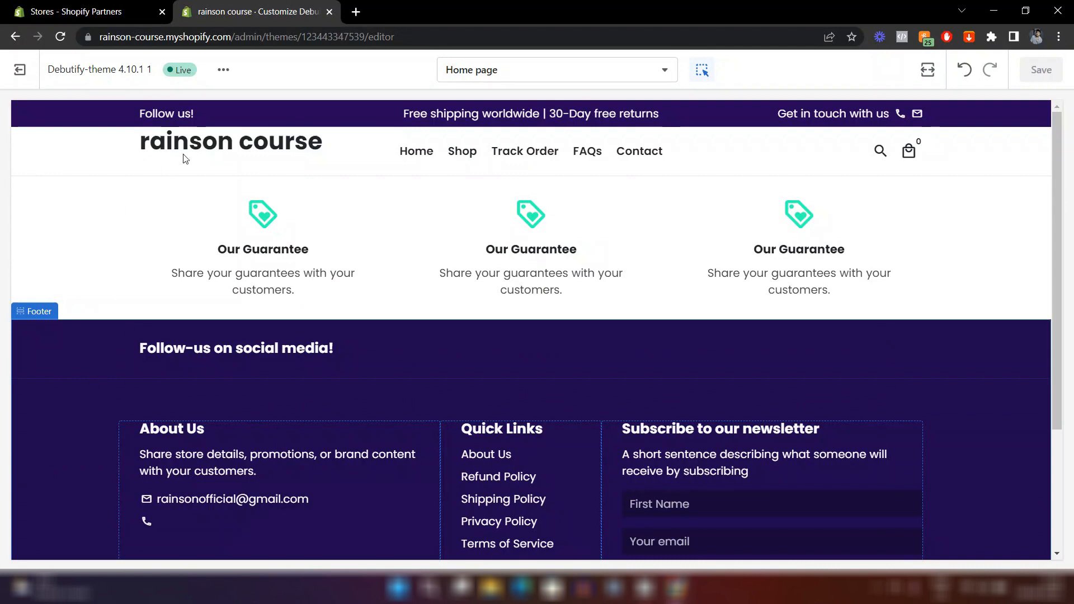
left_click(927, 69)
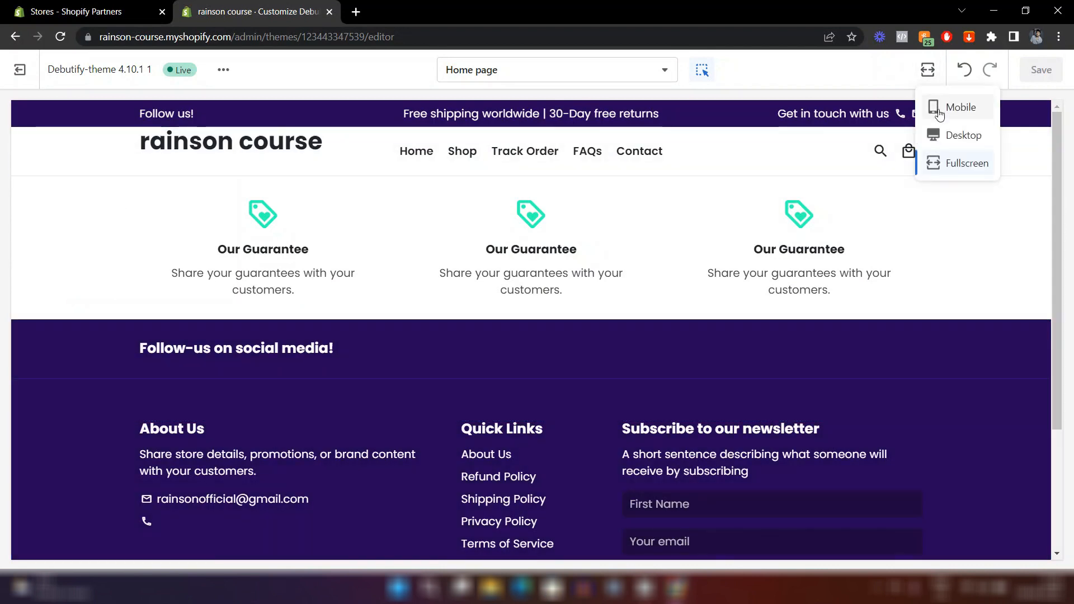
left_click(940, 137)
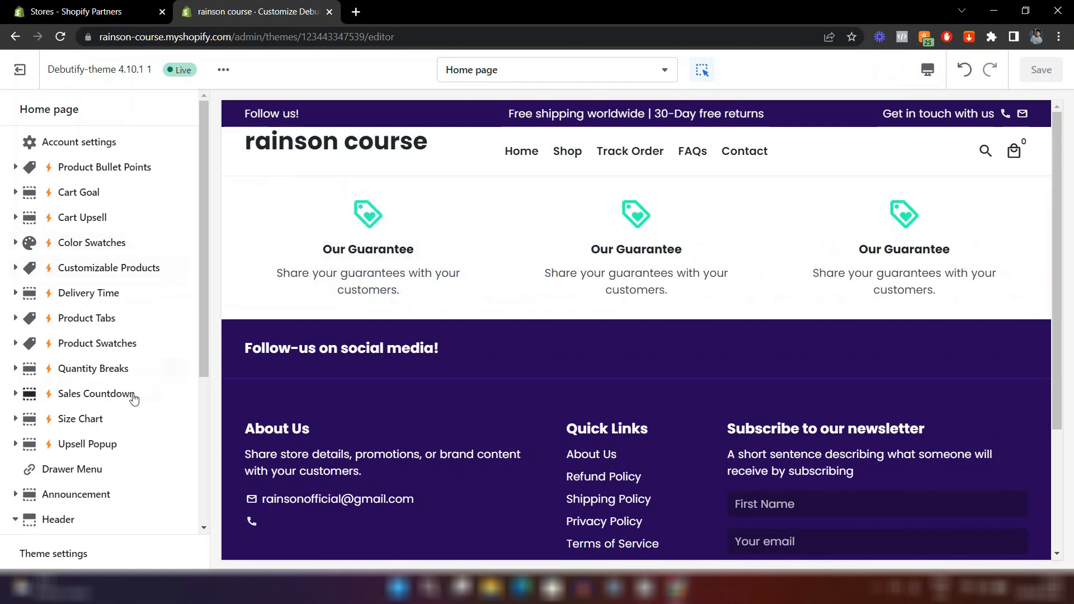
- Review the home page's section list and the Announcement section's settings, and return to the list
scroll(149, 368, "down", 4)
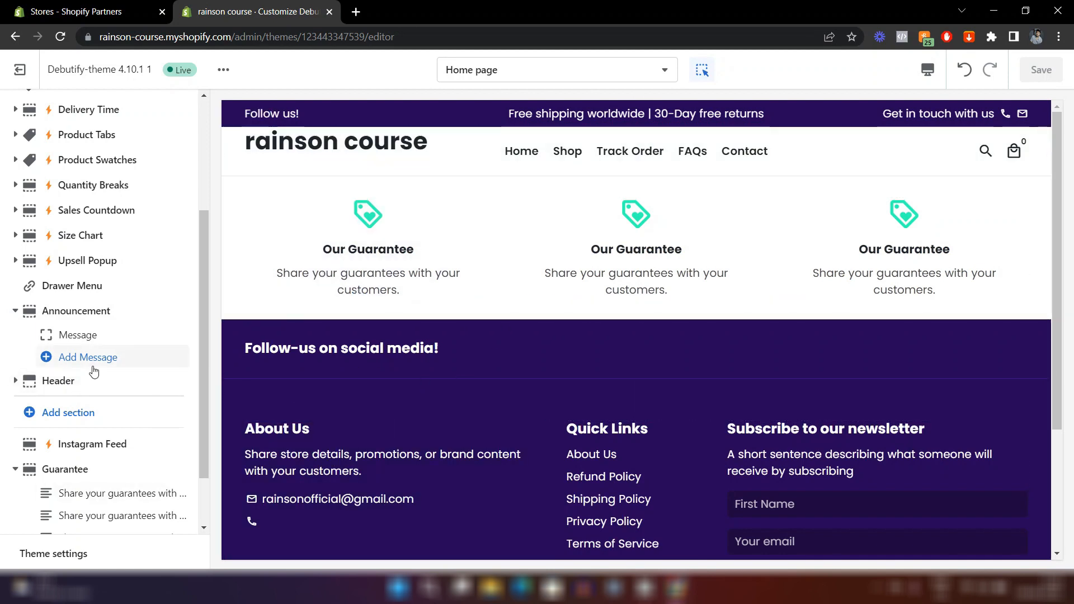
scroll(106, 347, "down", 2)
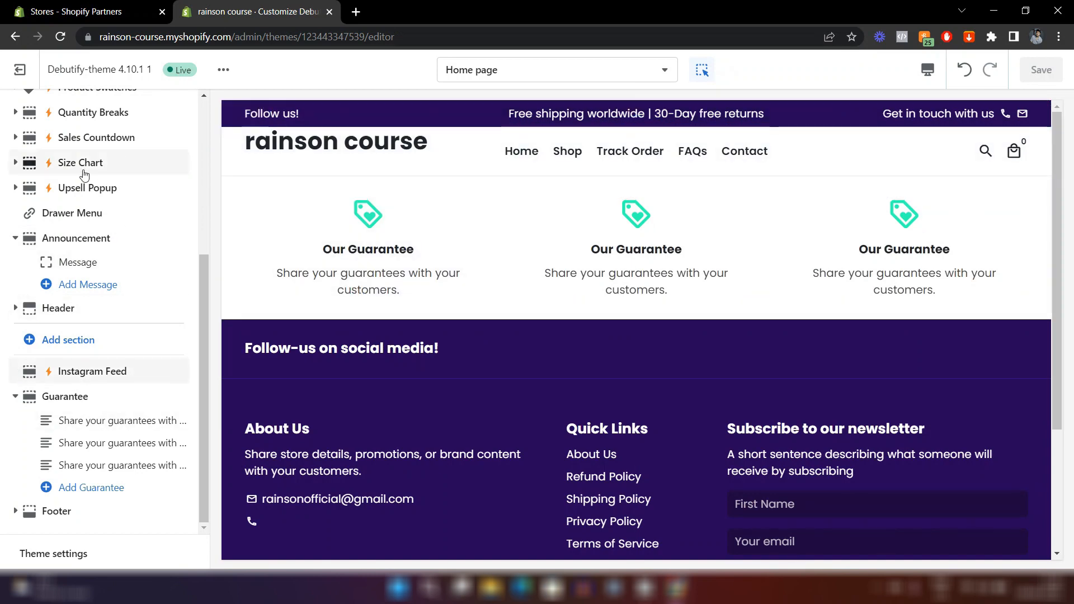
scroll(84, 175, "up", 2)
scroll(84, 175, "up", 1)
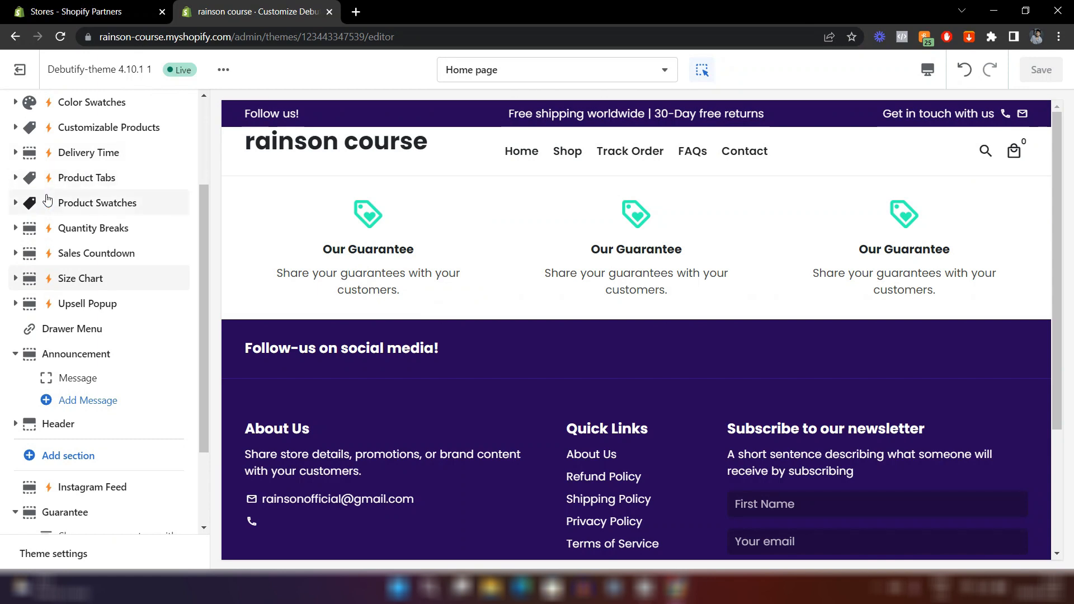
scroll(49, 313, "down", 2)
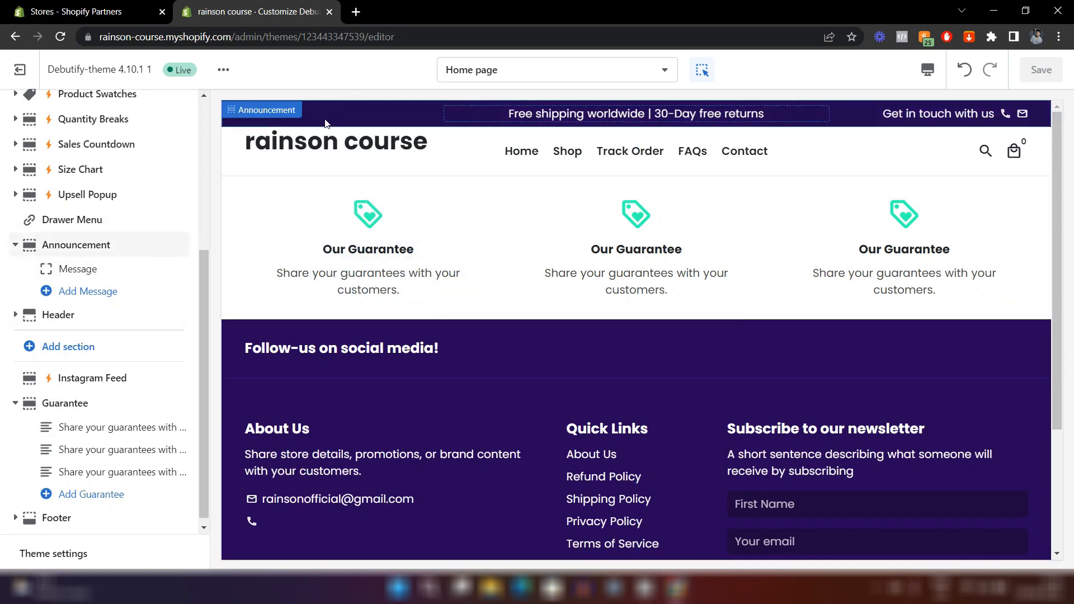
left_click(76, 255)
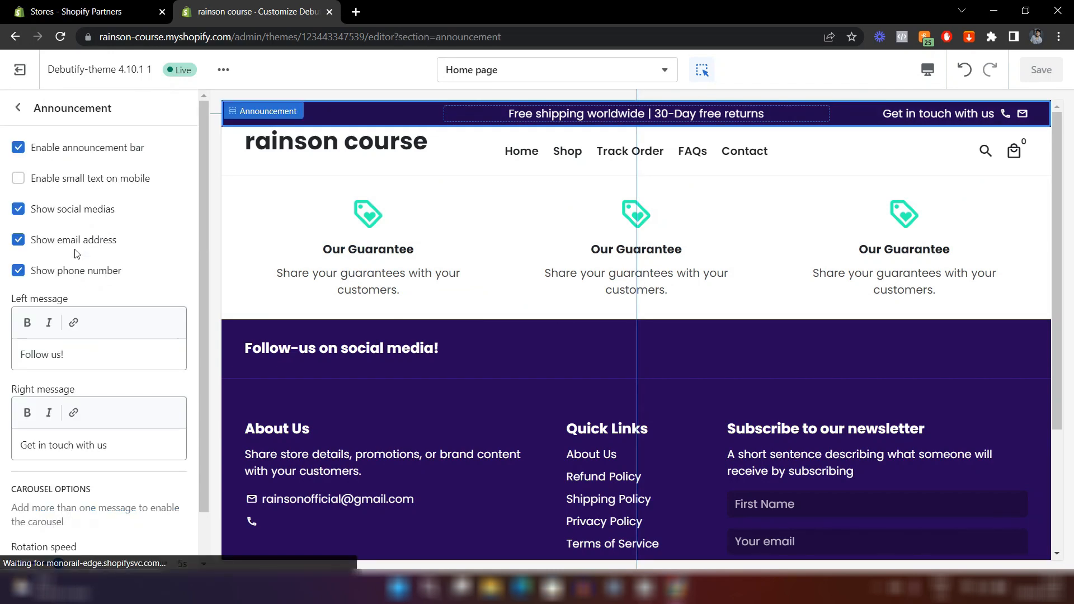
scroll(114, 331, "down", 1)
scroll(116, 332, "up", 1)
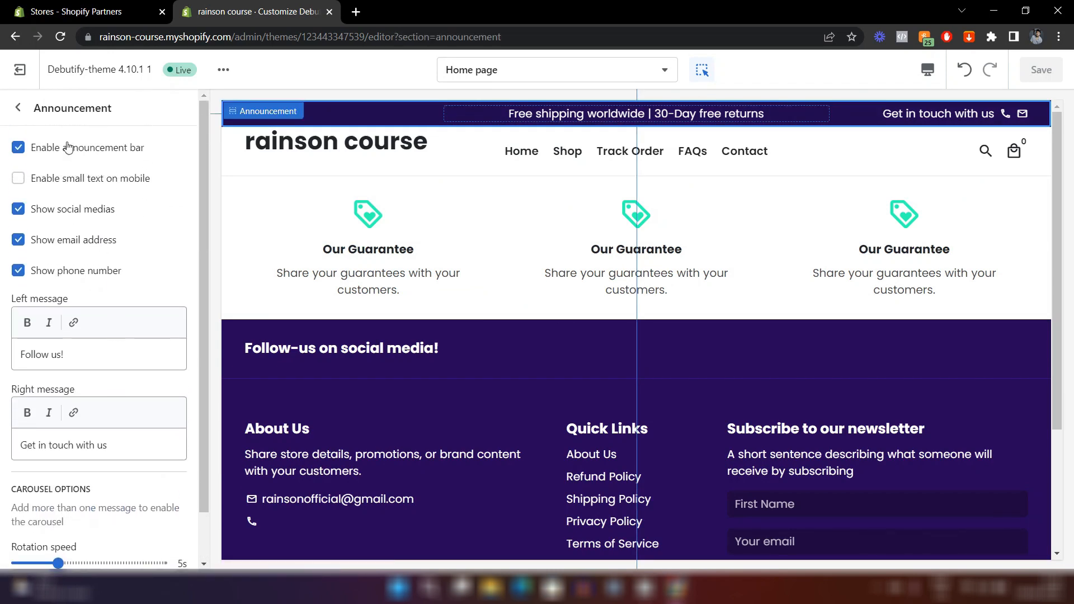
left_click(18, 107)
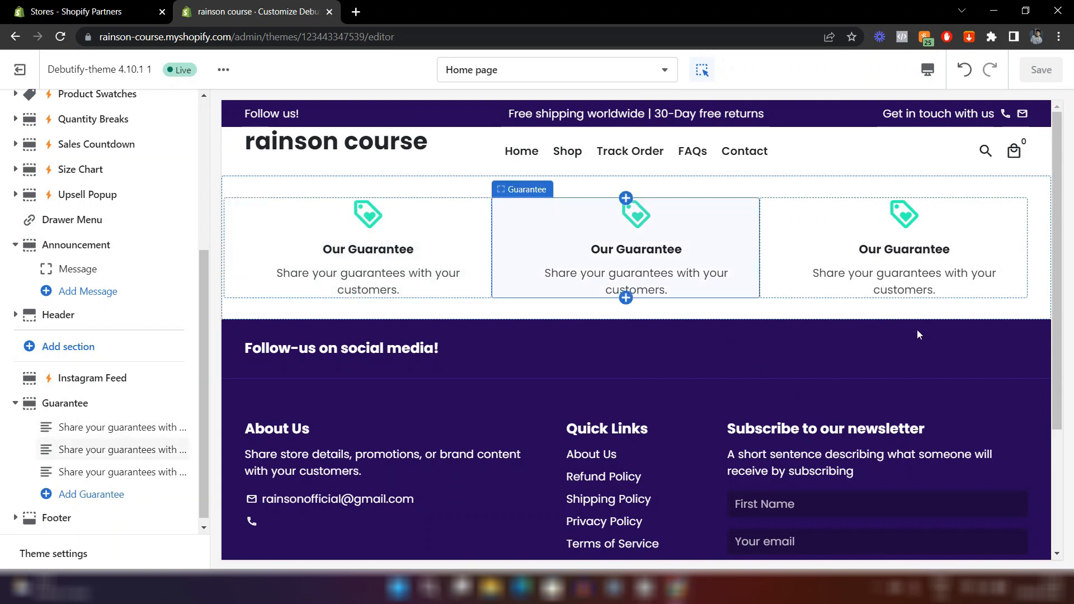
- Open the third Guarantee block and examine its image, icon, heading, text and alignment settings
left_click(902, 263)
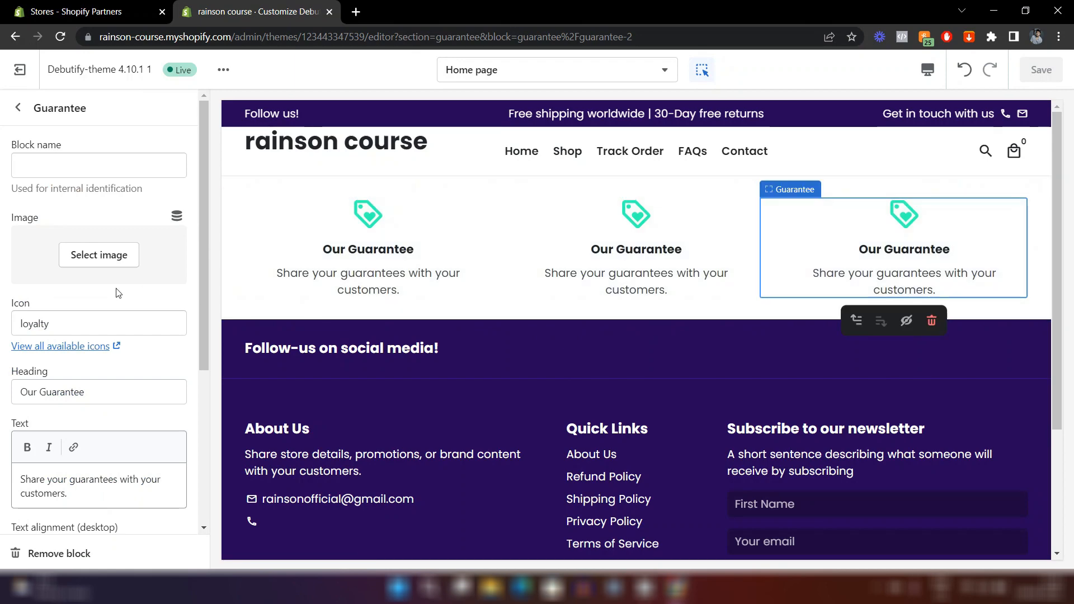
scroll(116, 292, "down", 4)
scroll(117, 292, "down", 1)
scroll(110, 342, "up", 5)
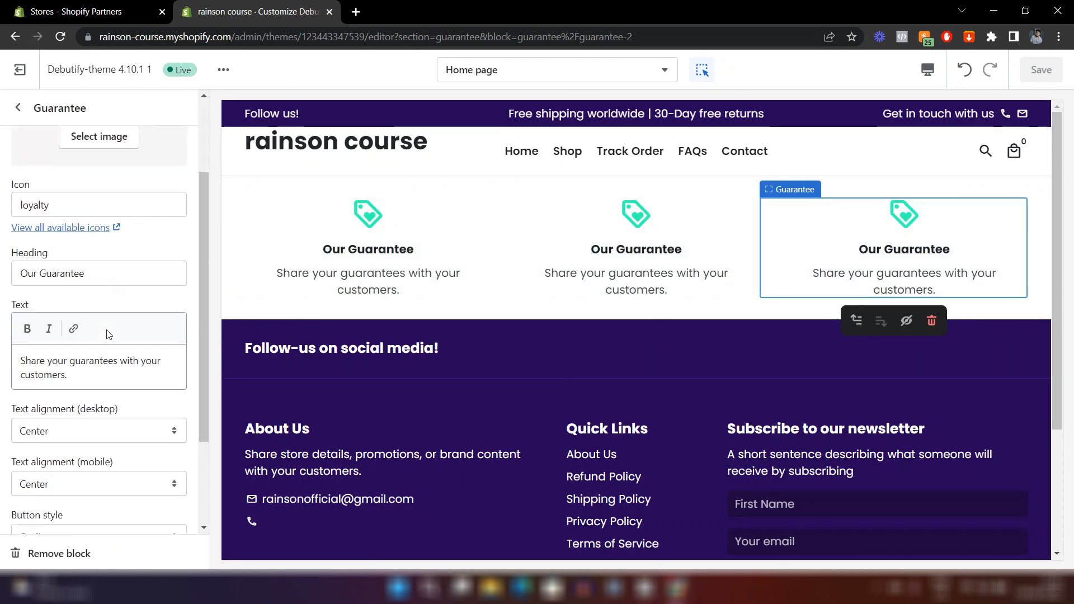
- Return to the section list, reopen the third Guarantee block to look through its settings, and go back to the list
left_click(18, 108)
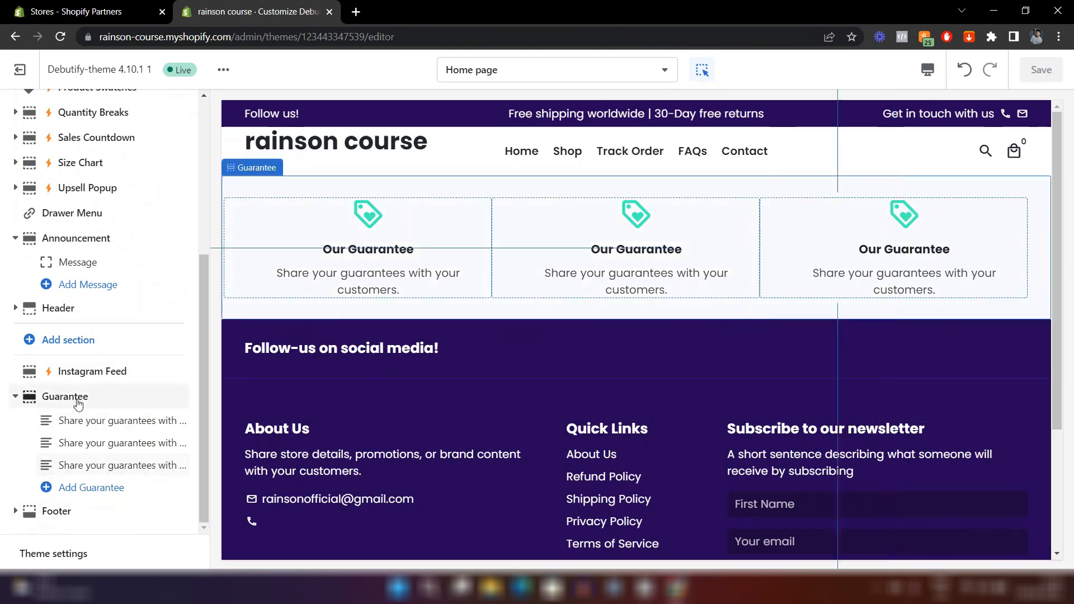
left_click(65, 466)
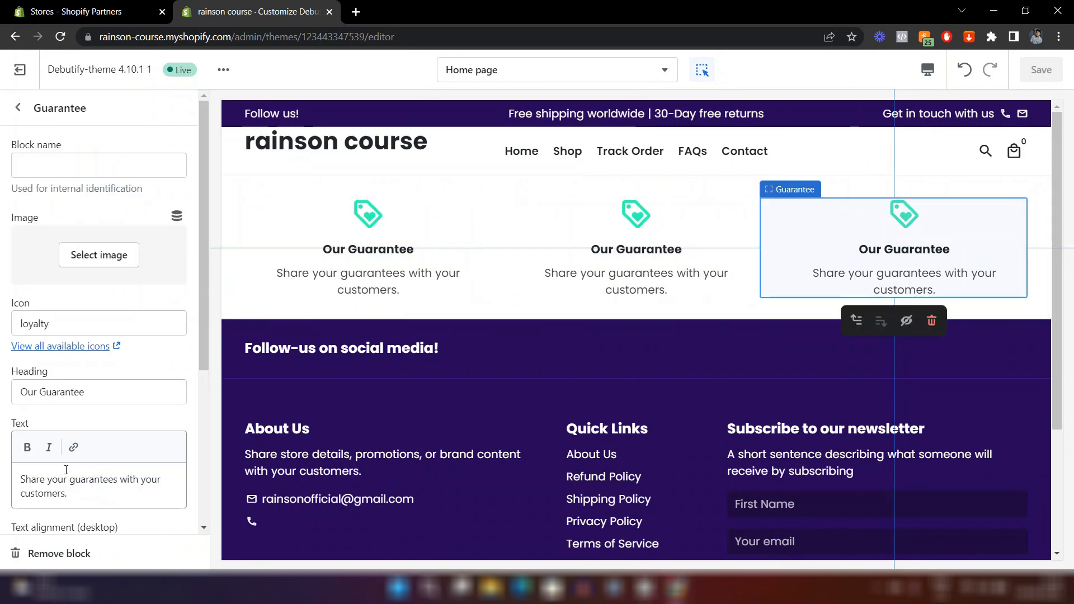
scroll(66, 471, "down", 5)
scroll(61, 397, "up", 2)
scroll(61, 397, "up", 3)
left_click(18, 108)
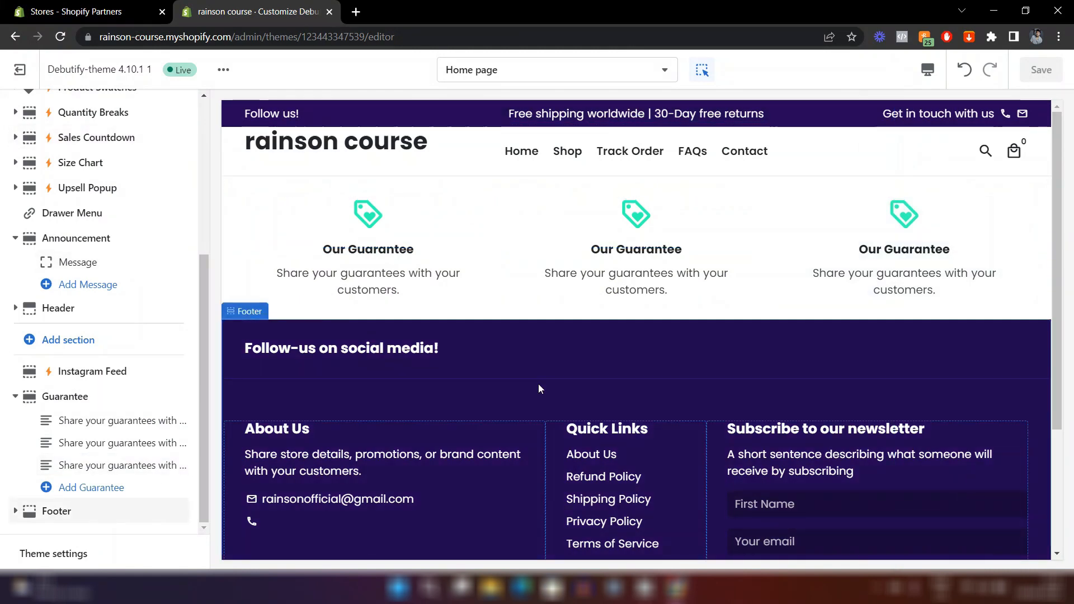
- Change the announcement bar's central message to "Free shipping for orders above US$74"
left_click(572, 116)
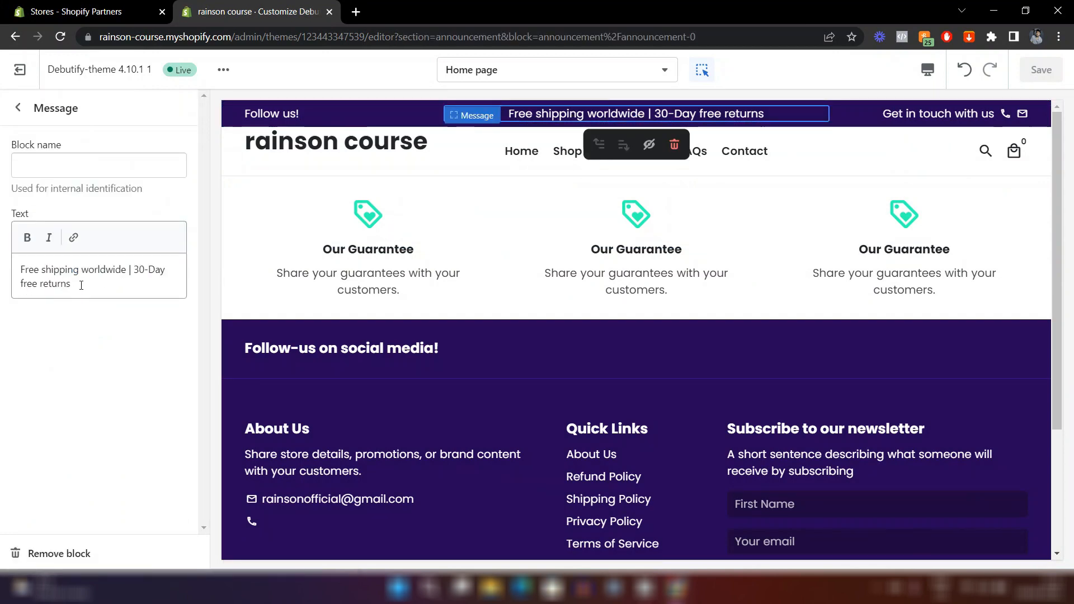
left_click_drag(81, 285, 80, 274)
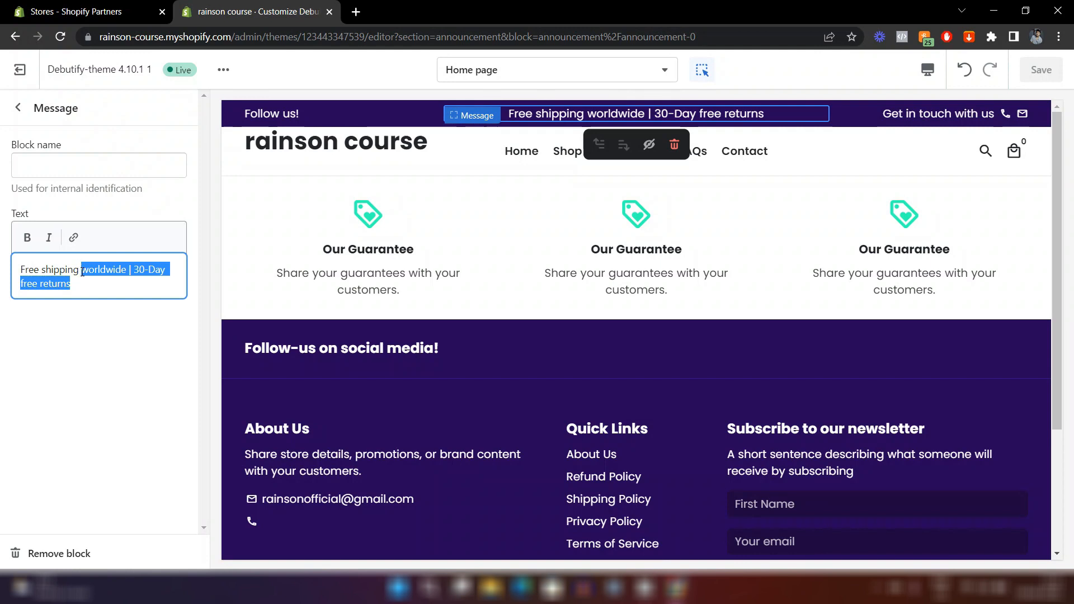
type("forn")
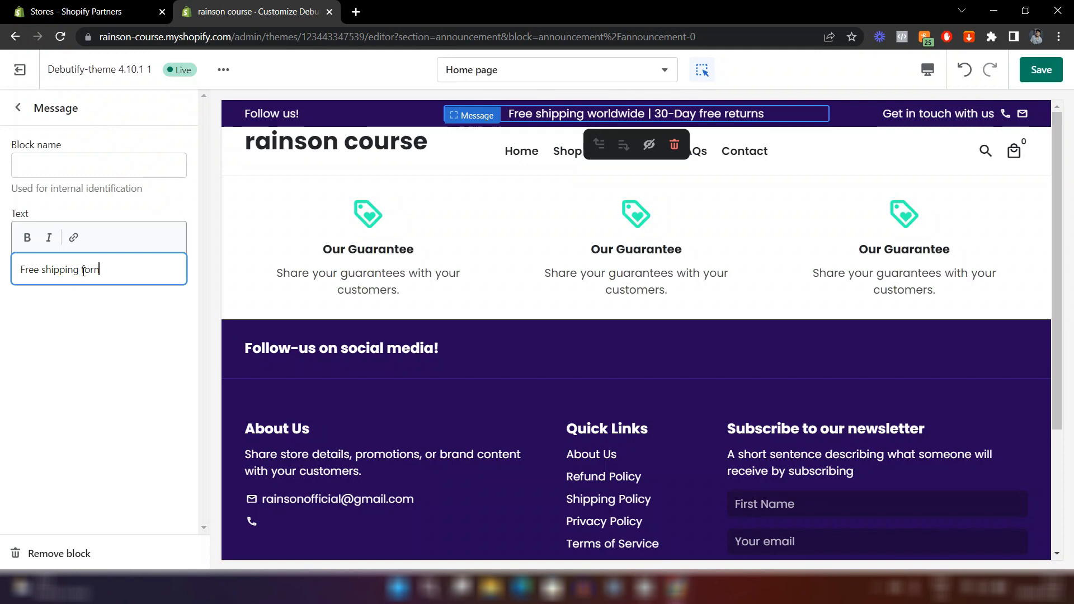
key("BackSpace")
type("orders above ")
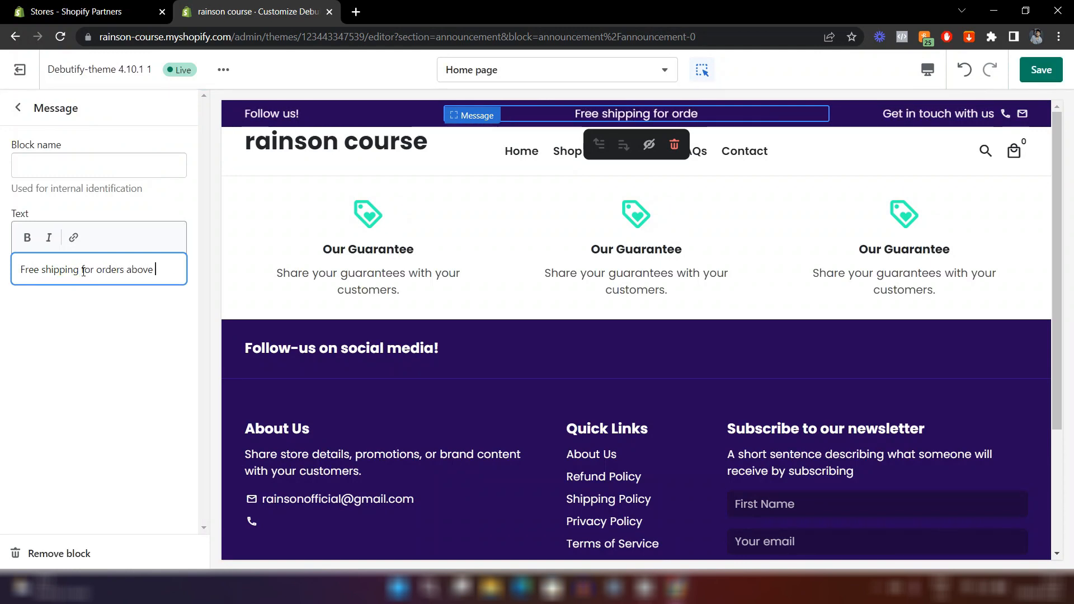
type("US$74")
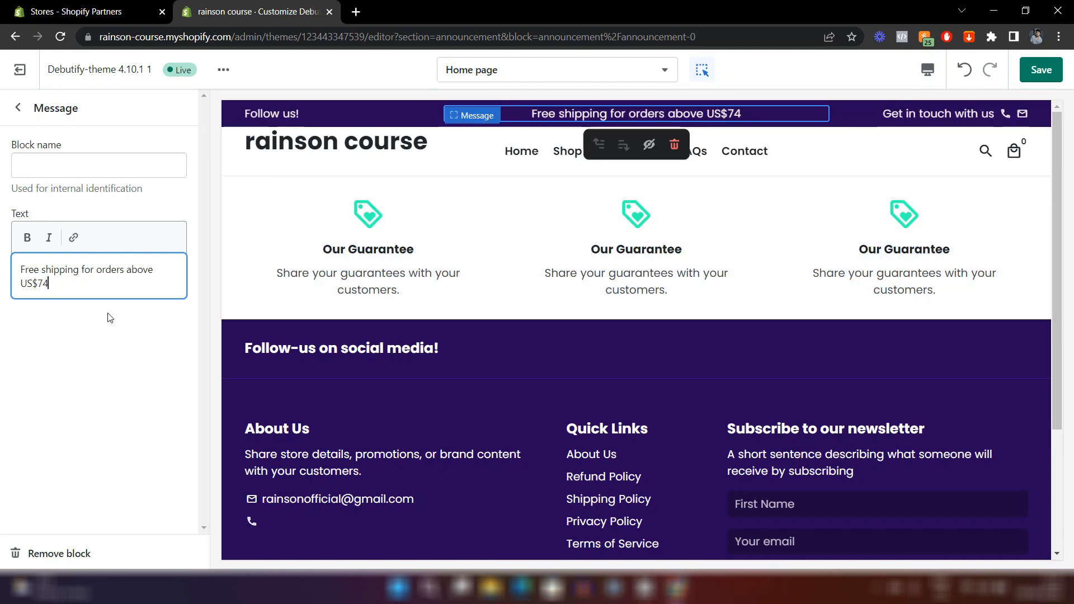
left_click(111, 318)
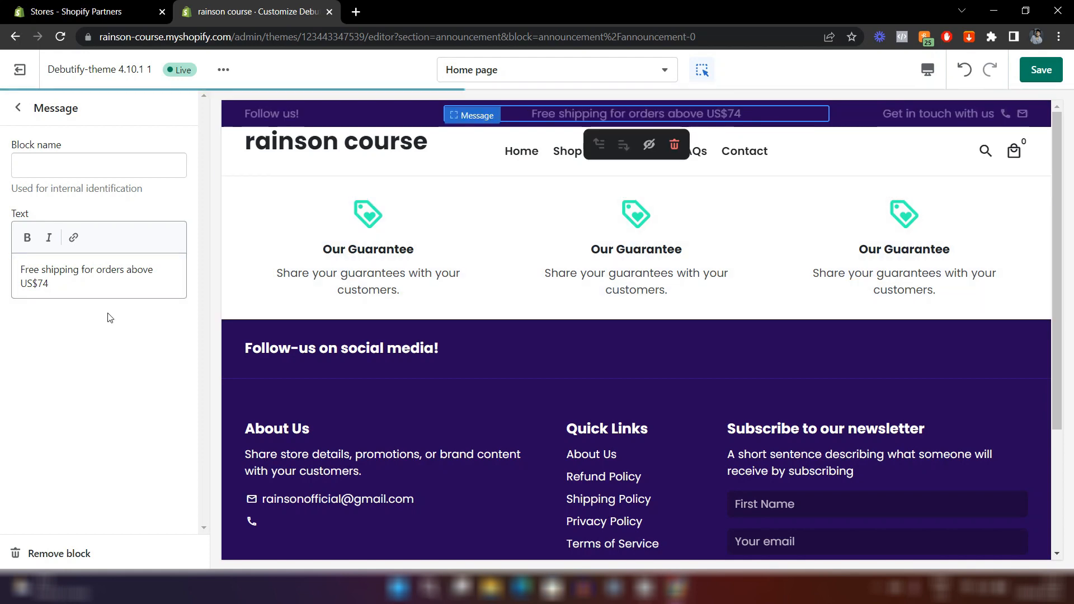
left_click(499, 181)
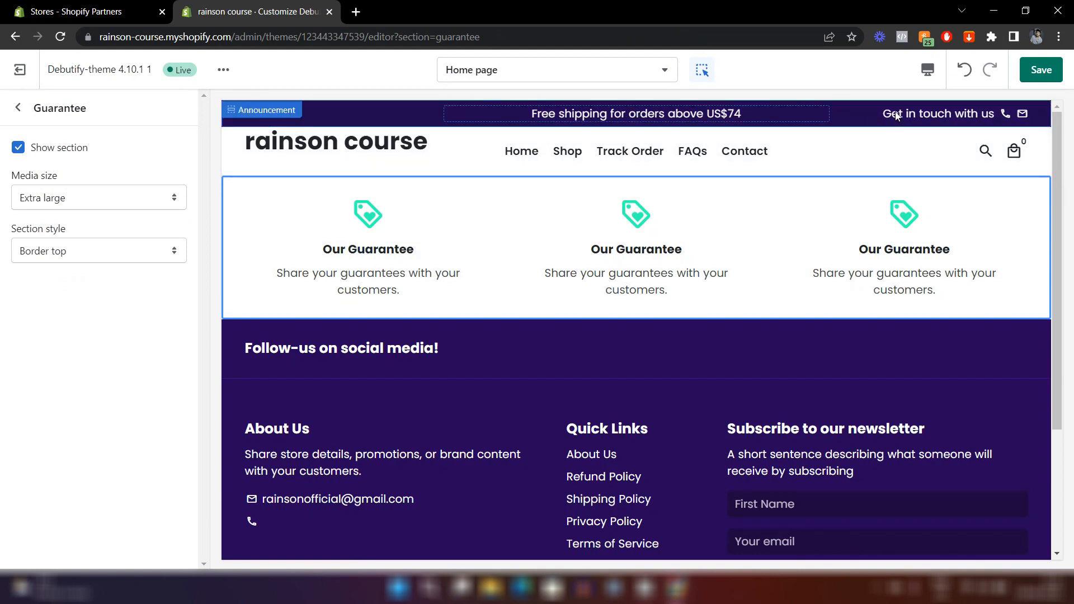
- Set the Announcement section's left message to "Welcome!"
left_click(844, 123)
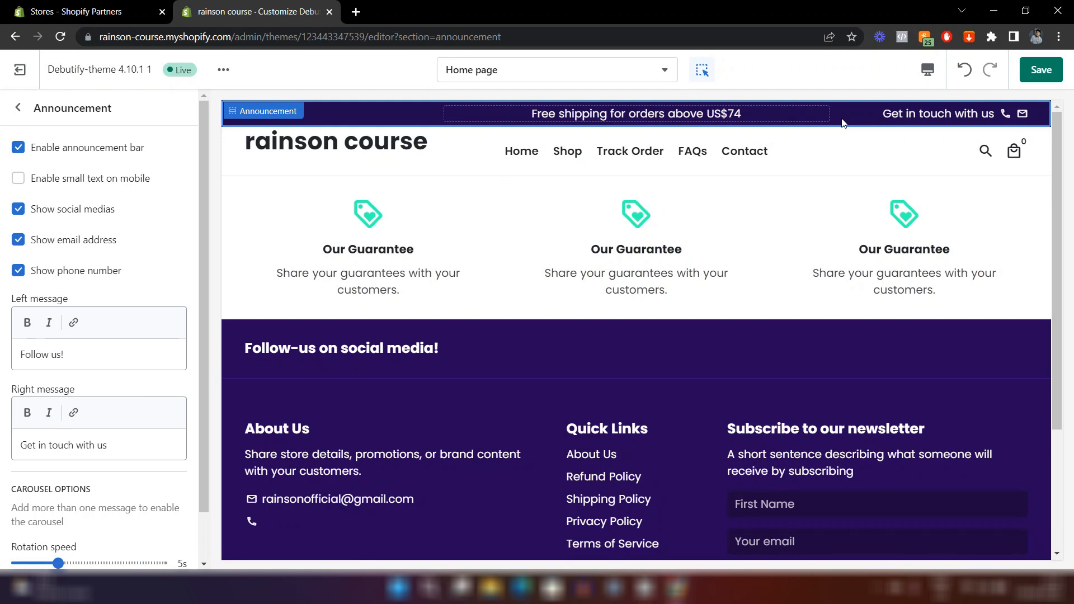
scroll(145, 261, "down", 1)
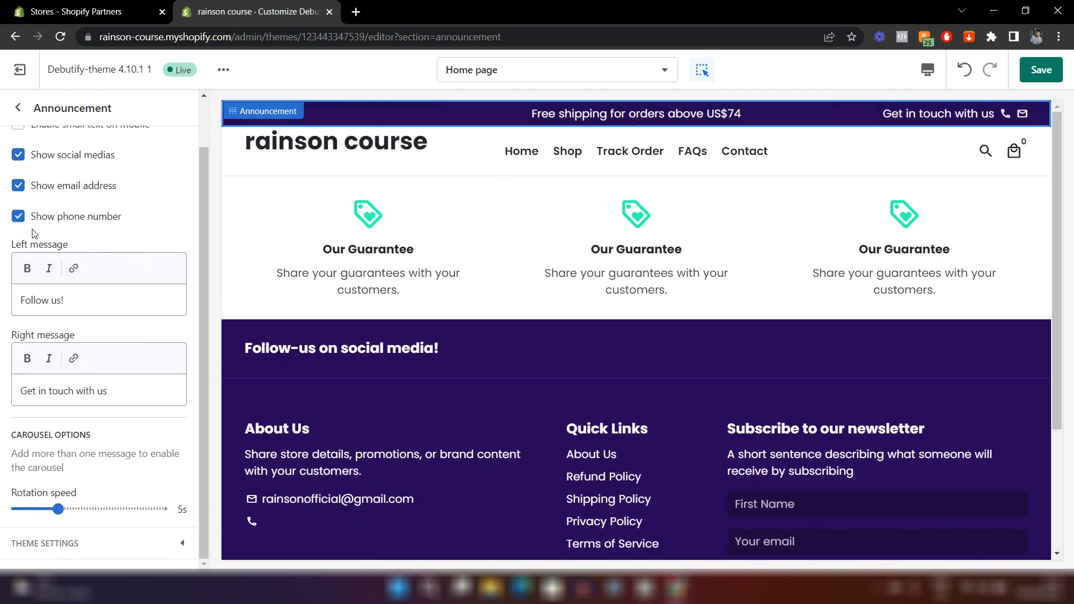
left_click(83, 302)
key("ctrl+a")
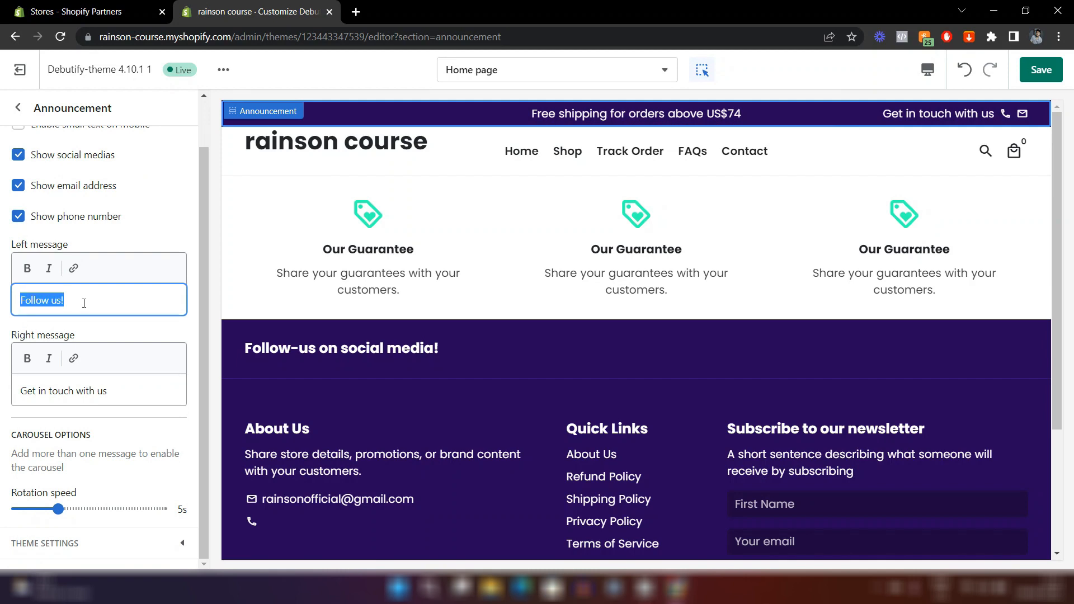
type("Welcome!")
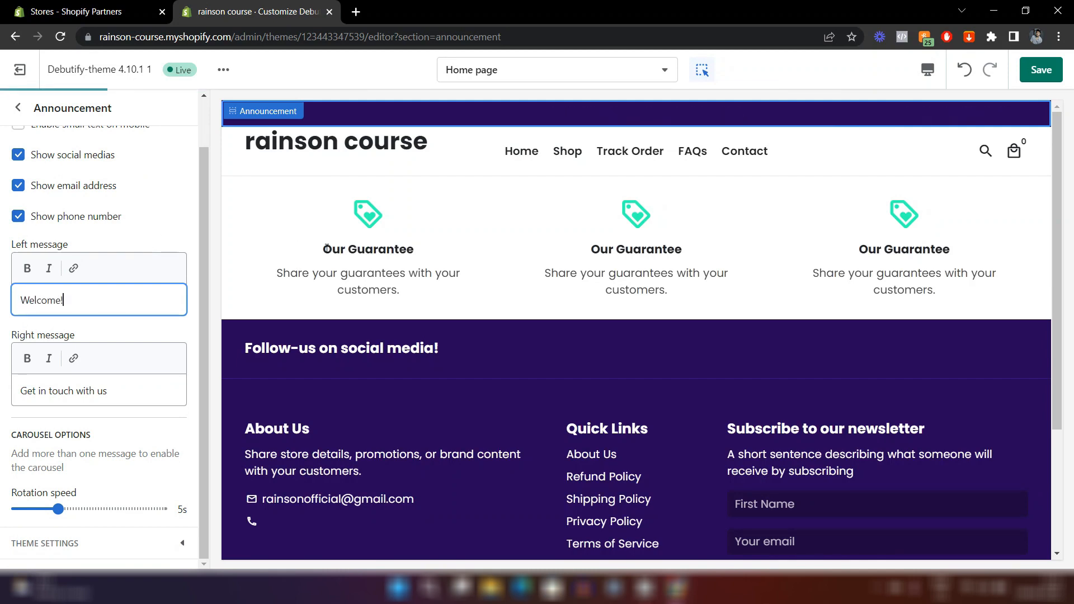
left_click(328, 252)
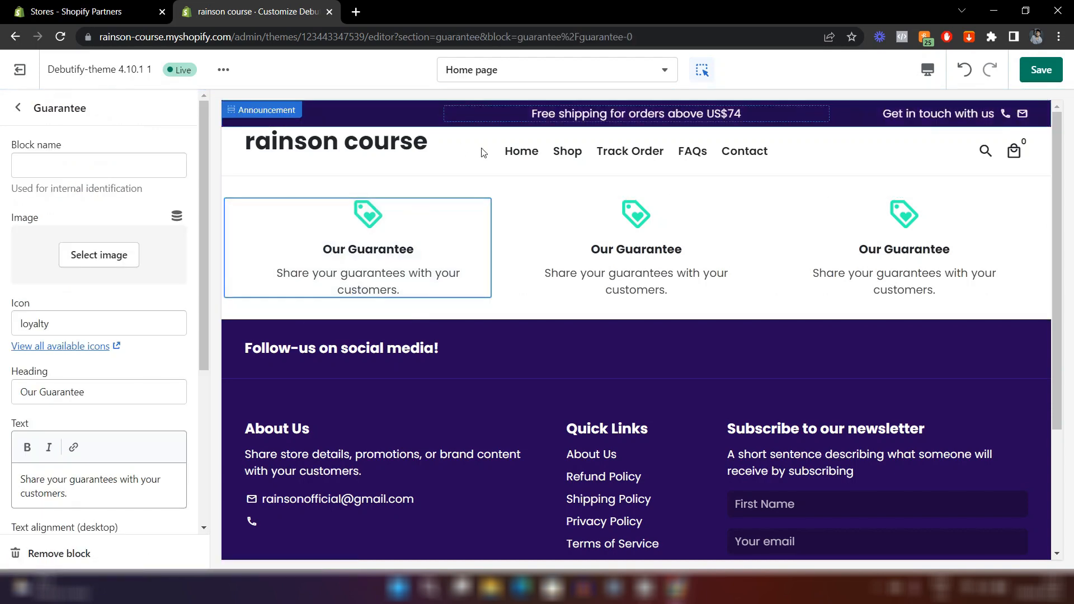
- Set the Announcement section's right message to "Contact us" and check the announcement bar in the preview
left_click(916, 116)
left_click(39, 458)
key("ctrl+a")
type("C")
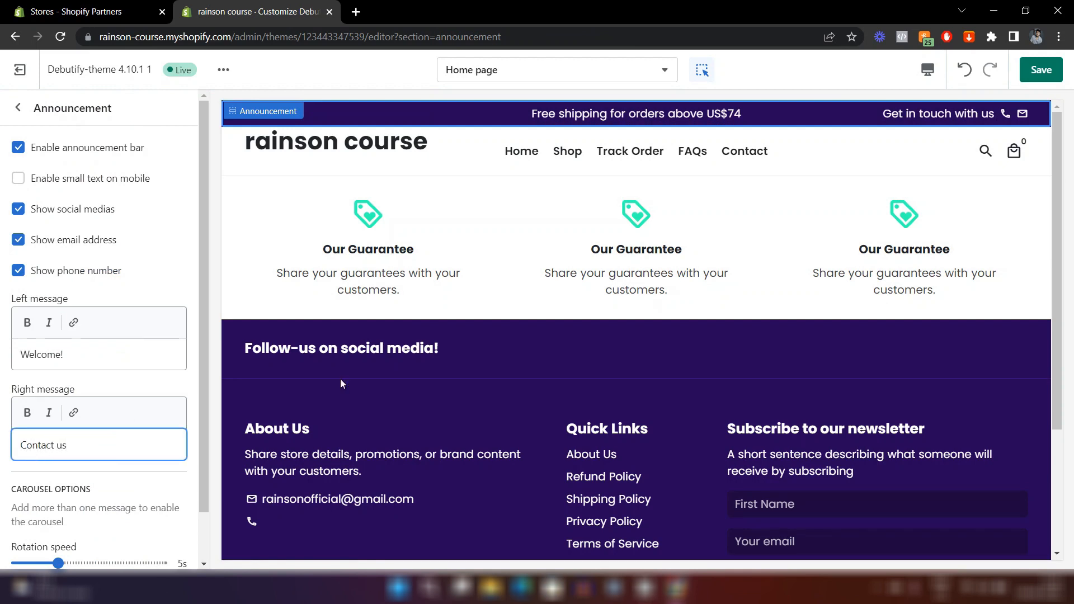
left_click(550, 358)
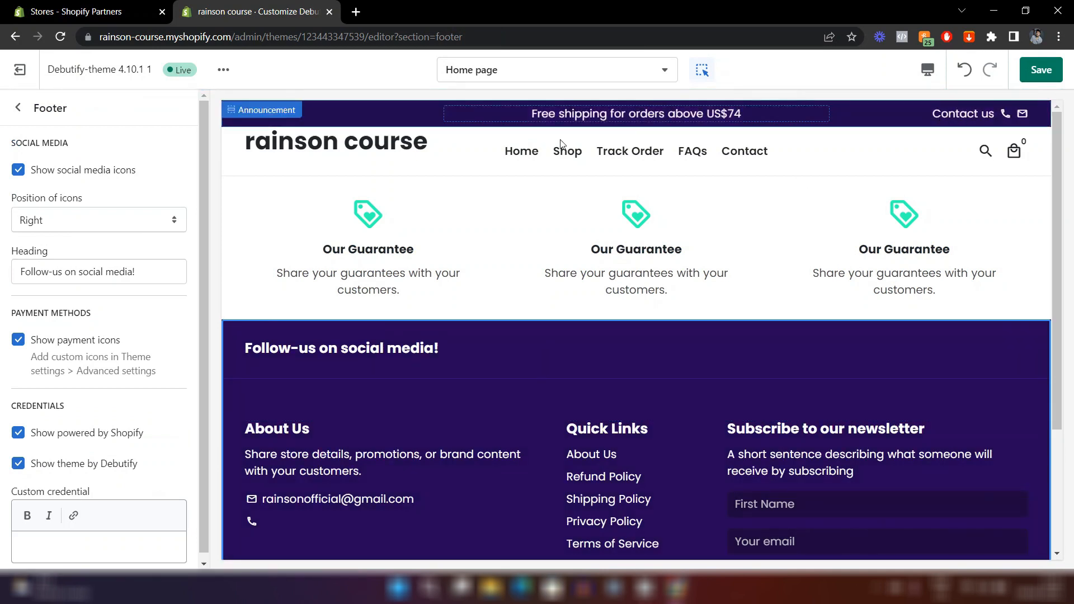
left_click(380, 114)
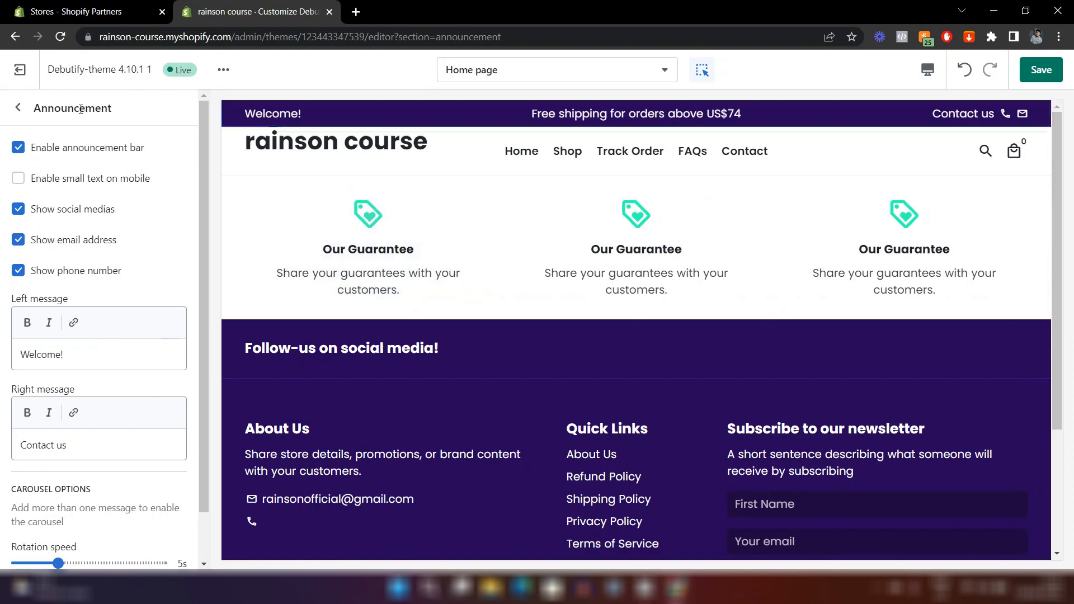
- Open the theme-wide color settings and review the colors from the Announcement group through the Image overlay group
left_click(9, 114)
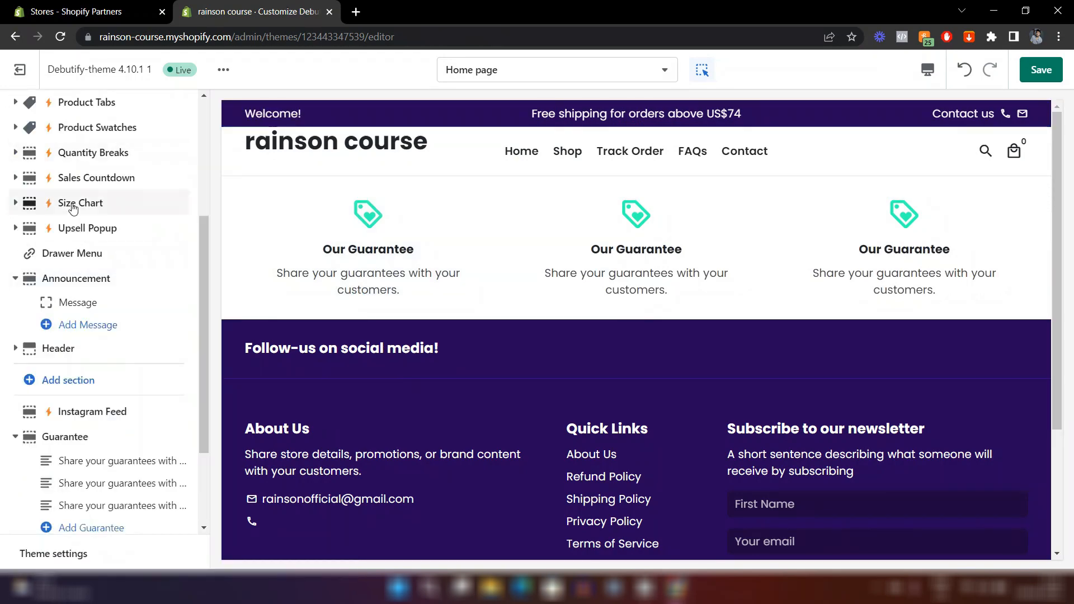
scroll(72, 211, "up", 4)
scroll(72, 208, "down", 6)
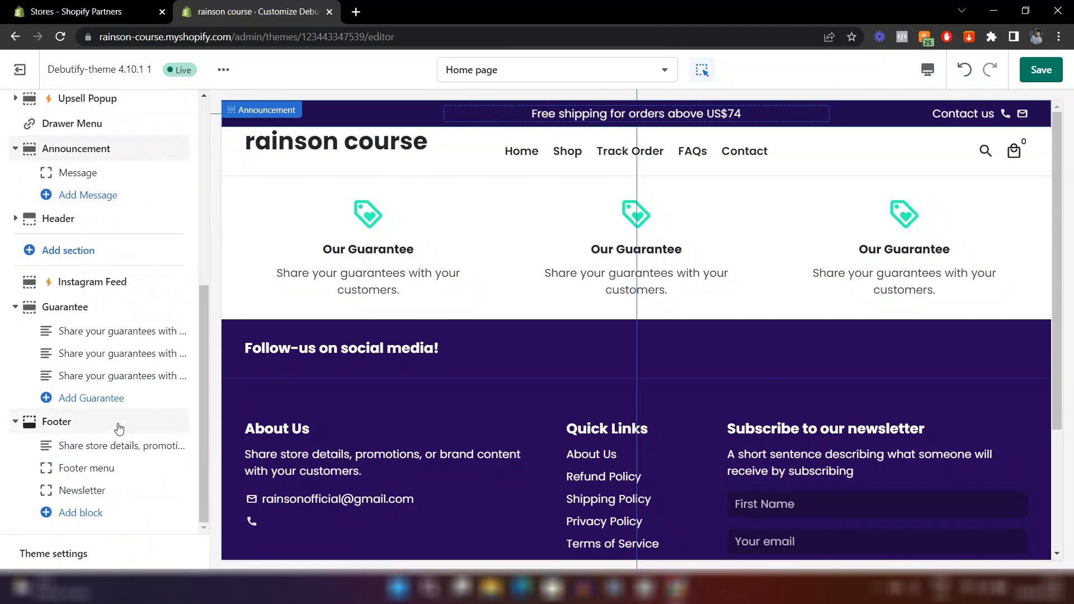
left_click(54, 557)
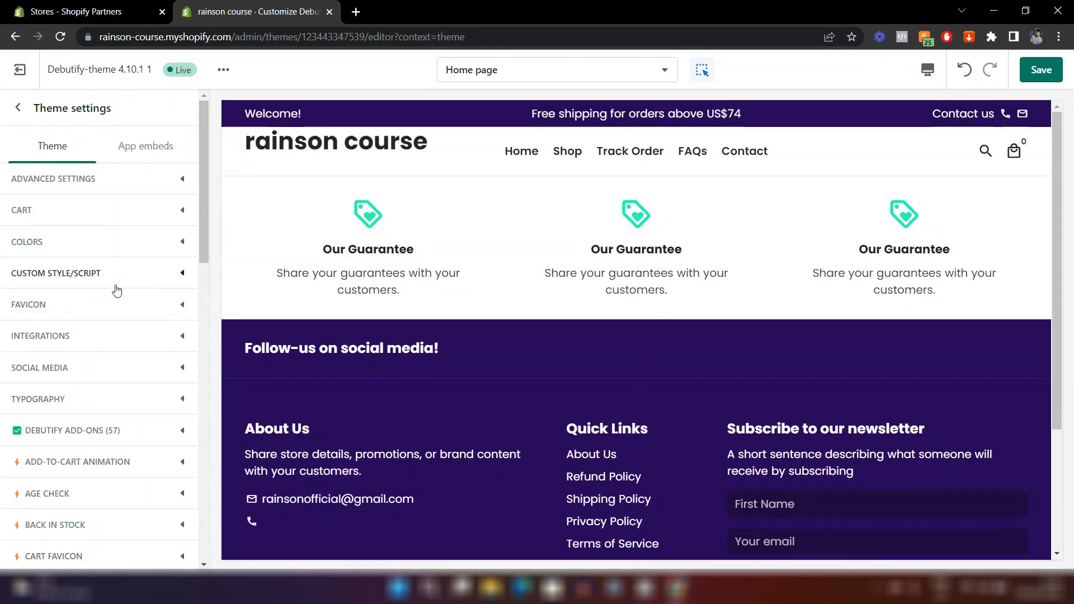
left_click(112, 242)
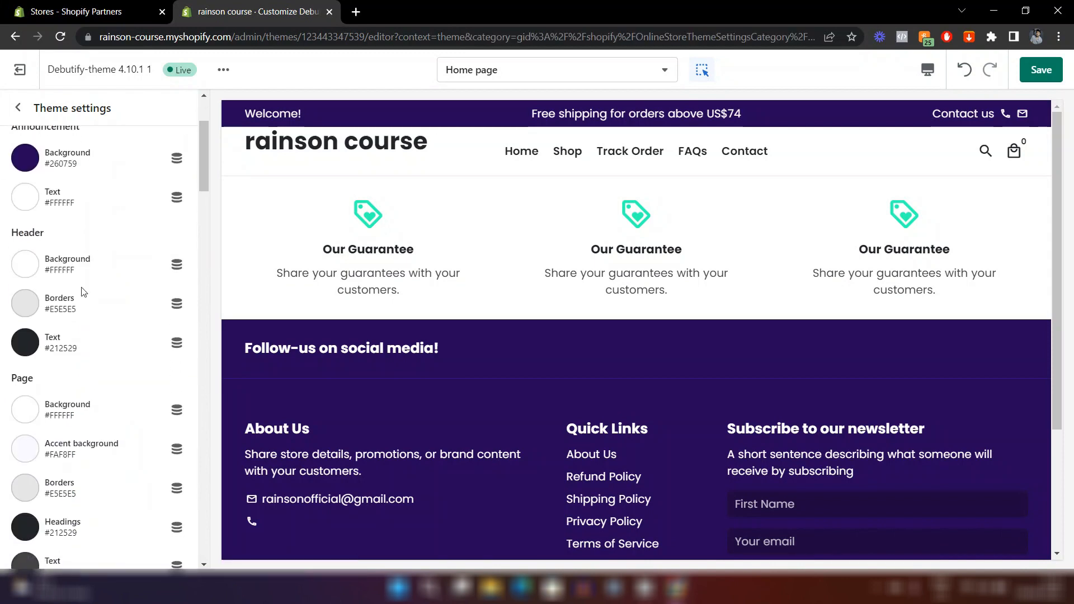
scroll(98, 372, "down", 12)
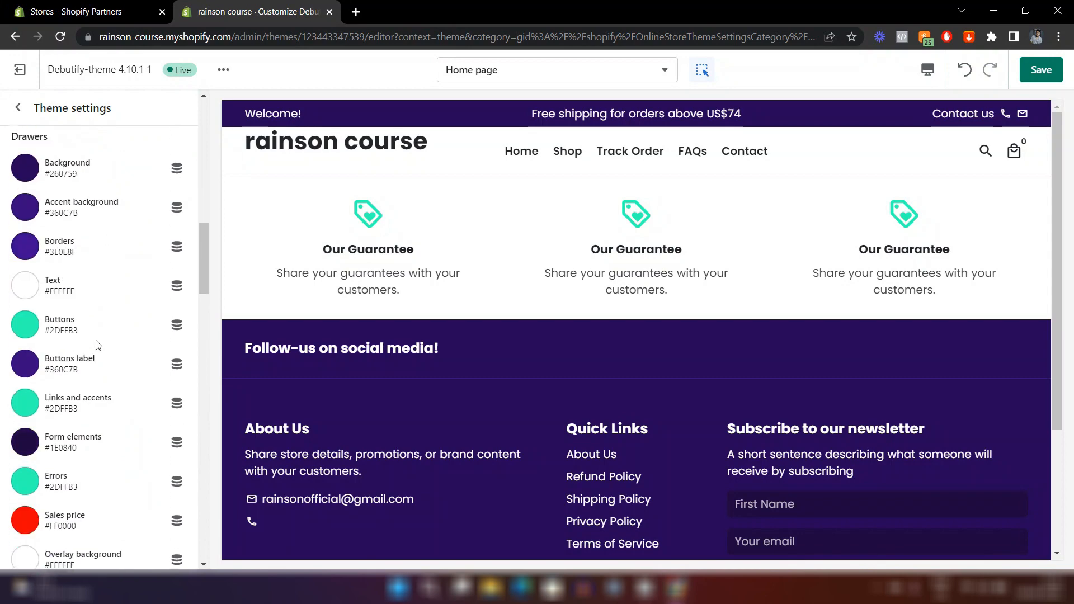
scroll(102, 402, "down", 15)
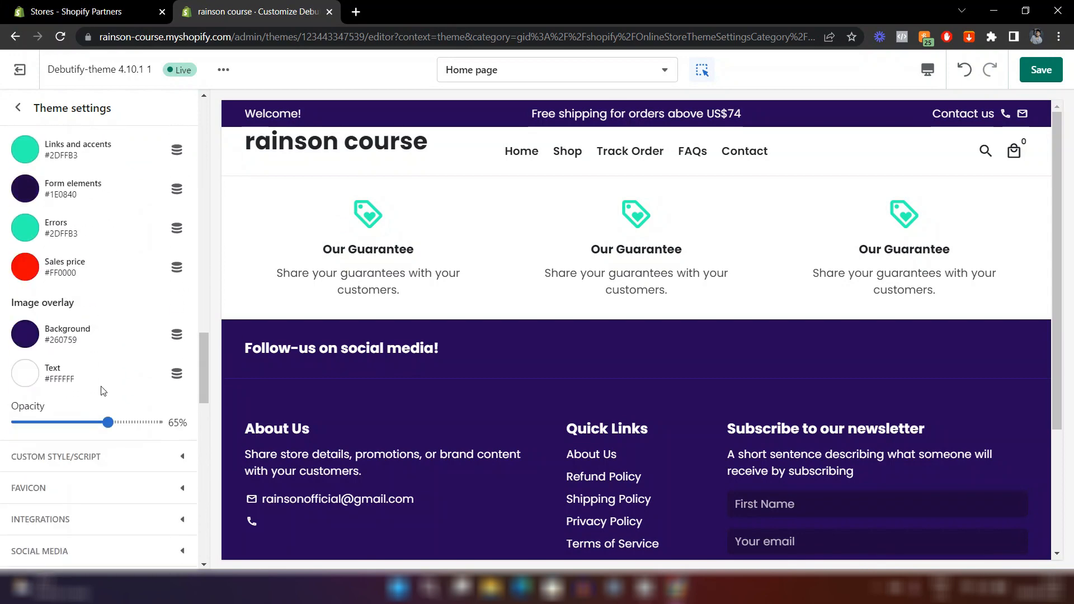
scroll(102, 390, "up", 20)
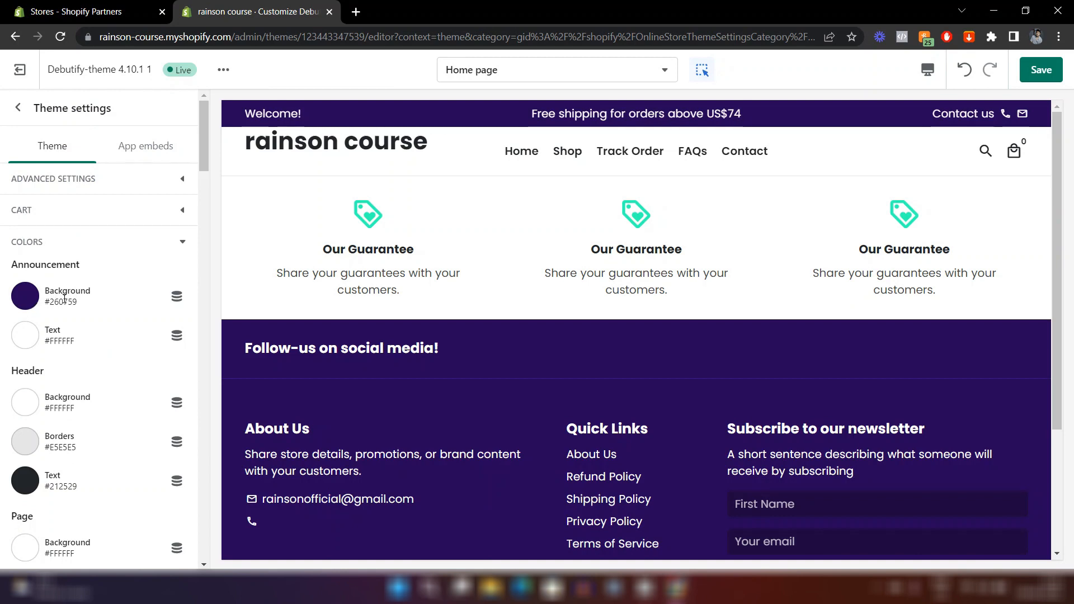
- Set the Announcement background color to black (#000000) and save the theme
left_click(27, 297)
left_click_drag(122, 395, 5, 449)
left_click(5, 449)
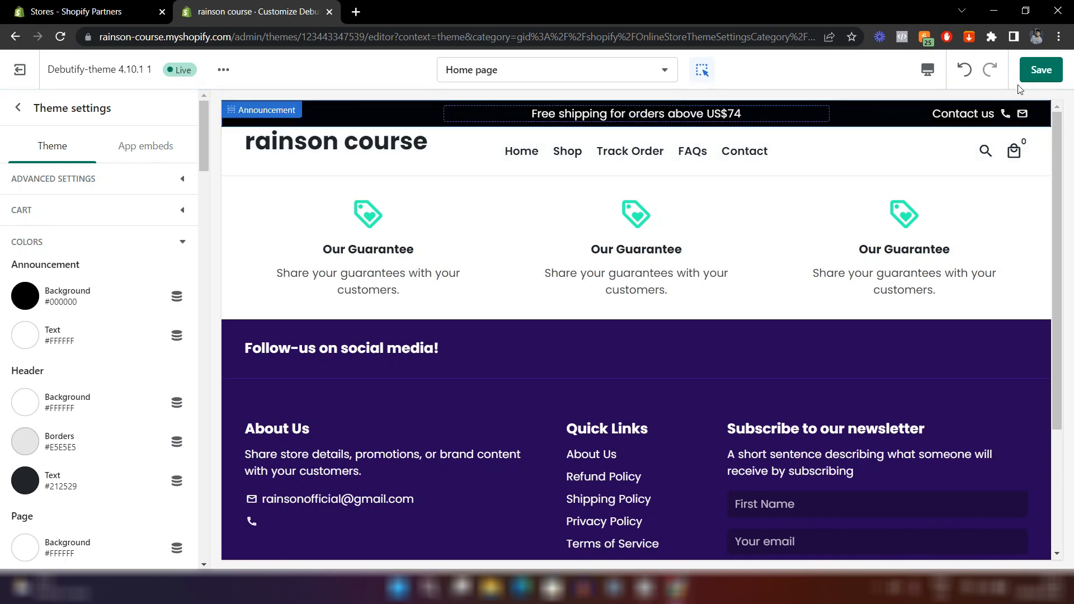
left_click(1041, 71)
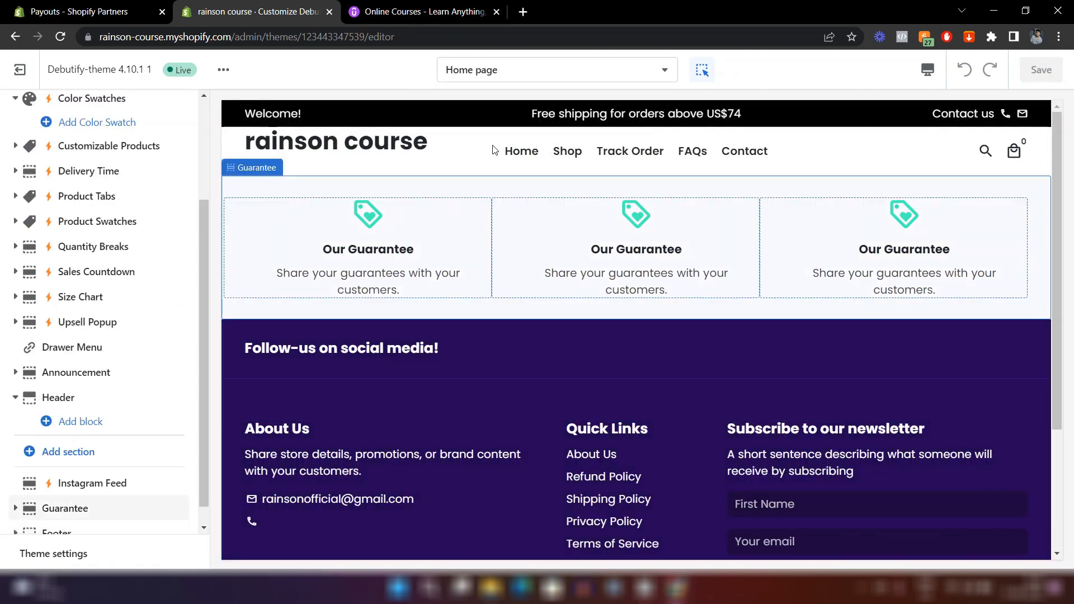
- Upload the image IMG_20220811_164008 from Downloads and use it as the Header section's default logo
left_click(442, 153)
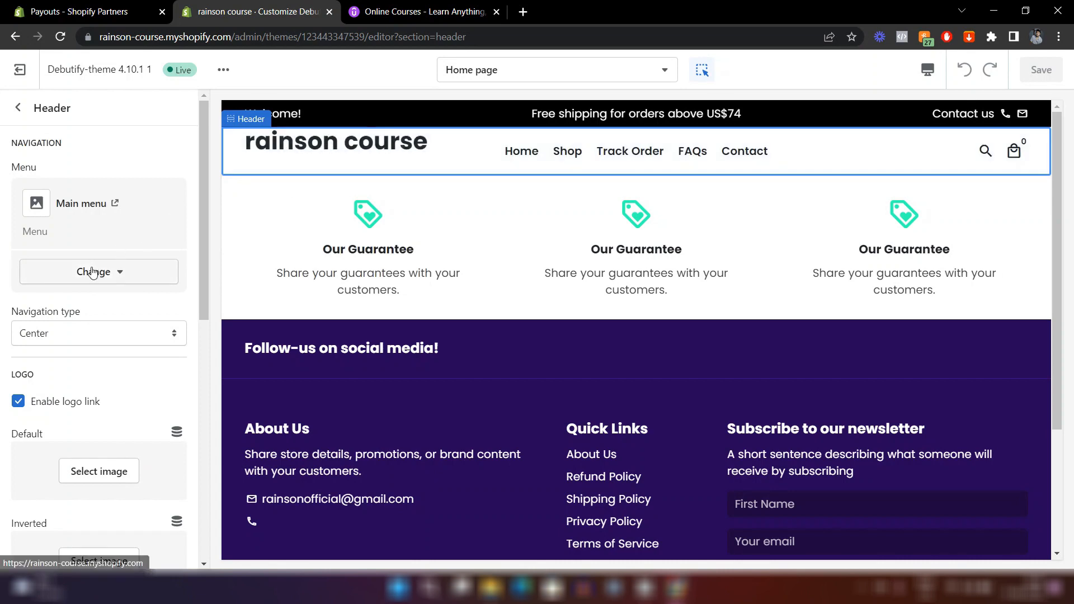
scroll(90, 332, "down", 4)
scroll(91, 332, "down", 1)
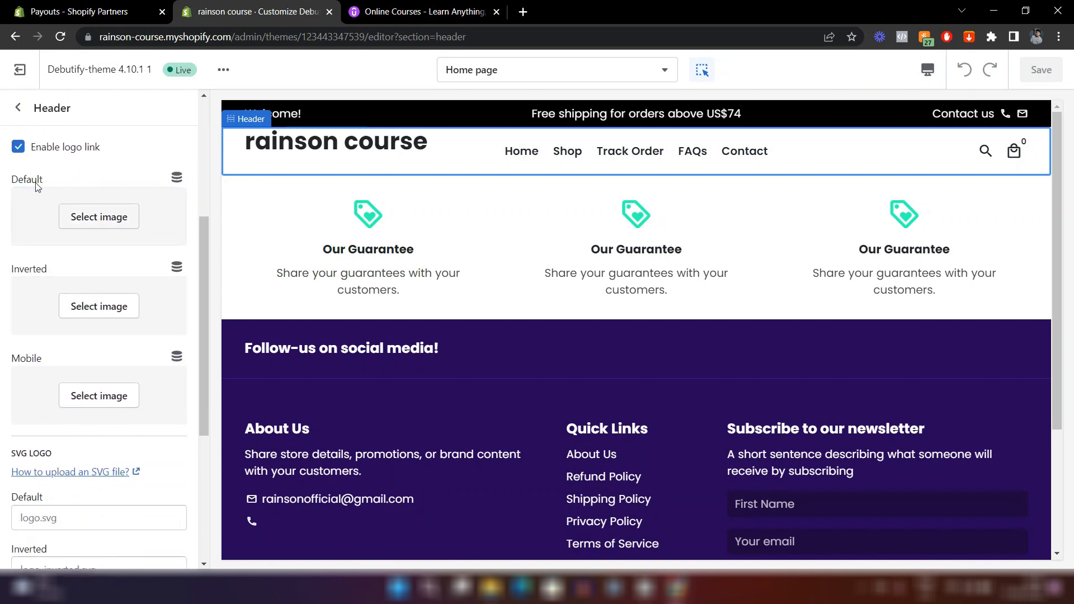
left_click(105, 223)
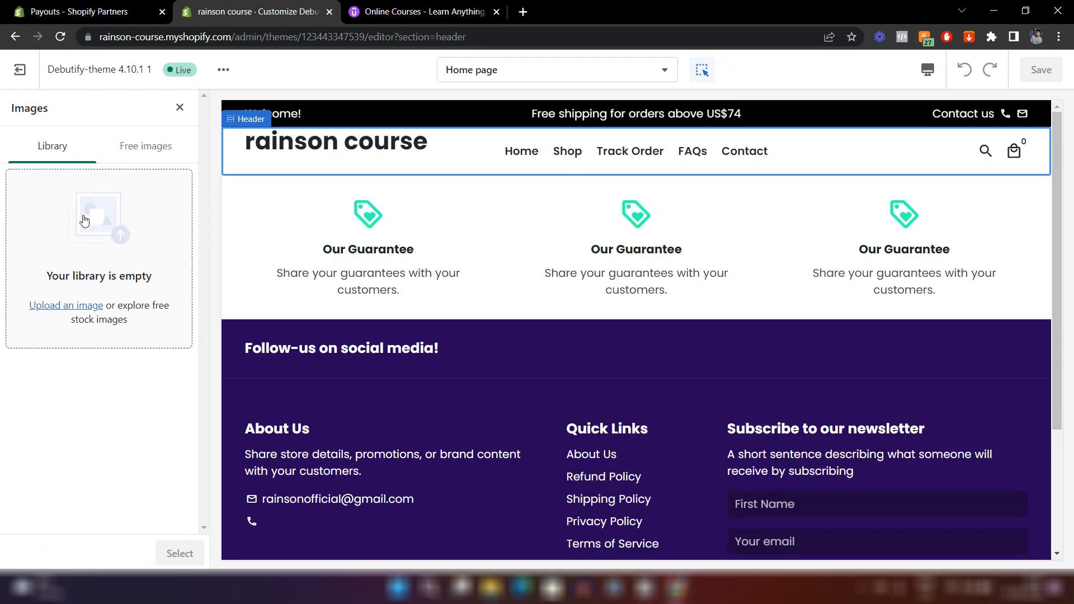
left_click(69, 255)
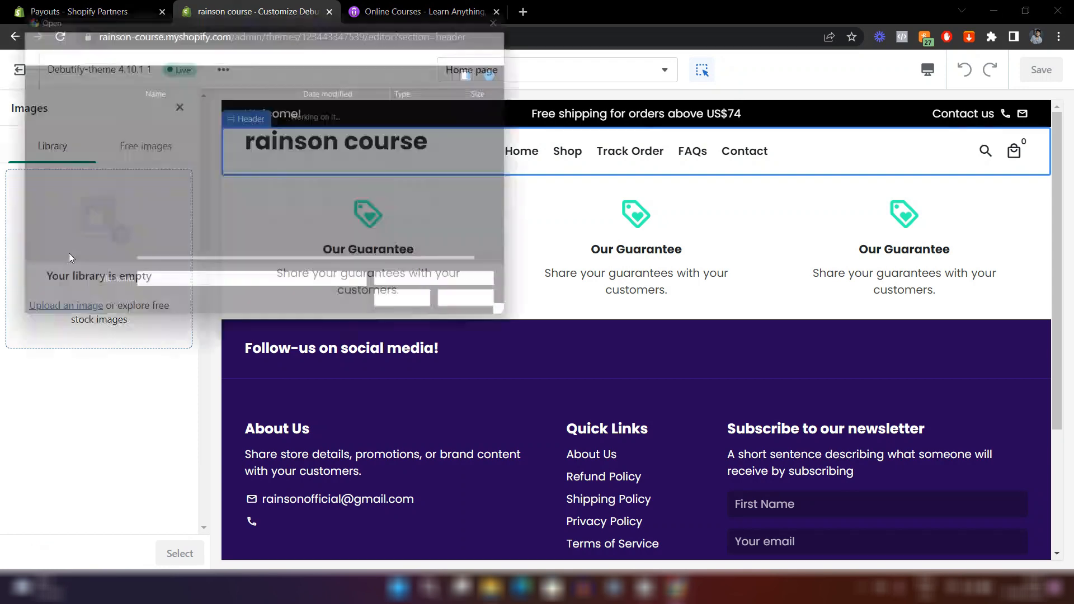
left_click(184, 128)
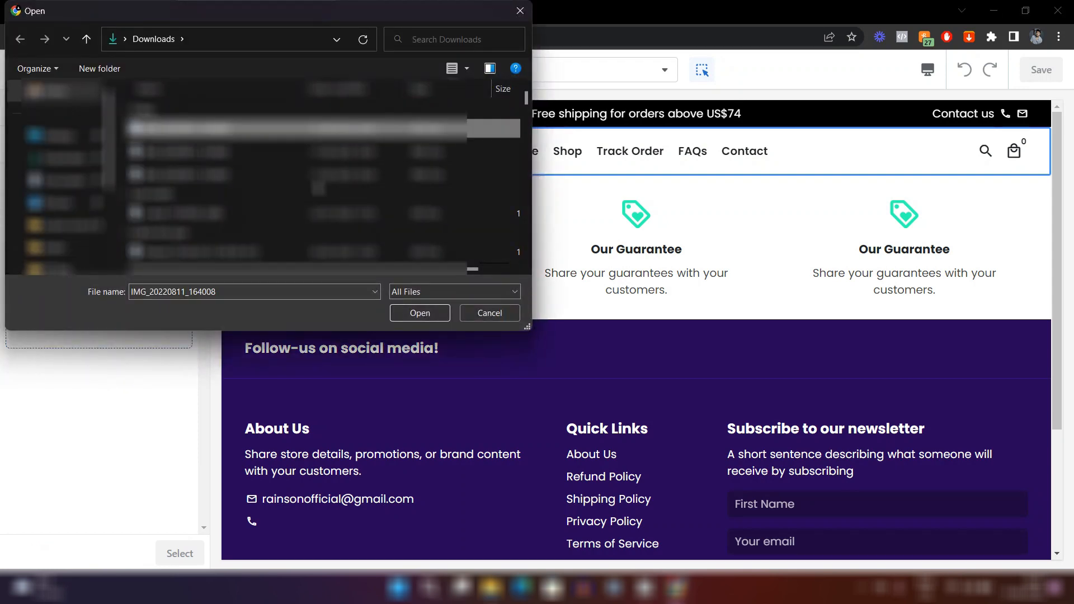
left_click(407, 311)
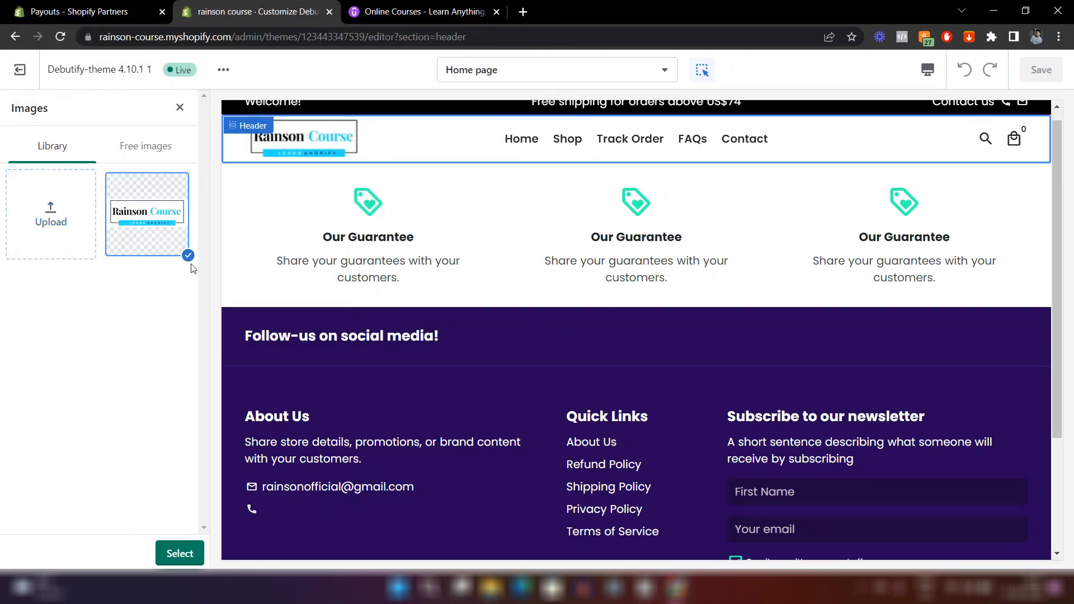
left_click(199, 546)
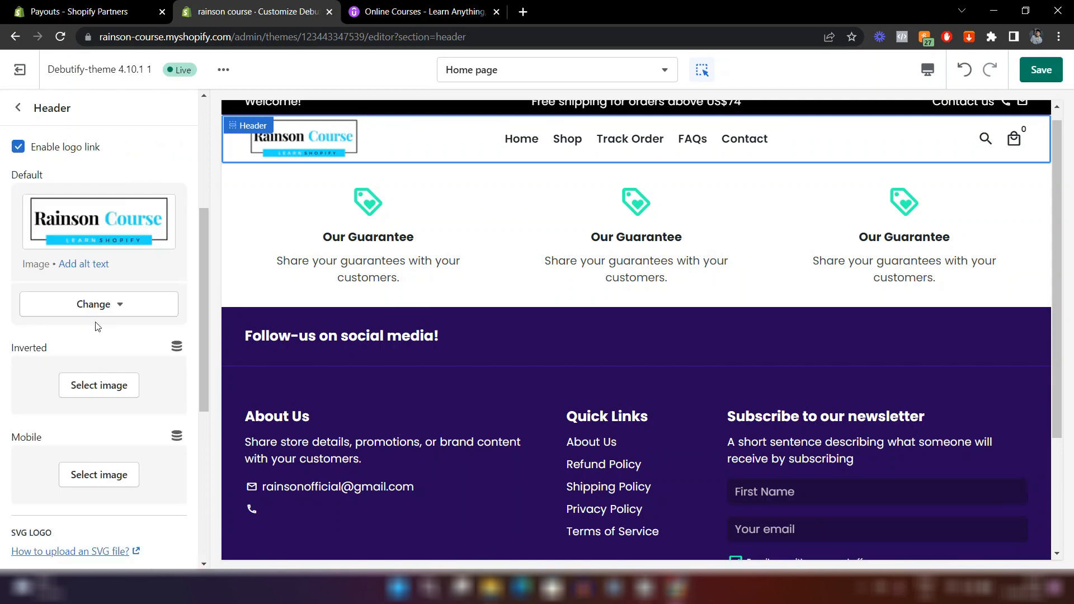
scroll(98, 326, "down", 2)
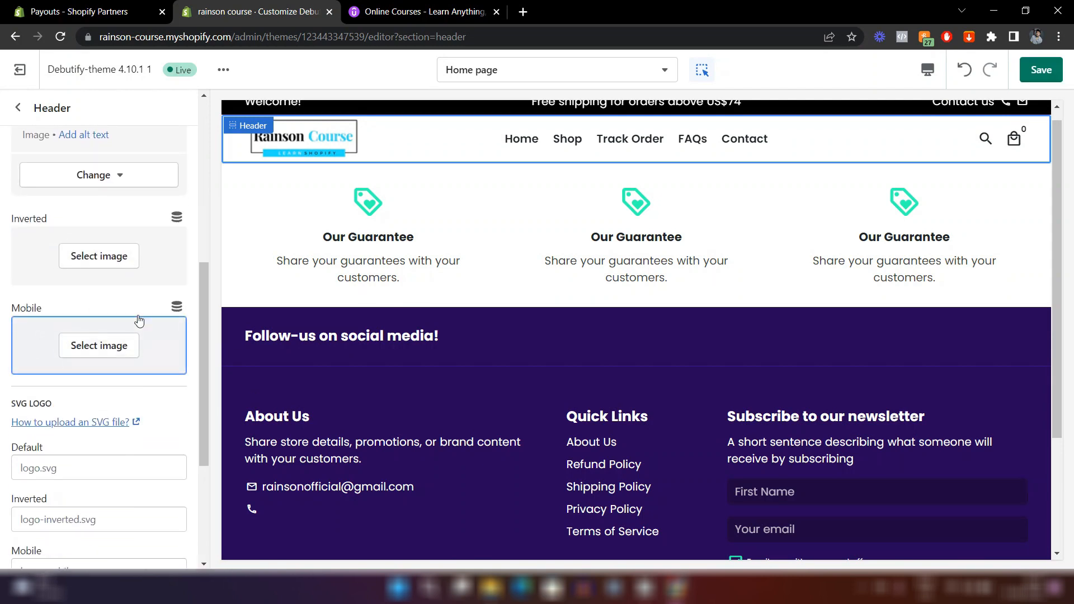
- Use the Rainson Course logo from the image library as the header's inverted logo and mobile logo
left_click(112, 270)
left_click(145, 229)
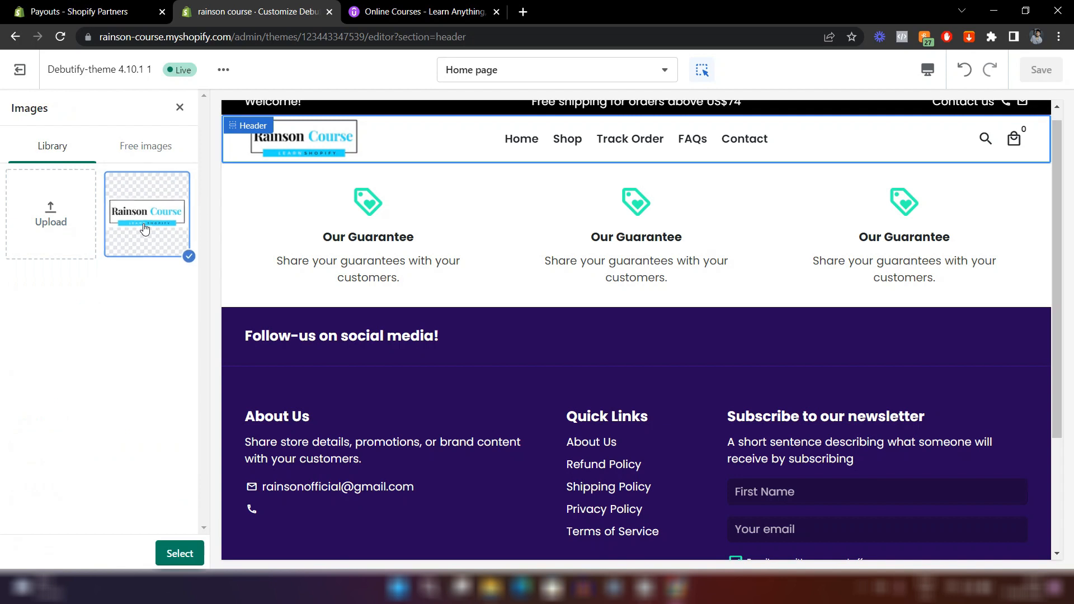
left_click(179, 554)
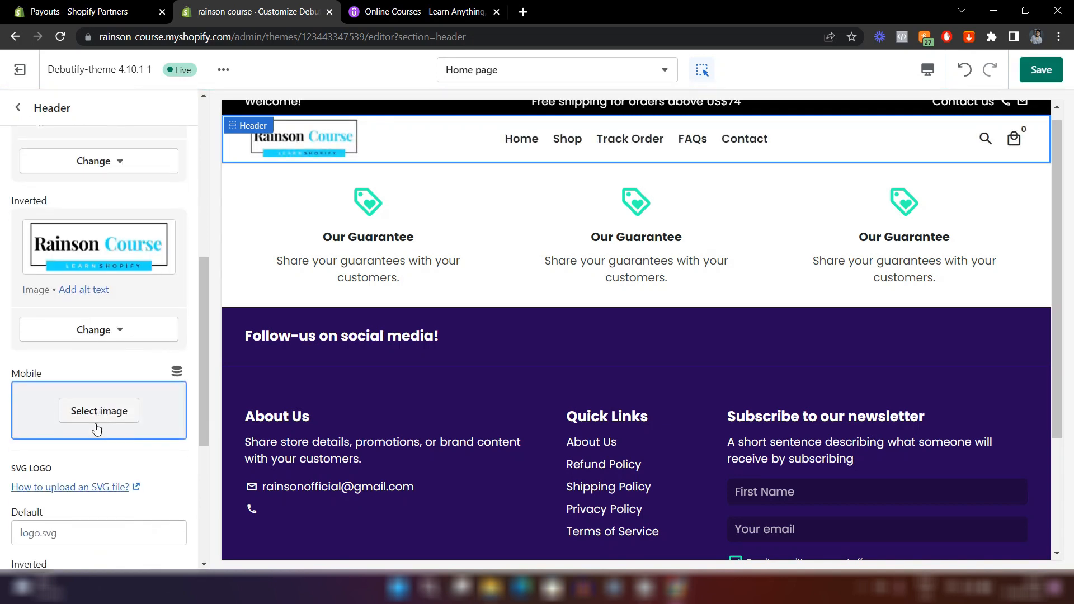
scroll(97, 428, "down", 2)
left_click(84, 340)
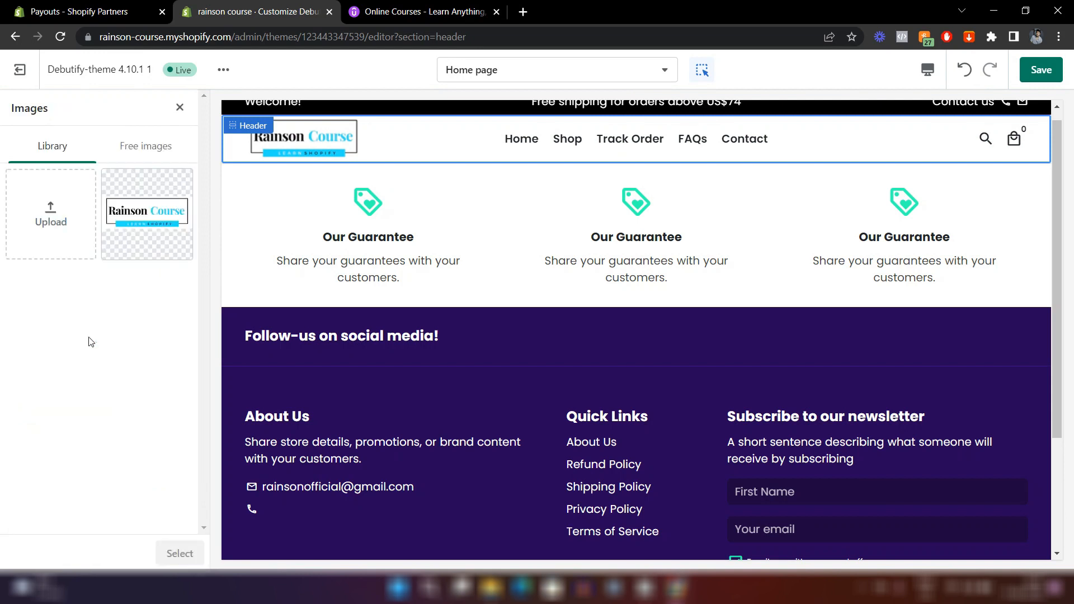
left_click(147, 227)
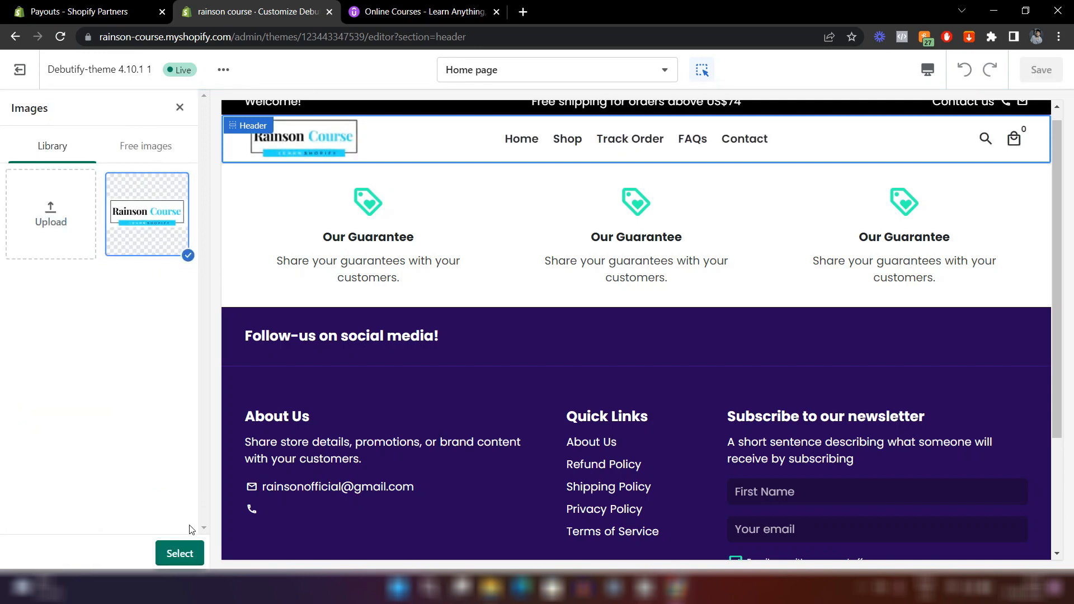
left_click(179, 555)
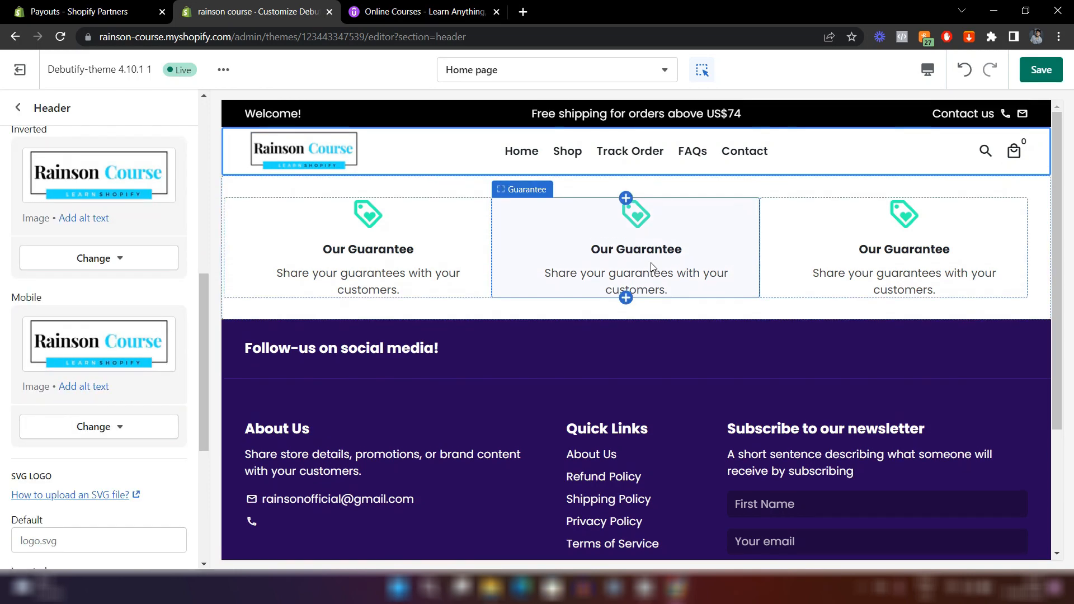
- Switch the preview to mobile view and set the mobile logo width to 110px
left_click(928, 78)
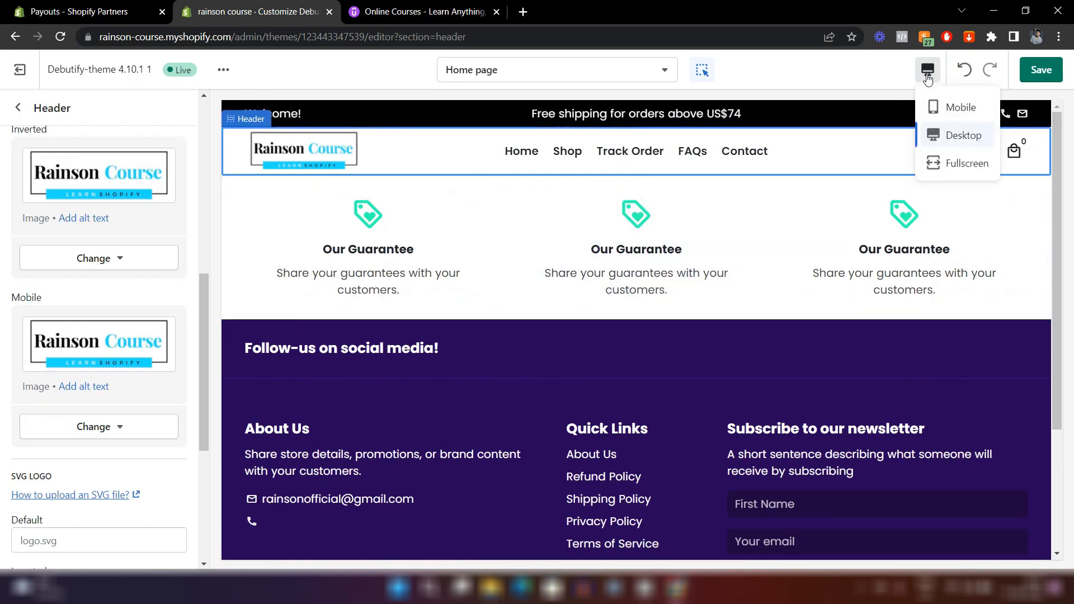
left_click(940, 106)
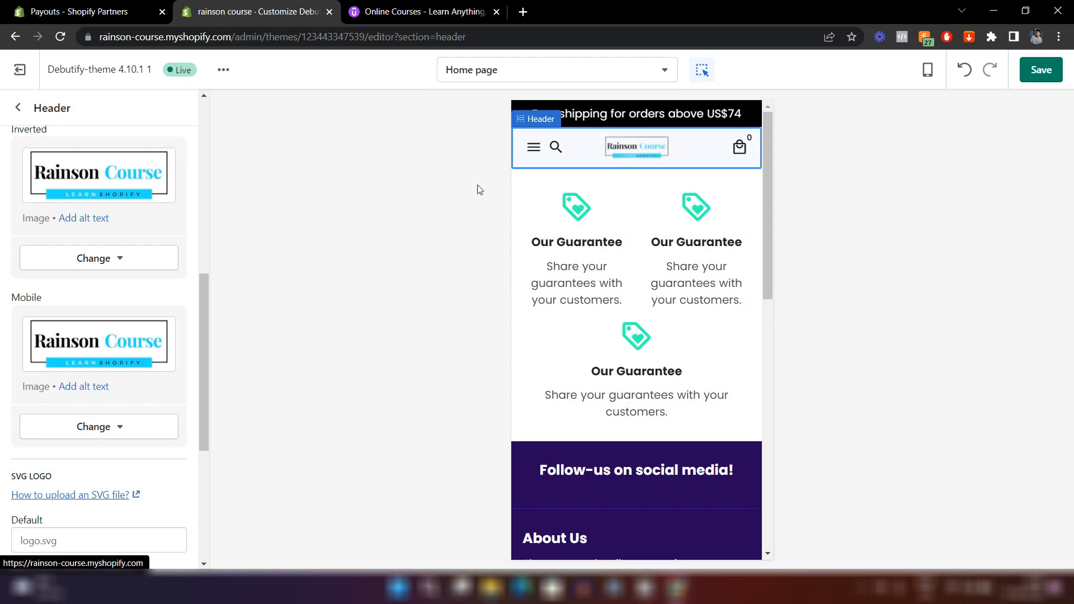
scroll(124, 263, "down", 5)
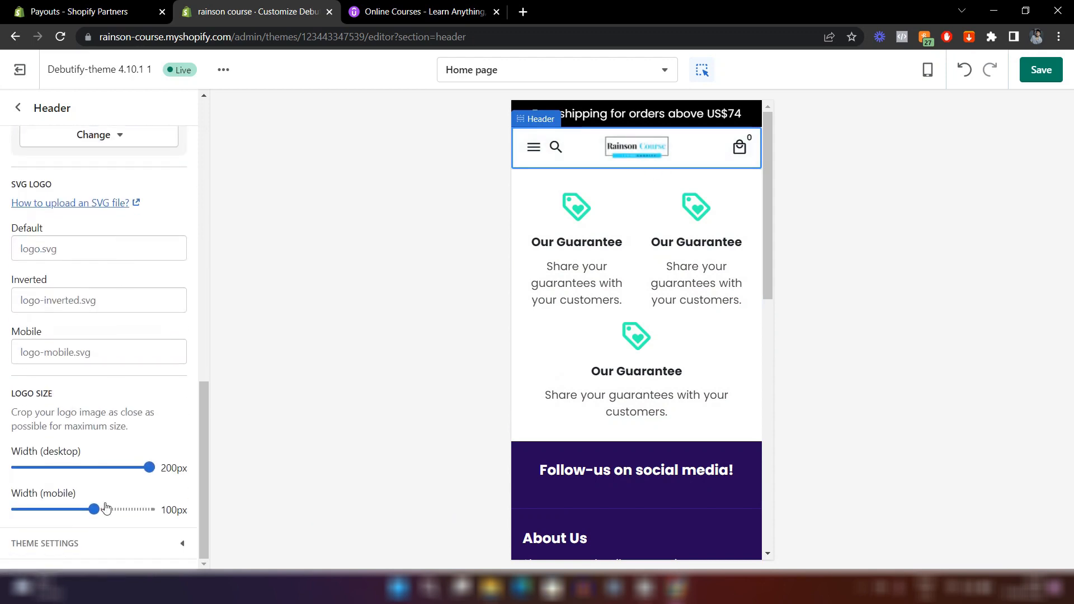
left_click_drag(94, 509, 166, 515)
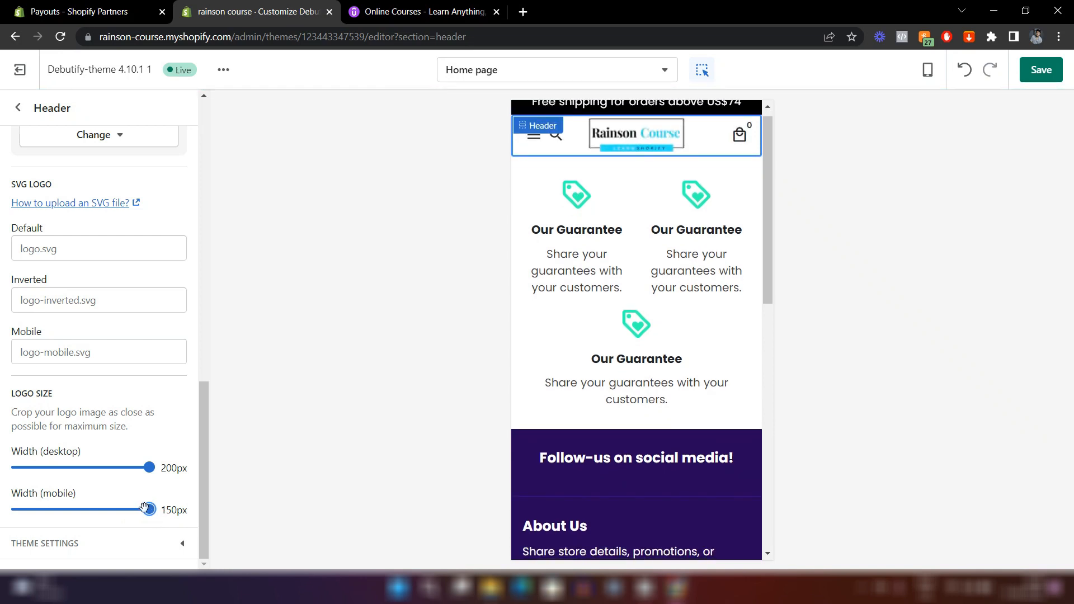
left_click_drag(145, 508, 81, 508)
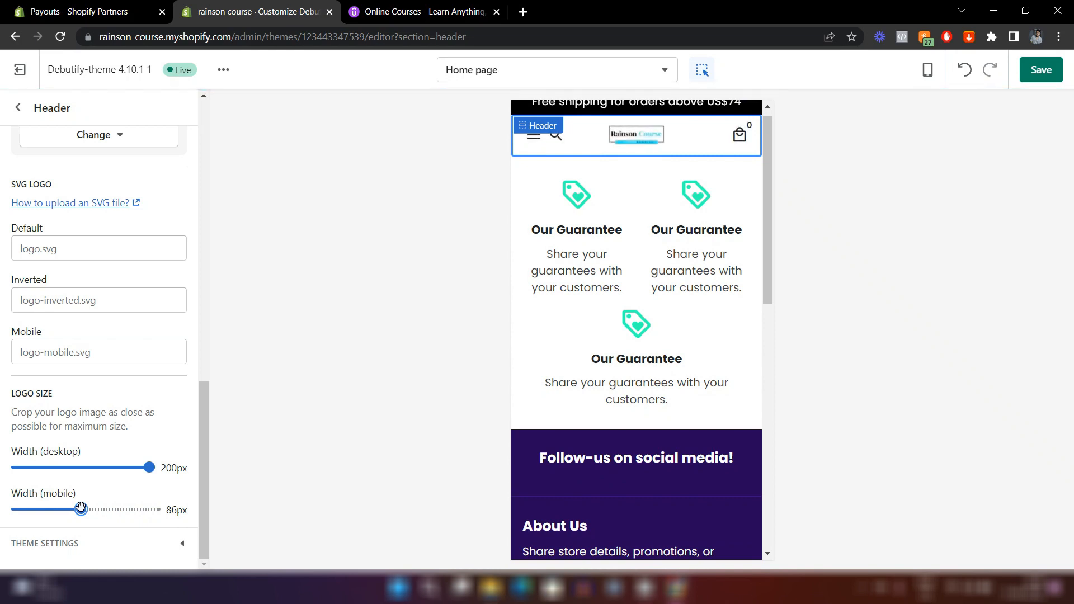
left_click_drag(81, 507, 105, 509)
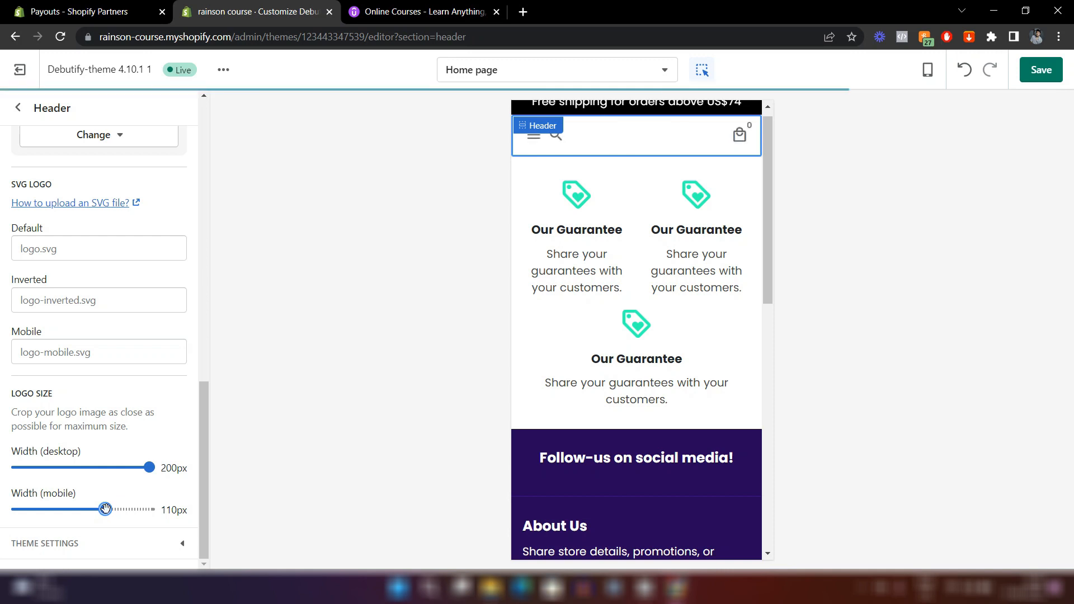
- Return the preview to desktop view and set the desktop logo width to 154px
left_click(928, 70)
left_click(944, 139)
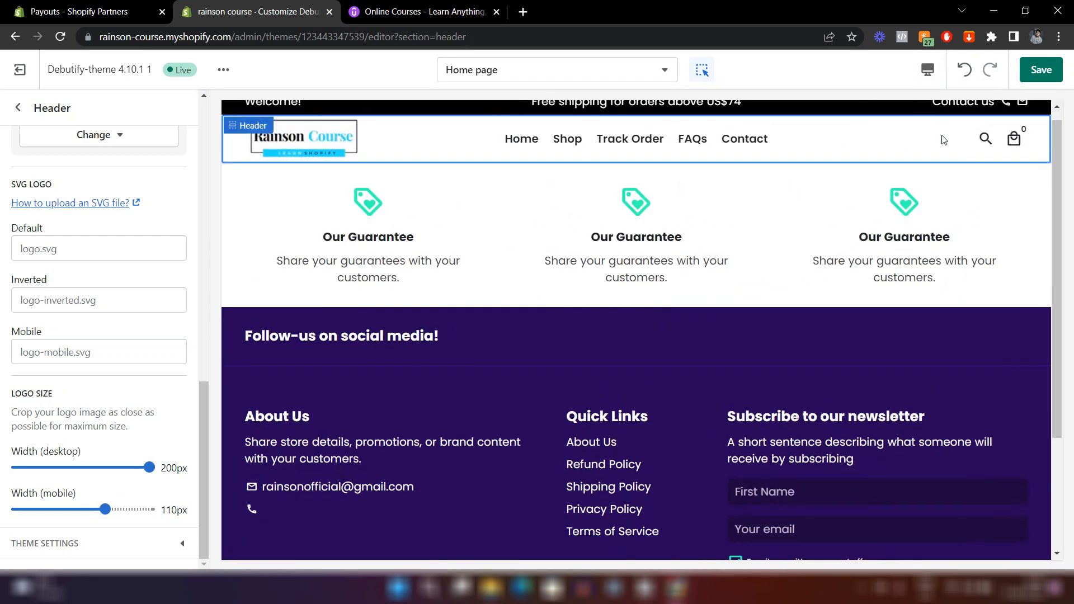
left_click_drag(147, 464, 114, 467)
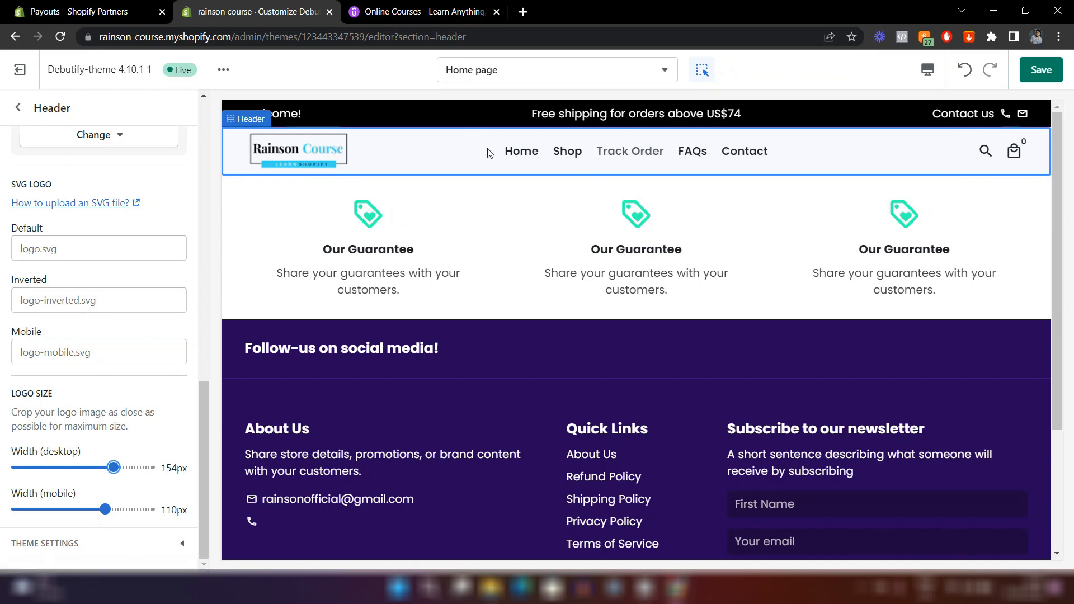
- Try the Footer menu as the header's navigation menu and return to the Main menu
scroll(90, 232, "up", 3)
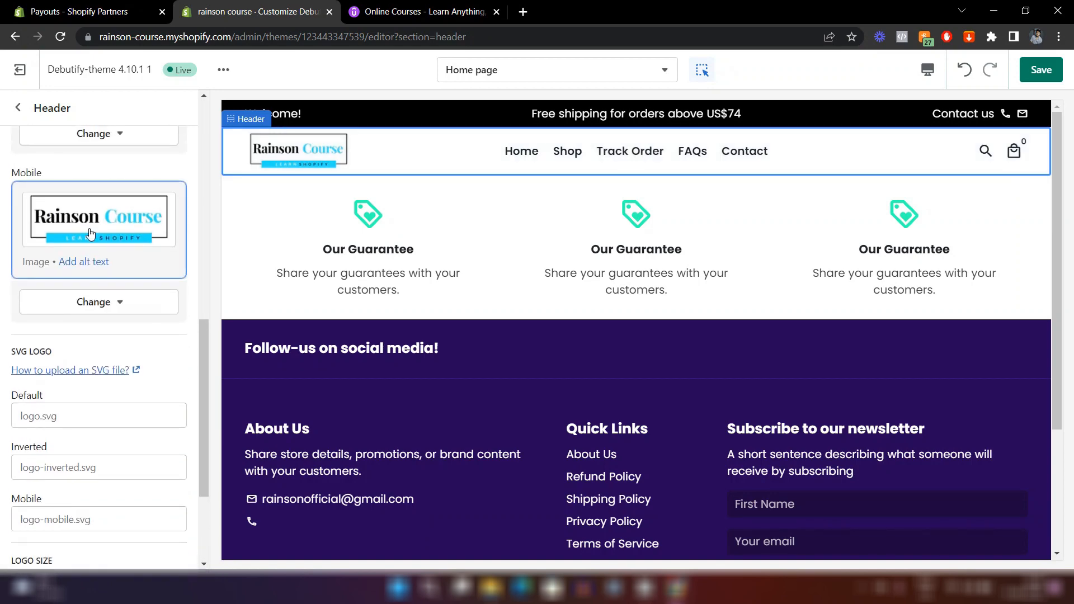
scroll(89, 231, "up", 10)
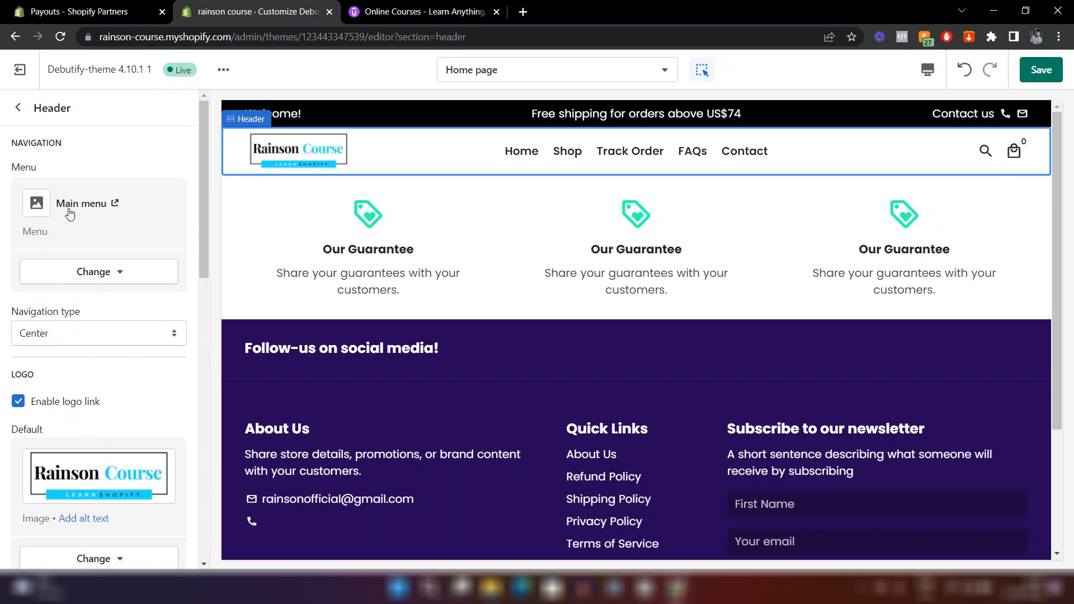
left_click(111, 279)
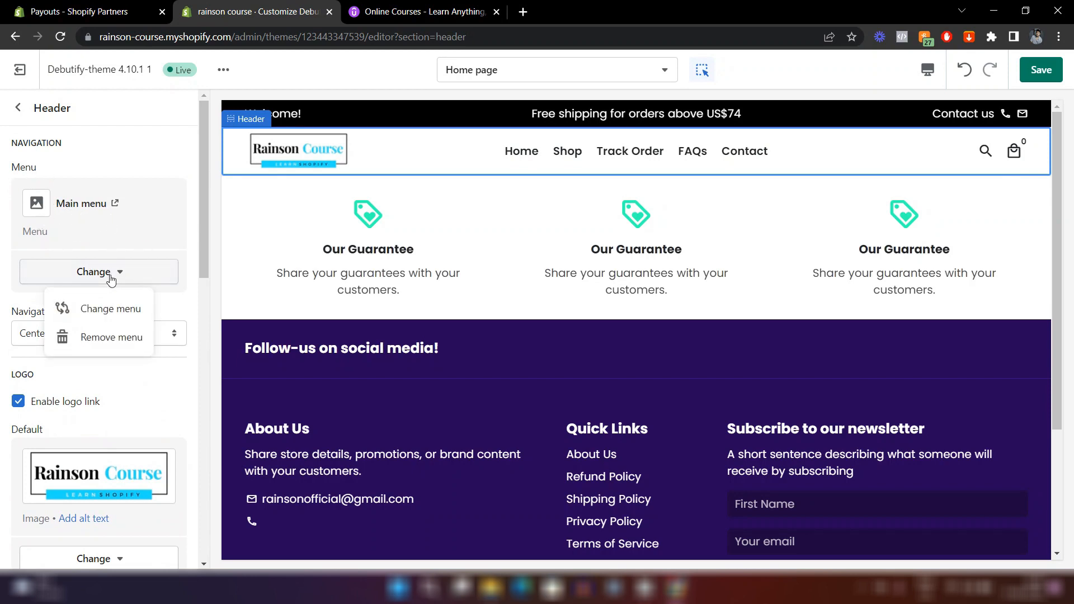
left_click(101, 308)
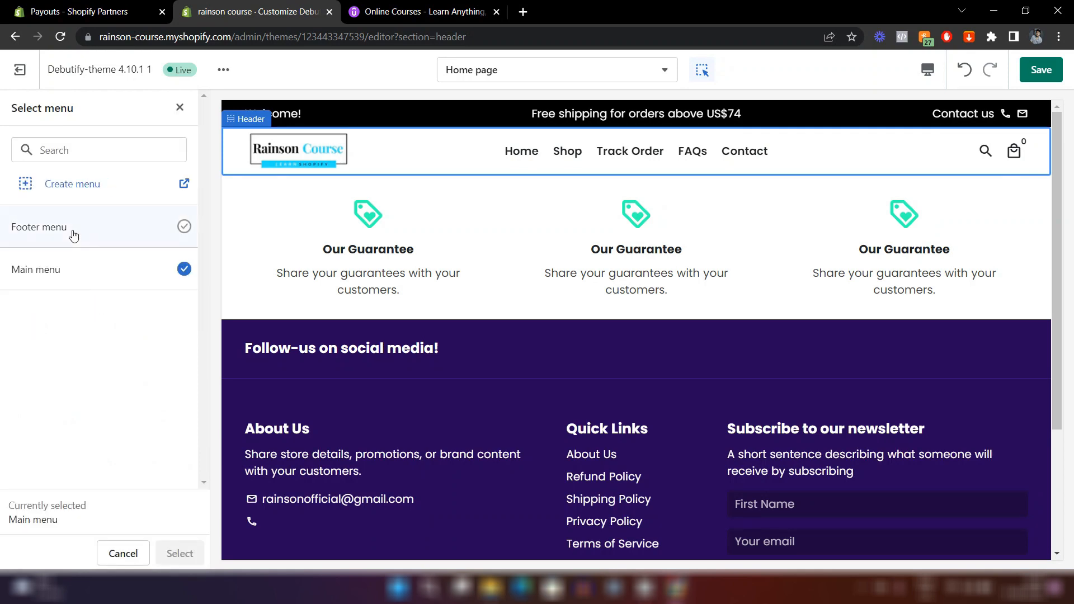
left_click(73, 236)
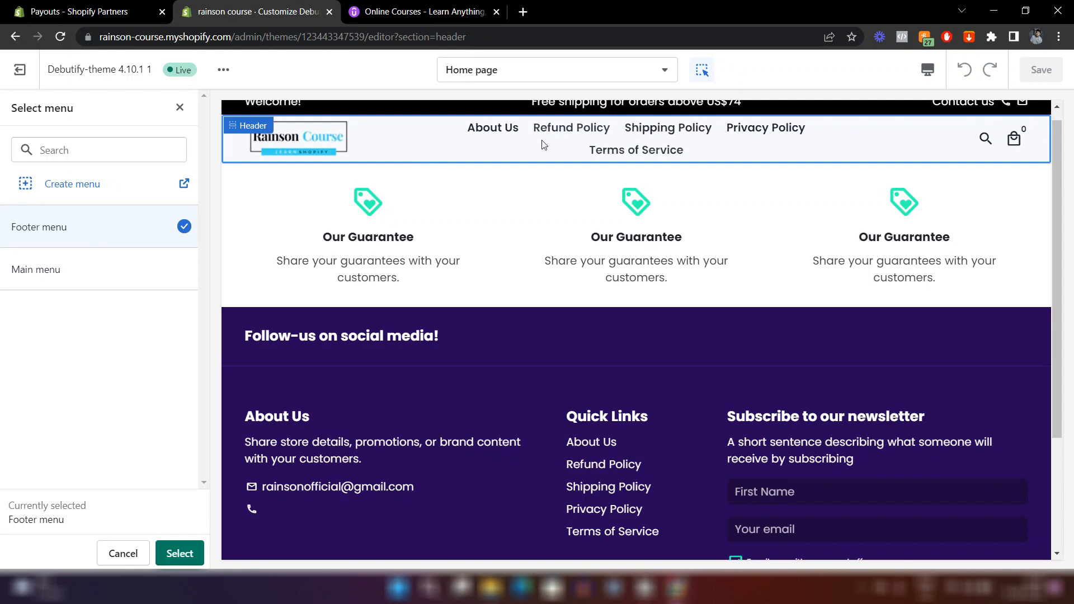
left_click(92, 267)
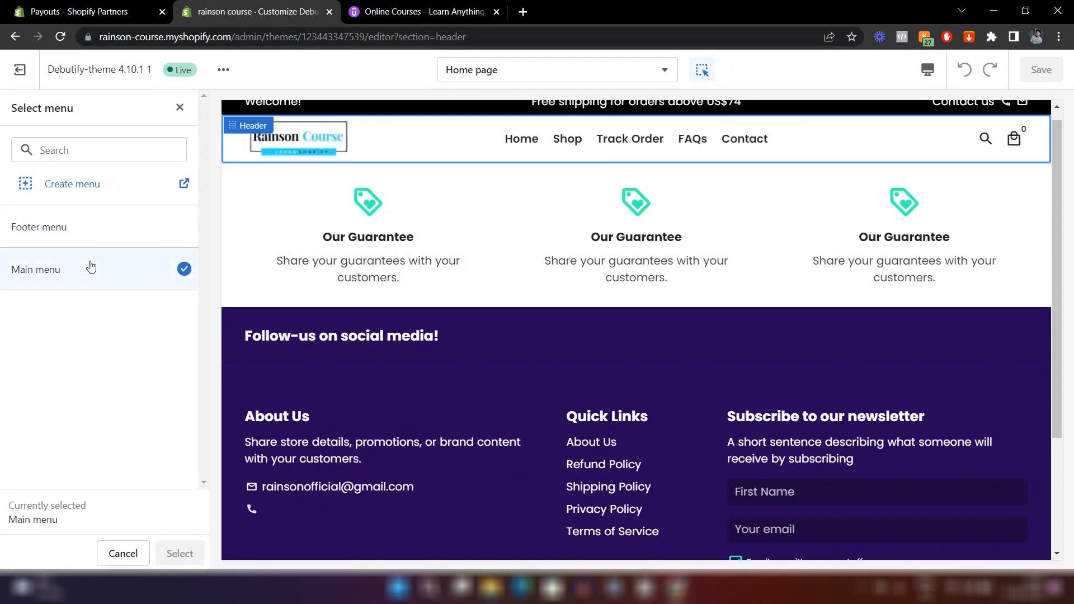
left_click(125, 554)
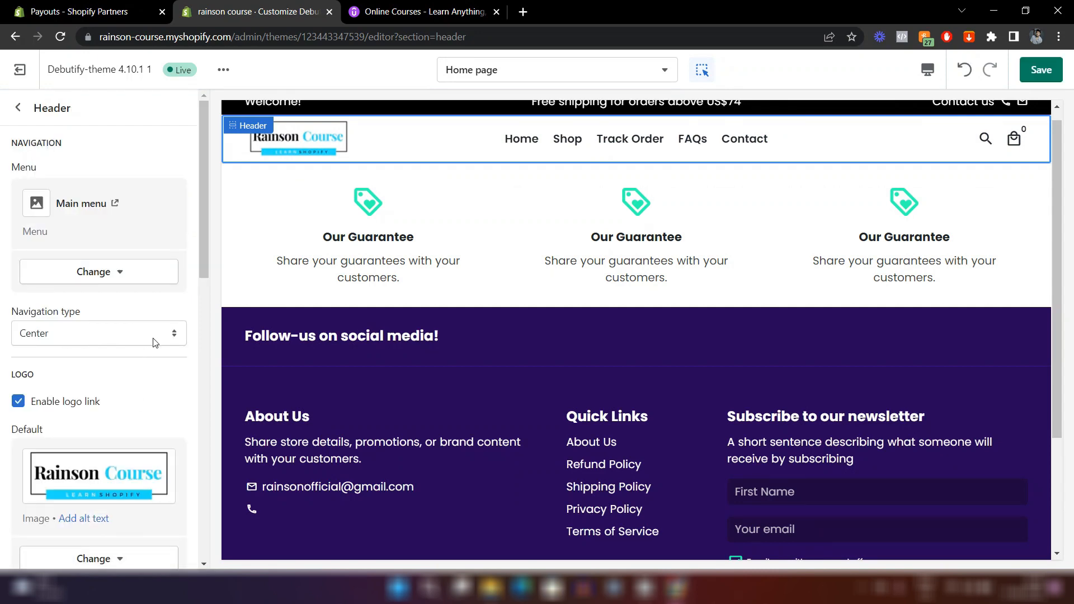
- Try the Left navigation type for the header and switch back to Center
left_click(114, 336)
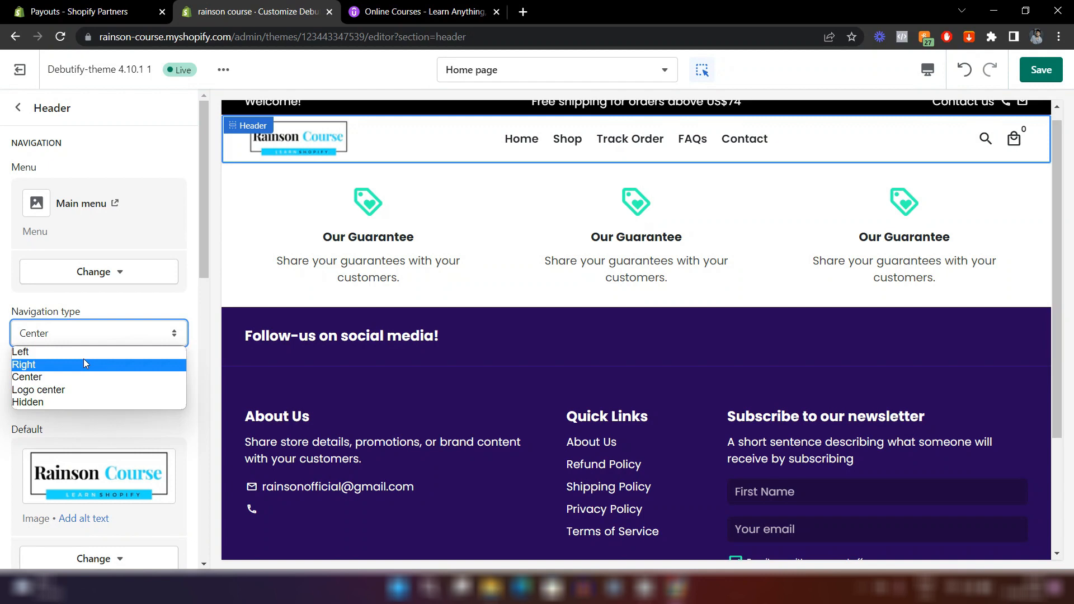
left_click(65, 352)
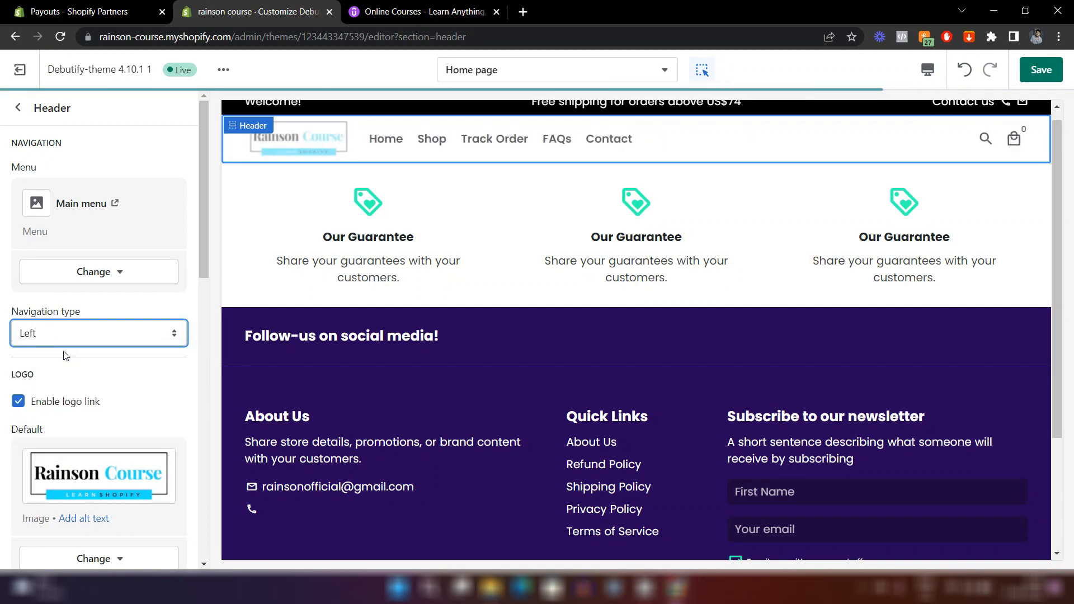
left_click(107, 343)
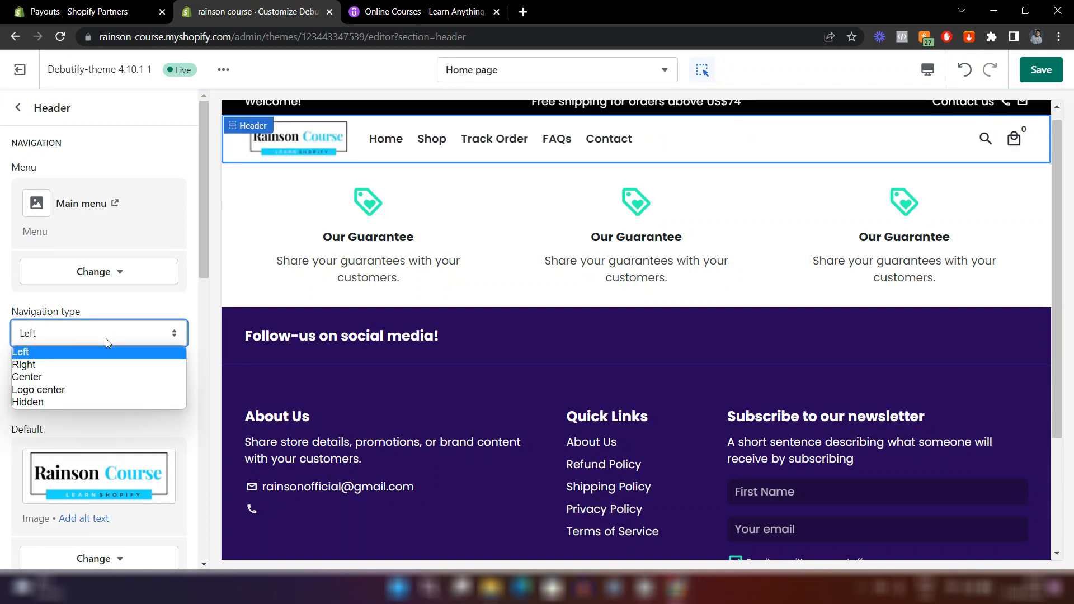
left_click(91, 376)
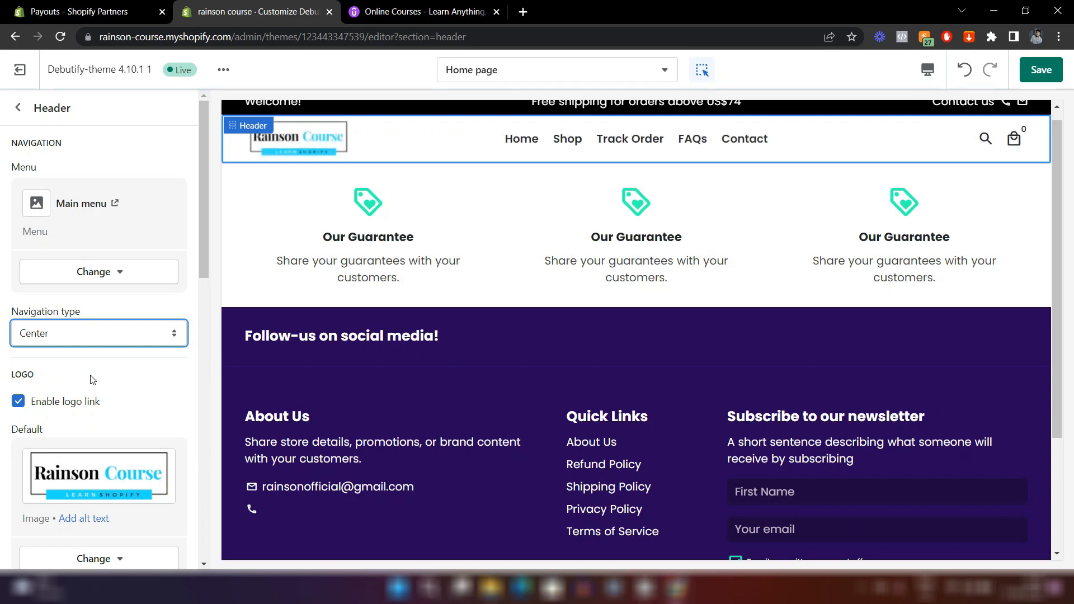
- Expand the Header section's theme settings and set the cart icon to Cart
scroll(93, 380, "down", 8)
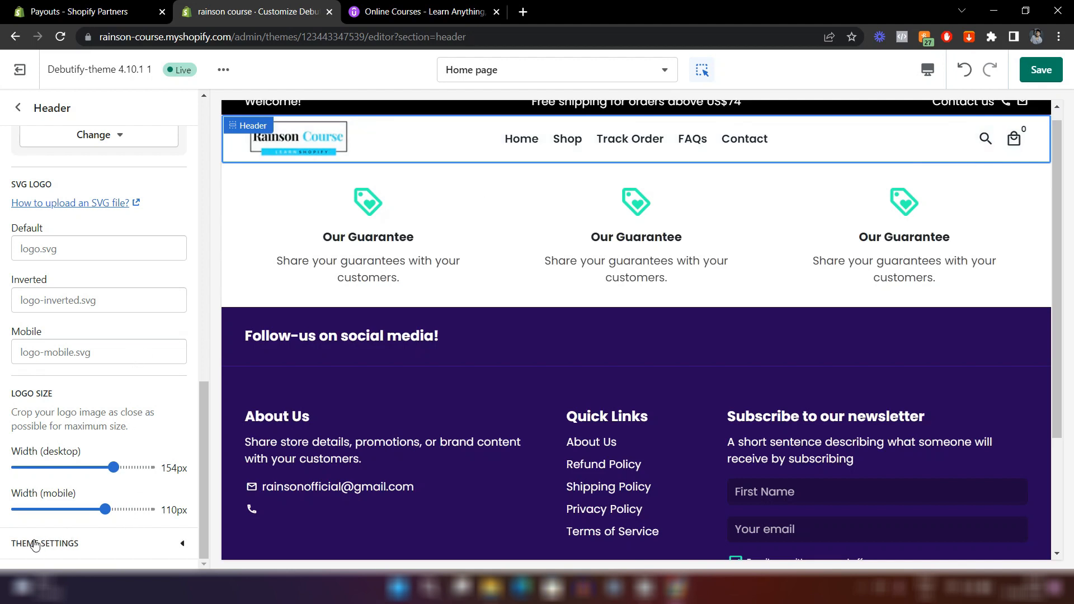
left_click(117, 546)
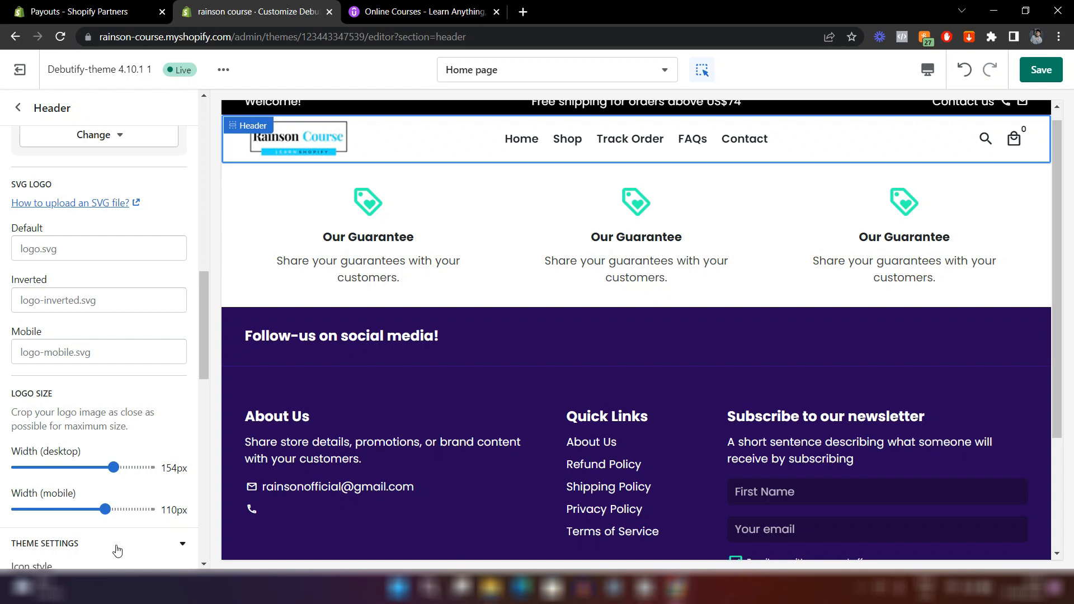
scroll(117, 537, "down", 6)
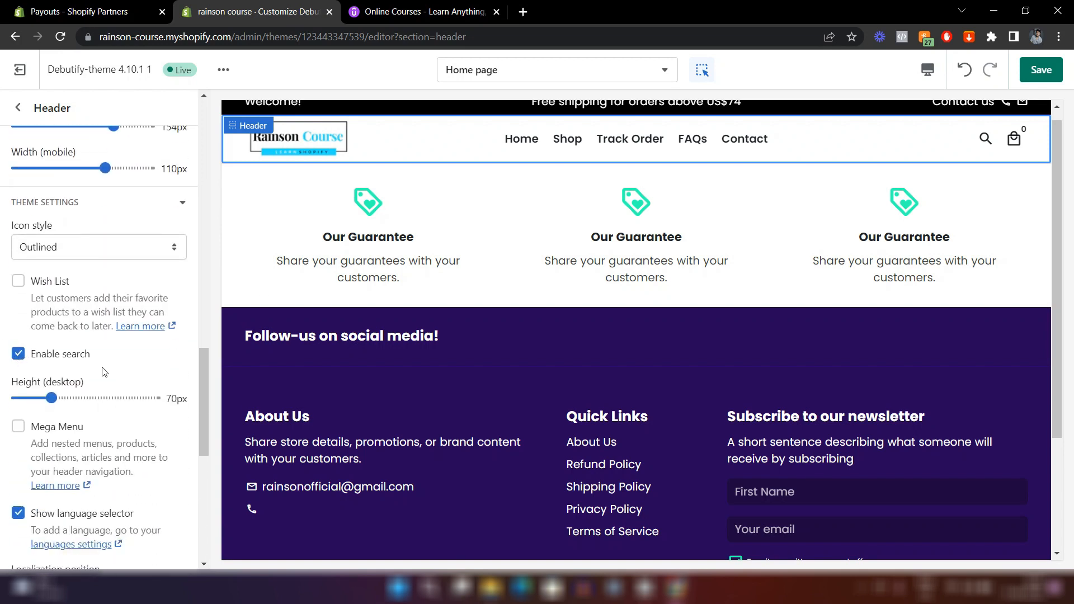
scroll(108, 372, "down", 5)
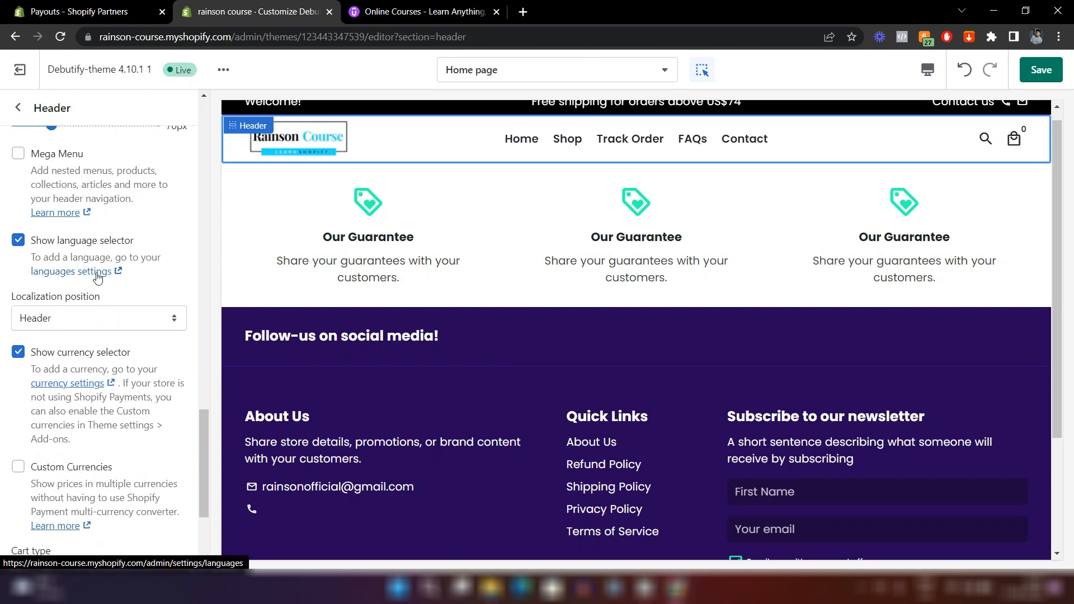
scroll(128, 302, "down", 2)
scroll(129, 300, "down", 2)
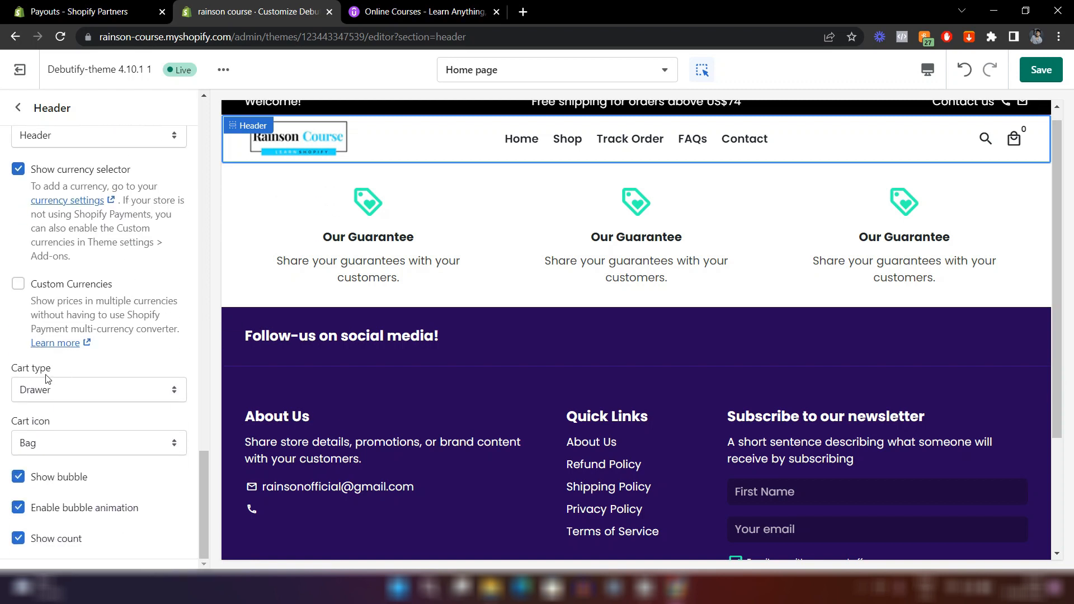
left_click(44, 444)
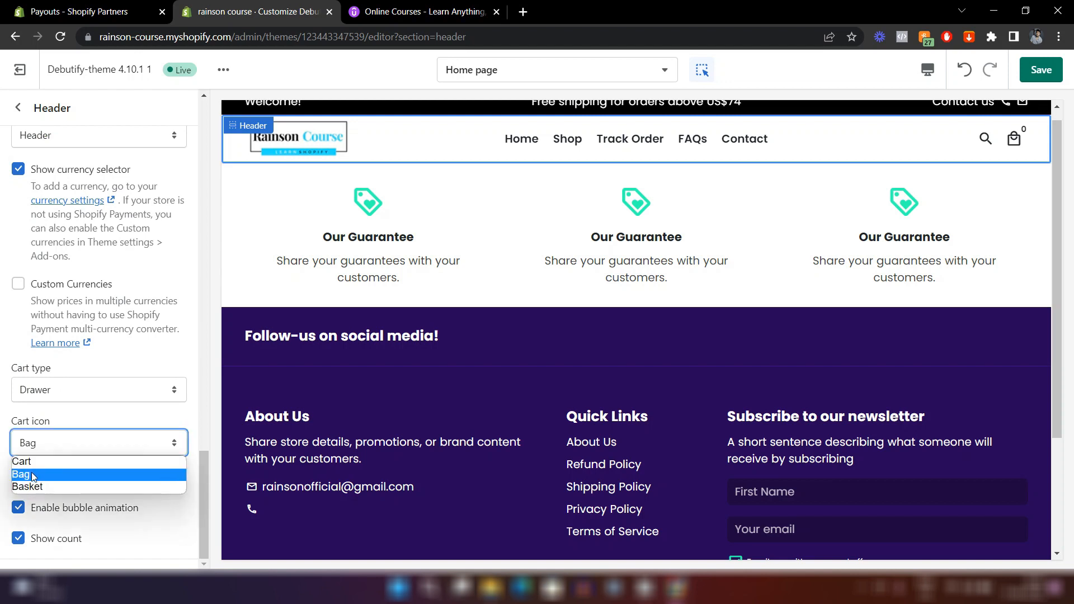
left_click(22, 461)
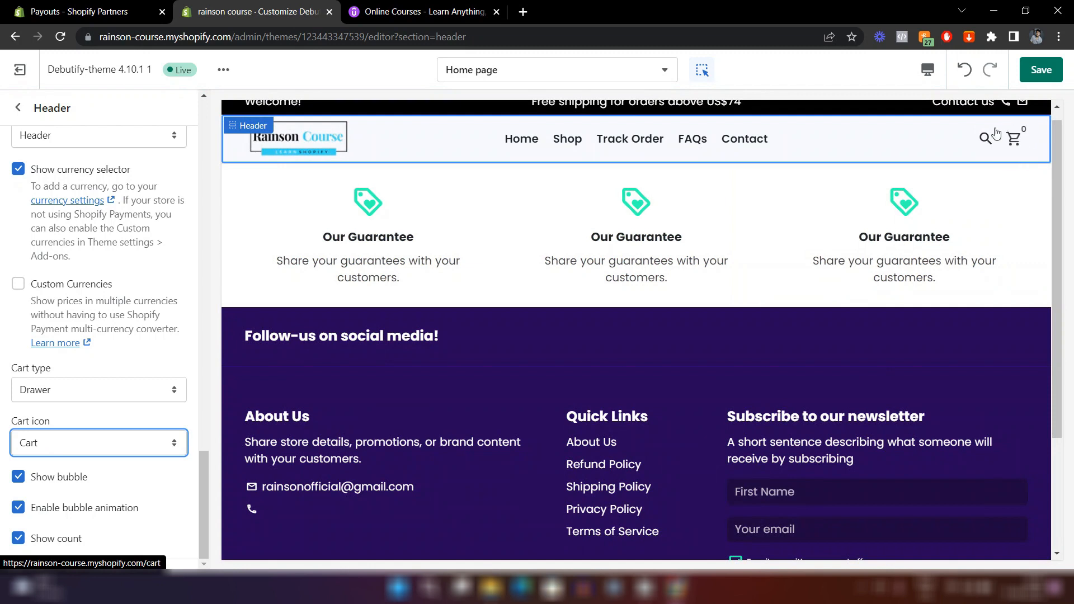
- Check the cart drawer in the preview, close it, and return to the list of home page sections
left_click(80, 369)
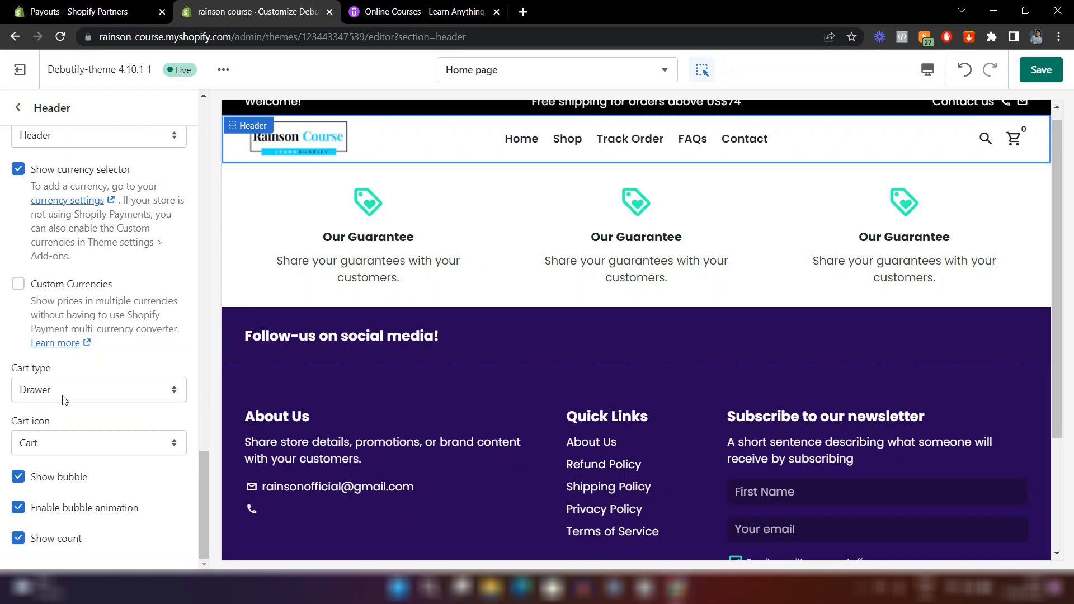
left_click(1014, 140)
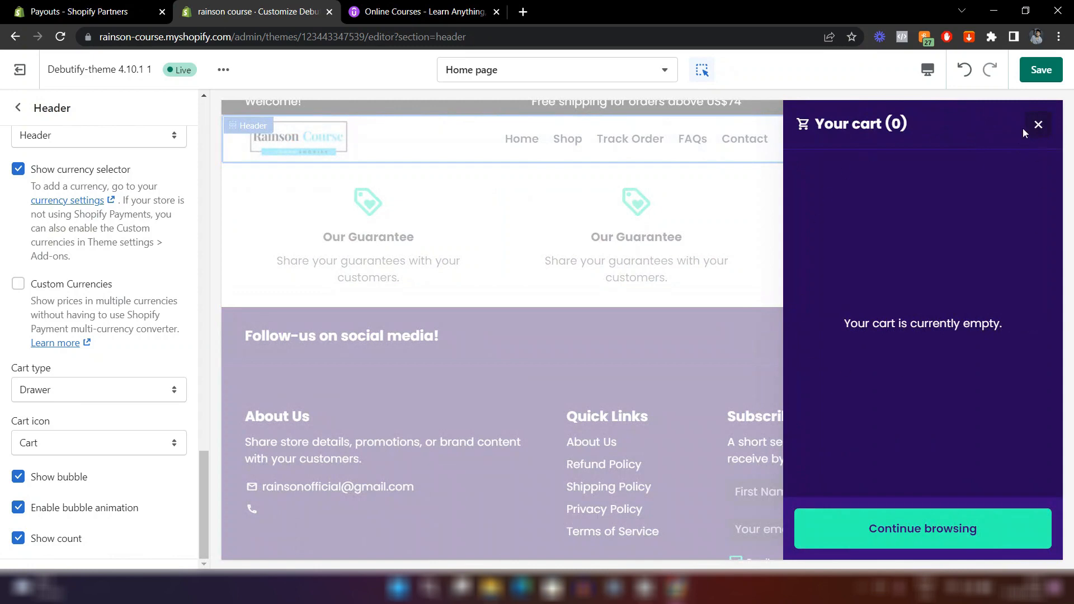
left_click(1038, 124)
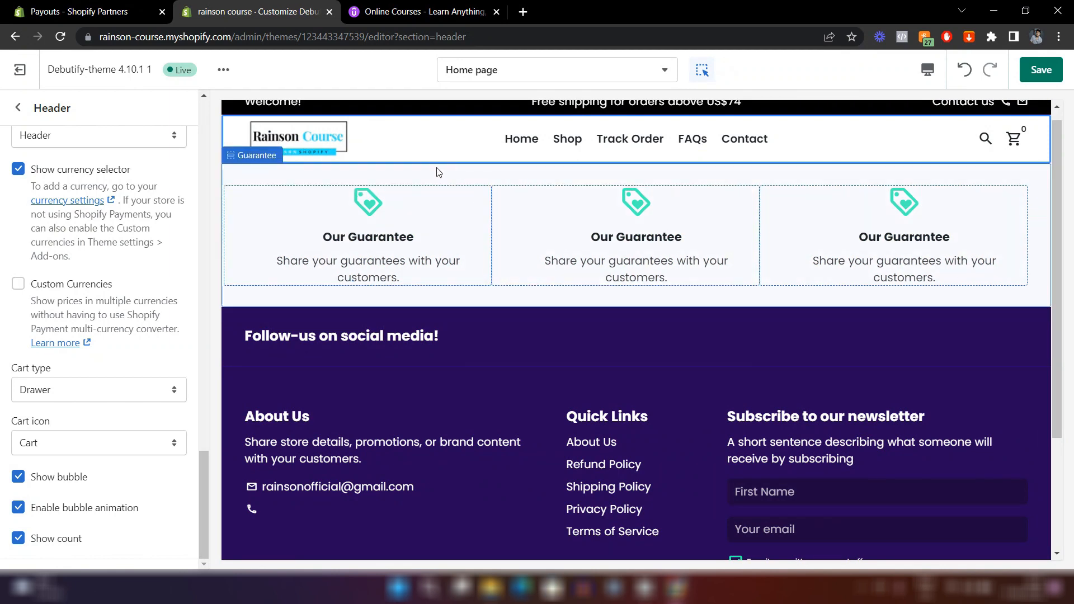
left_click(17, 110)
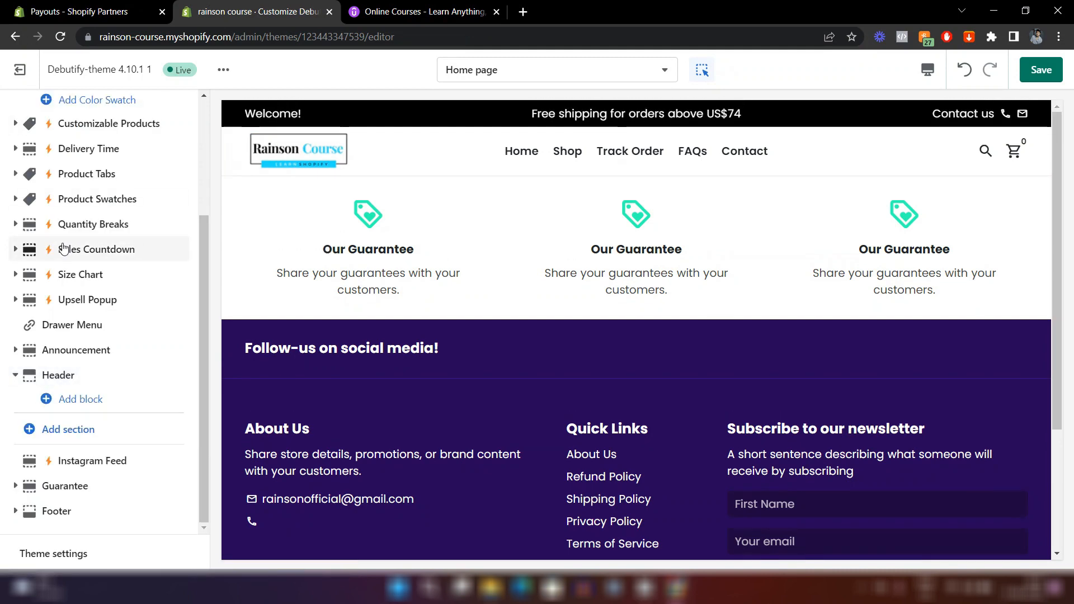
- Browse the available theme sections and add a Slideshow section below the header
left_click(80, 435)
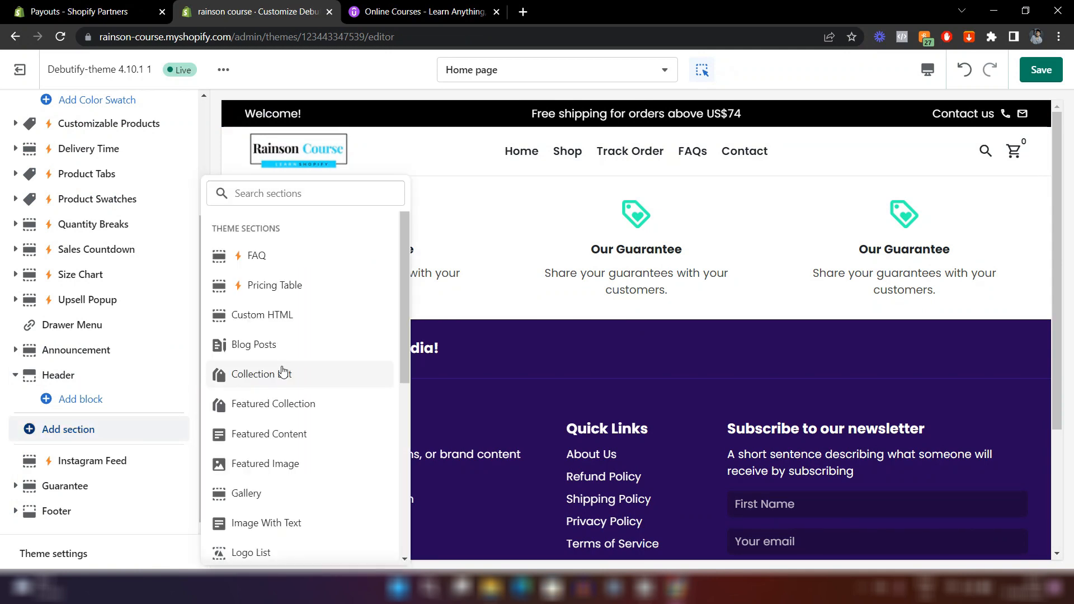
scroll(283, 369, "down", 4)
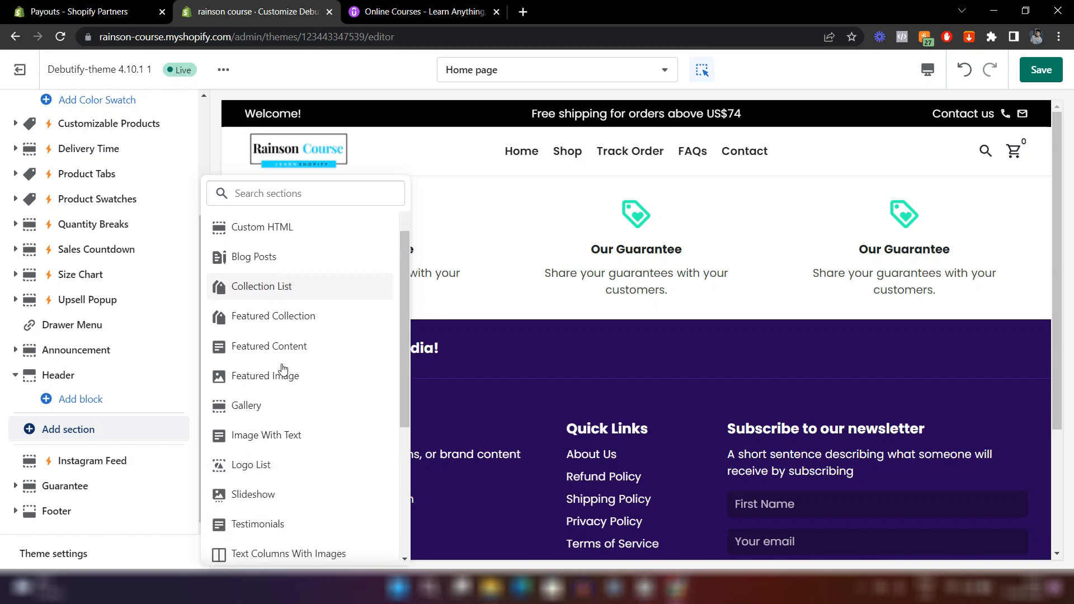
scroll(283, 365, "up", 1)
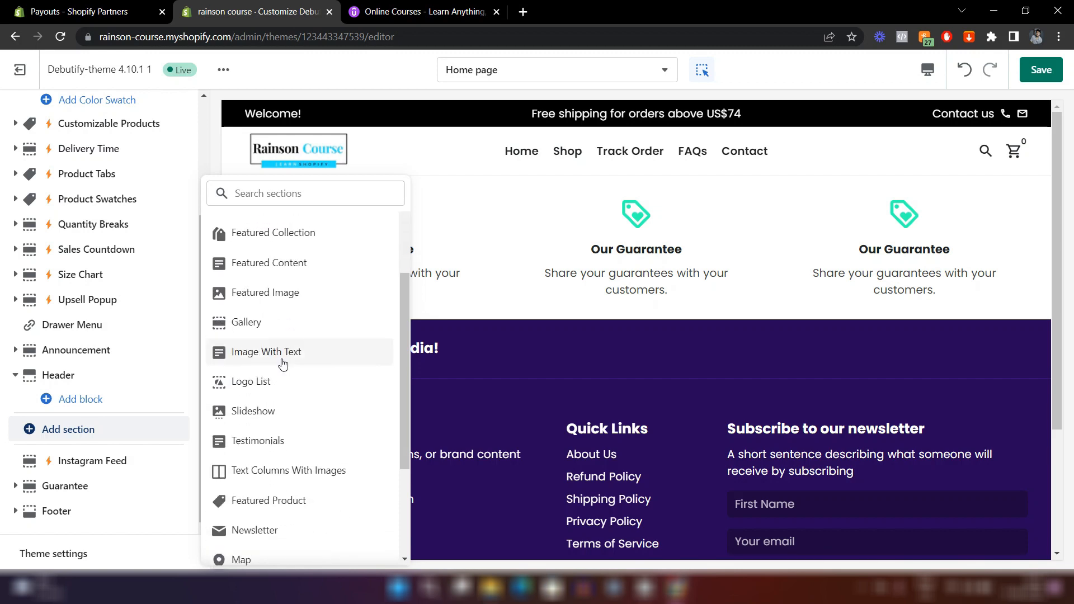
scroll(283, 365, "down", 2)
scroll(284, 365, "up", 4)
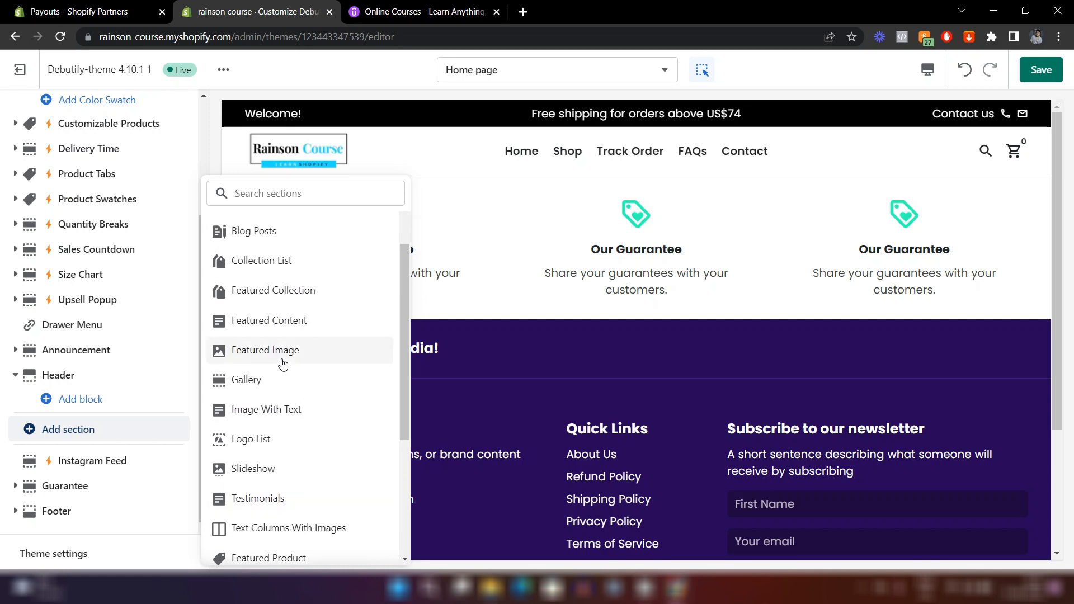
scroll(283, 364, "up", 1)
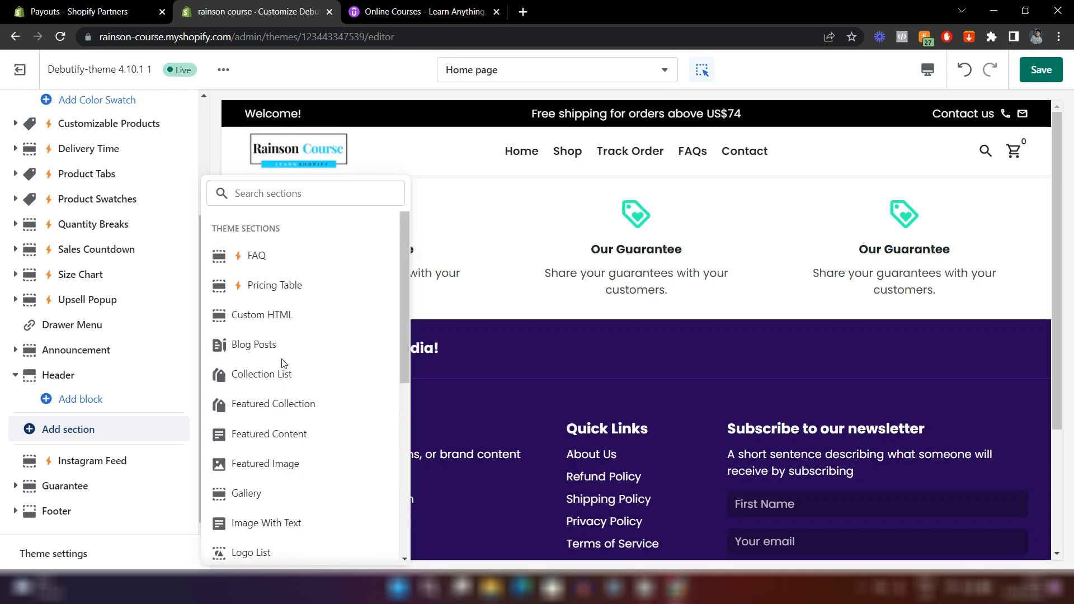
scroll(284, 363, "down", 1)
scroll(283, 362, "down", 2)
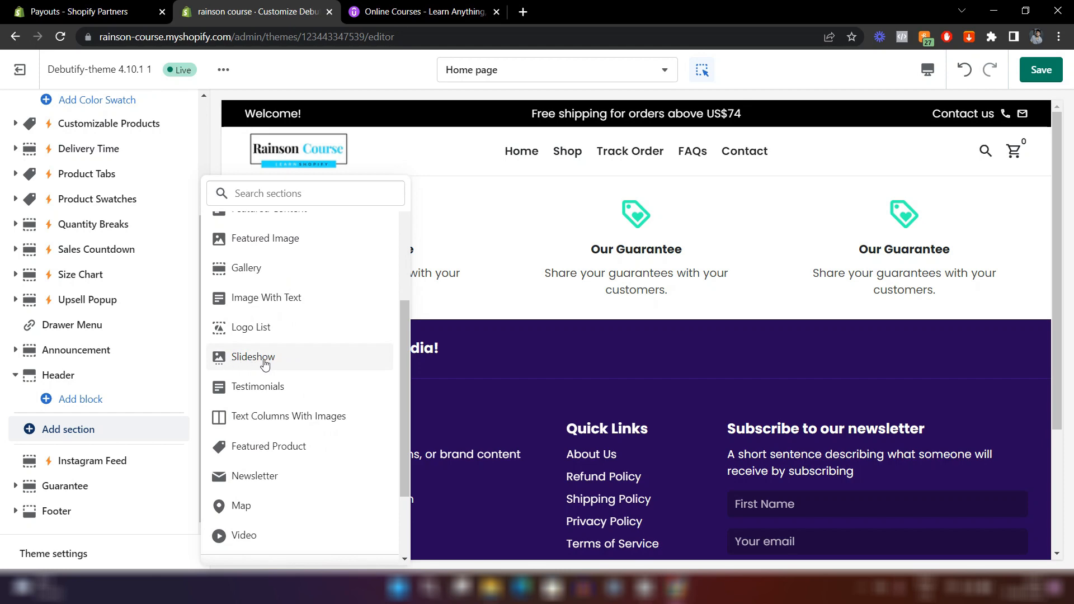
left_click(273, 360)
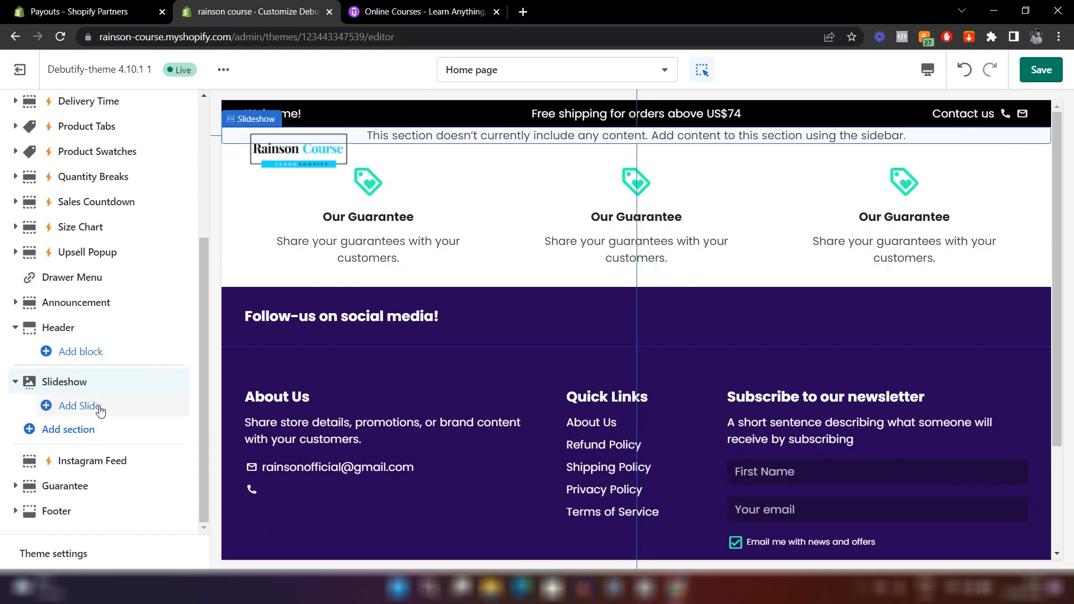
- Add two slides to the Slideshow section and view the slideshow in the preview
left_click(79, 406)
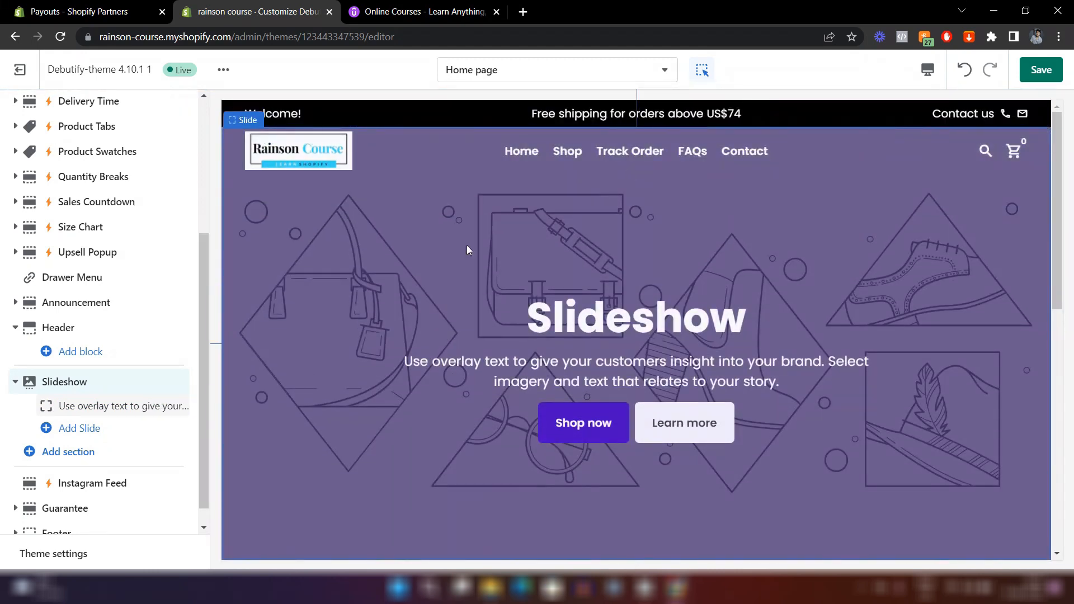
left_click(90, 431)
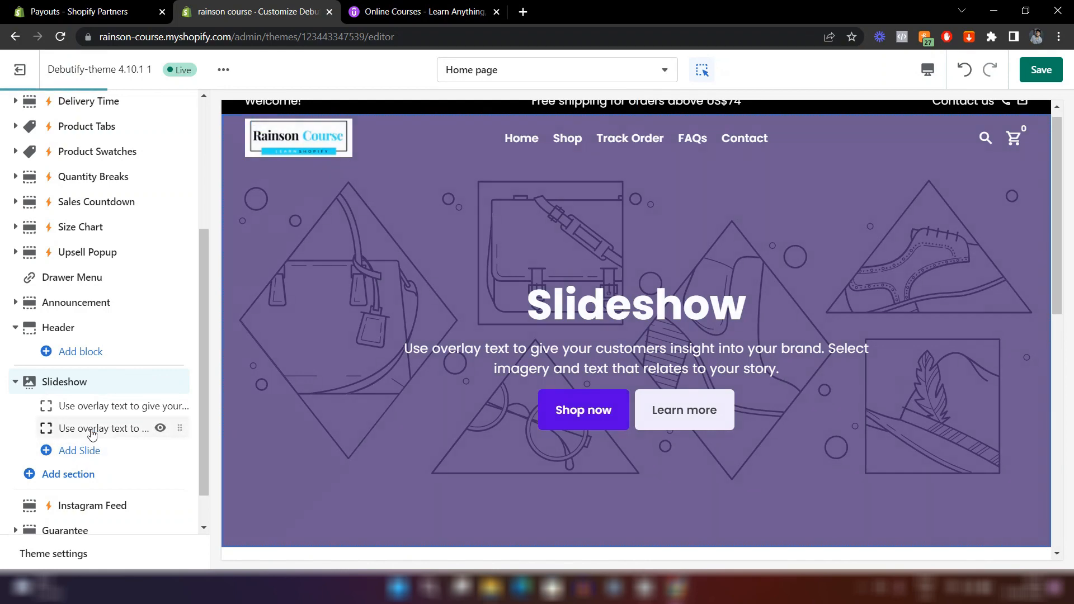
scroll(566, 272, "up", 7)
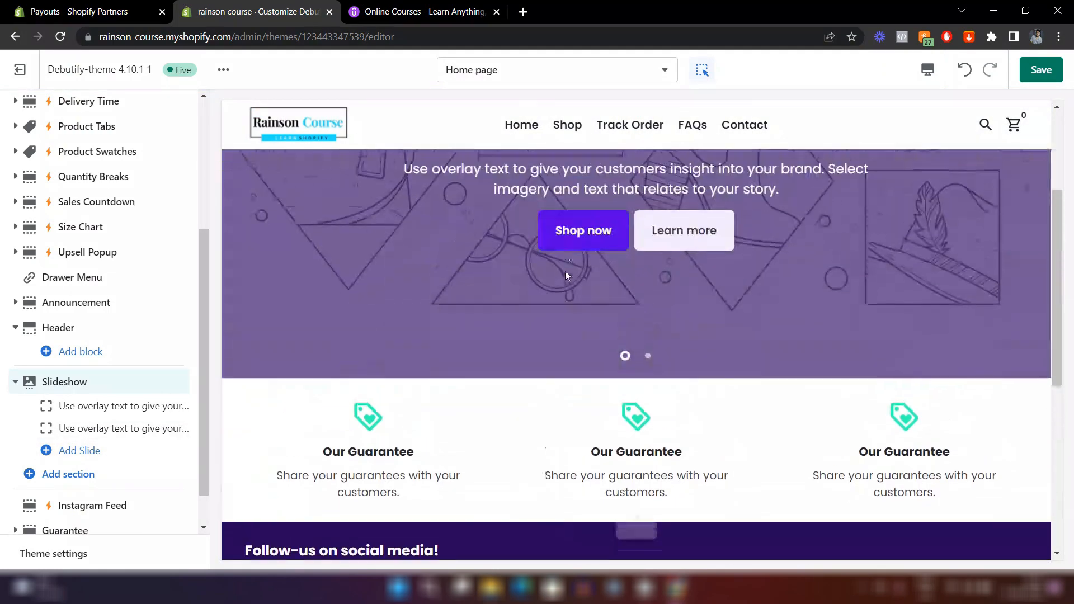
scroll(566, 273, "up", 1)
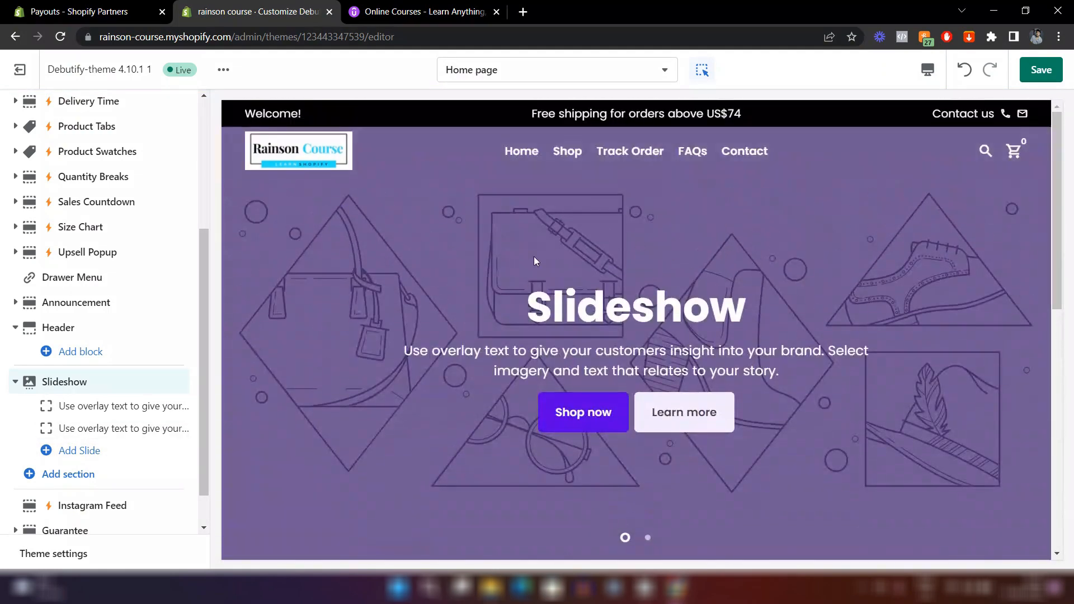
- Check both slides using the slideshow's dots in the preview and return to the section list
left_click(648, 540)
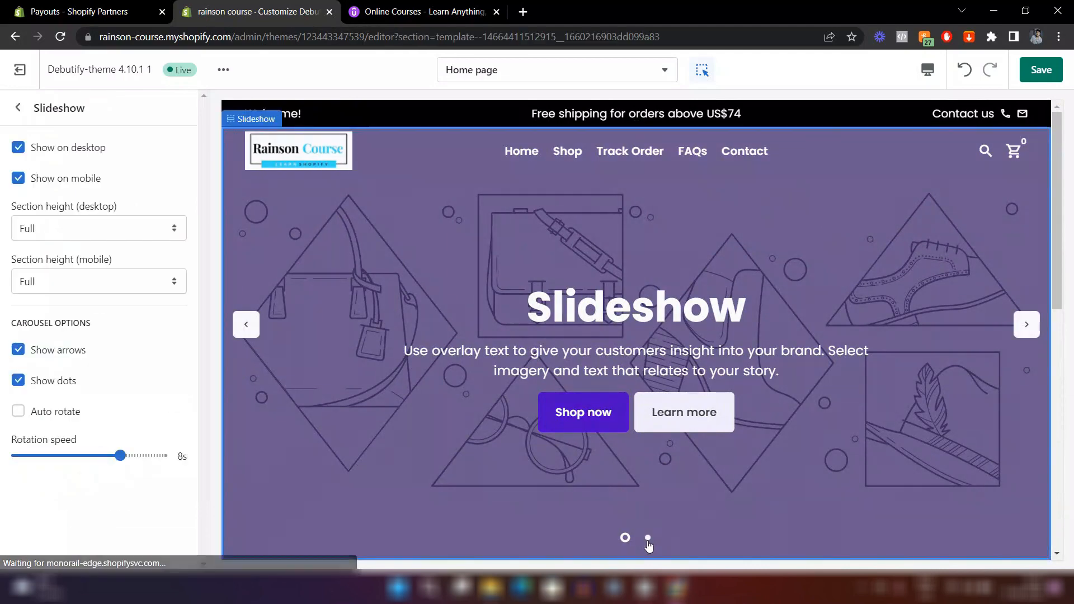
left_click(648, 539)
left_click(626, 540)
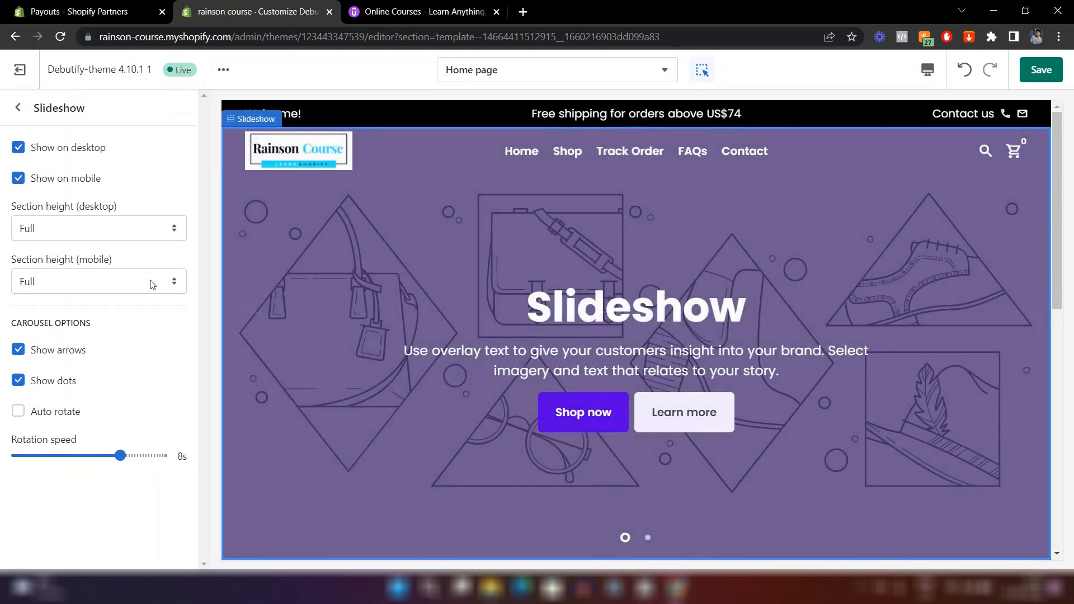
left_click(16, 110)
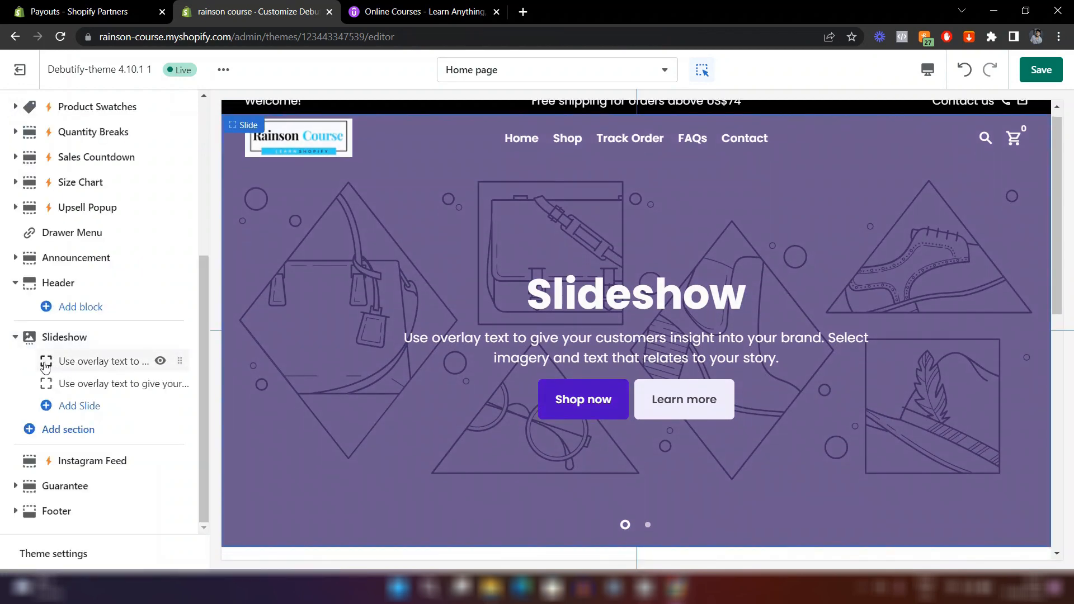
- Set the first slide's desktop background to a free gift image showing a yellow bag on a diagonal blue and yellow backdrop
left_click(96, 365)
scroll(97, 364, "down", 3)
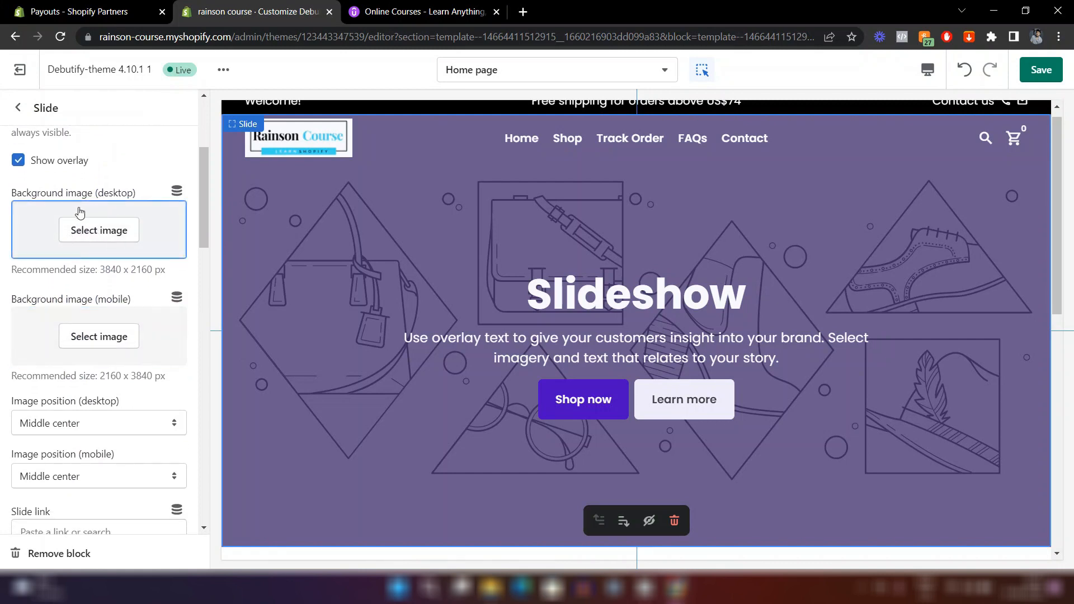
left_click(101, 240)
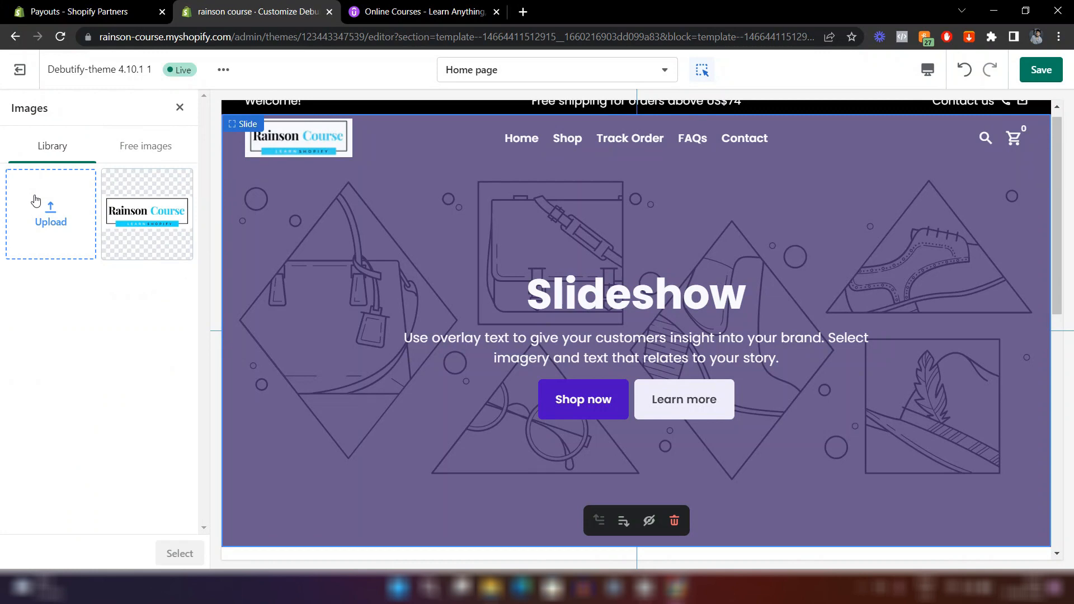
left_click(146, 152)
left_click(101, 190)
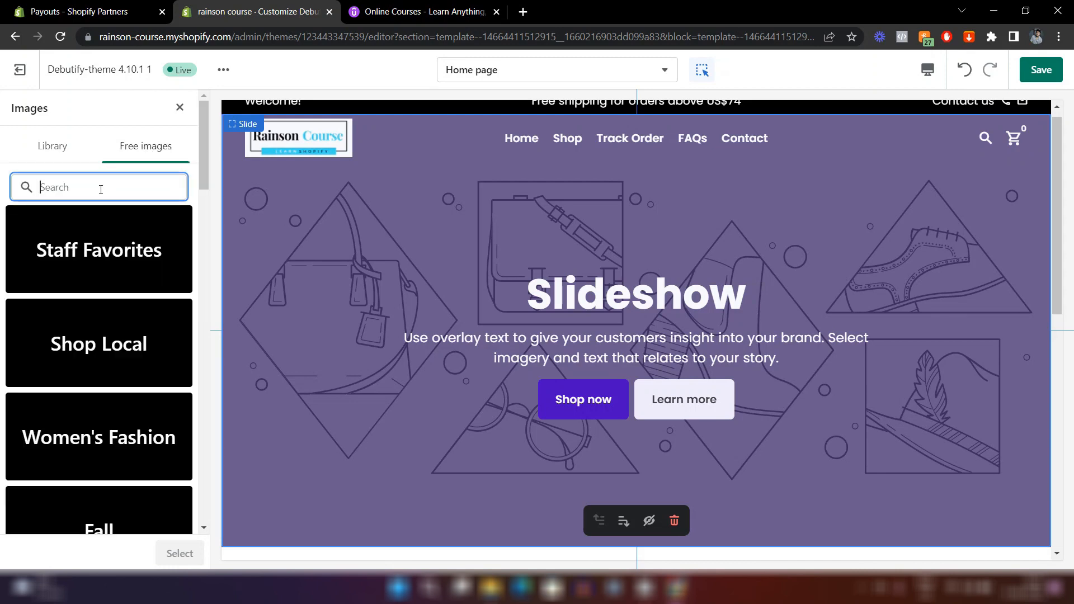
type("gi")
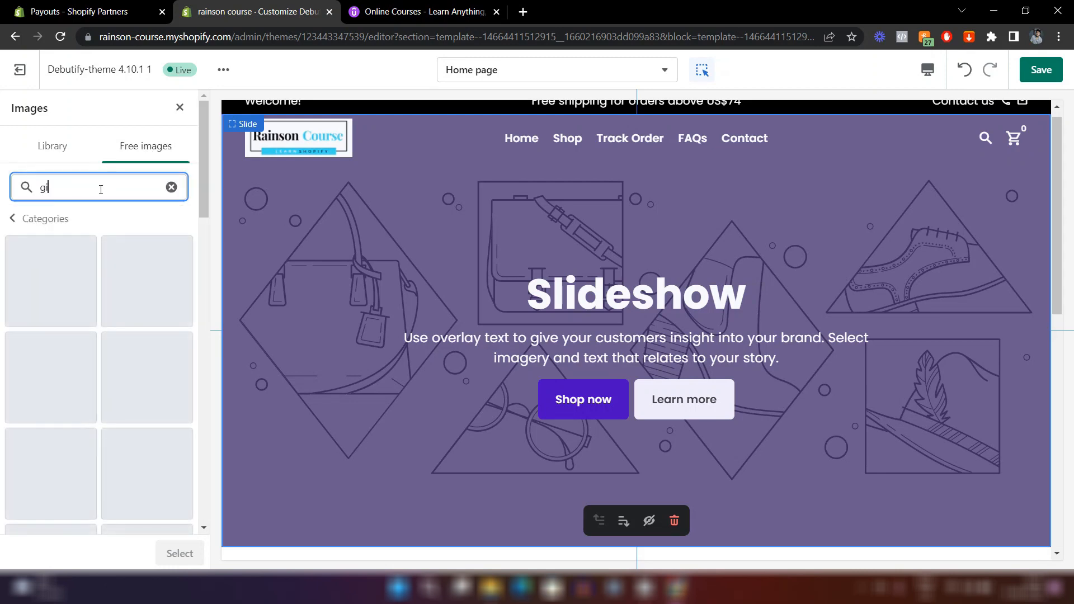
type("f")
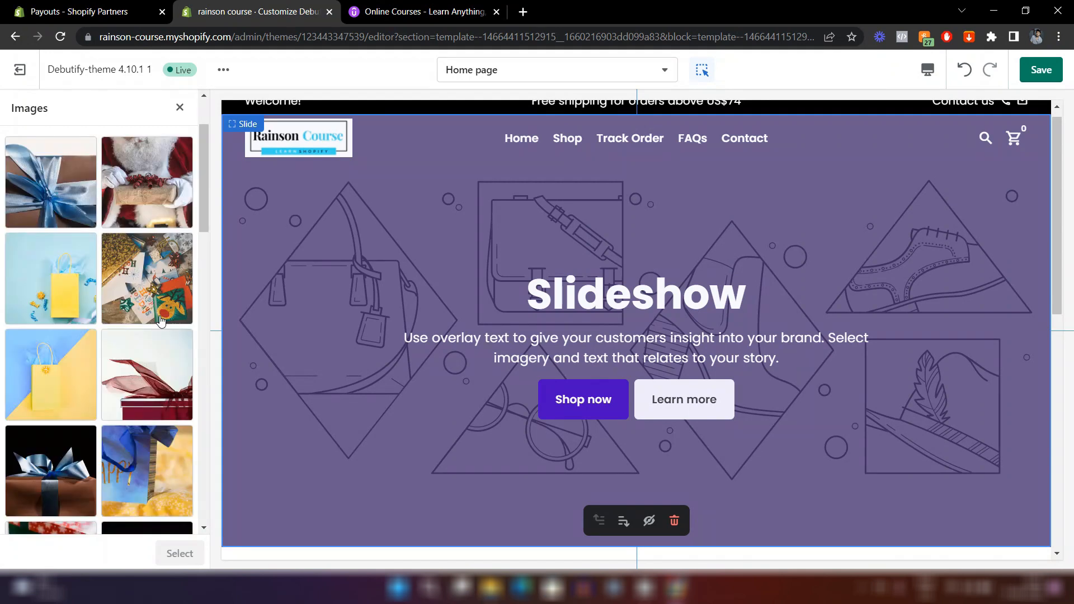
scroll(160, 320, "down", 2)
left_click(45, 297)
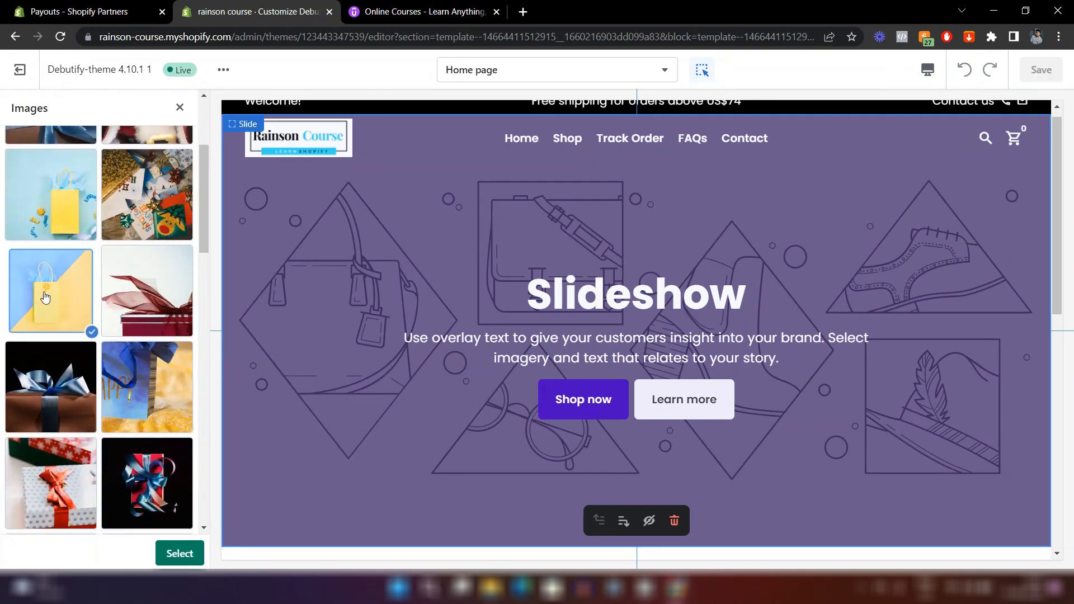
left_click(176, 553)
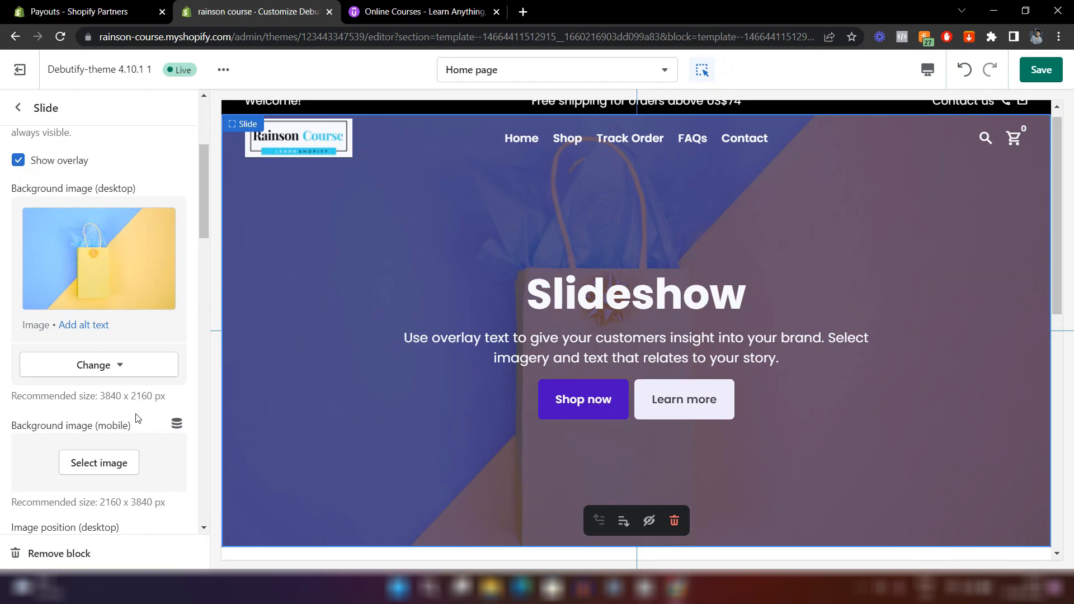
- Change the first slide's heading to "Welcome"
scroll(136, 419, "down", 2)
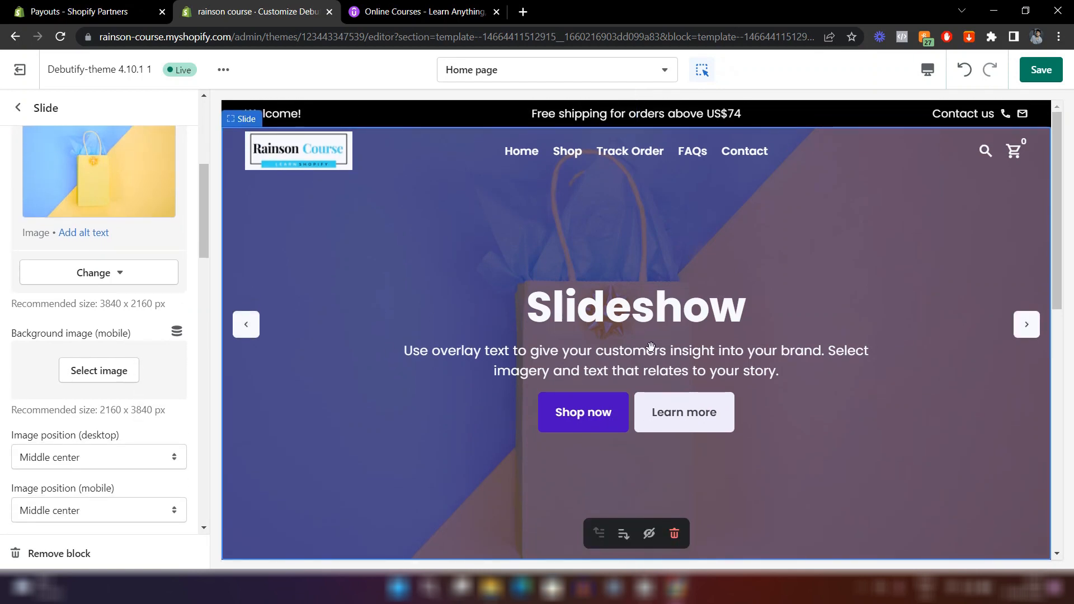
scroll(149, 389, "down", 8)
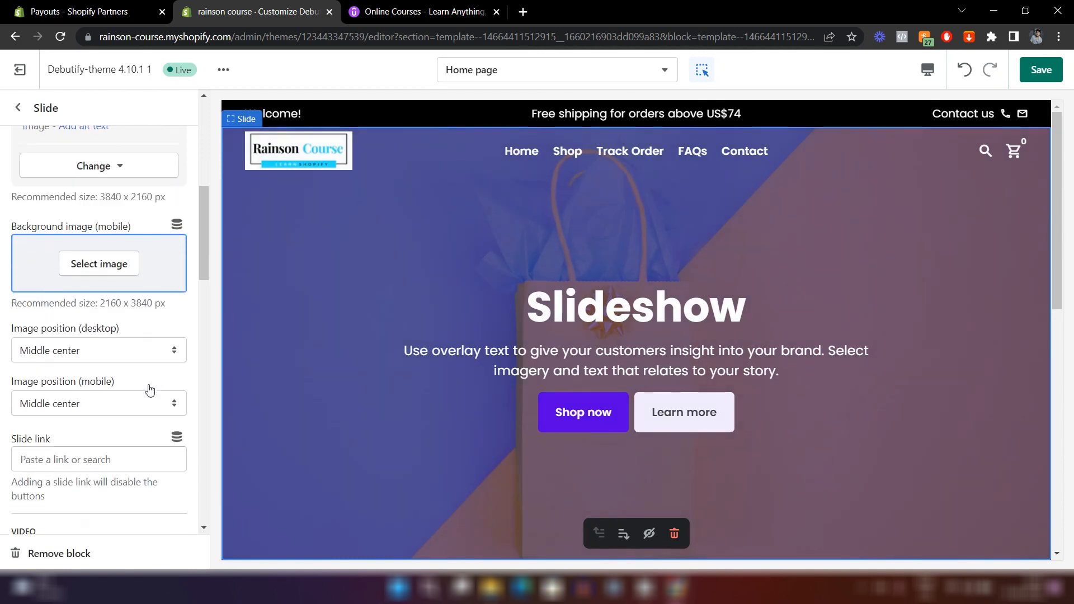
scroll(149, 388, "down", 5)
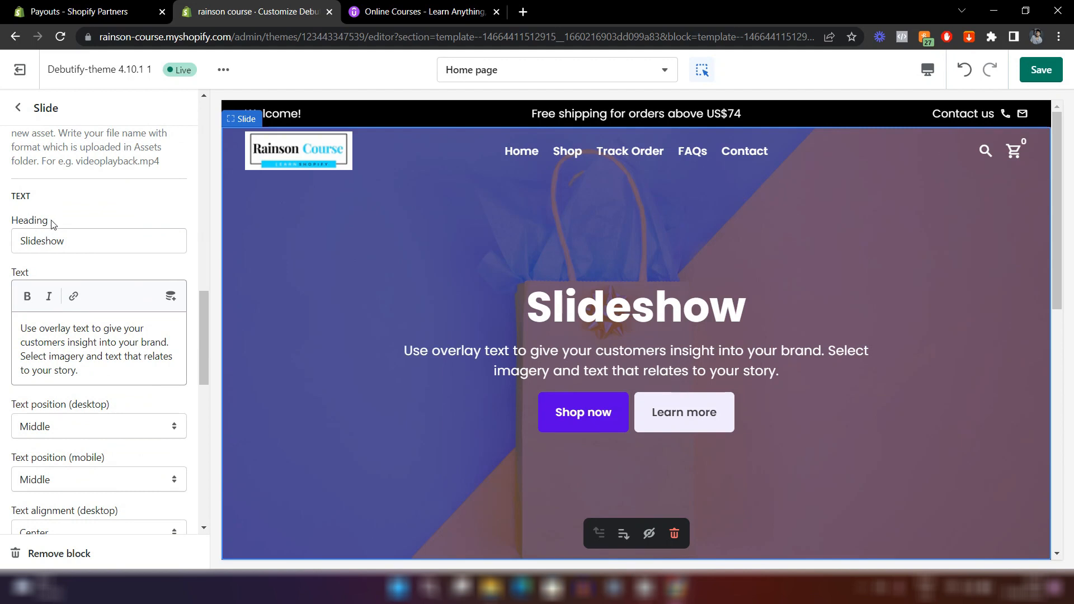
left_click(59, 235)
double_click(59, 236)
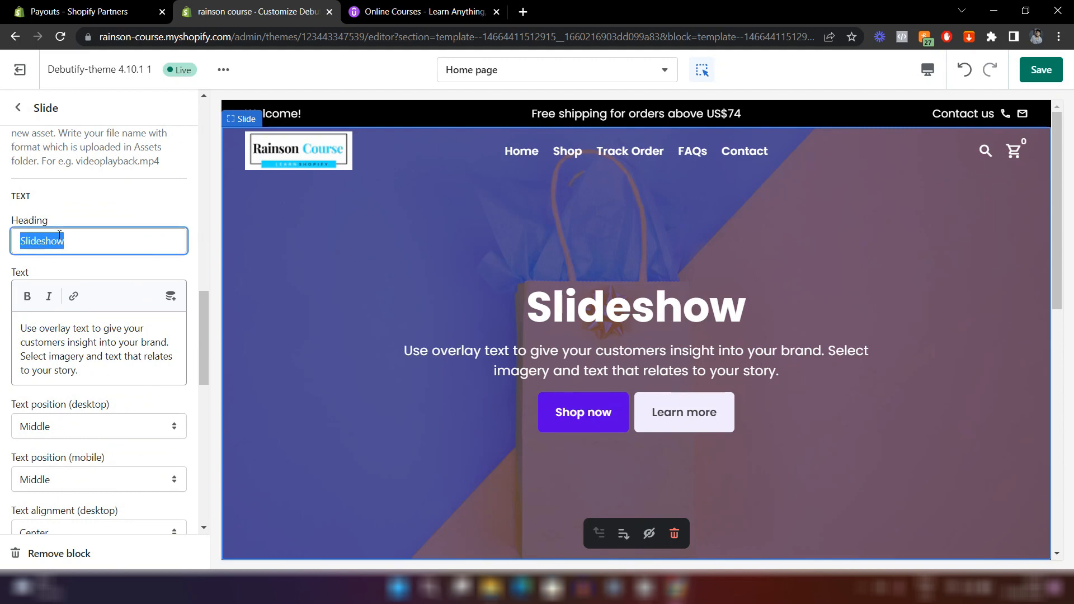
type("Welcome")
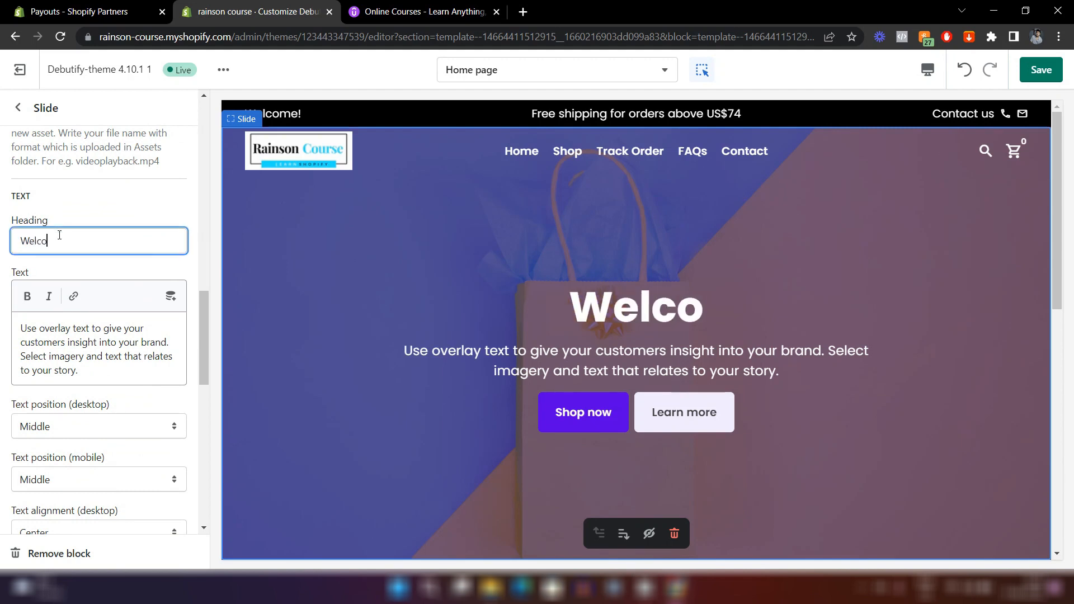
- Replace the slide's text with "The best gift store. Surprise your love ones!"
left_click(69, 339)
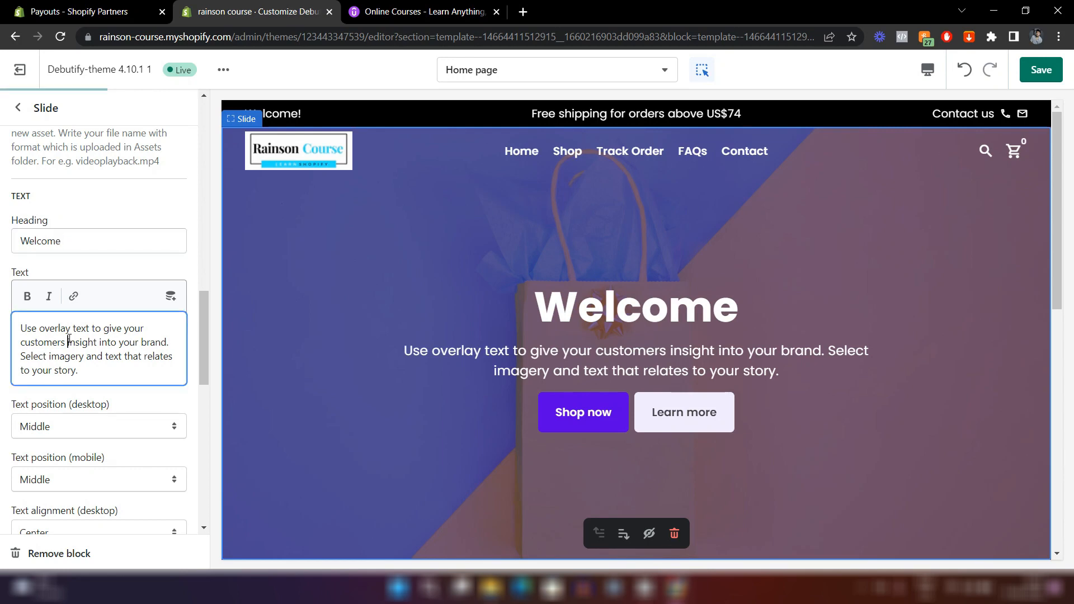
key("ctrl+a")
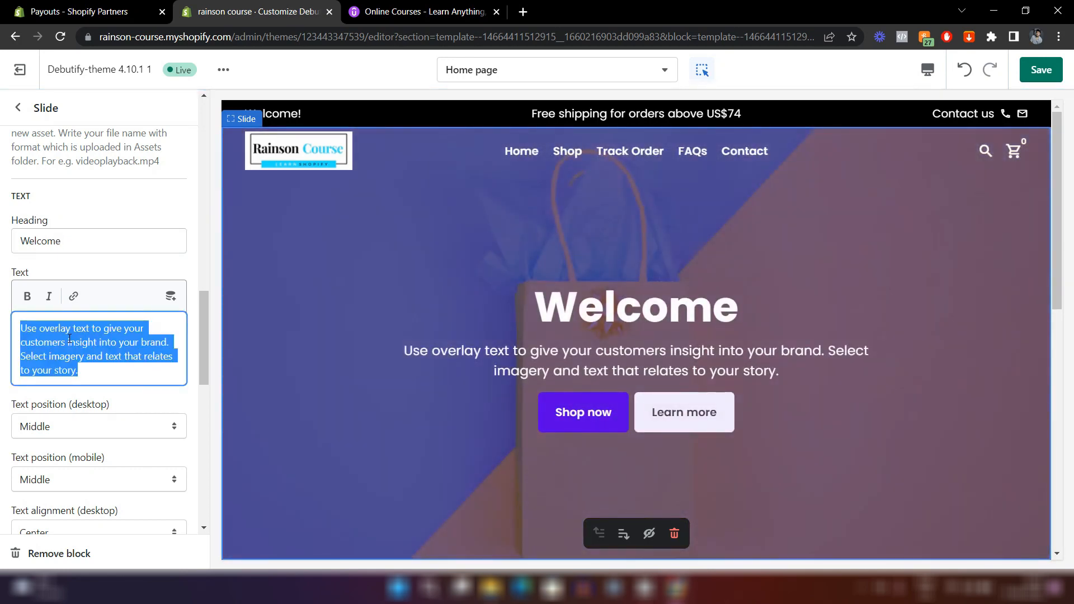
type("The best gift store. ")
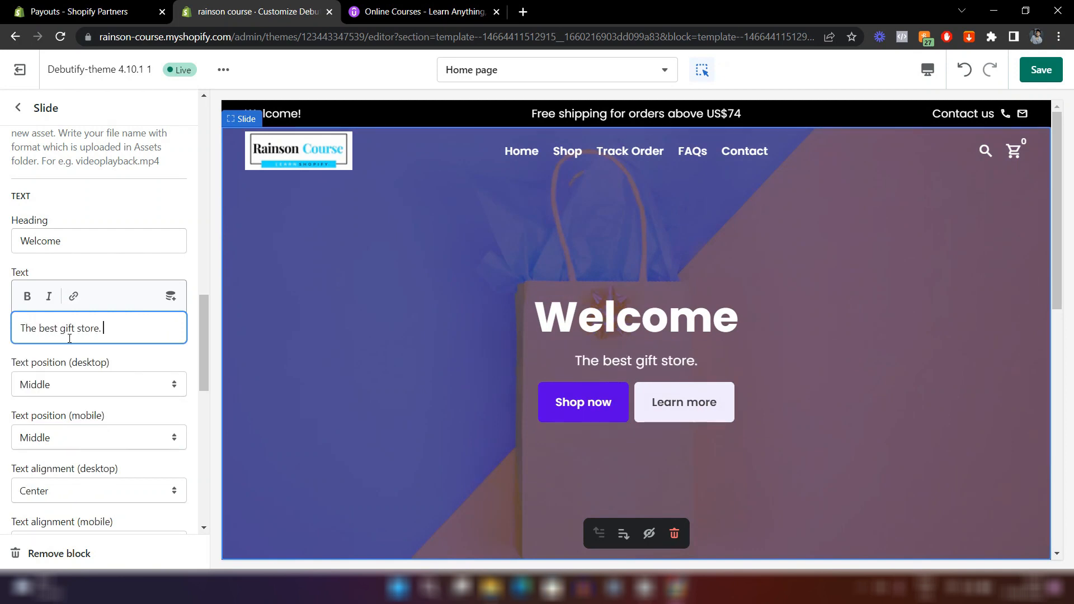
type("Surprise your love ones!")
- Set the first slide's desktop text position to Bottom
scroll(69, 339, "down", 1)
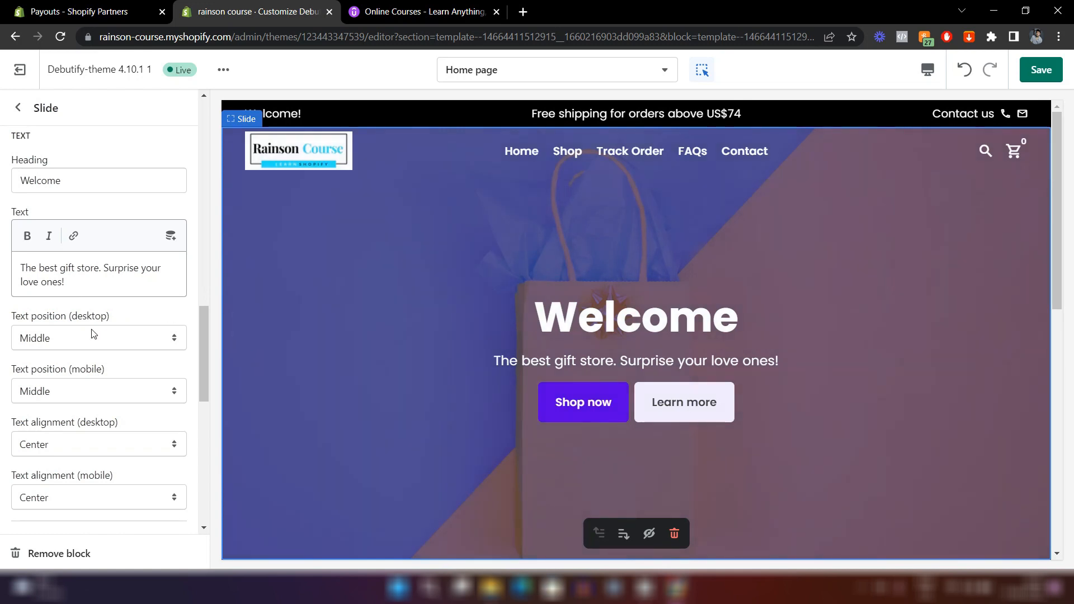
scroll(93, 333, "down", 1)
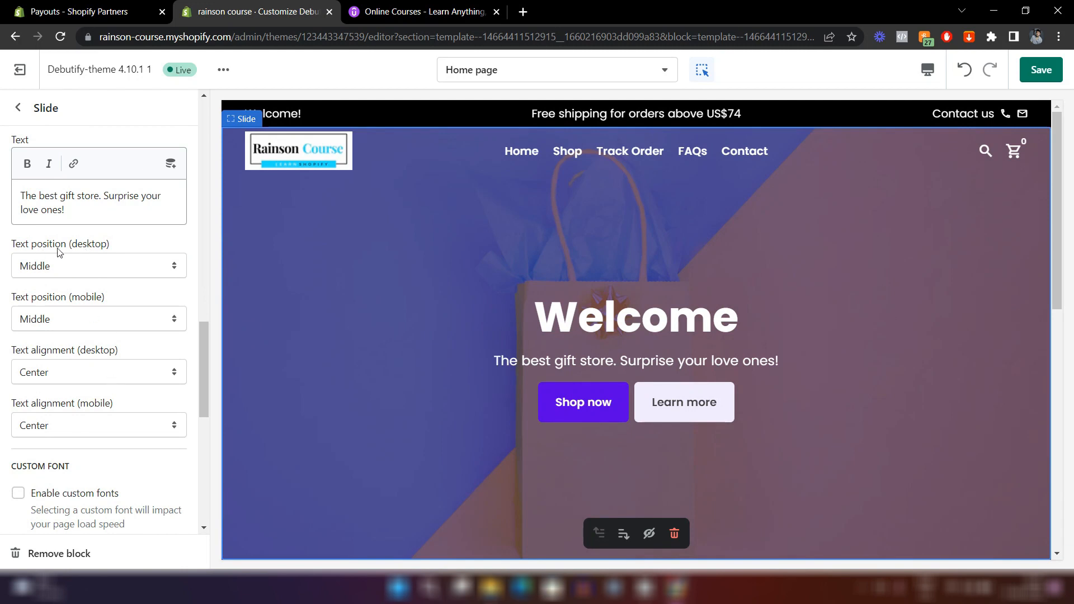
left_click(83, 274)
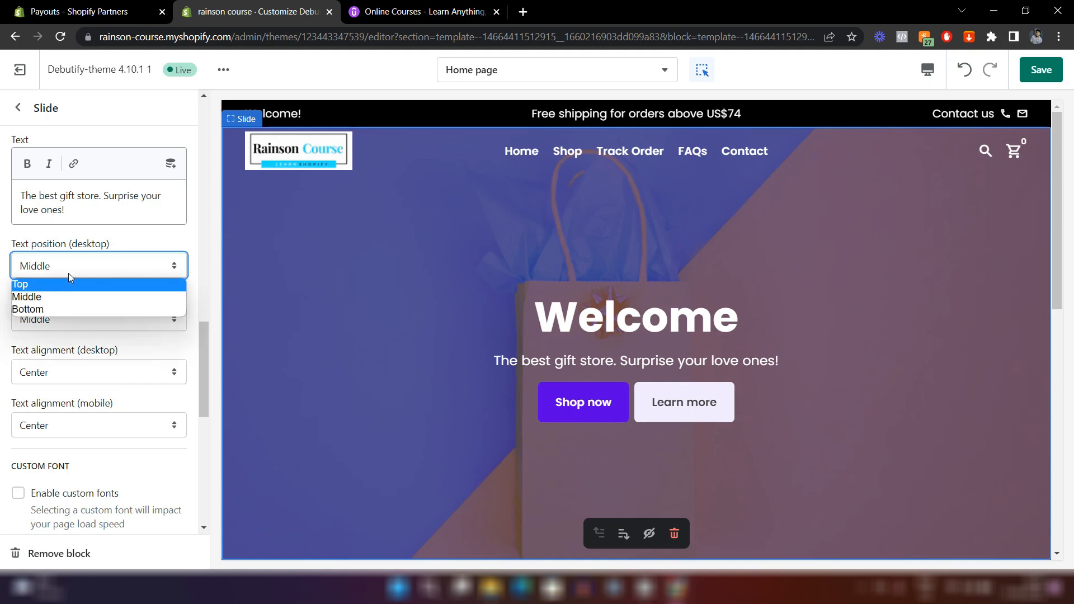
left_click(127, 243)
scroll(55, 217, "down", 2)
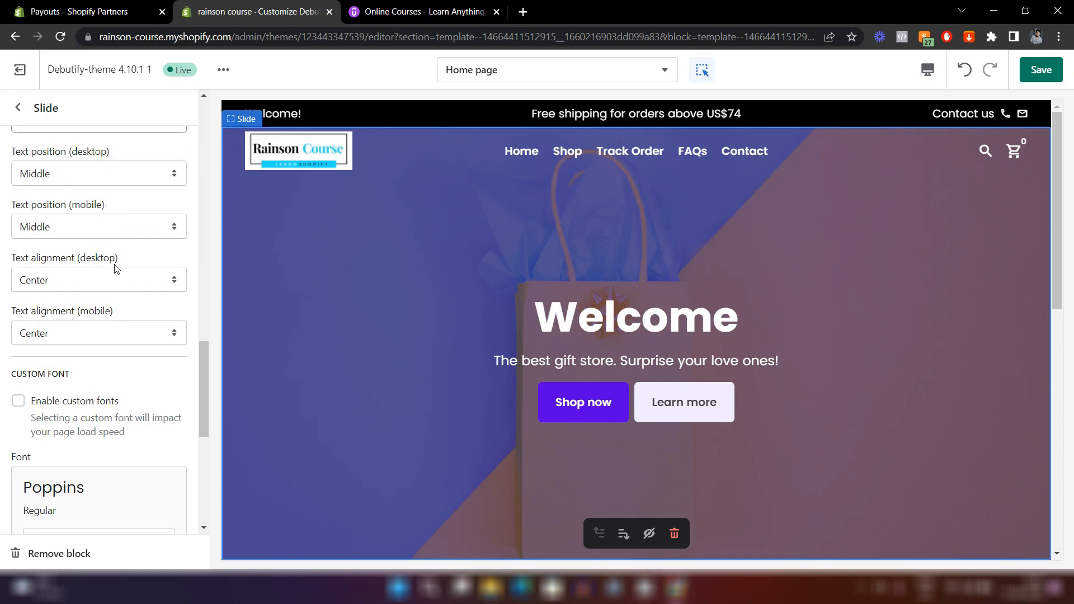
scroll(117, 269, "up", 2)
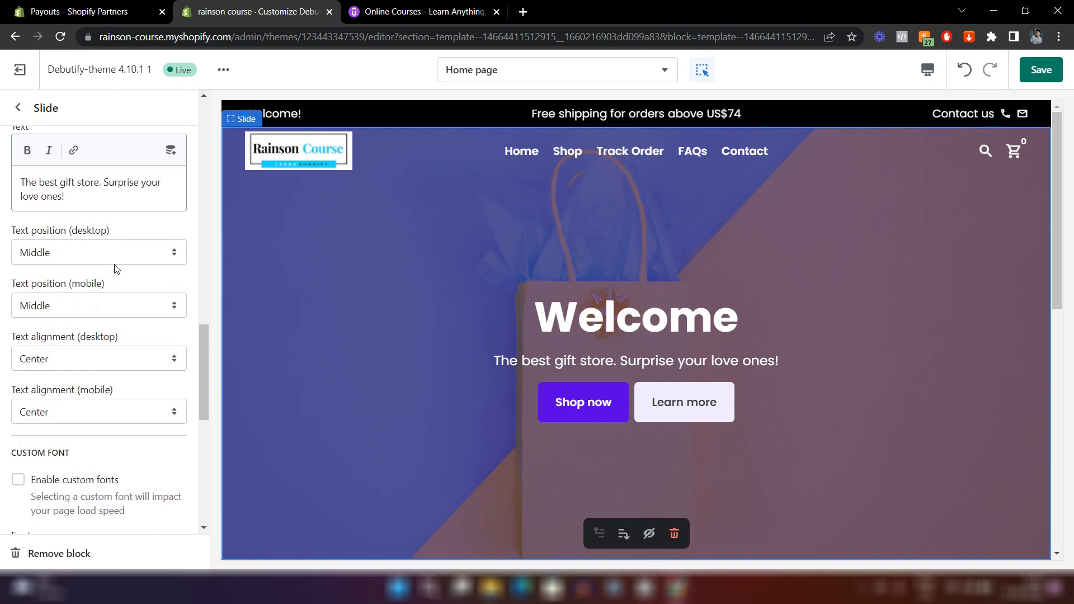
left_click(85, 256)
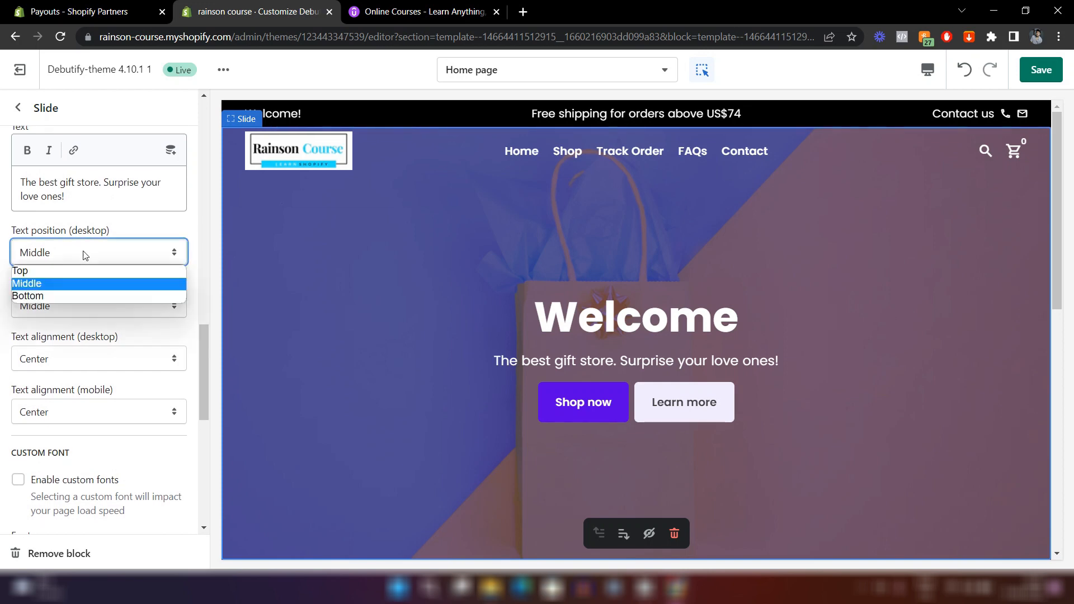
left_click(52, 295)
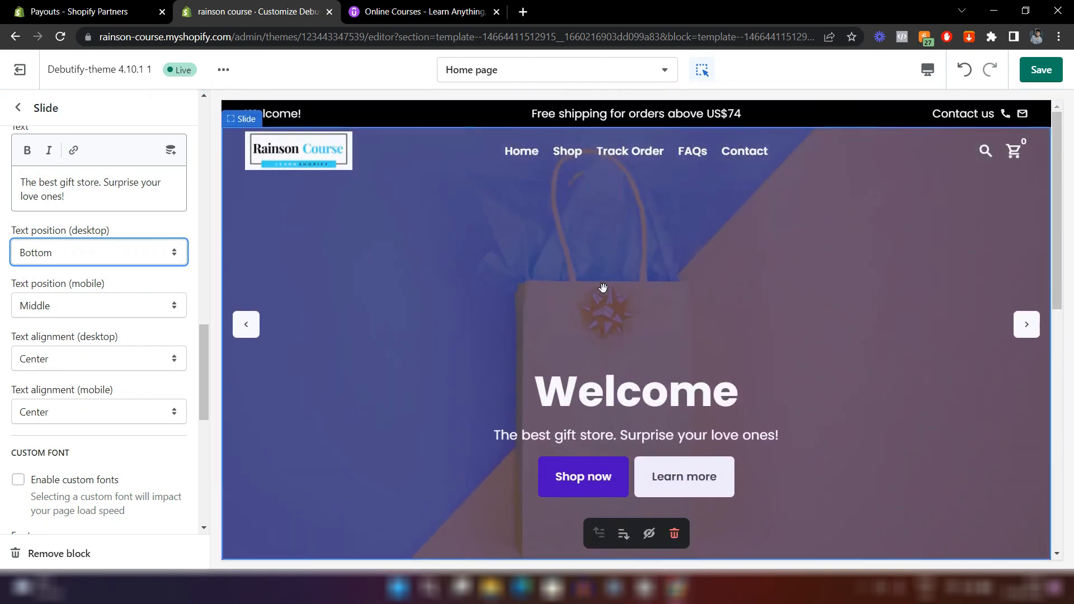
- Switch the preview to mobile, and set the slideshow's mobile section height to Medium
left_click(928, 69)
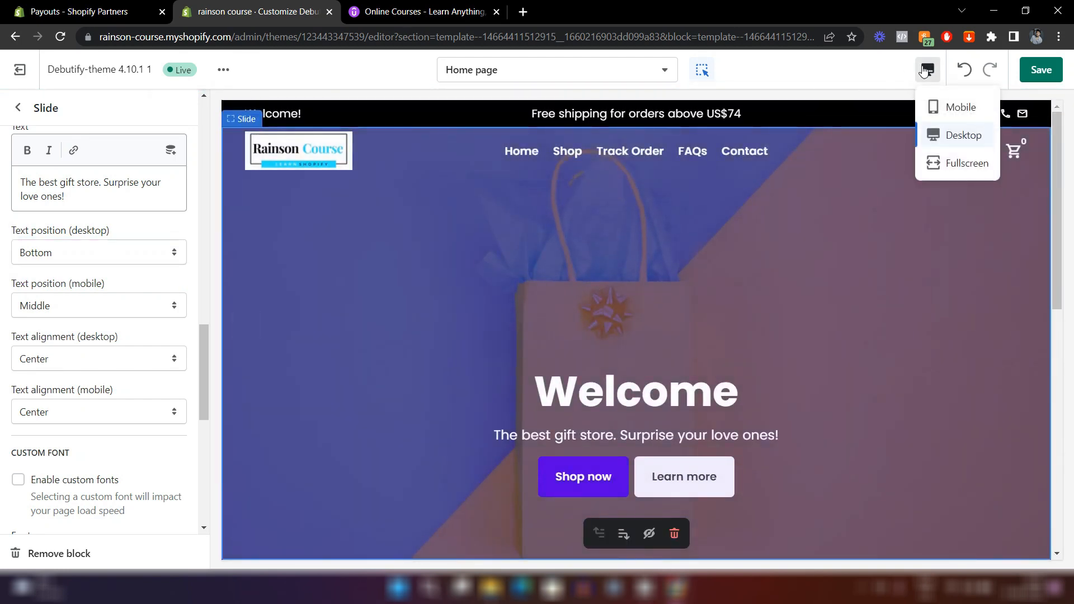
left_click(939, 109)
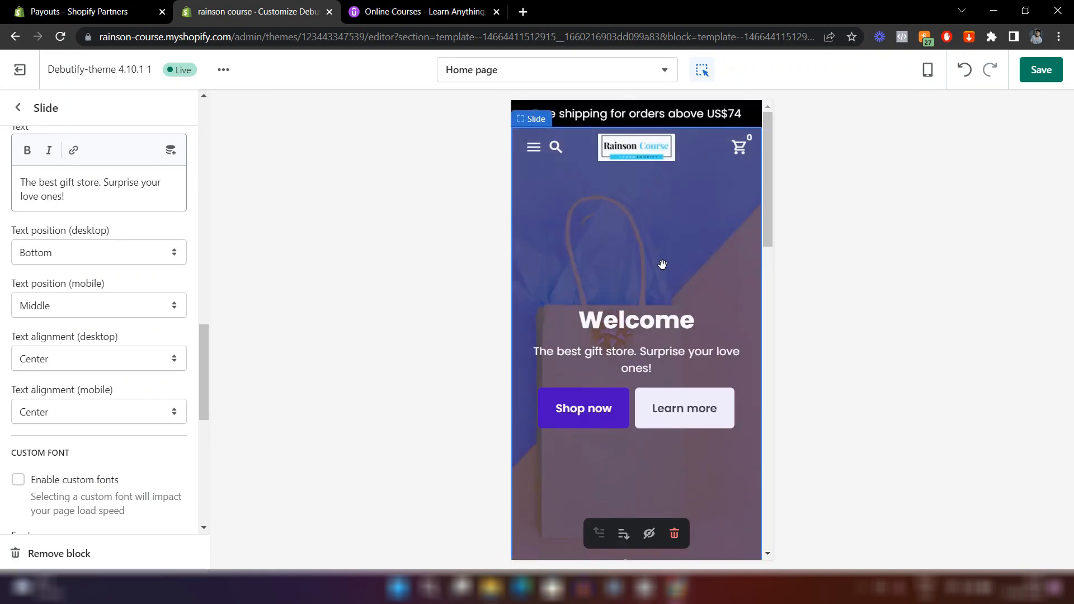
left_click(18, 108)
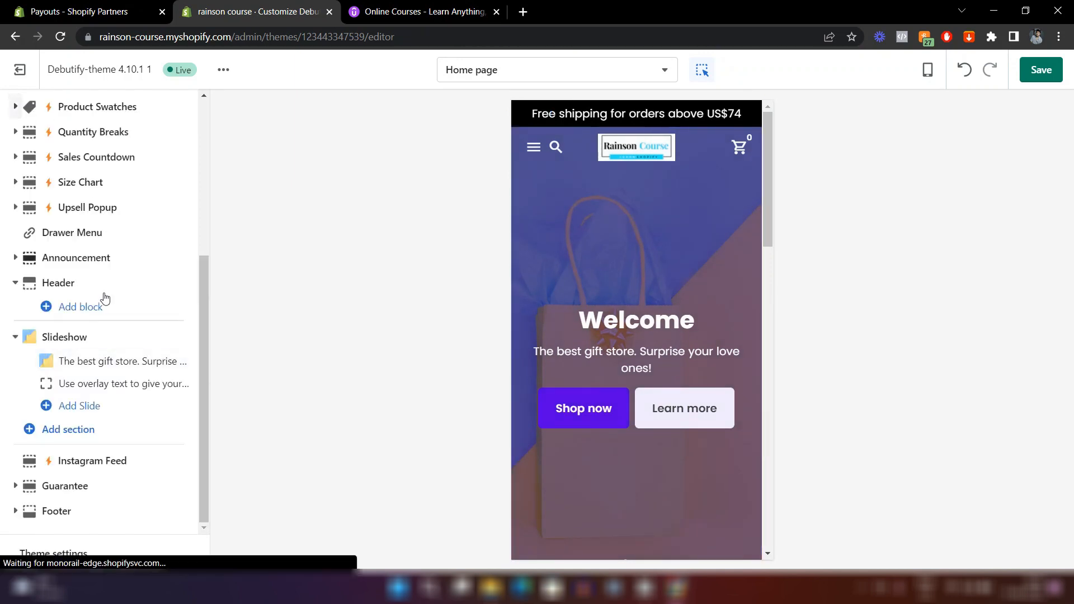
left_click(65, 338)
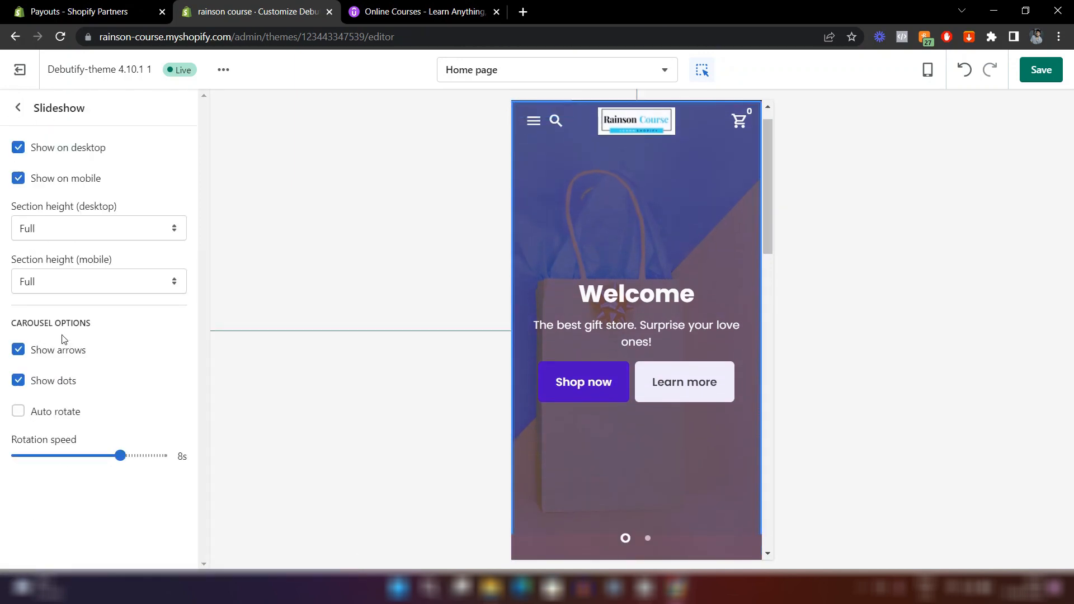
left_click(113, 287)
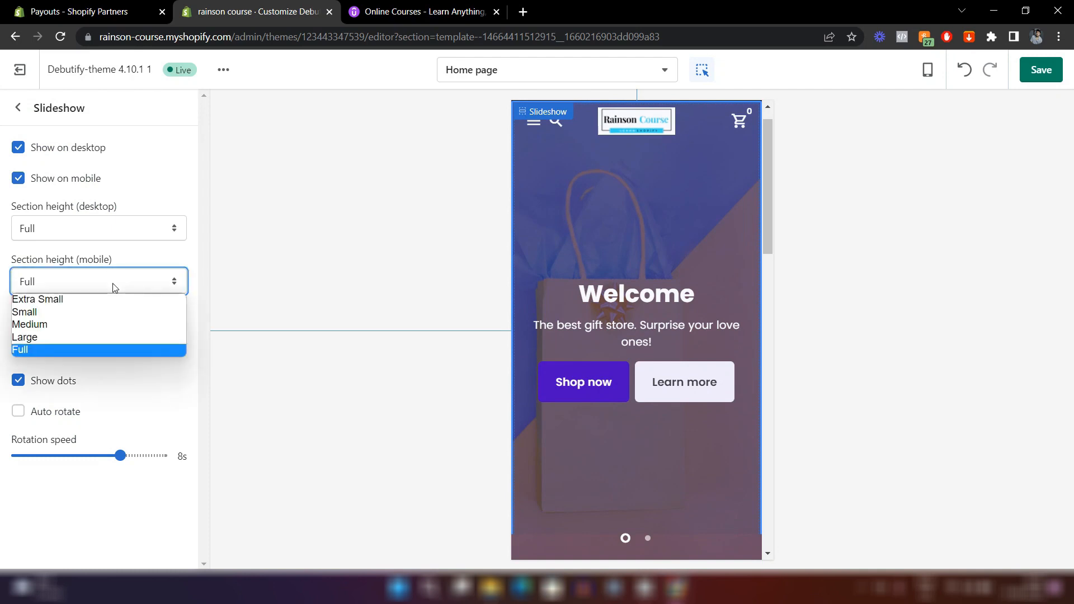
left_click(60, 325)
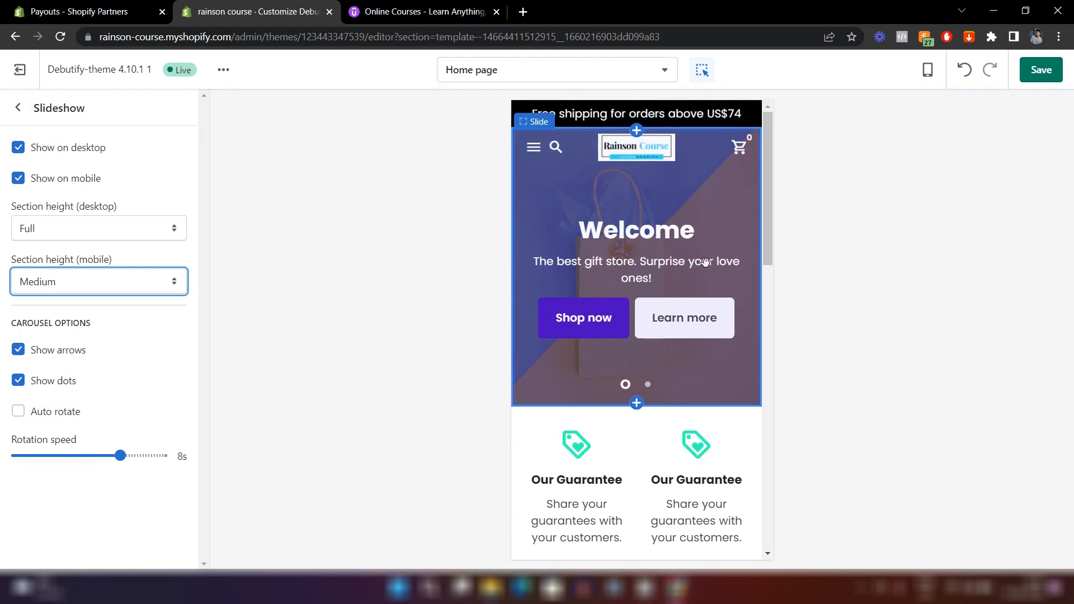
left_click(20, 108)
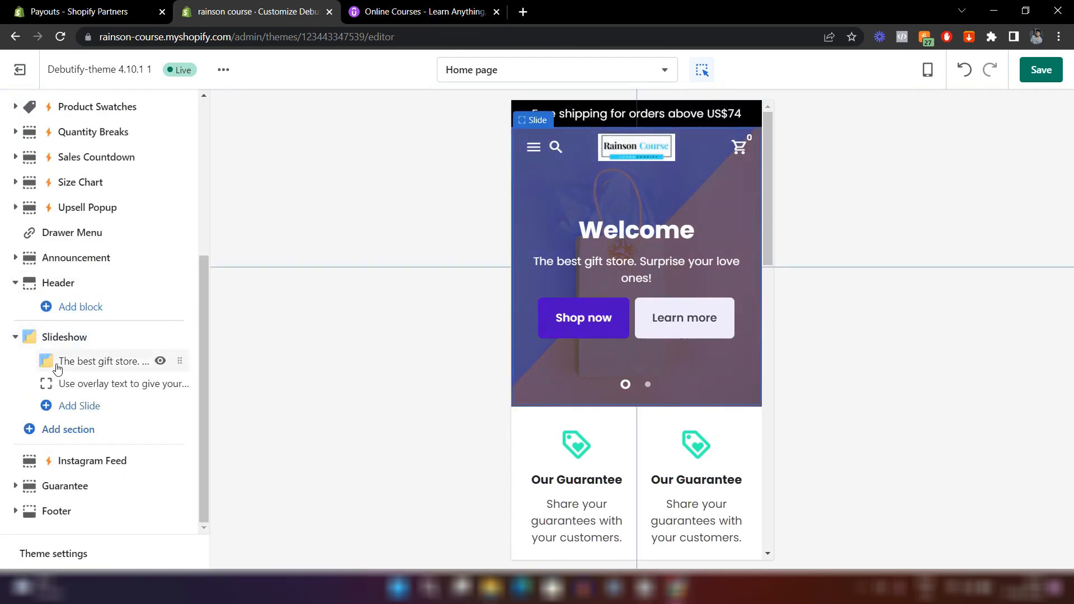
- Set the first slide's mobile text position to Bottom and return to the section list
left_click(103, 361)
scroll(103, 360, "down", 1)
scroll(102, 360, "down", 4)
scroll(102, 360, "down", 10)
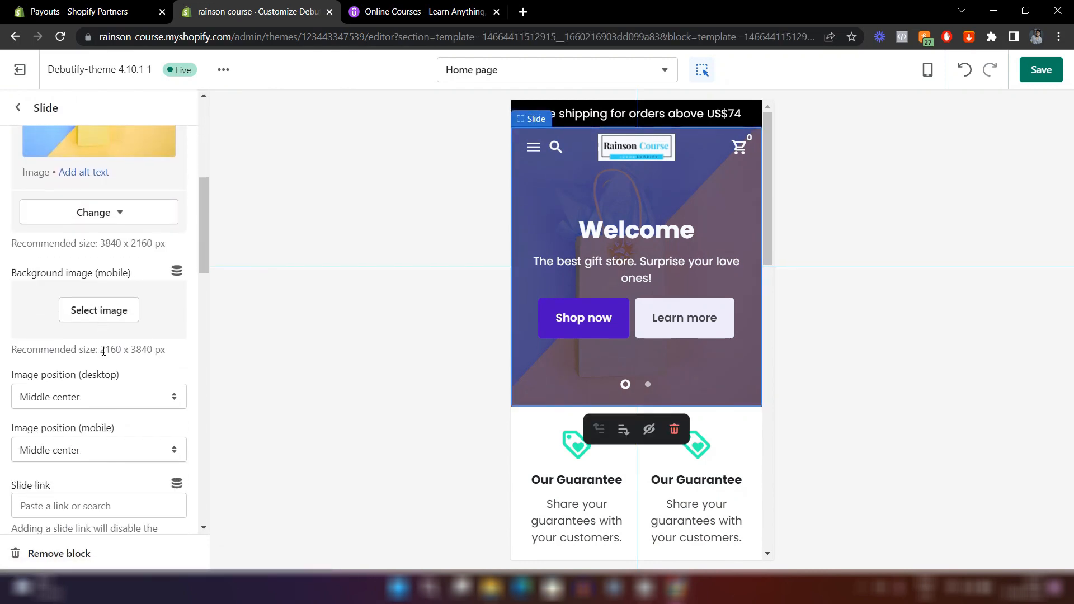
scroll(114, 370, "down", 5)
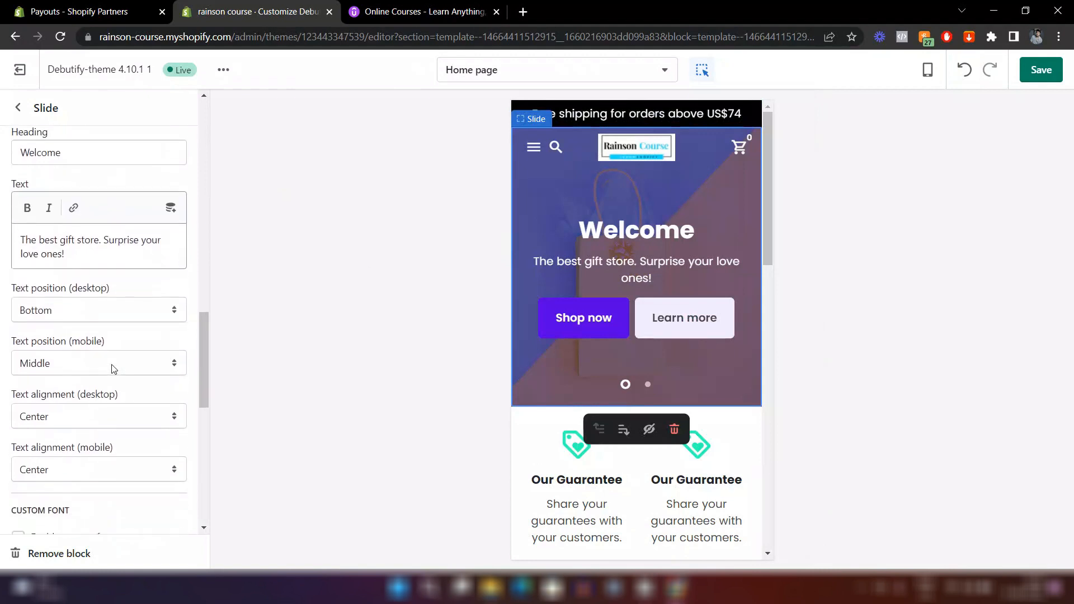
left_click(66, 255)
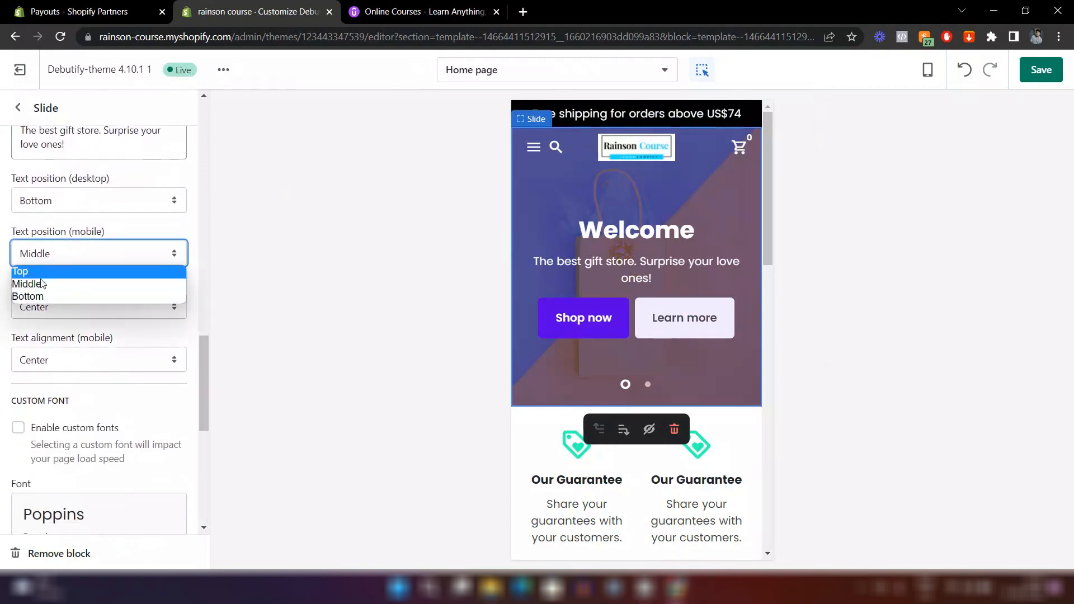
left_click(39, 295)
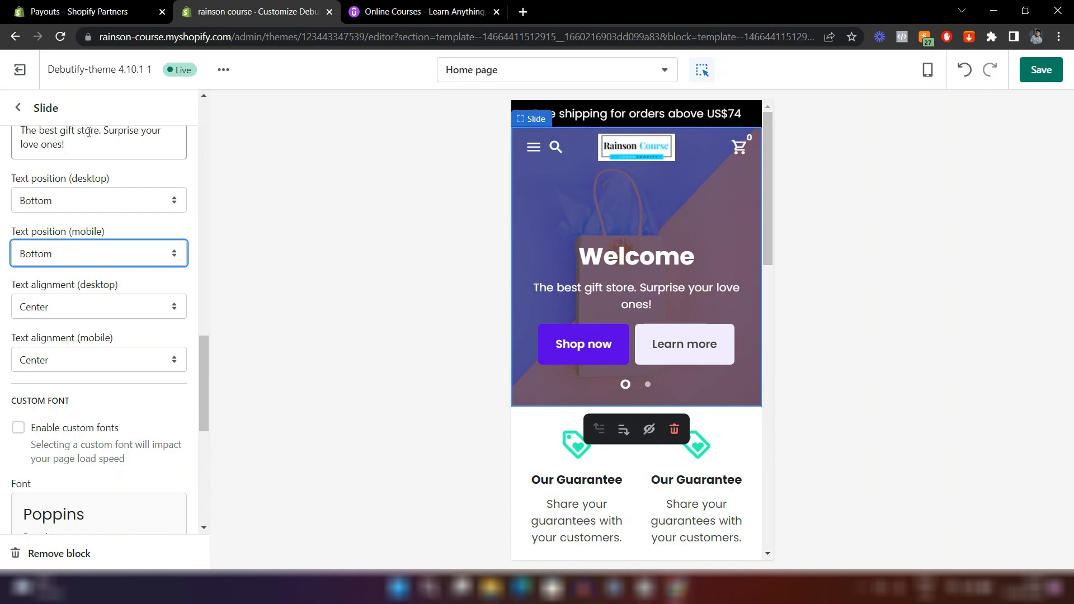
left_click(18, 108)
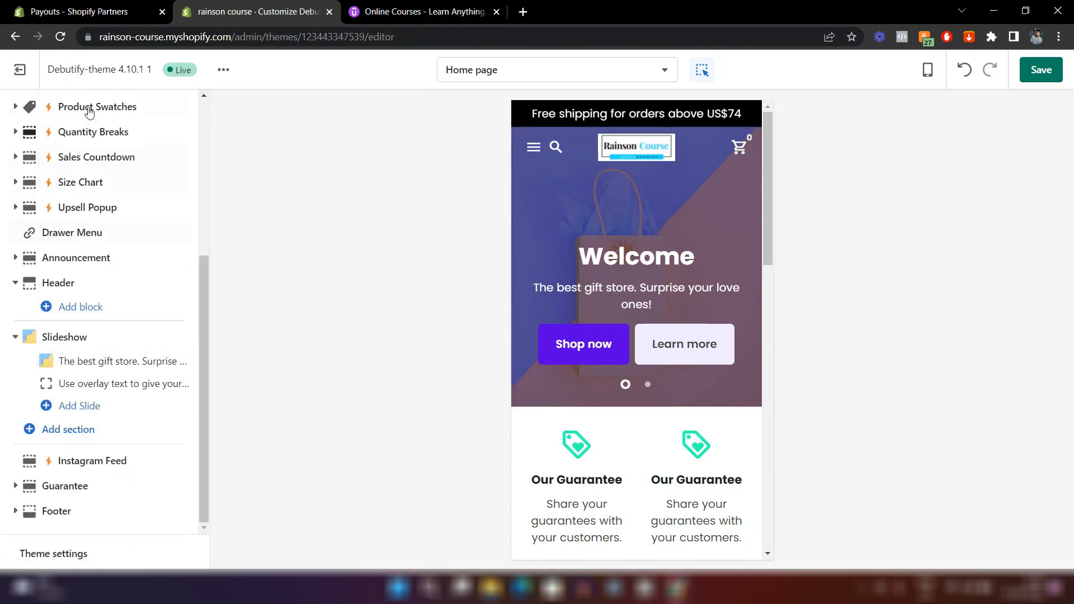
- Reduce the body text base size to 15px in the theme's typography settings
left_click(102, 560)
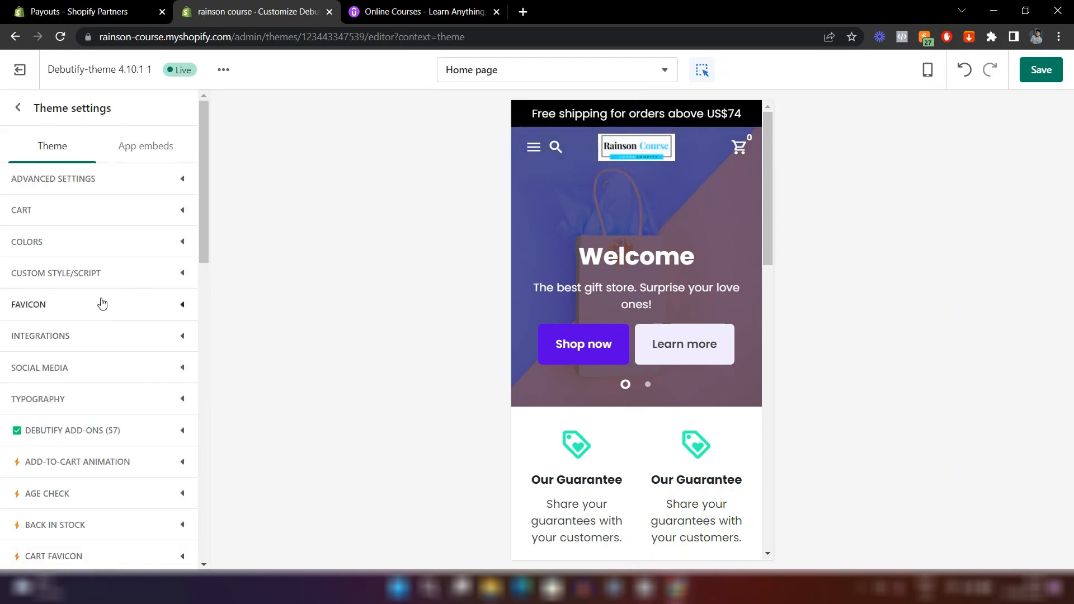
left_click(108, 399)
scroll(108, 403, "down", 5)
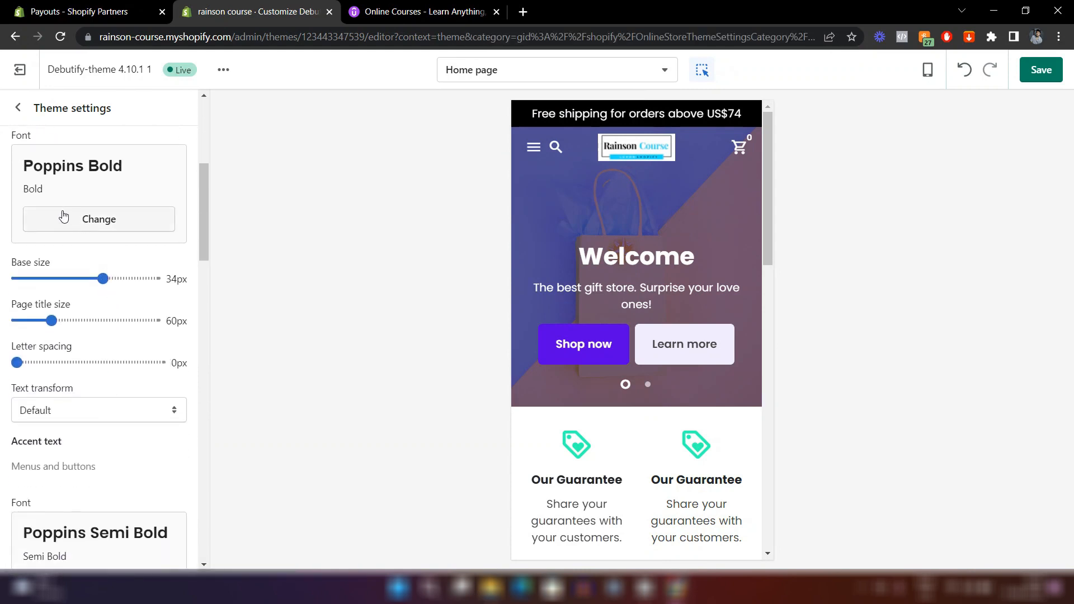
scroll(117, 332, "down", 8)
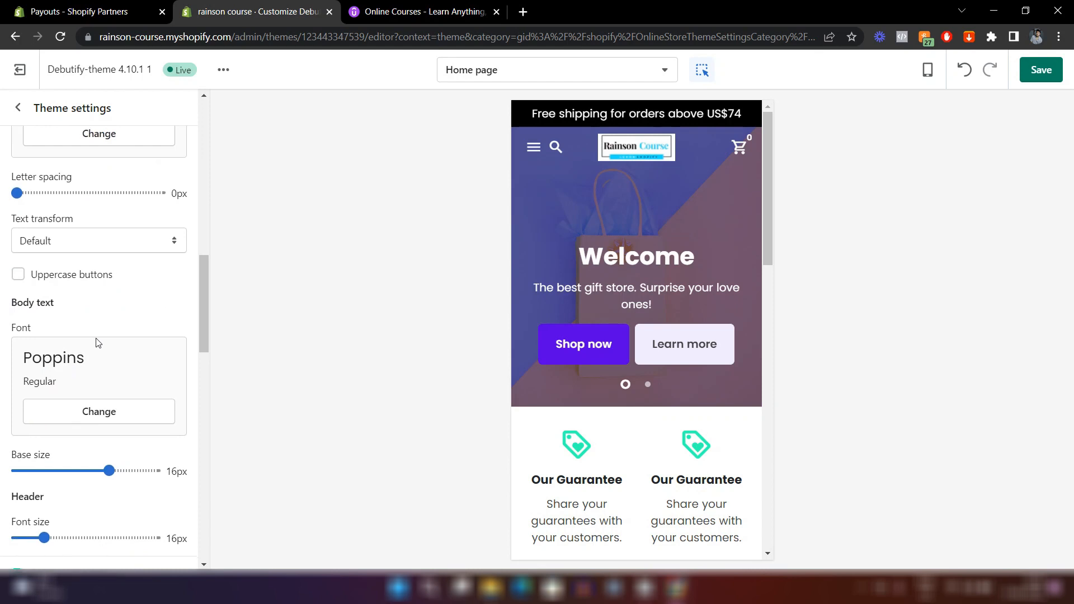
scroll(96, 342, "down", 3)
scroll(97, 342, "down", 1)
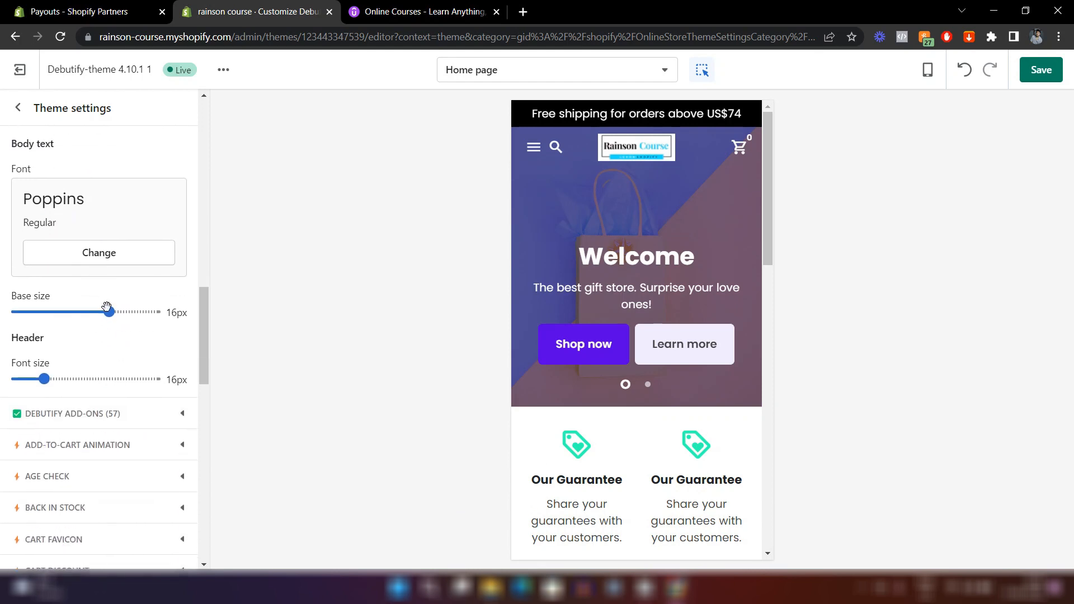
left_click_drag(109, 312, 86, 311)
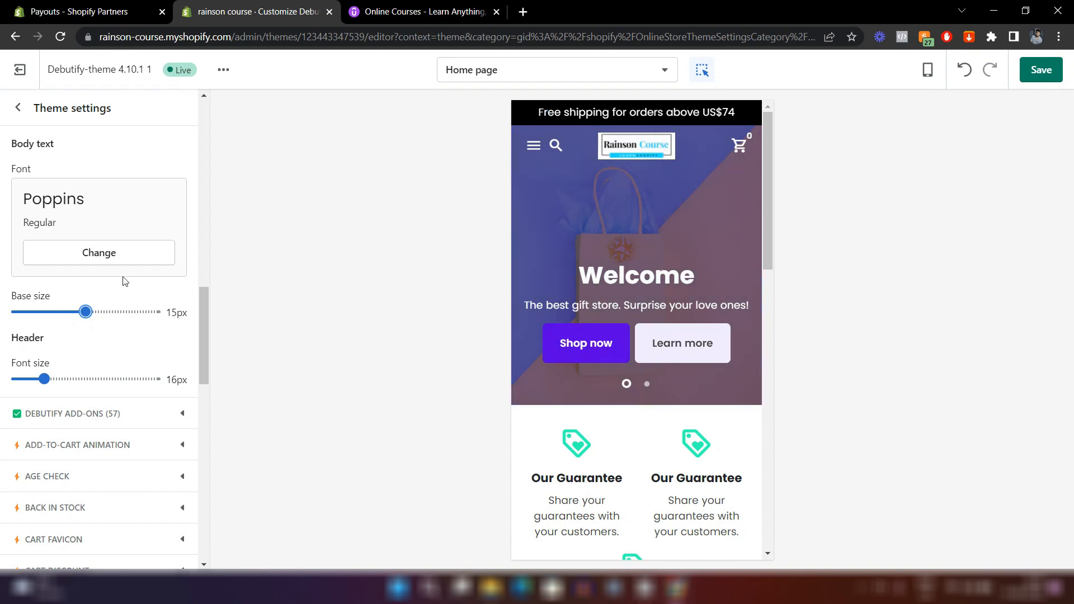
scroll(124, 281, "up", 12)
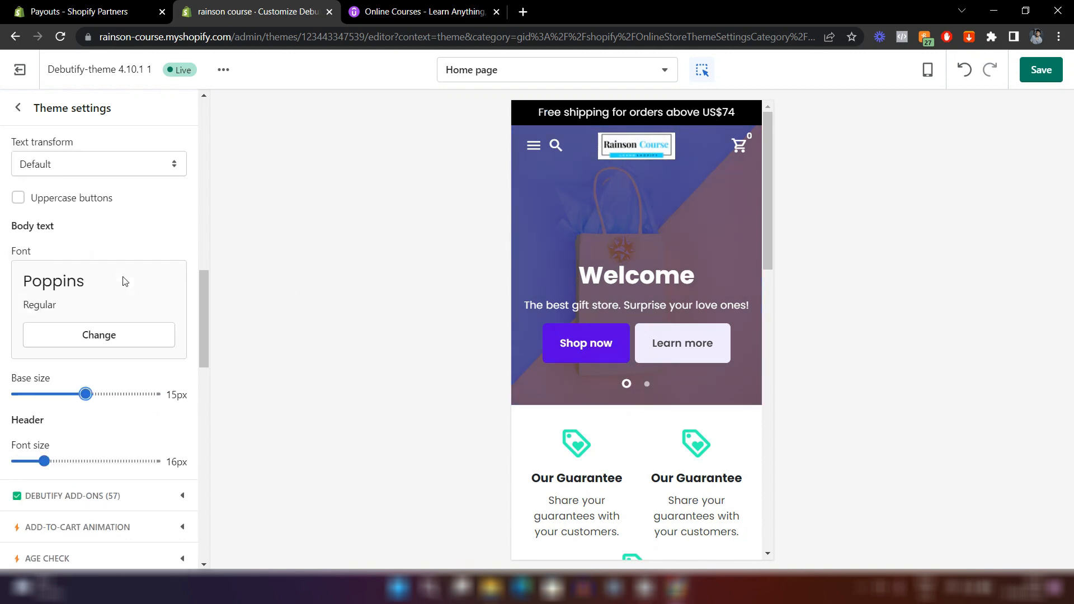
left_click(22, 117)
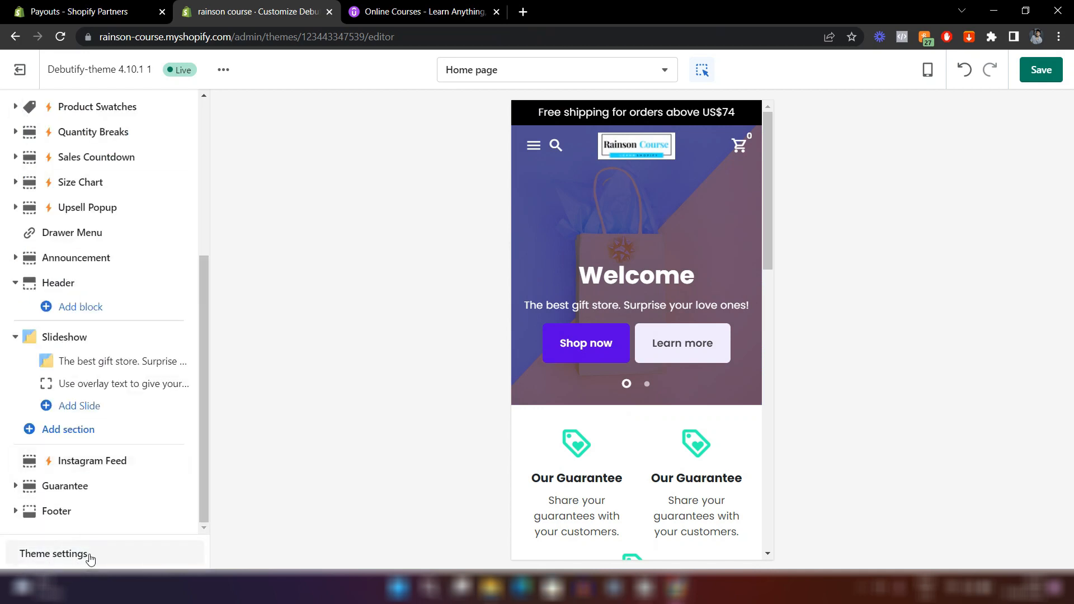
- In the theme's advanced settings, try the border radius at its 30px maximum and set it to 2px
left_click(90, 558)
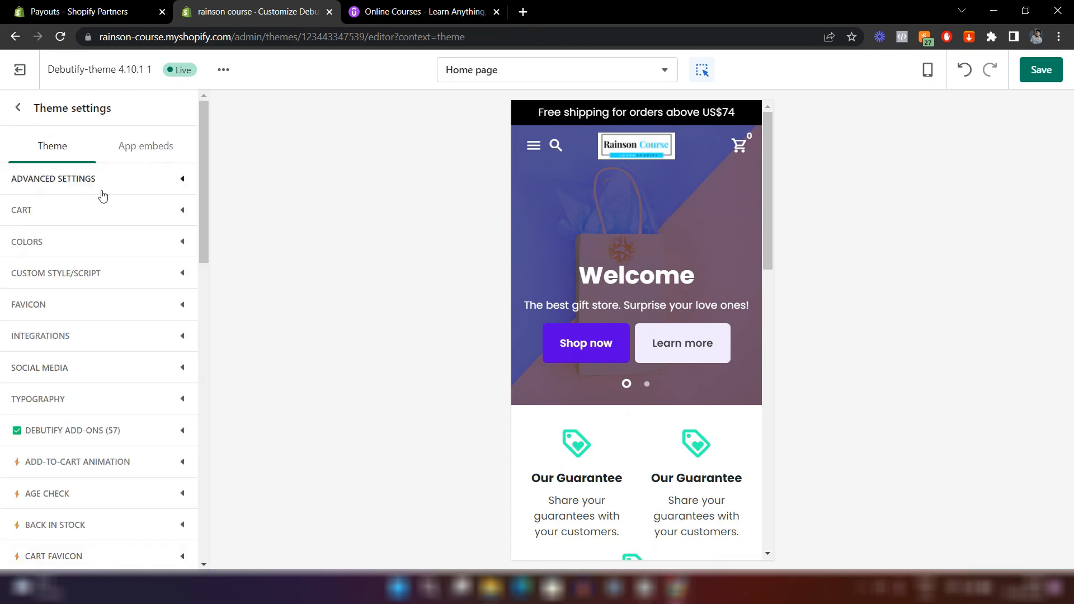
left_click(84, 183)
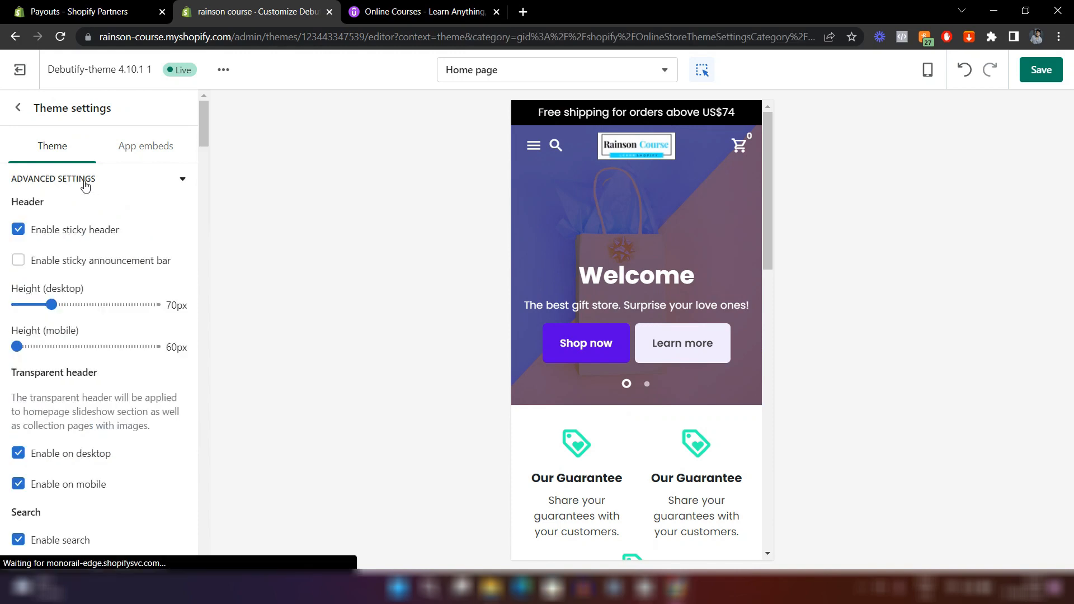
scroll(112, 269, "down", 8)
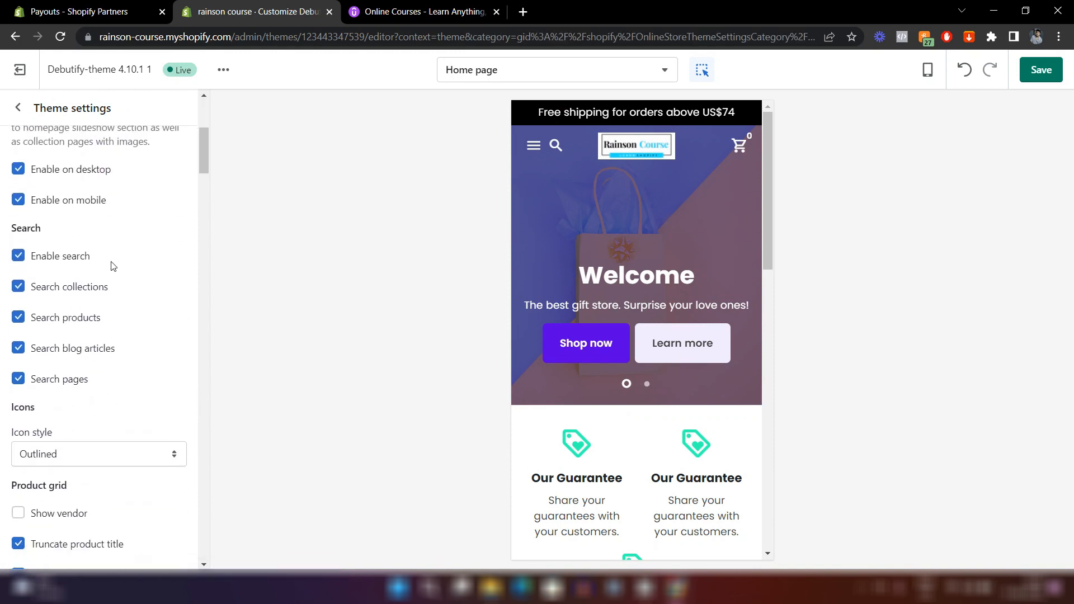
scroll(113, 262, "down", 5)
scroll(112, 253, "down", 13)
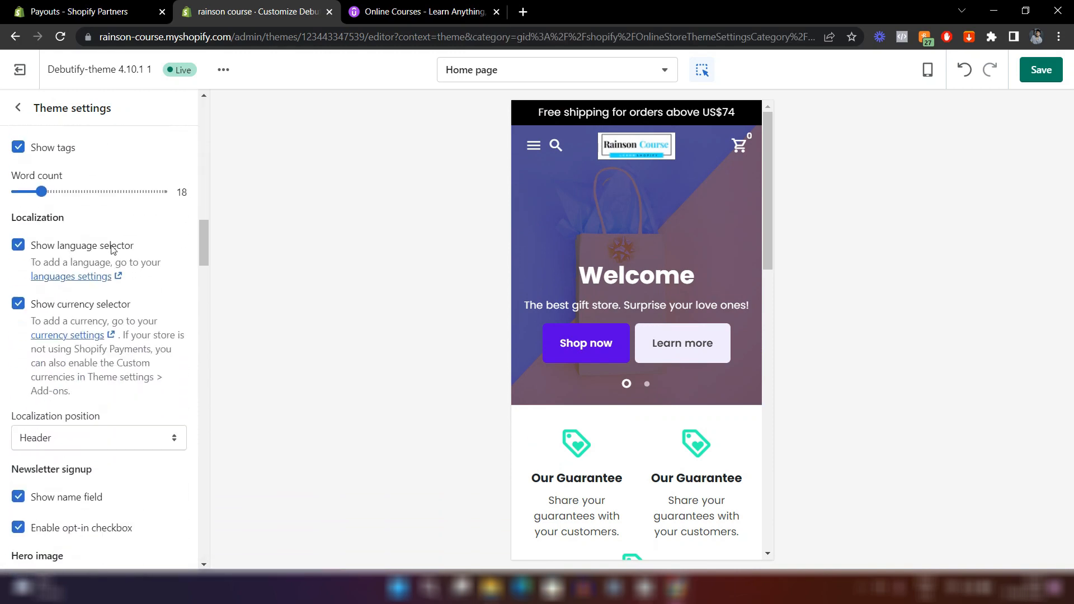
scroll(113, 248, "up", 4)
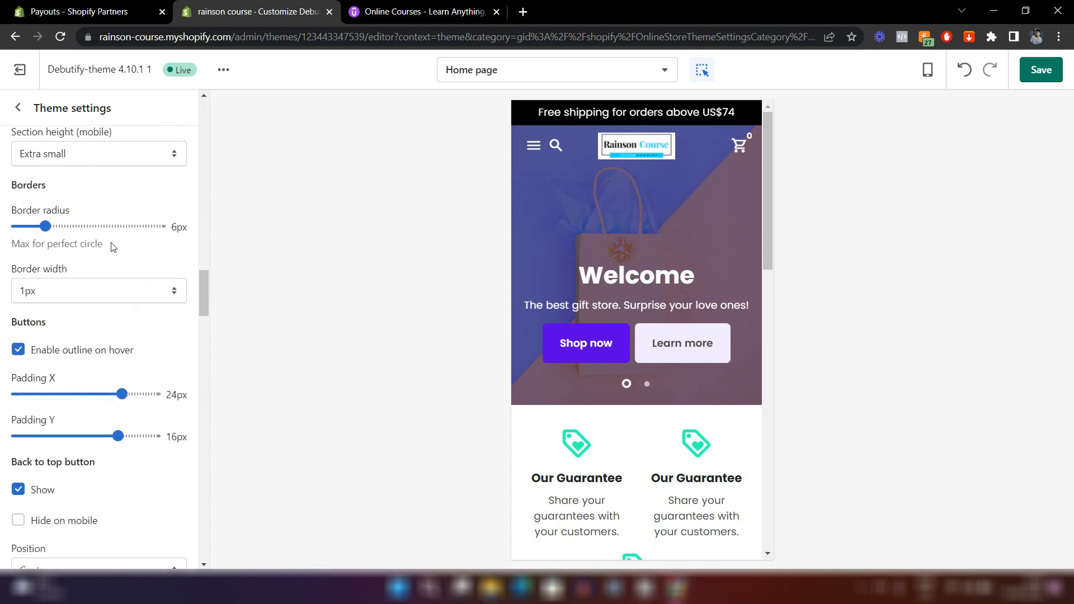
scroll(112, 243, "down", 3)
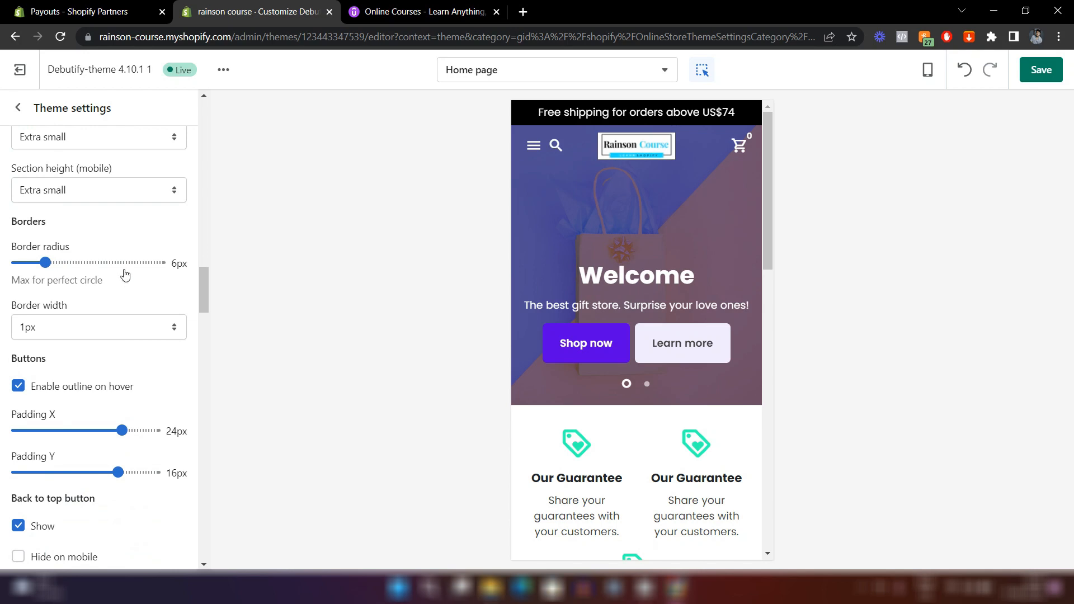
left_click_drag(173, 266, 186, 266)
left_click(151, 287)
left_click_drag(42, 262, 5, 265)
left_click_drag(17, 263, 188, 271)
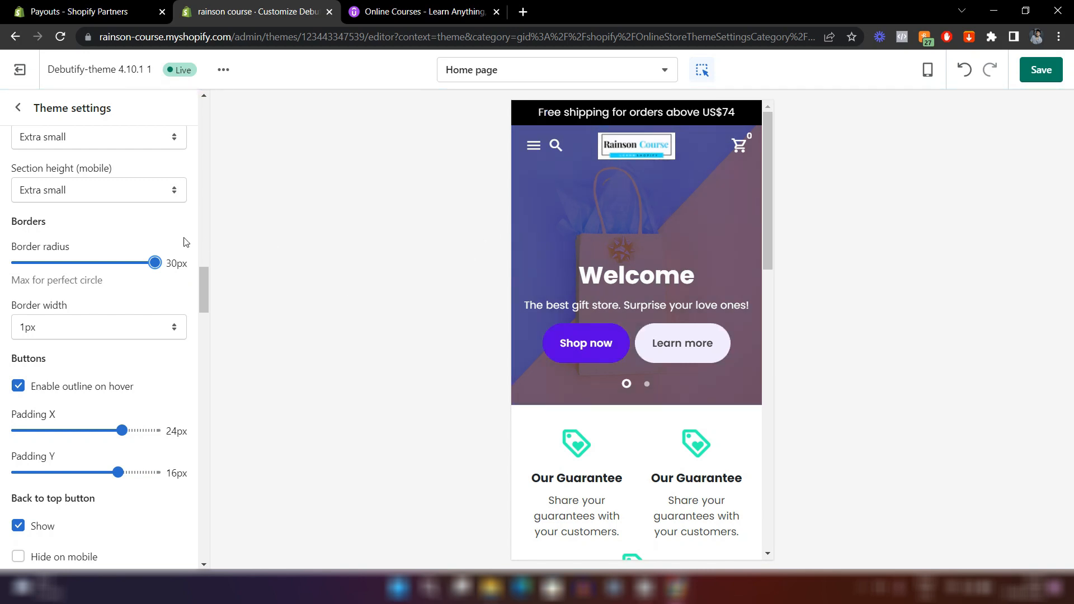
left_click_drag(156, 262, 25, 273)
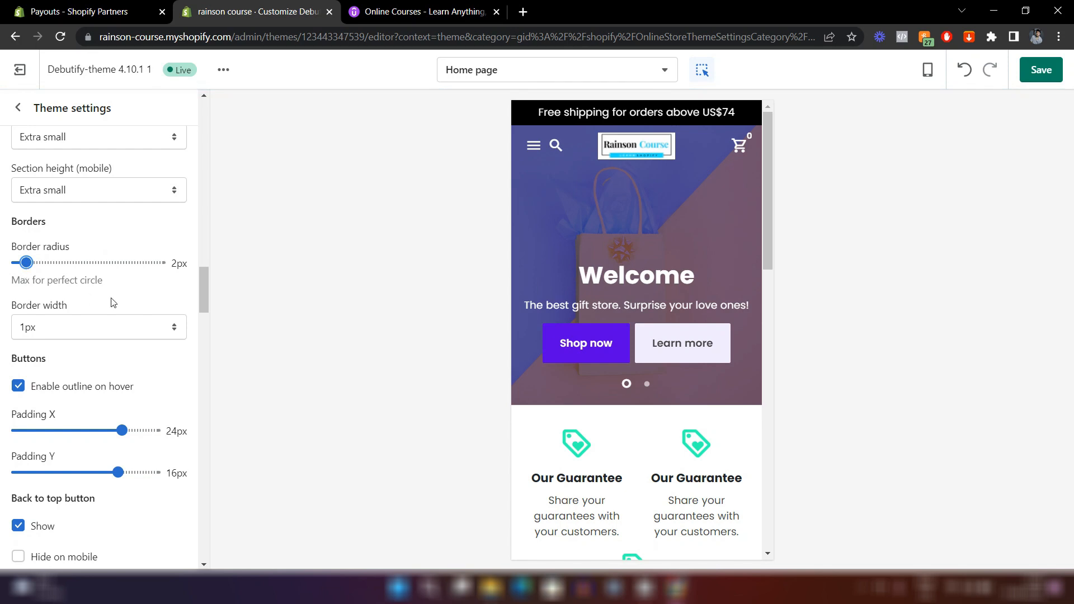
scroll(113, 303, "down", 2)
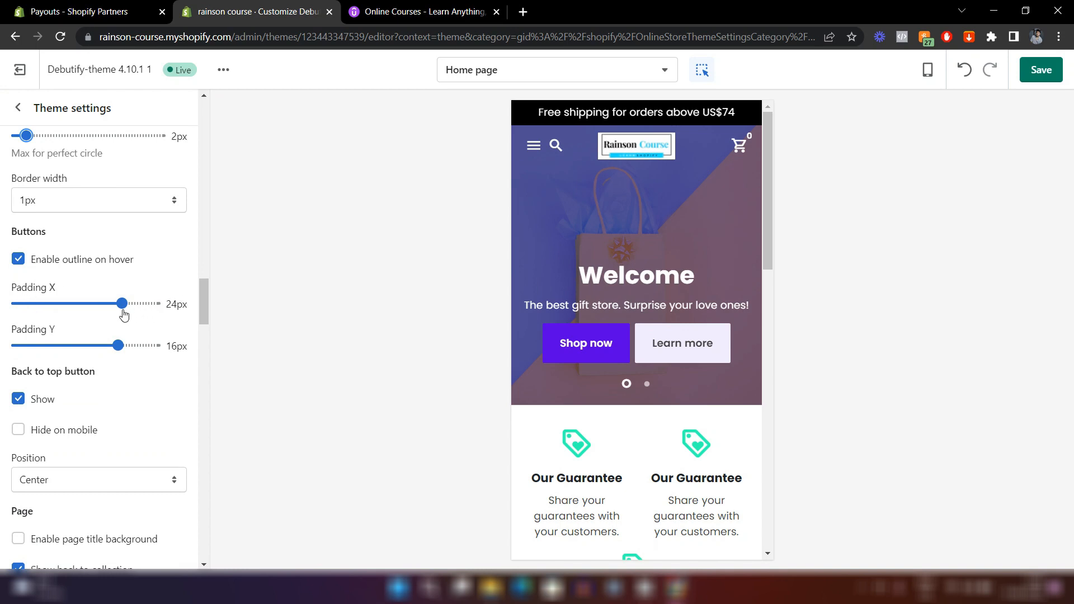
- Set the theme buttons' Padding X to 12px and Padding Y to 8px, and the border radius to 3px
left_click_drag(122, 303, 57, 304)
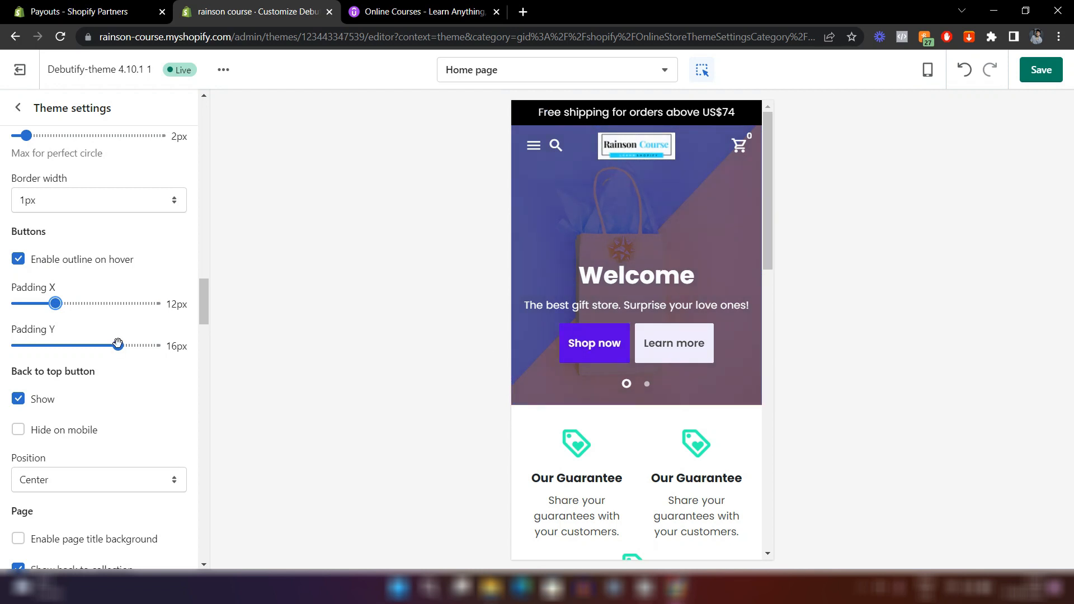
left_click_drag(117, 345, 43, 345)
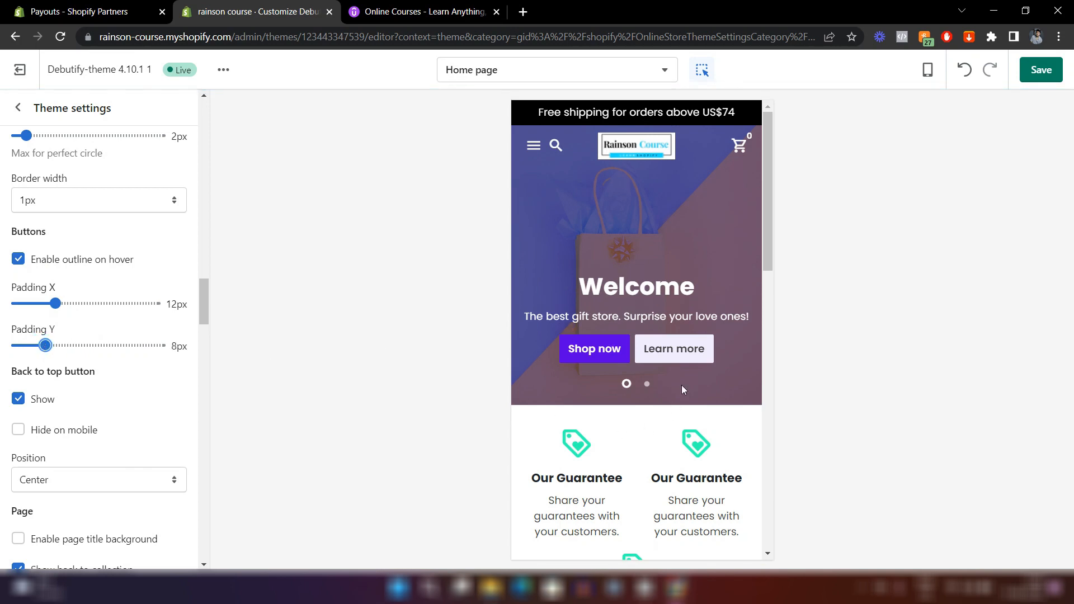
scroll(153, 235, "up", 2)
- Switch the preview back to desktop and save the theme changes
left_click(928, 70)
left_click(936, 134)
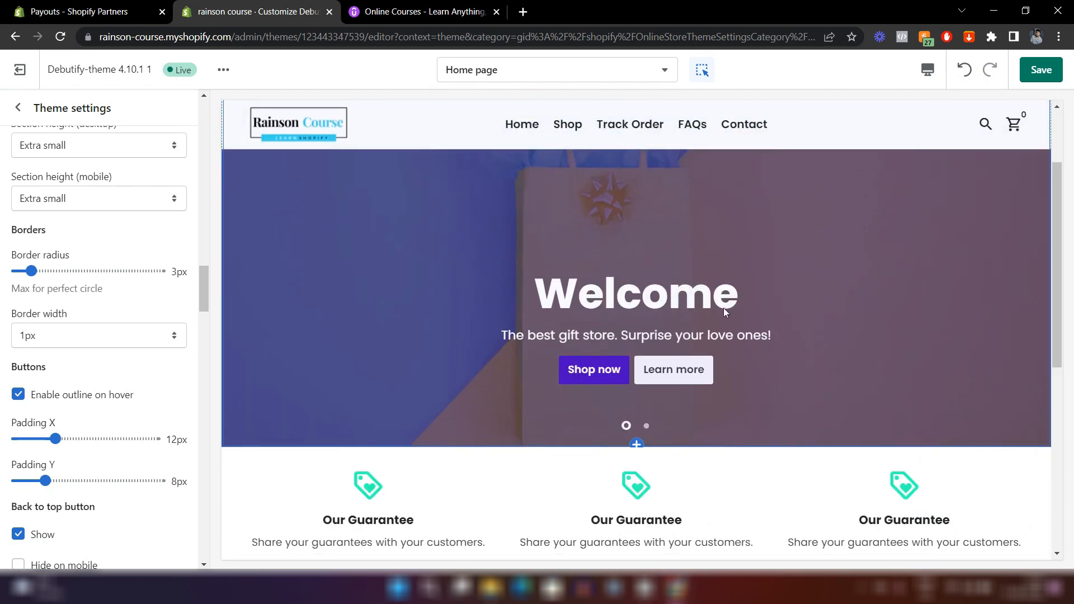
left_click(1056, 73)
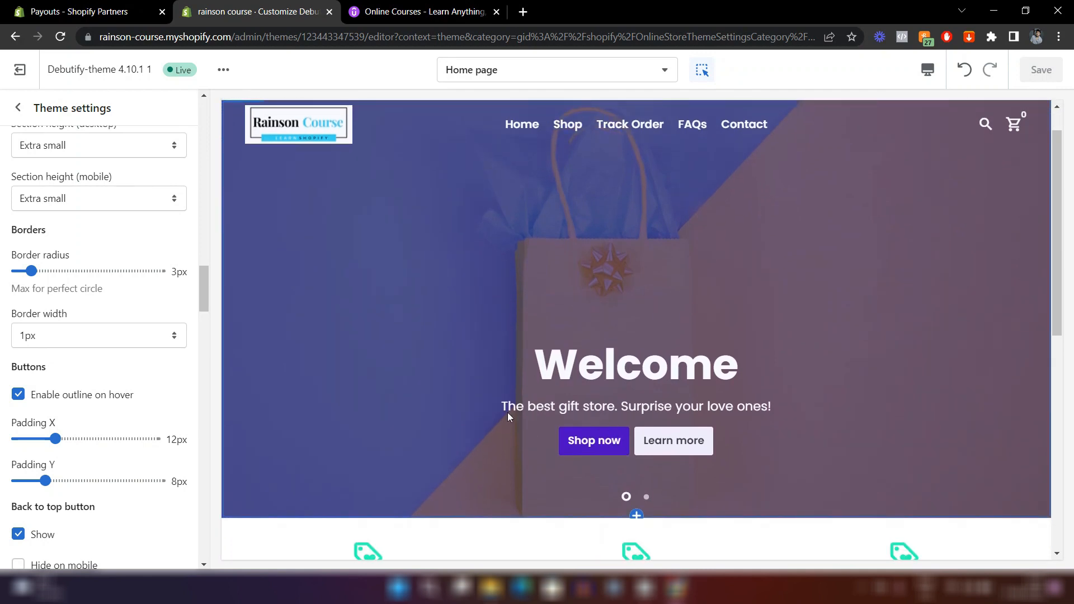
- In the theme's color settings, change the general Buttons color to the cyan hex value 1CDDFF
left_click(18, 107)
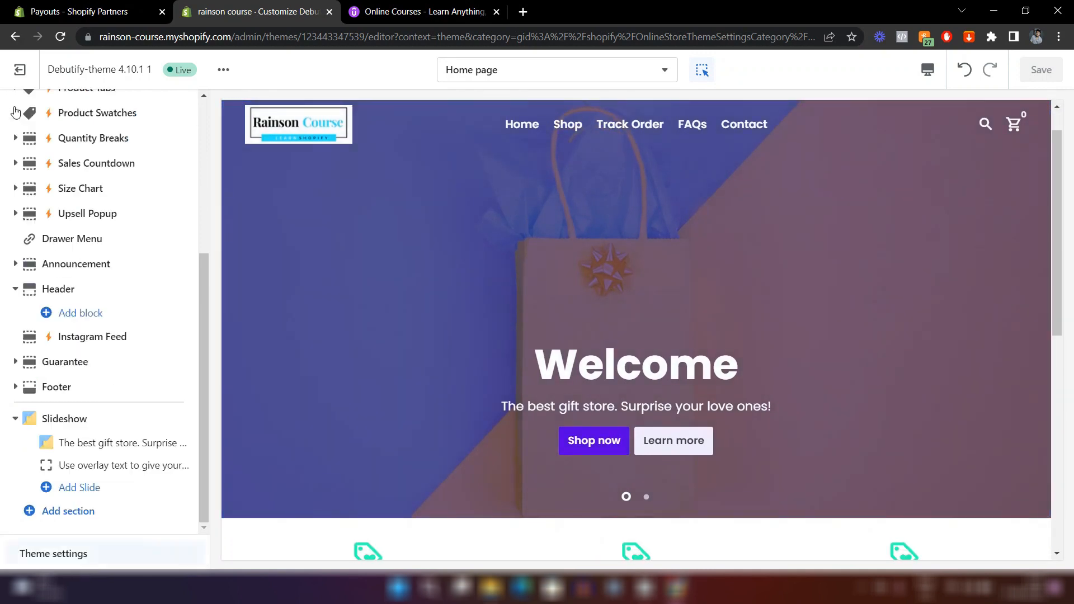
left_click(65, 556)
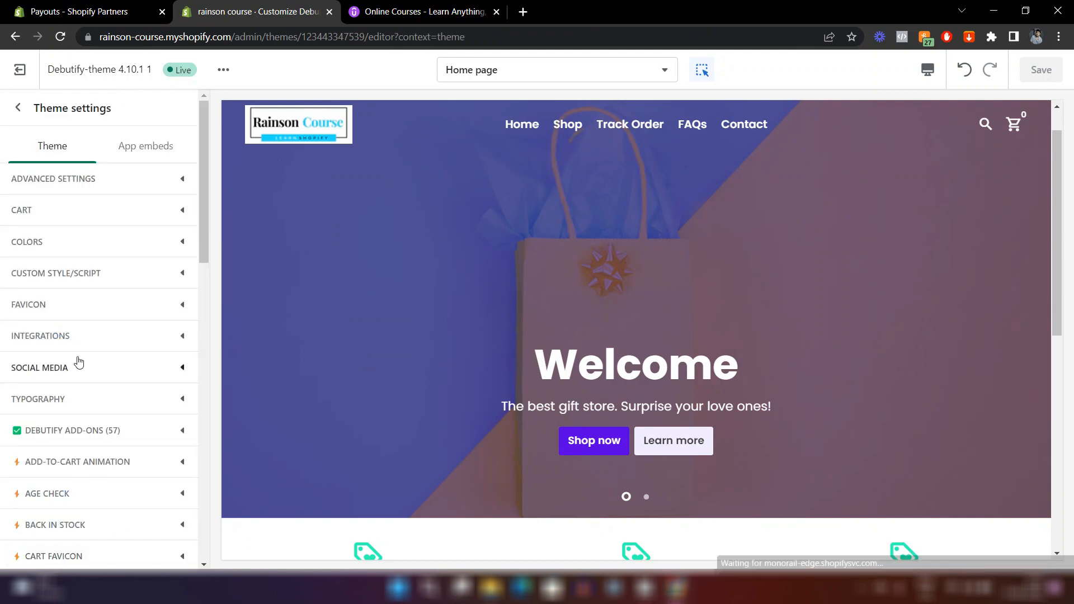
left_click(69, 251)
scroll(67, 250, "down", 8)
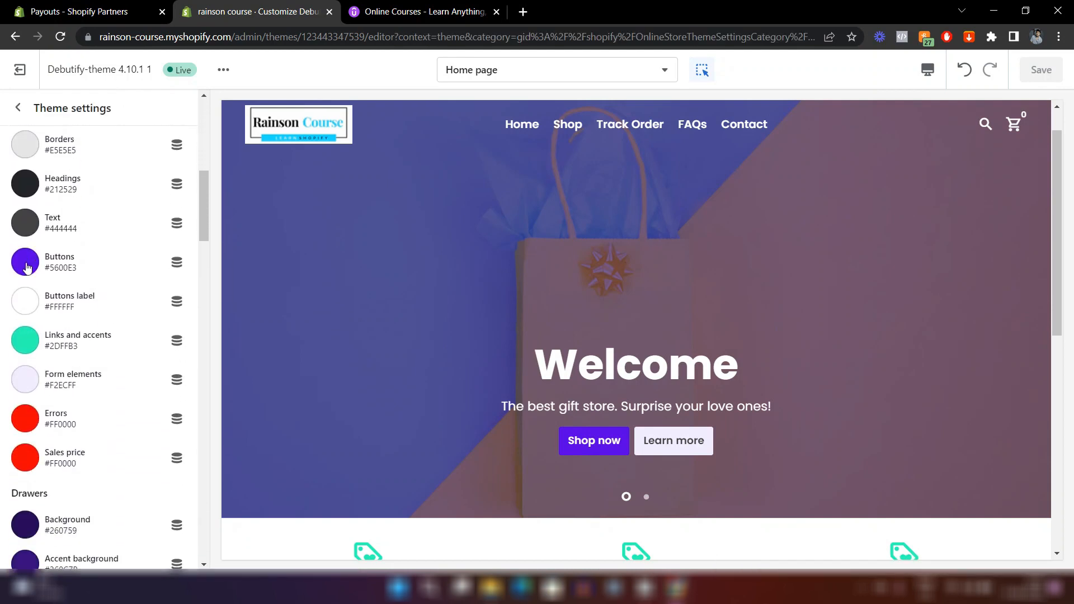
left_click(25, 263)
left_click(110, 426)
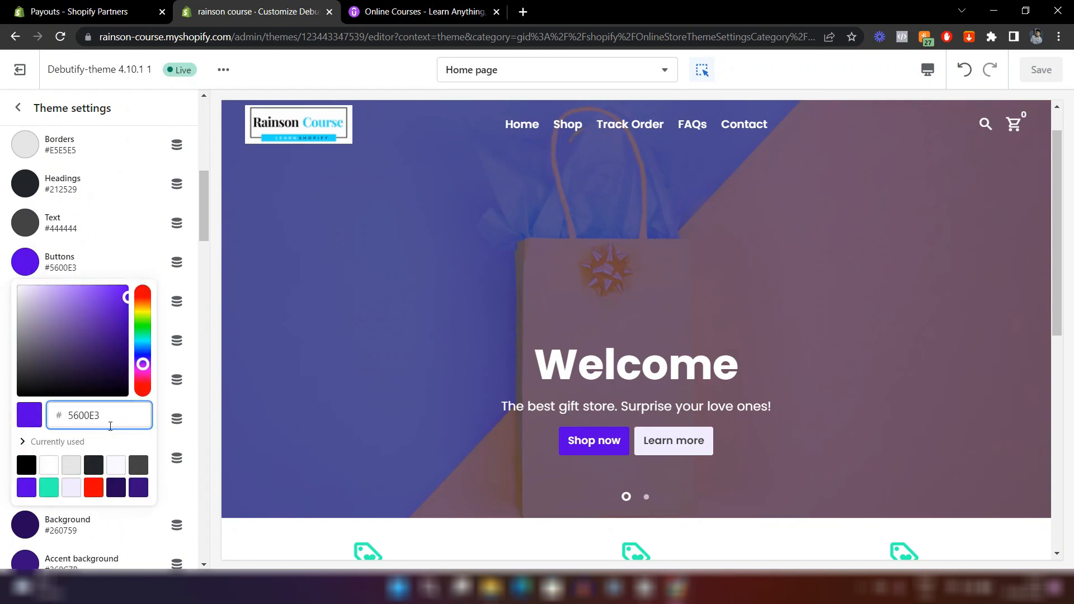
key("BackSpace")
key("BackSpace")
key("BackSpace")
type("1CDDFF")
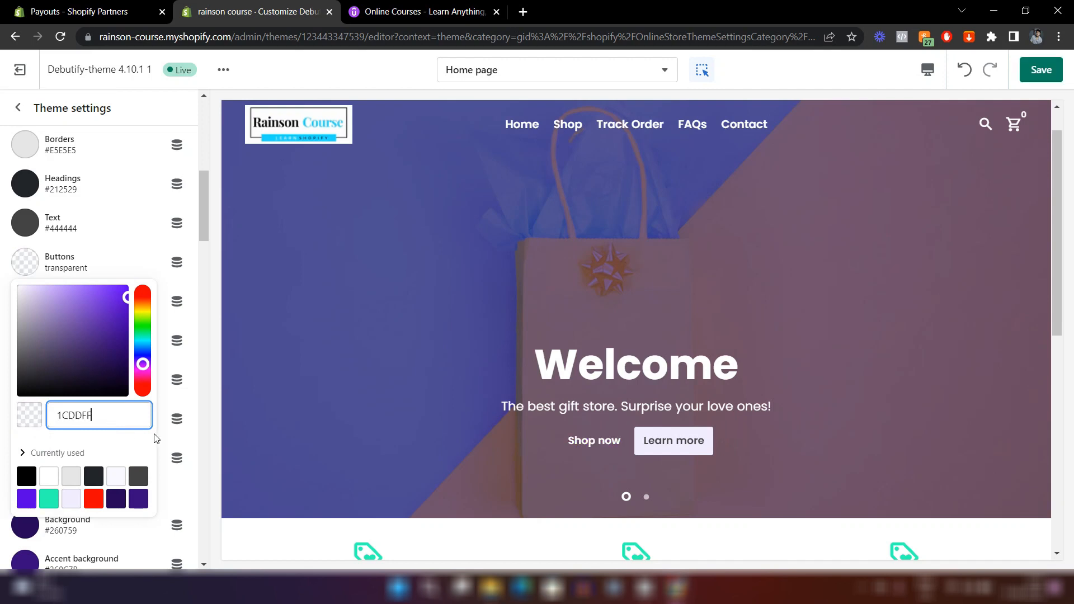
left_click(155, 258)
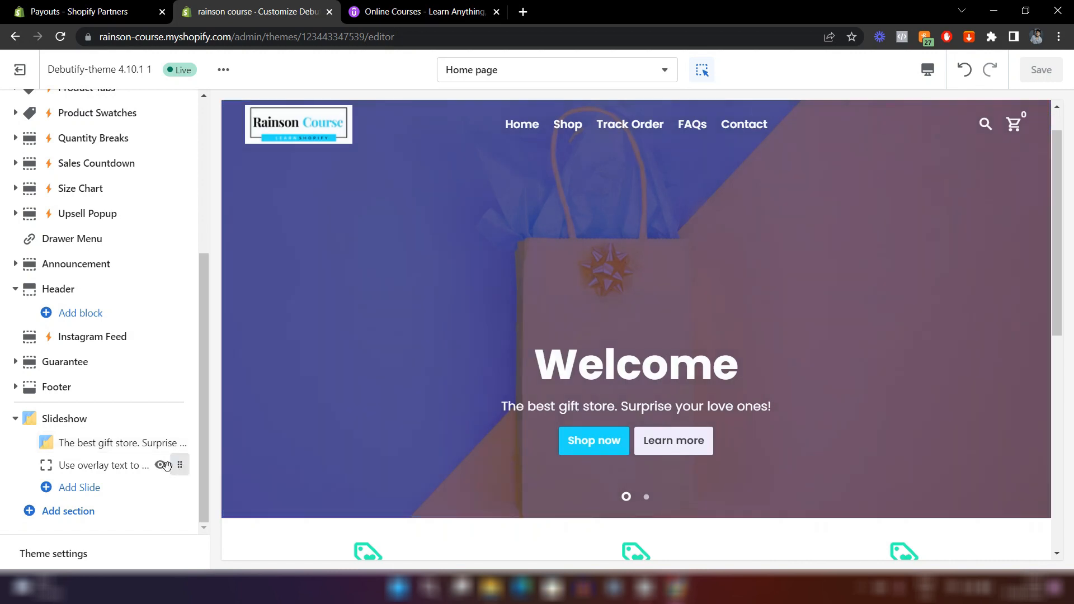
- Change the first slide's second button label to "About Us"
left_click(102, 443)
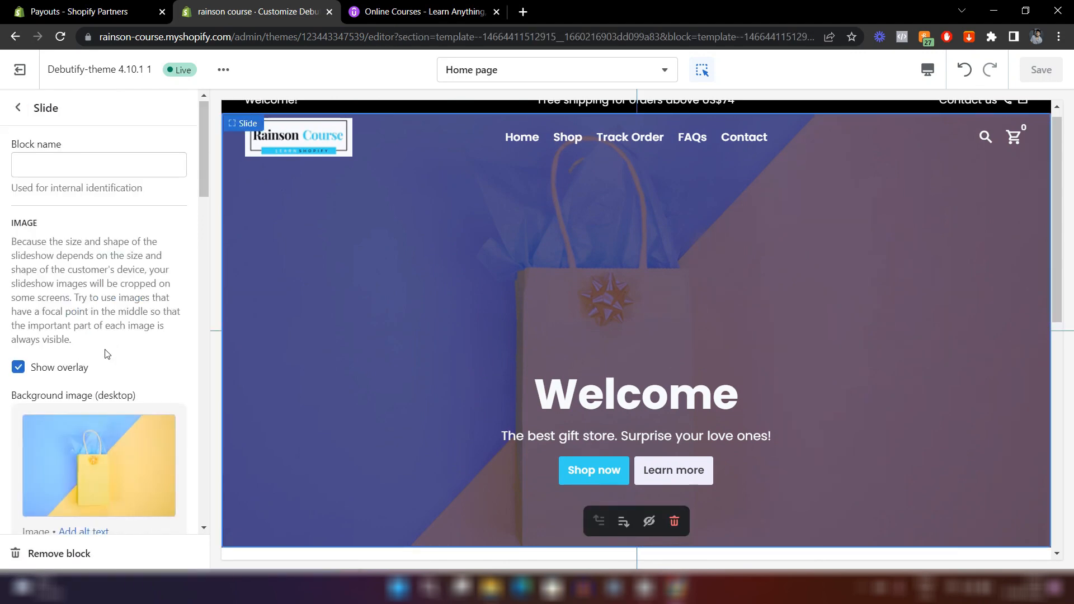
scroll(104, 352, "down", 6)
scroll(105, 353, "down", 15)
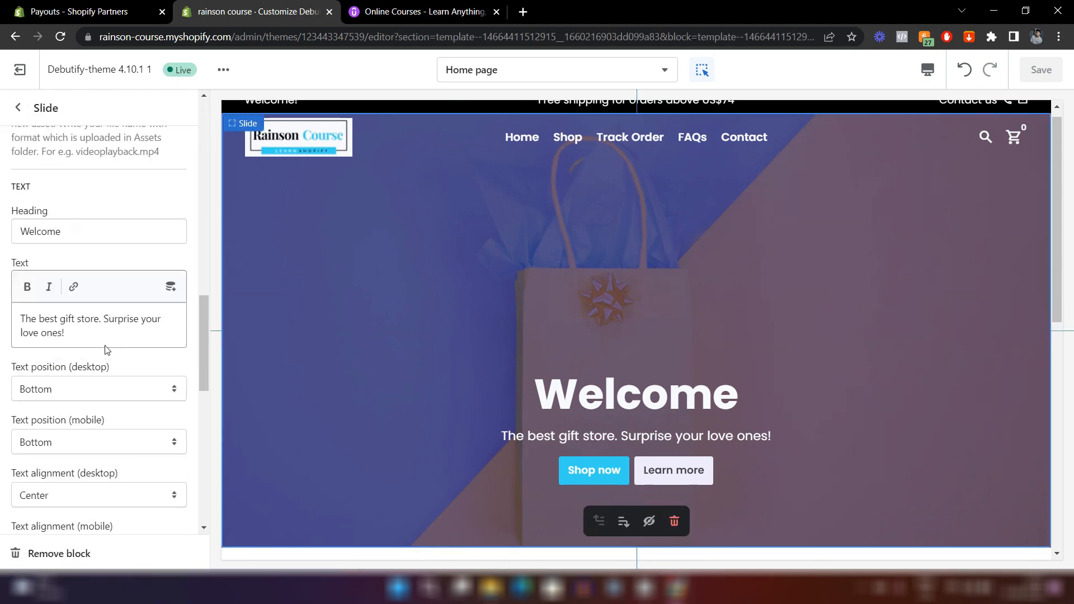
scroll(107, 350, "down", 3)
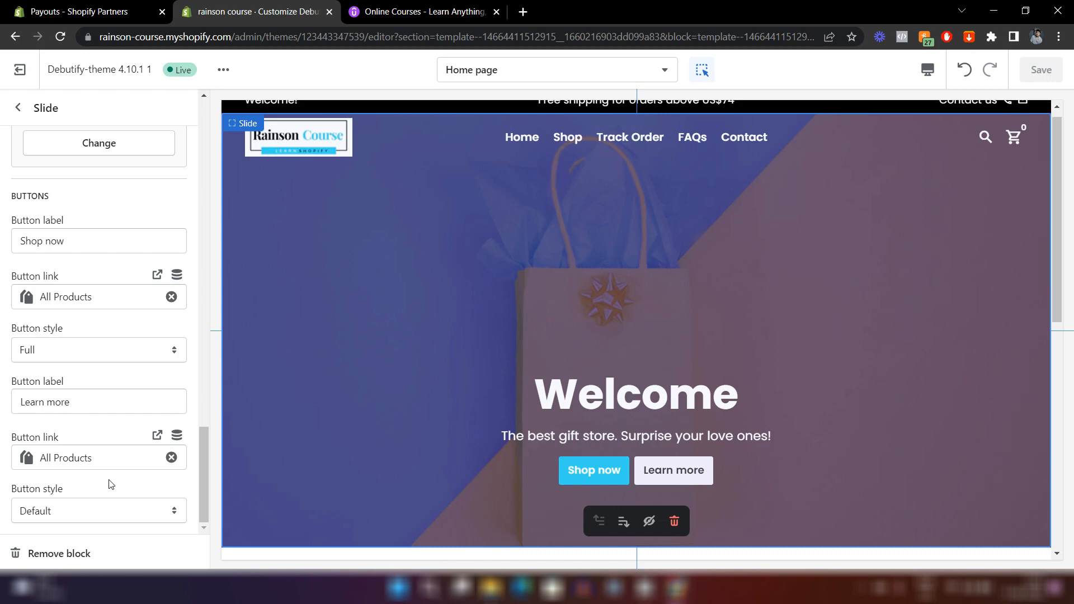
left_click(59, 405)
key("ctrl+a")
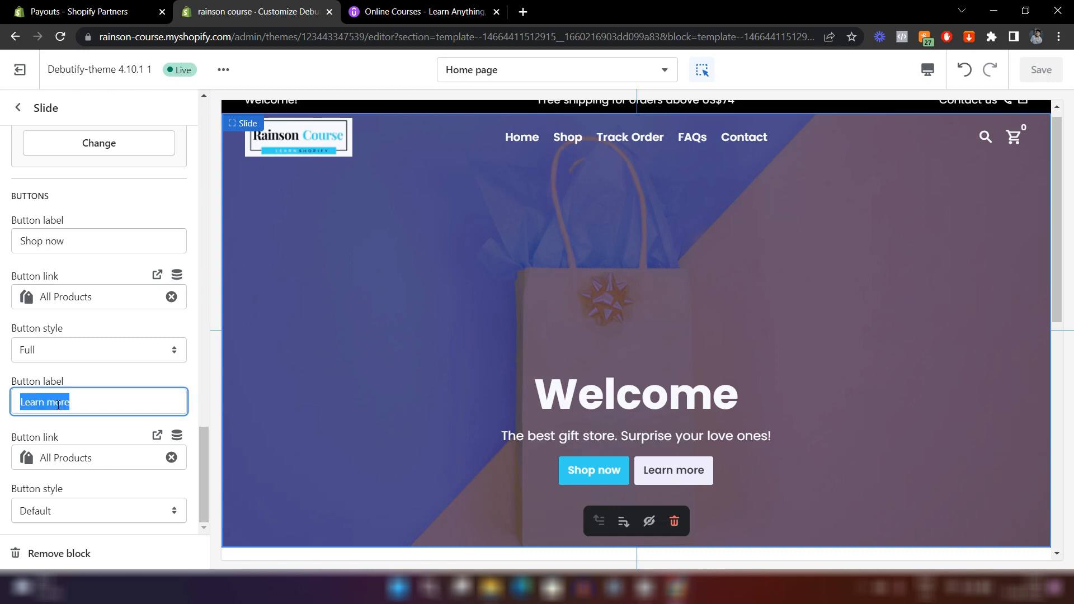
type("About Us")
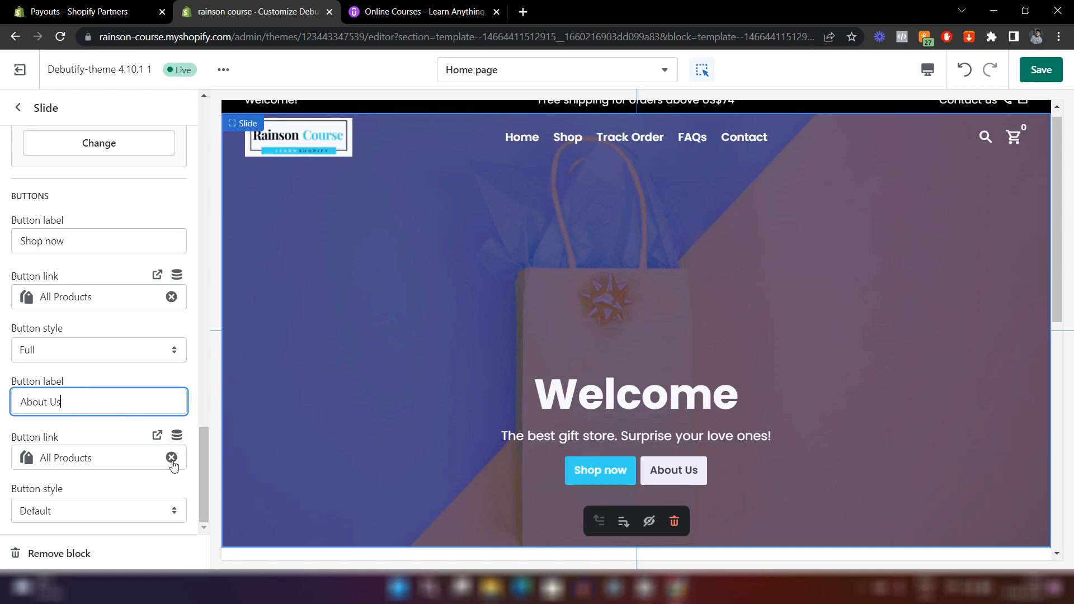
- Link the slide's second button to the About Us page and save the changes
left_click(171, 460)
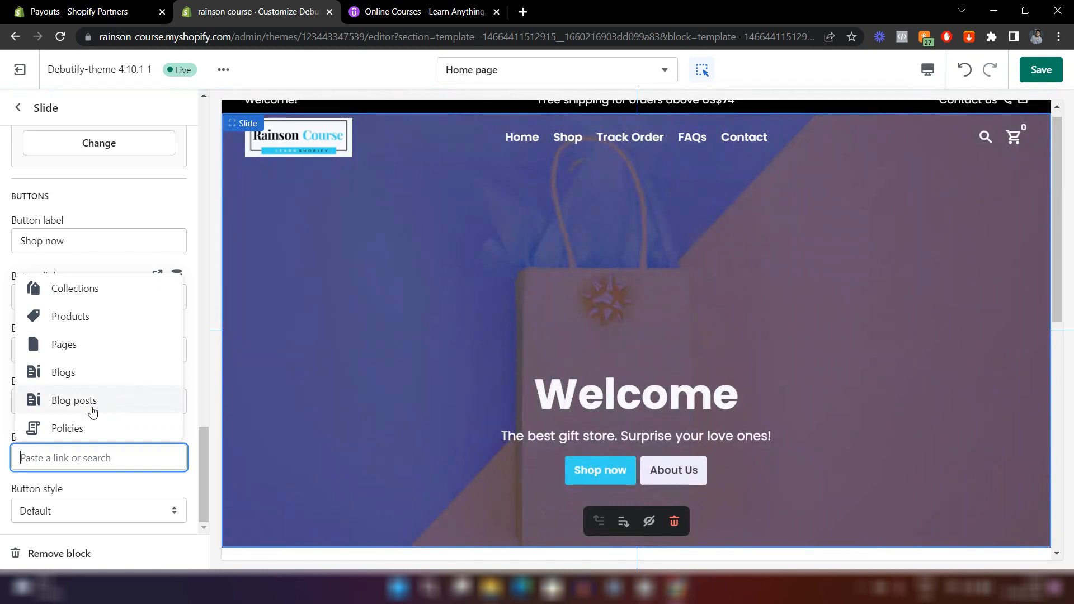
left_click(65, 352)
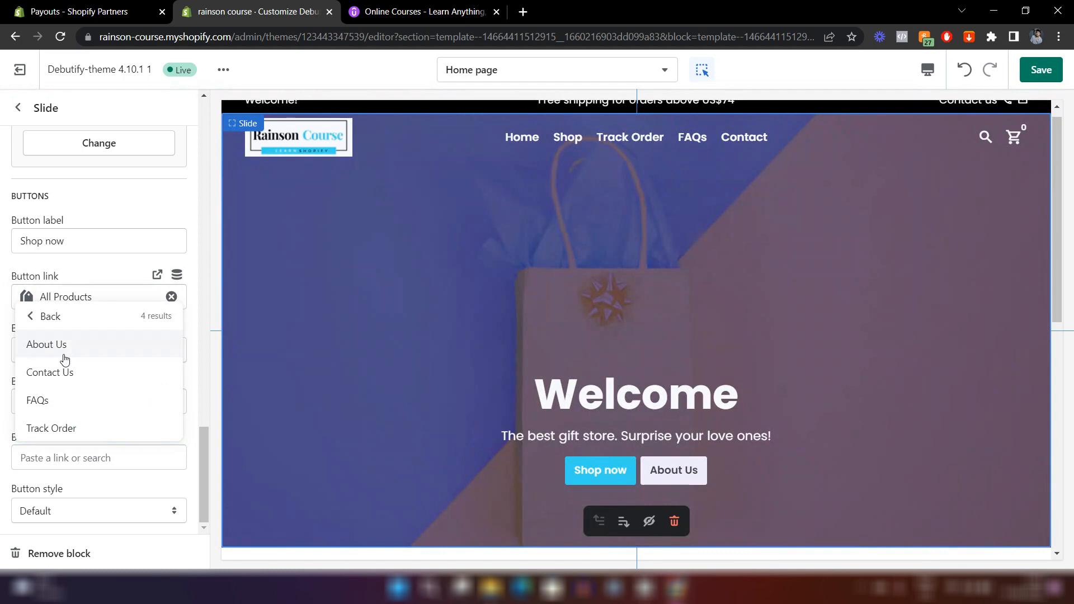
left_click(58, 345)
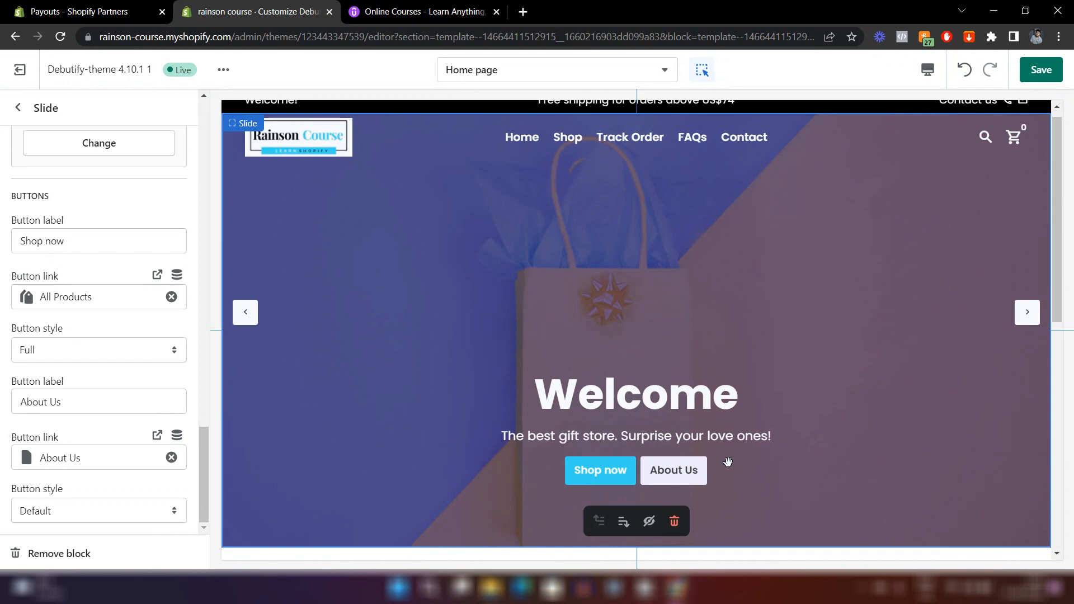
left_click(1042, 73)
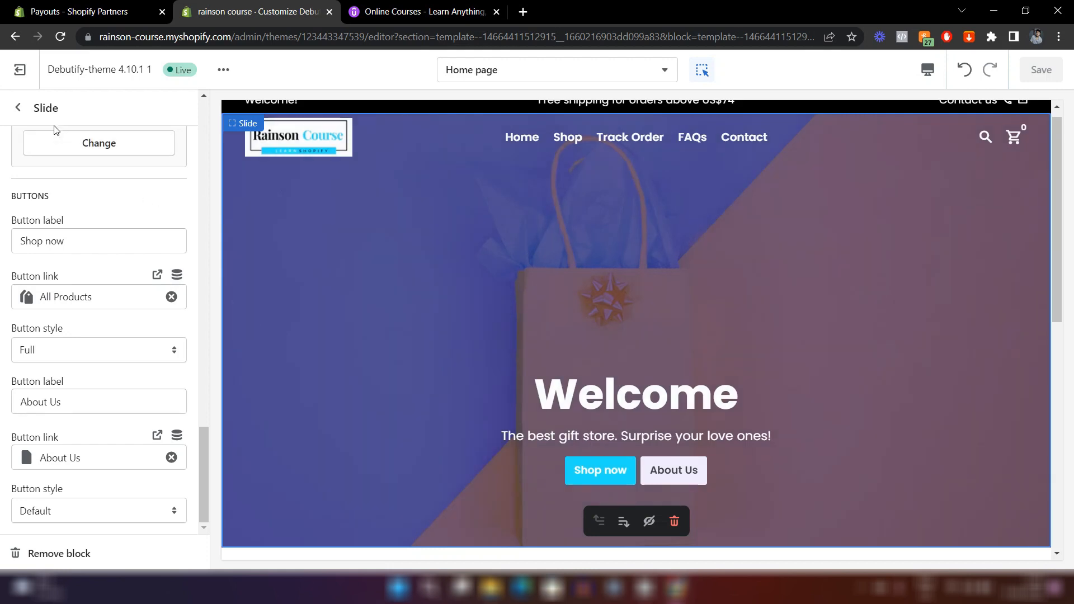
- In the theme's color settings, set the image overlay background to black (#000000)
left_click(17, 108)
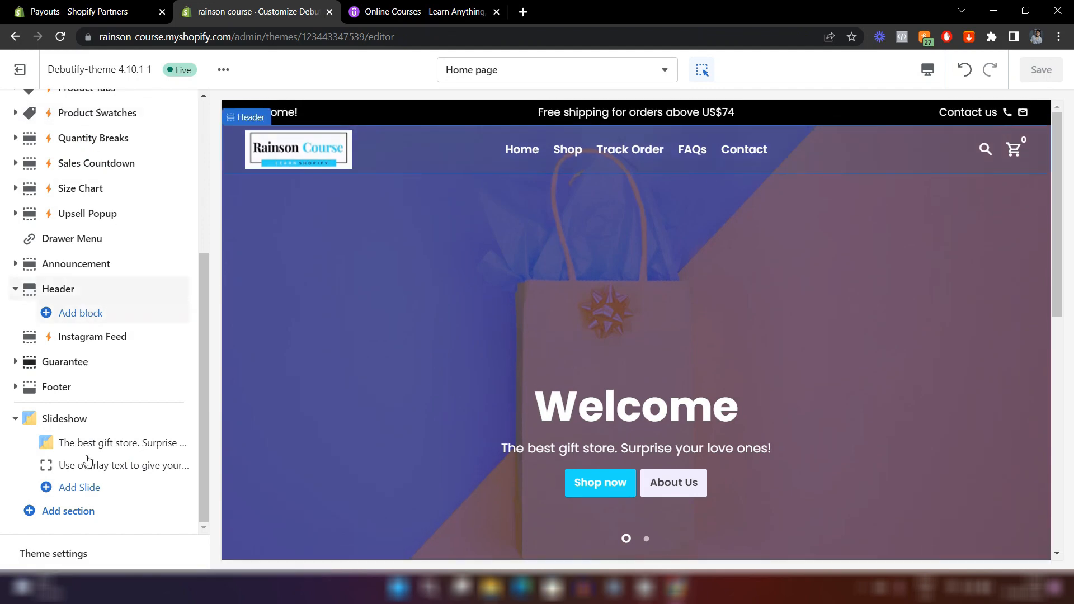
left_click(58, 554)
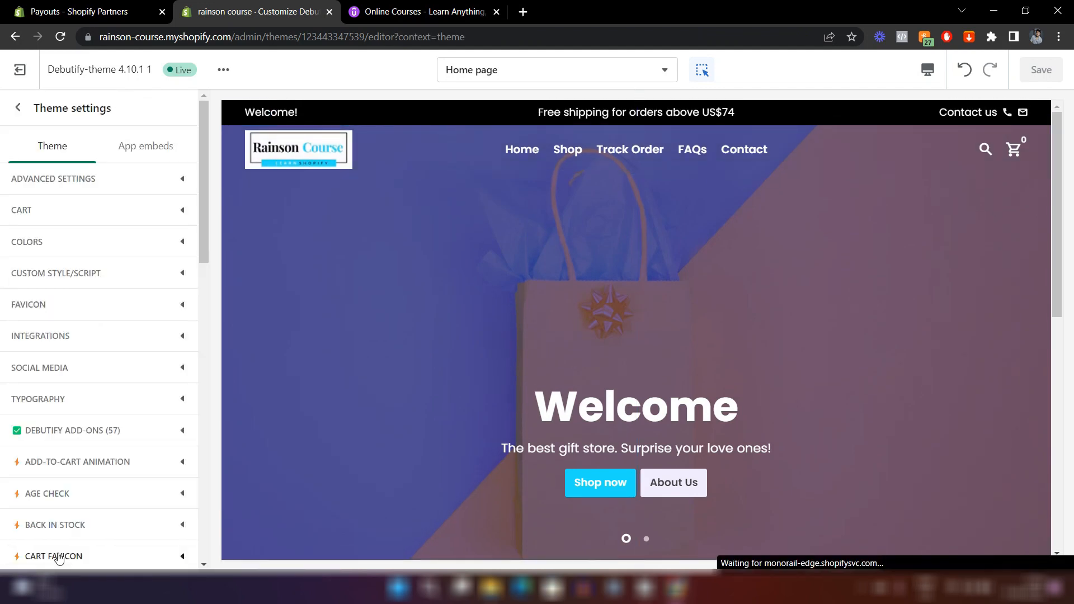
left_click(115, 257)
scroll(114, 256, "down", 15)
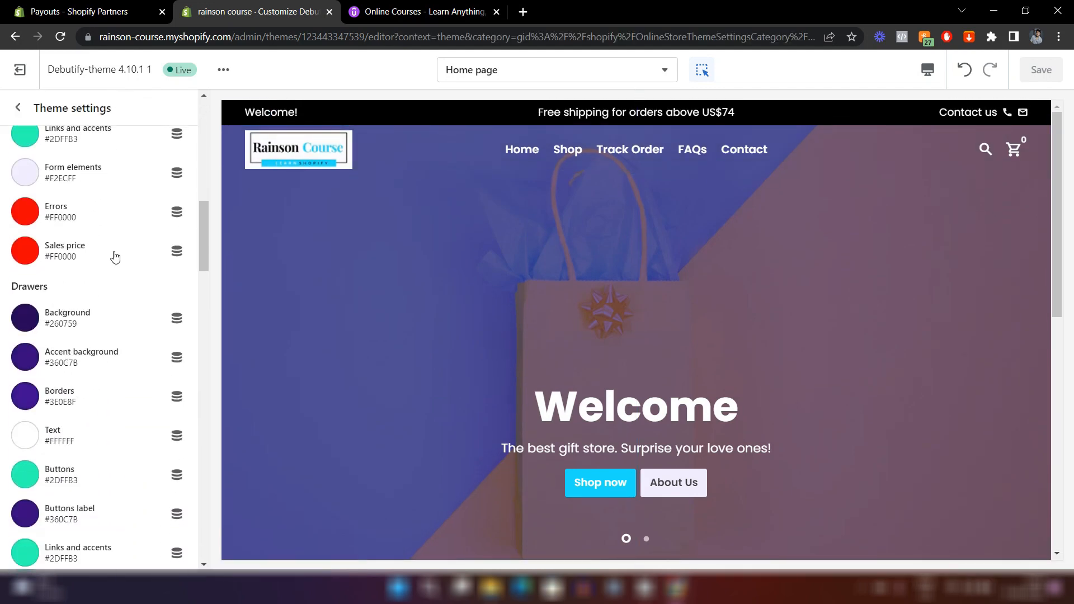
scroll(115, 256, "down", 7)
scroll(115, 257, "up", 1)
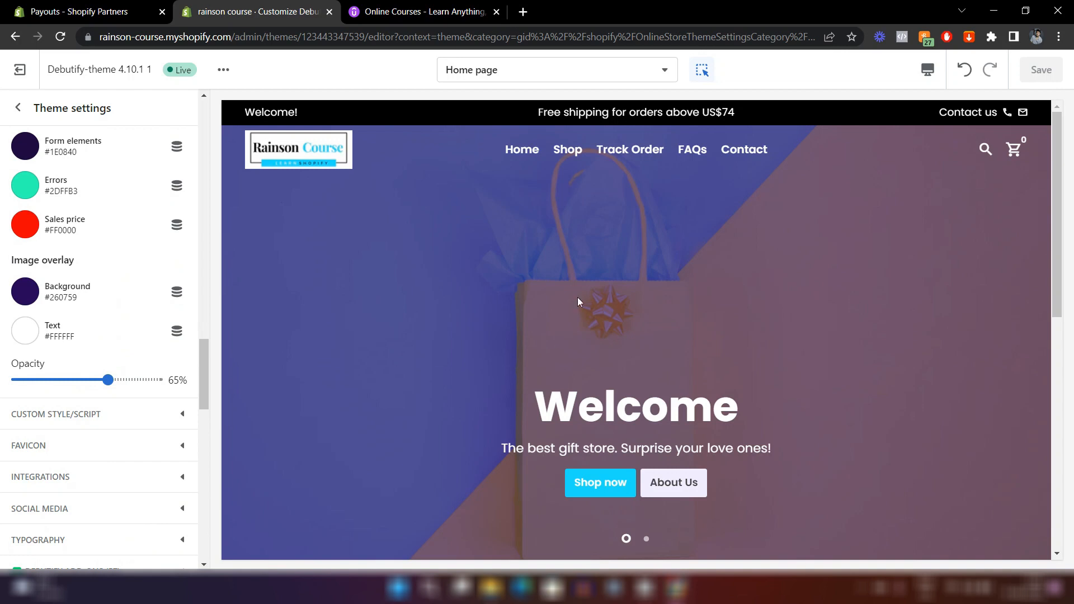
left_click(22, 292)
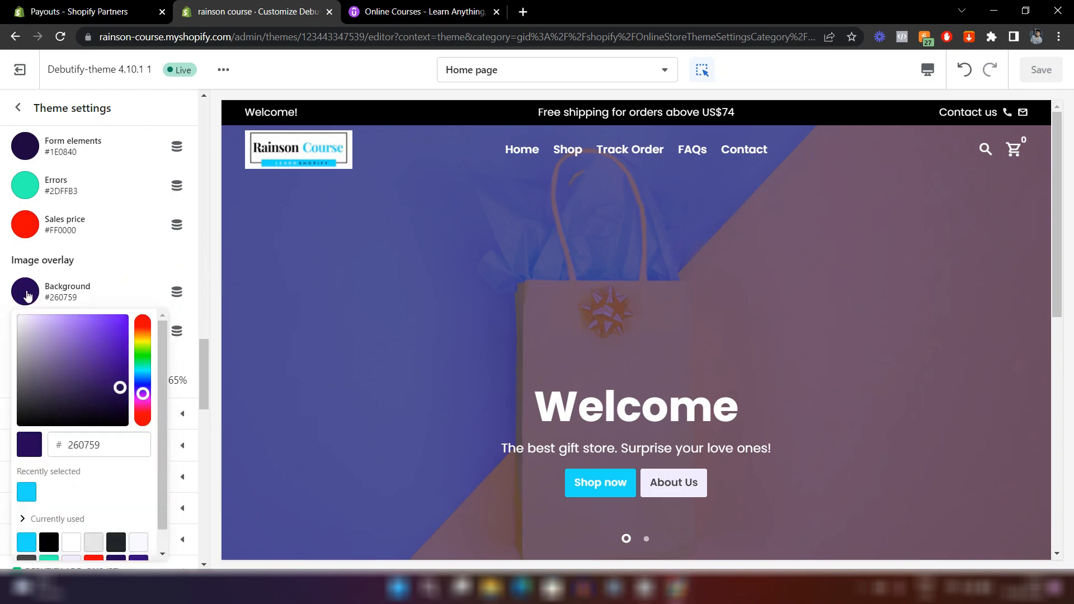
left_click(54, 542)
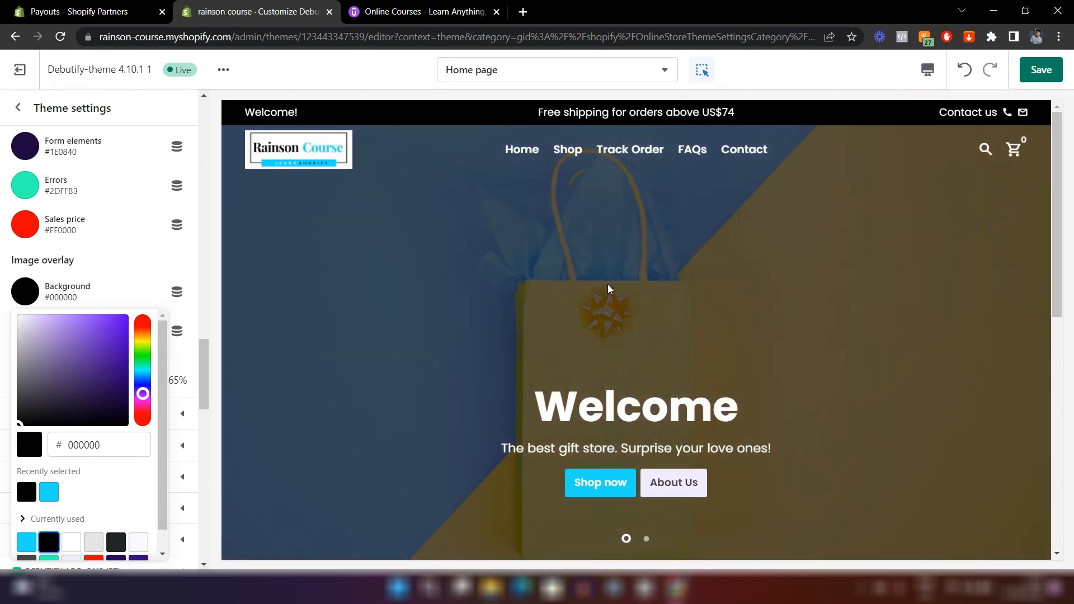
left_click(555, 318)
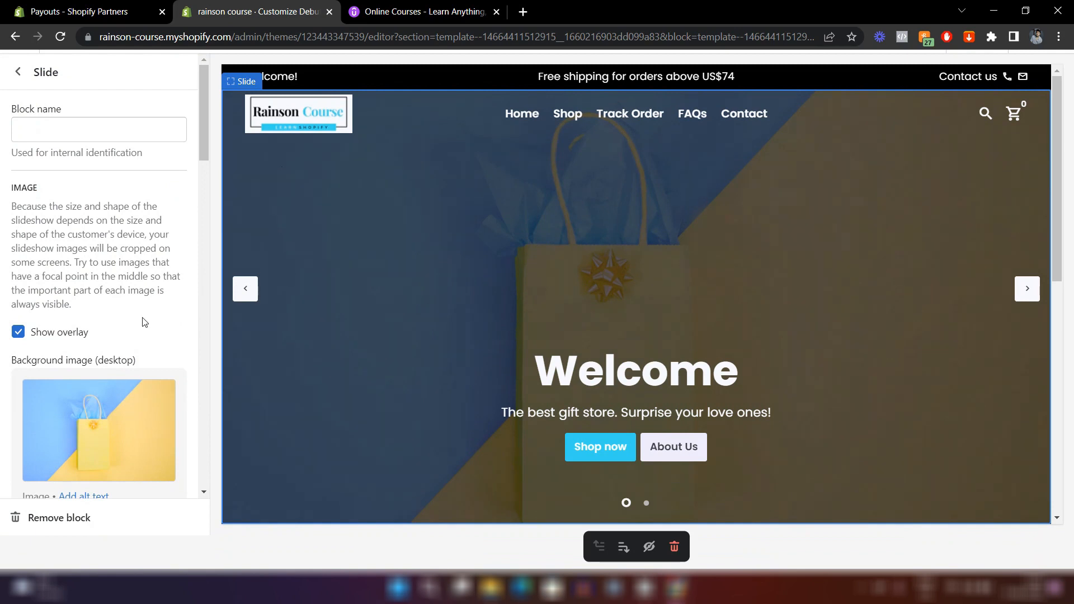
scroll(168, 314, "down", 4)
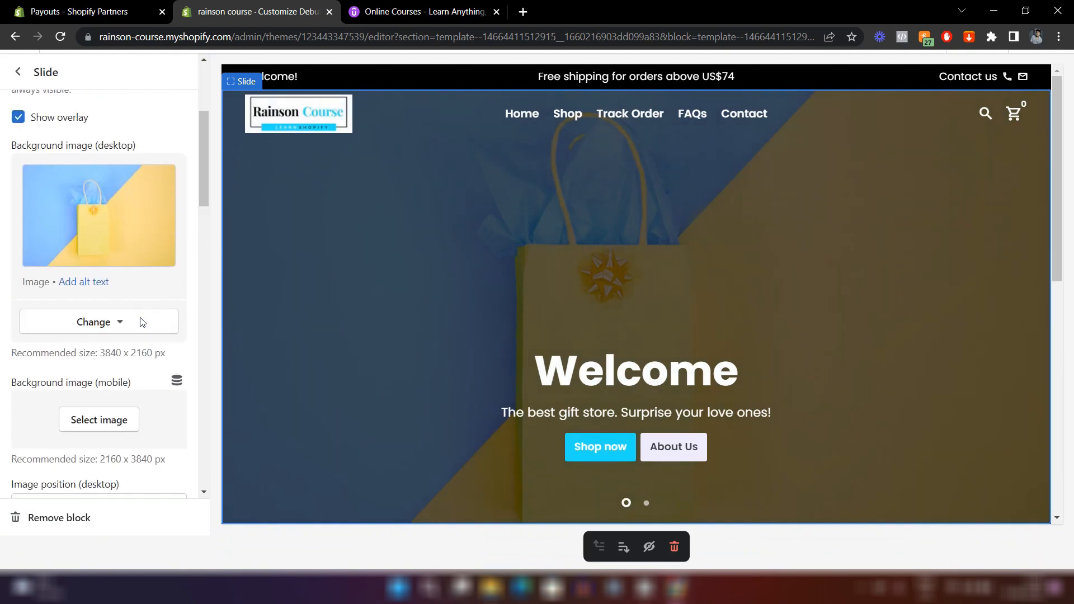
left_click(13, 71)
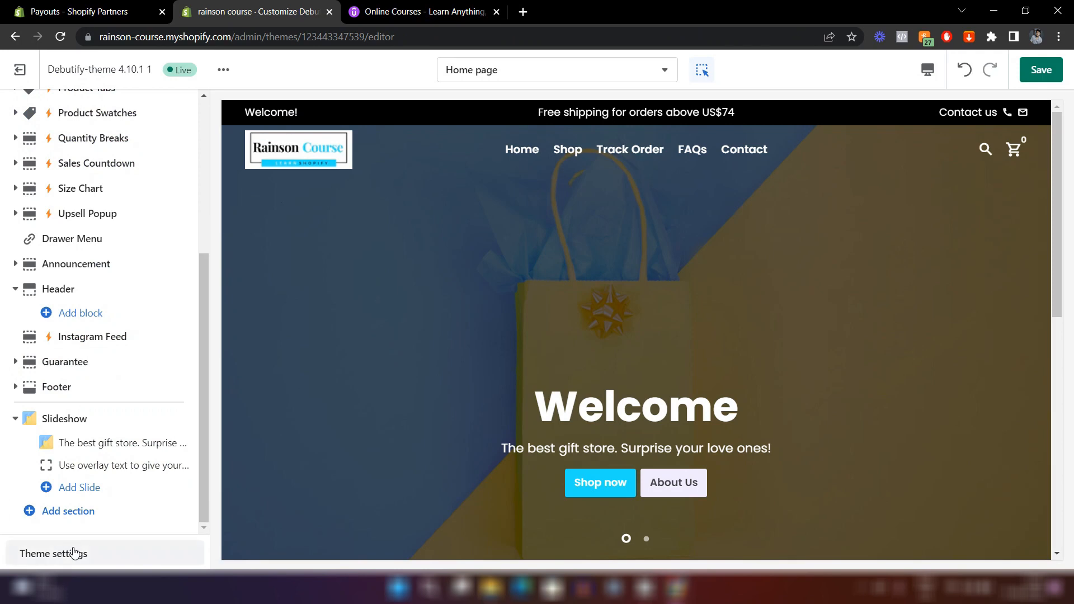
- Reduce the image overlay opacity to 26% in the theme's color settings and save the changes
left_click(73, 553)
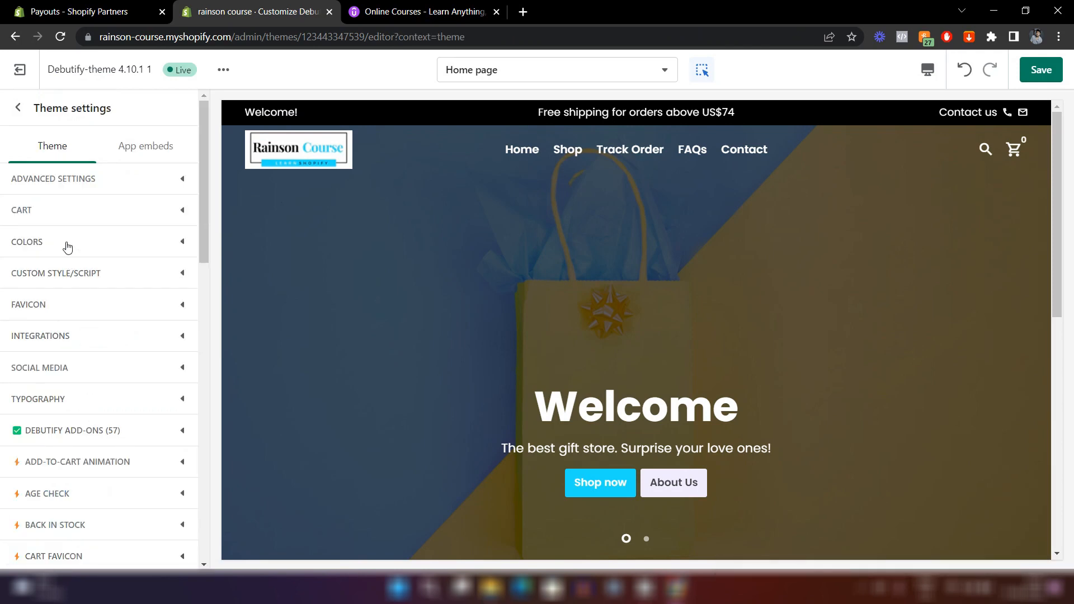
left_click(67, 247)
scroll(67, 247, "down", 20)
scroll(68, 247, "down", 13)
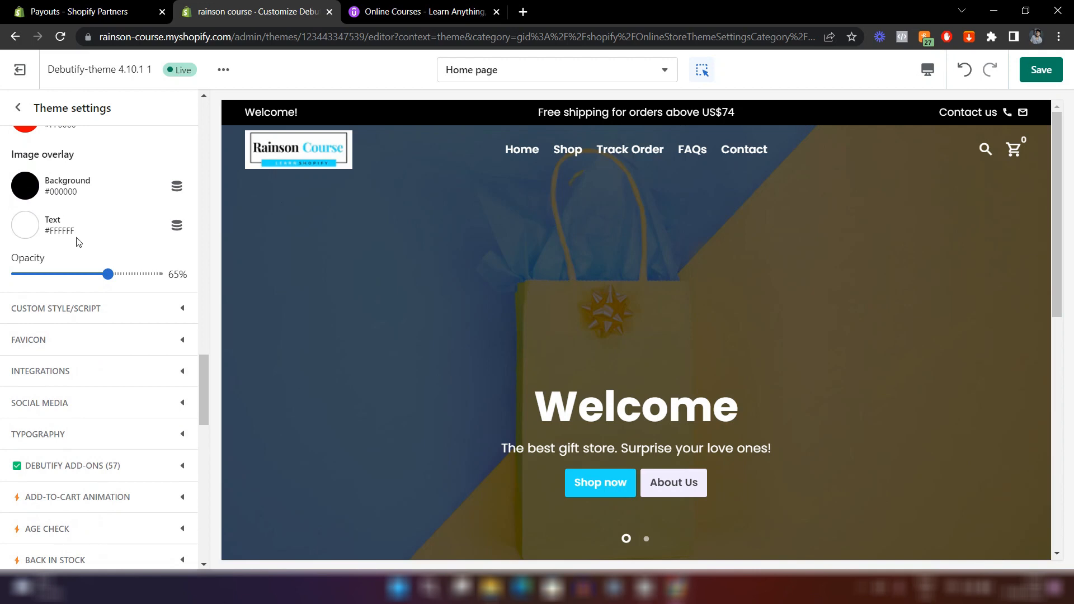
left_click_drag(102, 274, 55, 276)
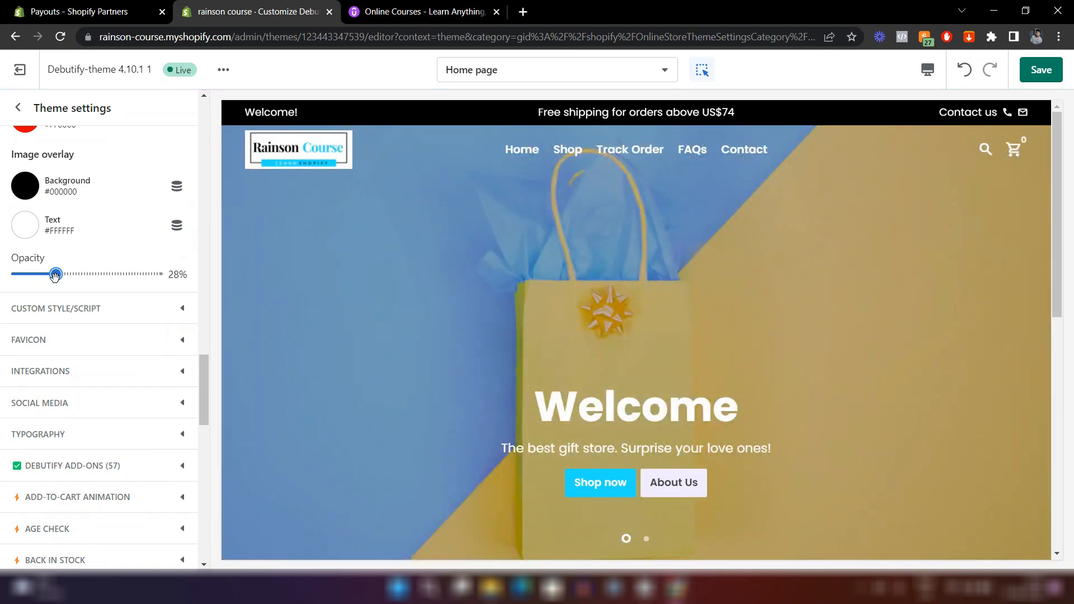
left_click_drag(54, 276, 147, 275)
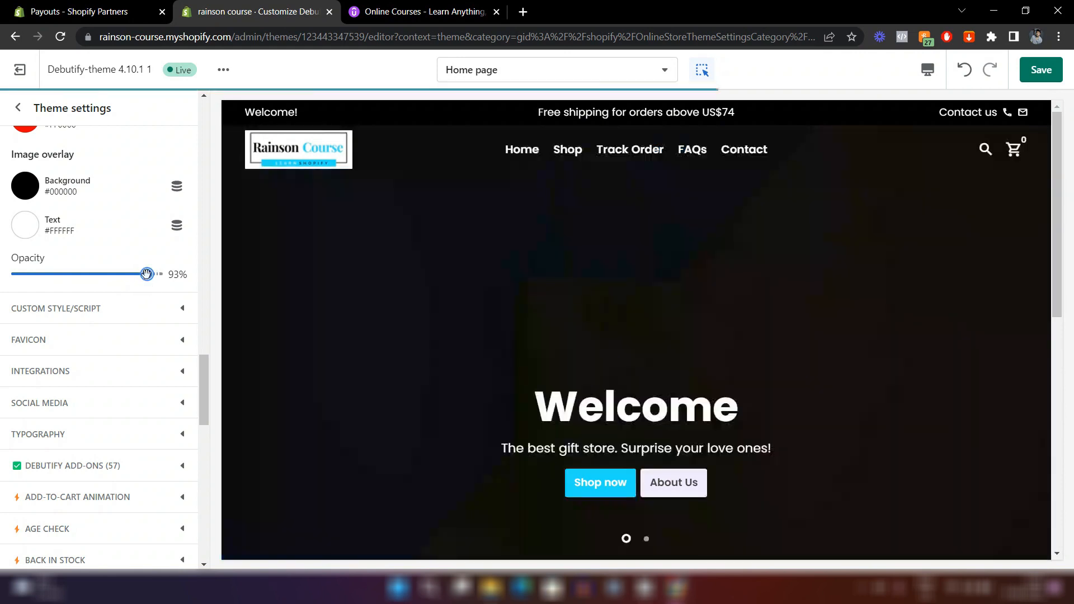
left_click_drag(147, 273, 53, 274)
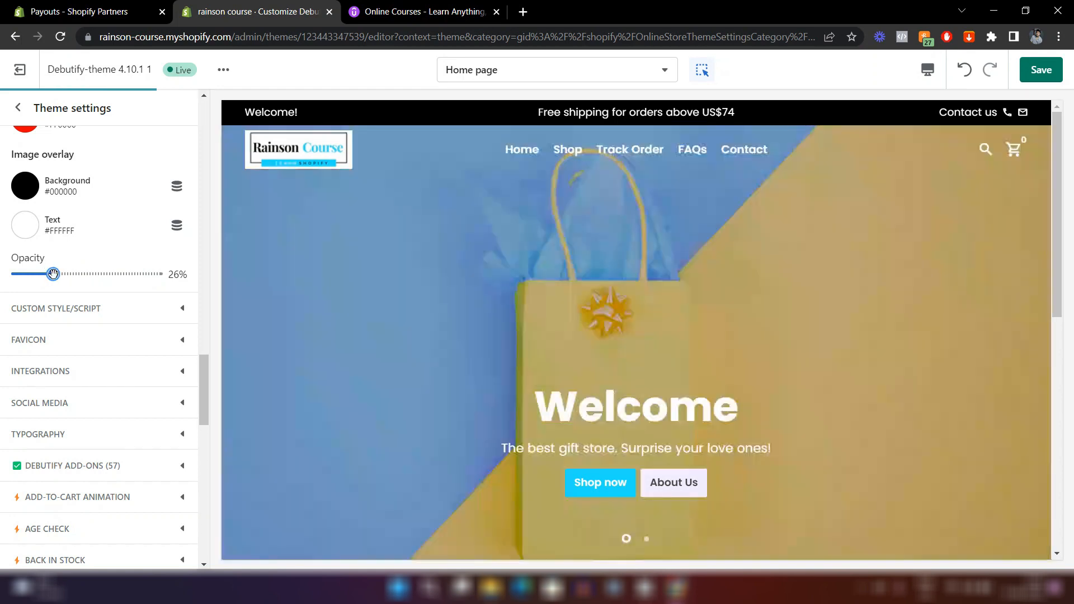
scroll(411, 316, "down", 6)
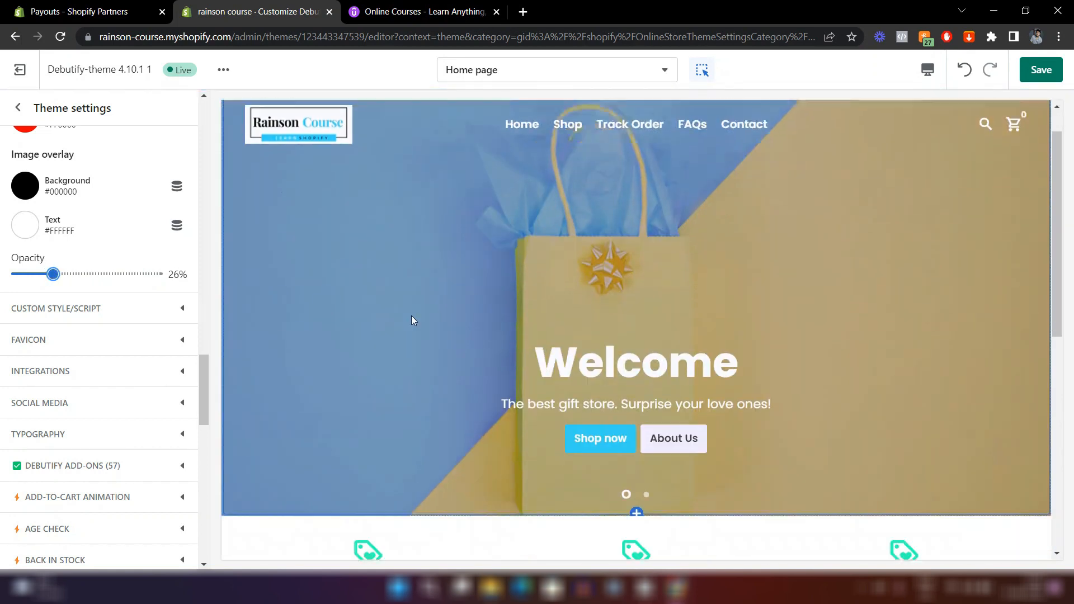
scroll(411, 315, "up", 6)
key("ctrl+s")
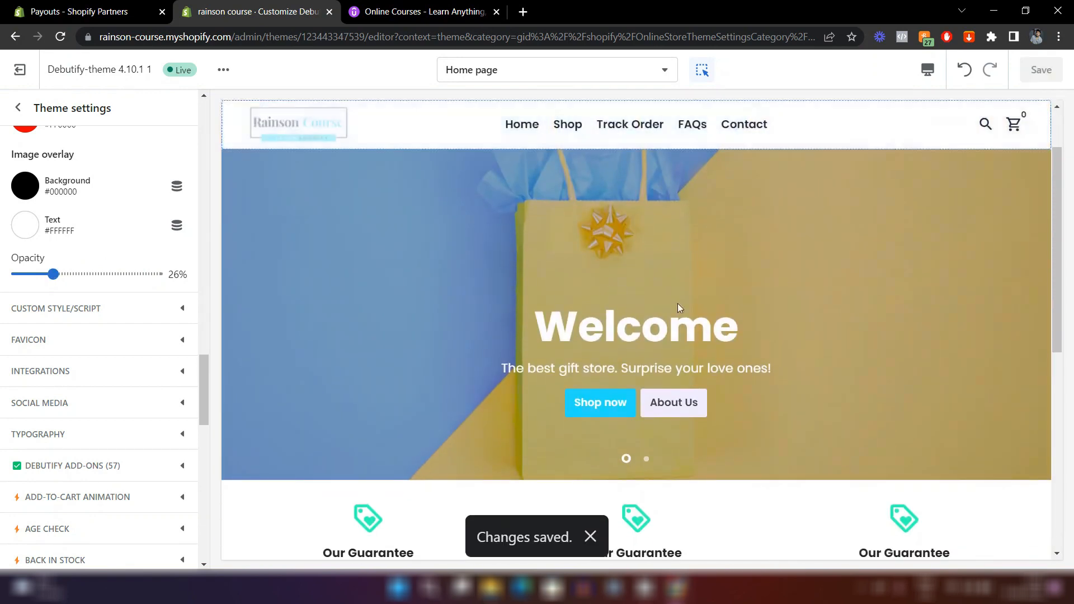
- Open the slideshow section's settings, preview both slides on the home page, and turn on auto rotate
scroll(570, 219, "down", 3)
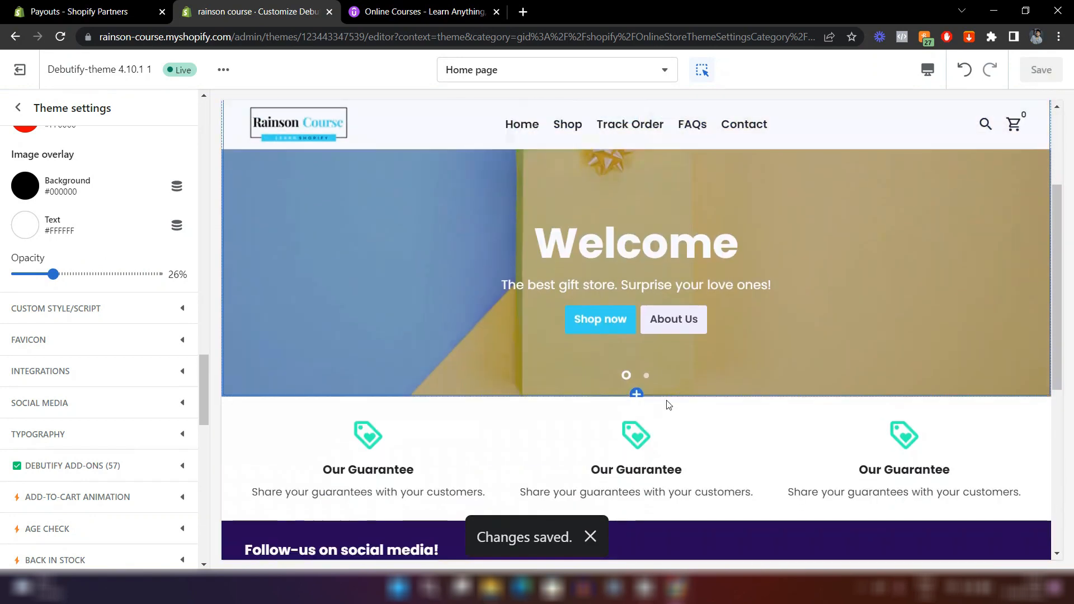
left_click(647, 377)
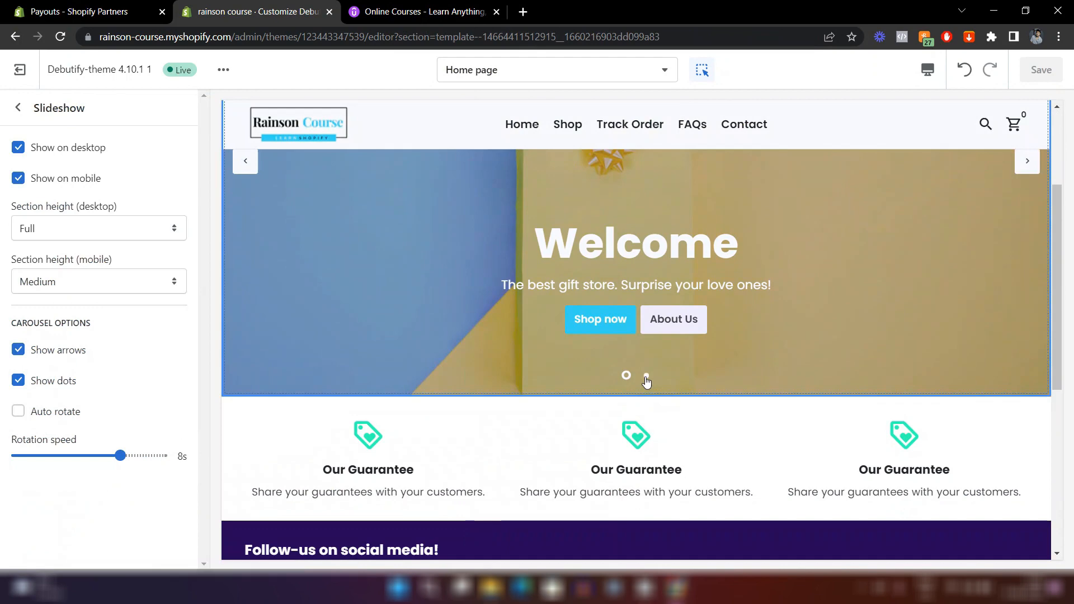
left_click(647, 378)
scroll(776, 336, "up", 2)
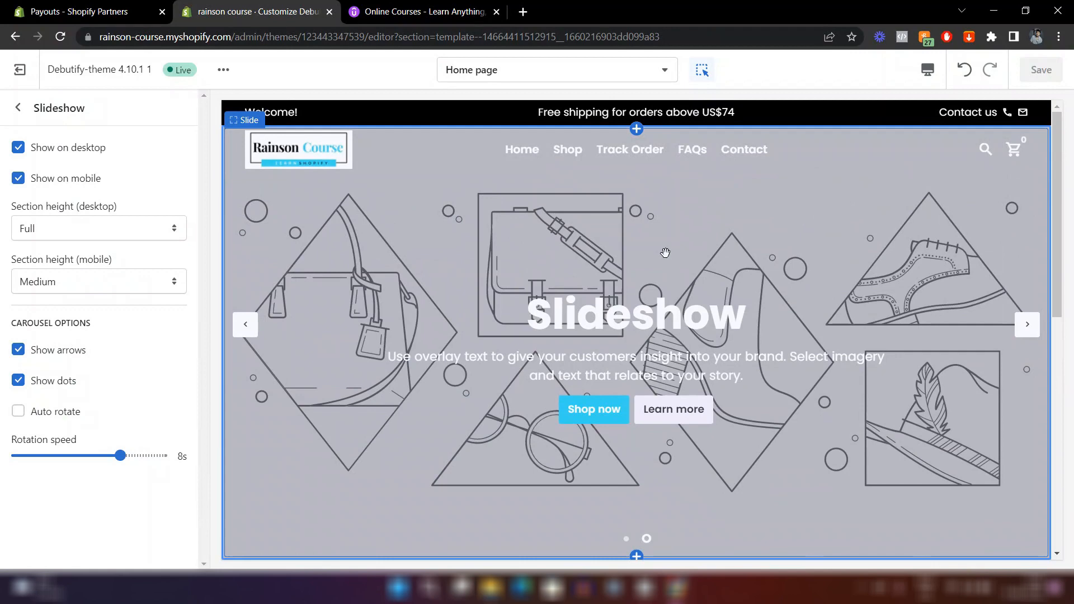
scroll(665, 253, "down", 2)
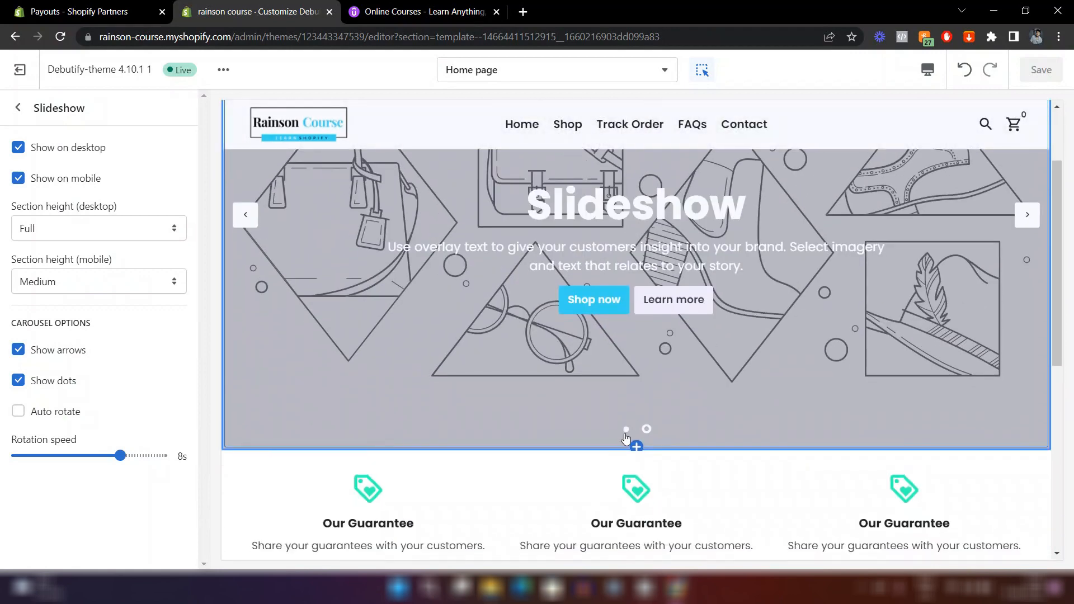
left_click(626, 431)
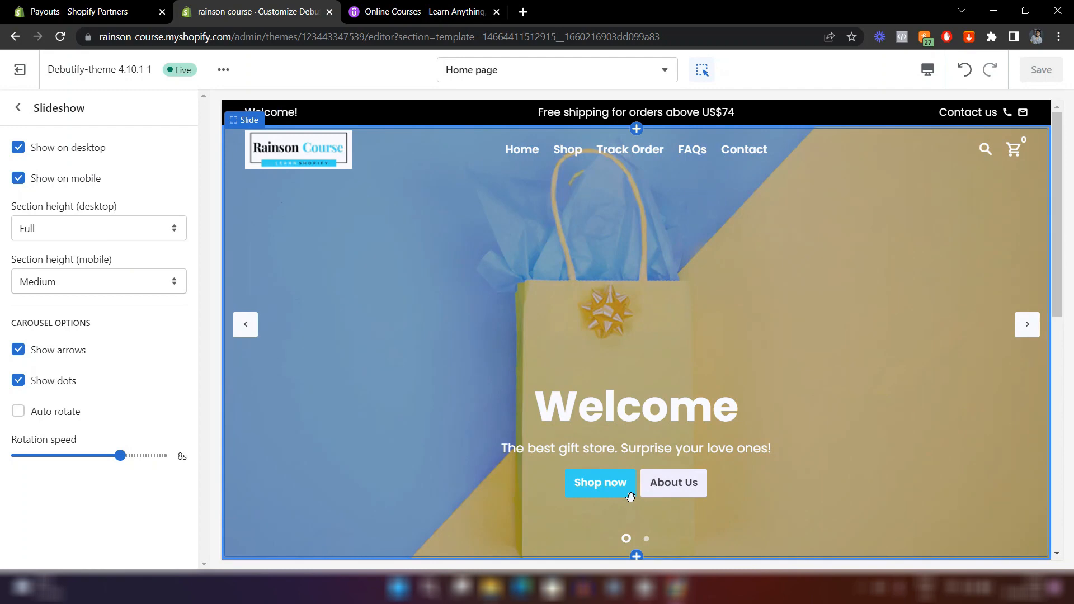
left_click(19, 412)
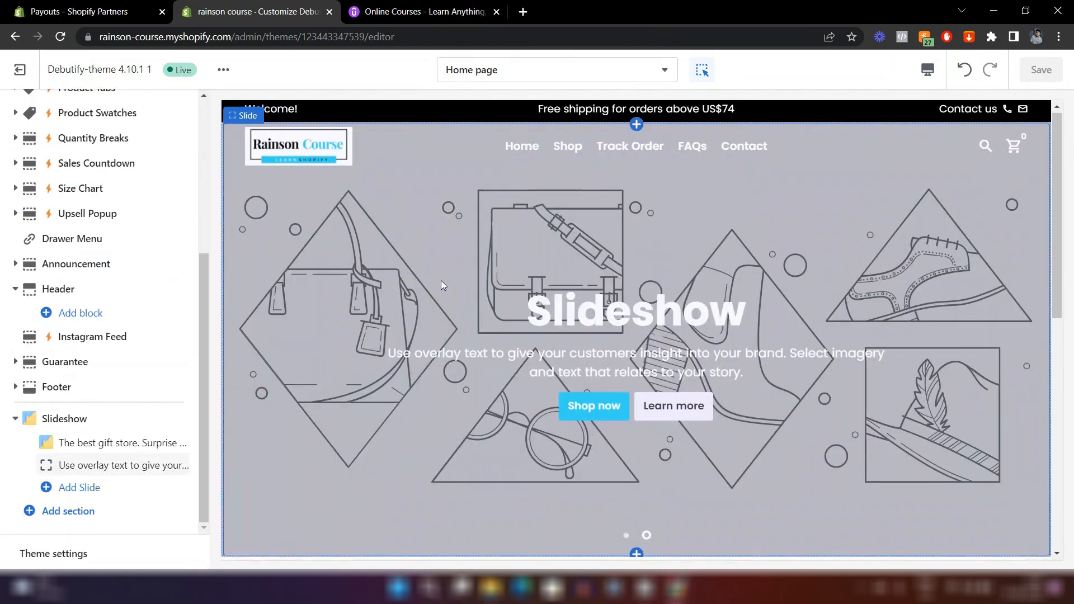
- Add a Featured Collection section below the slideshow on the home page and open its settings
scroll(441, 280, "down", 5)
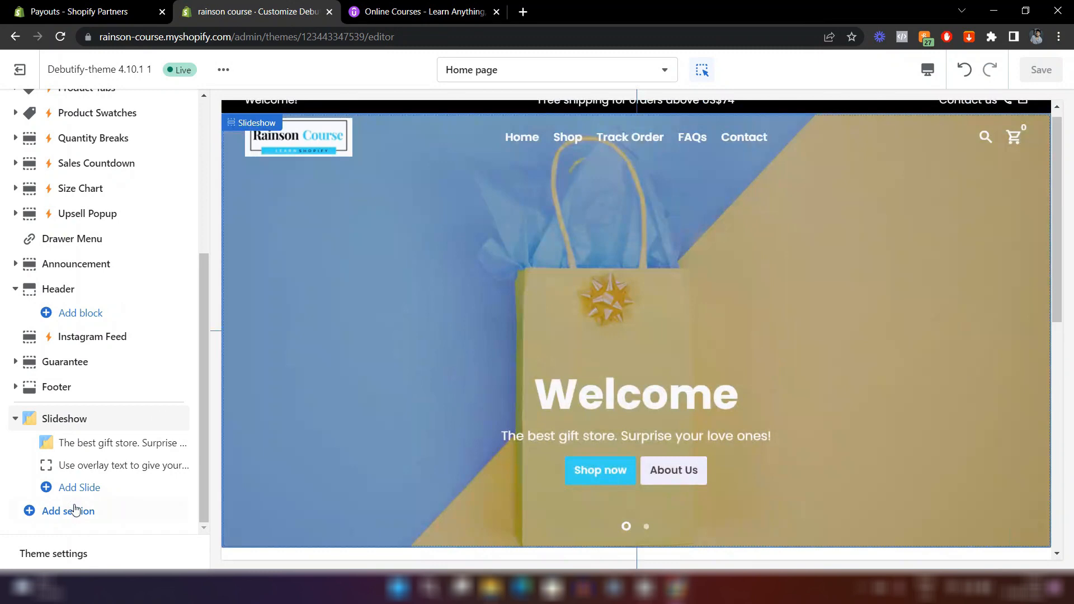
left_click(70, 512)
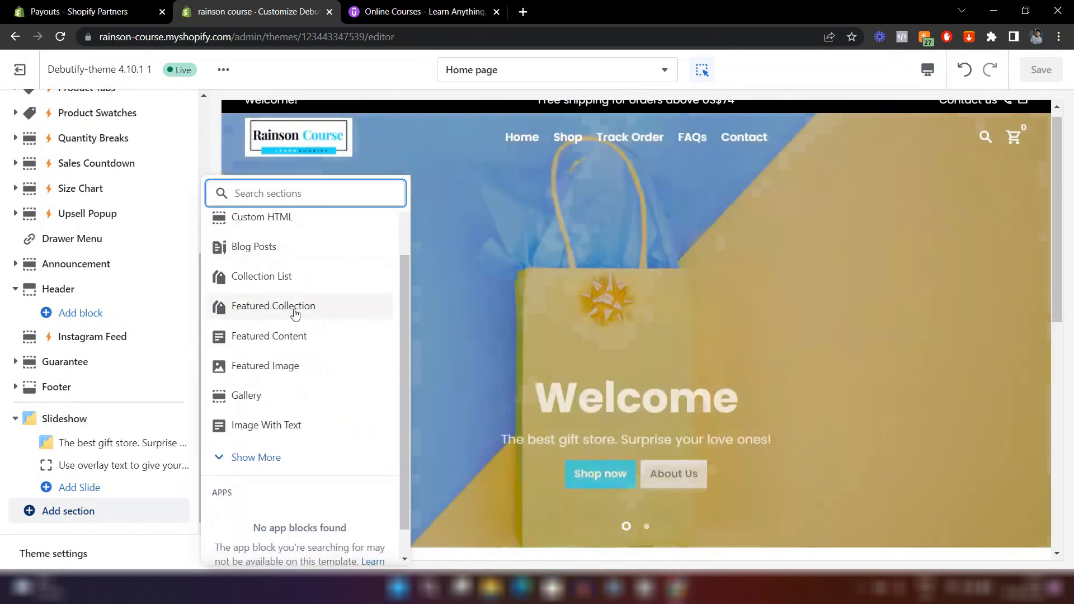
left_click(294, 309)
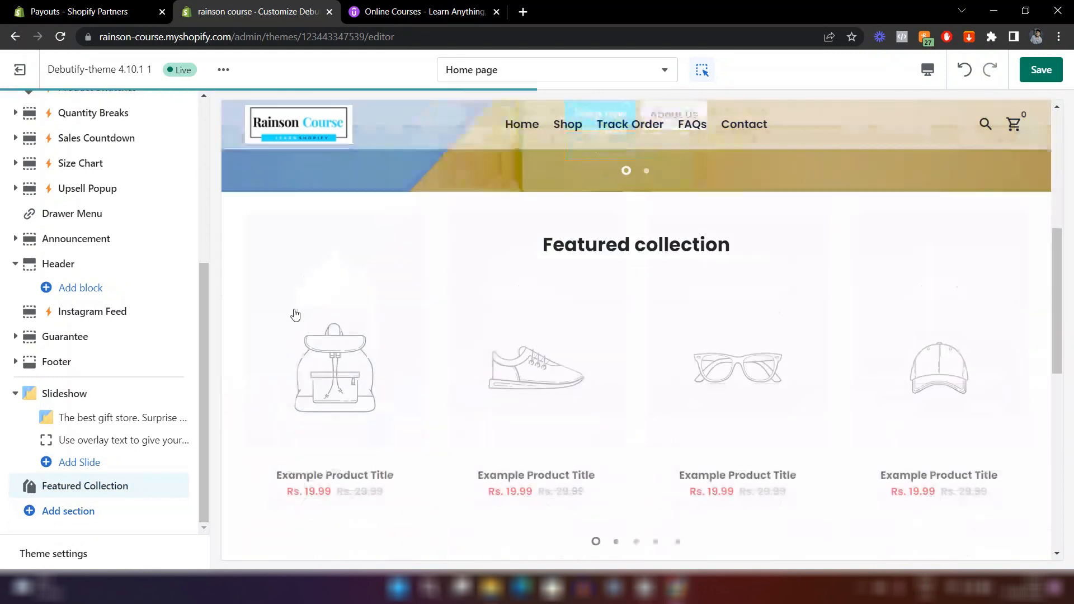
scroll(674, 335, "up", 2)
scroll(579, 429, "down", 2)
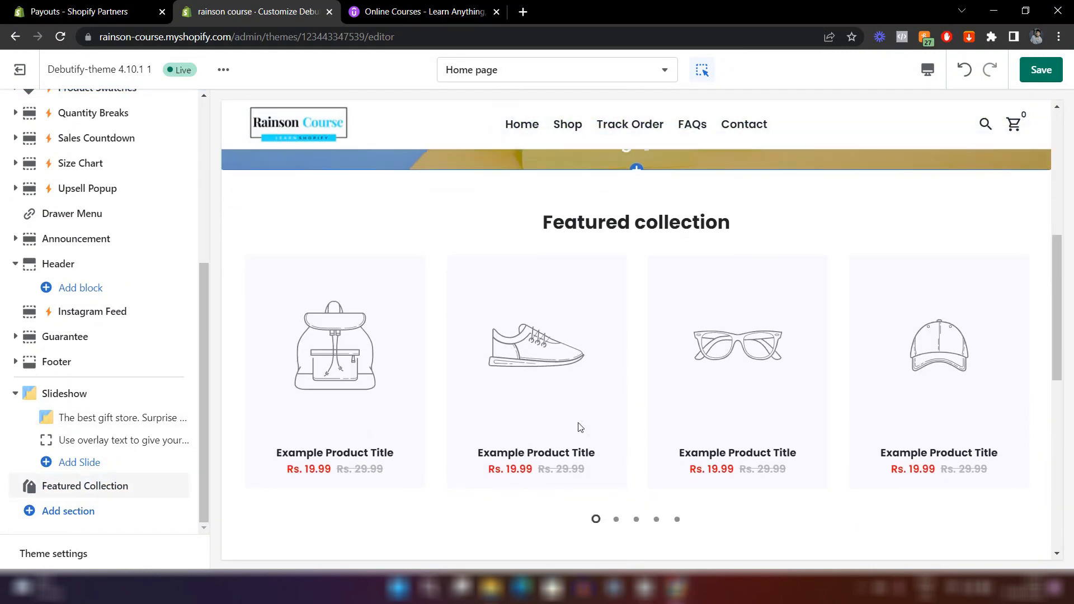
left_click(629, 229)
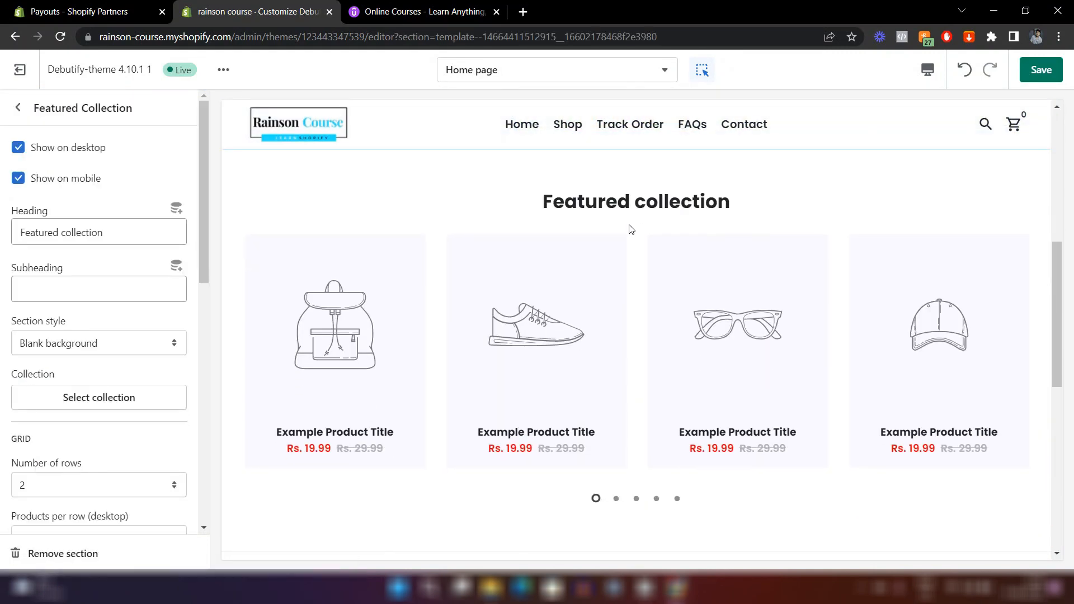
scroll(78, 280, "down", 2)
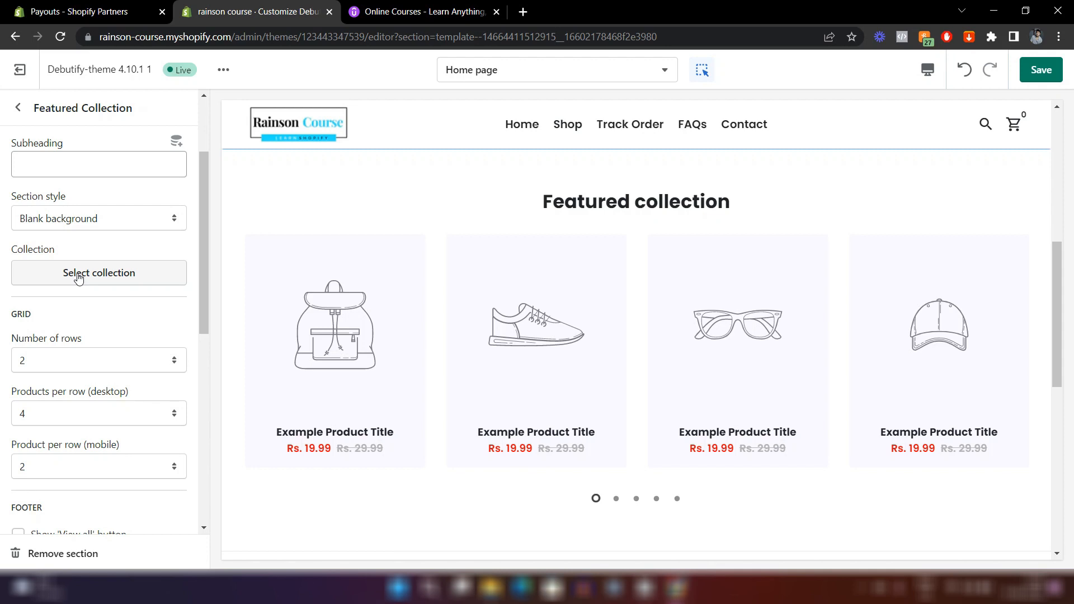
- Assign the Home page collection to the Featured Collection section
left_click(79, 278)
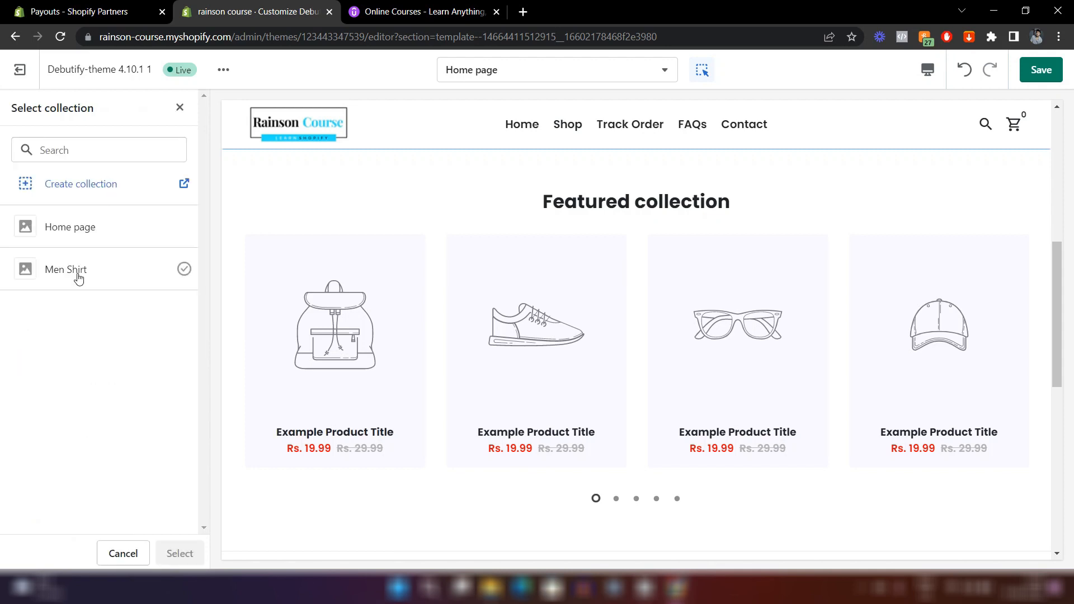
left_click(84, 229)
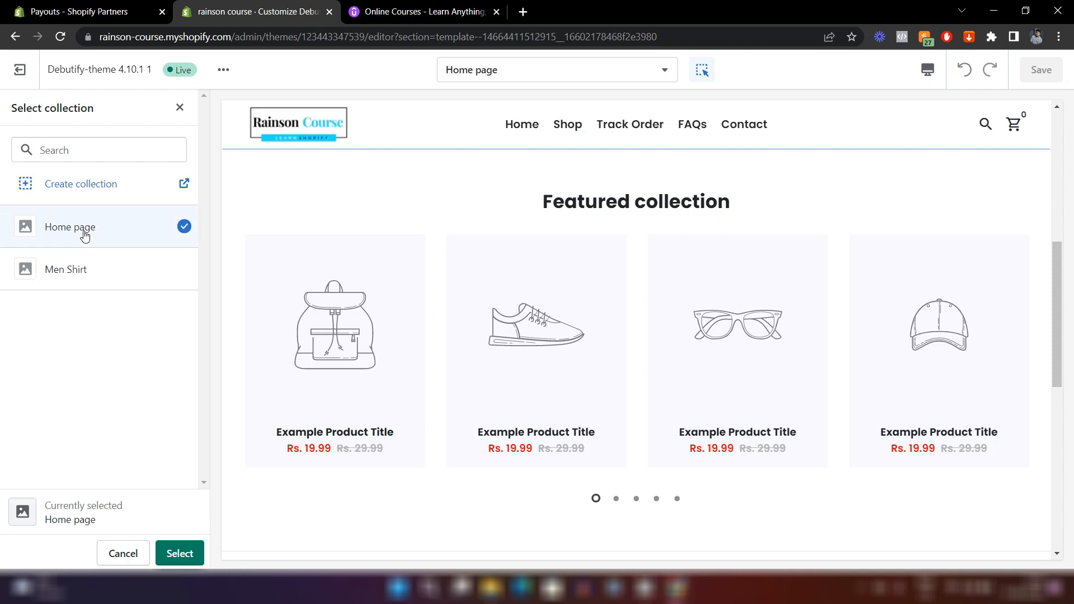
left_click(181, 553)
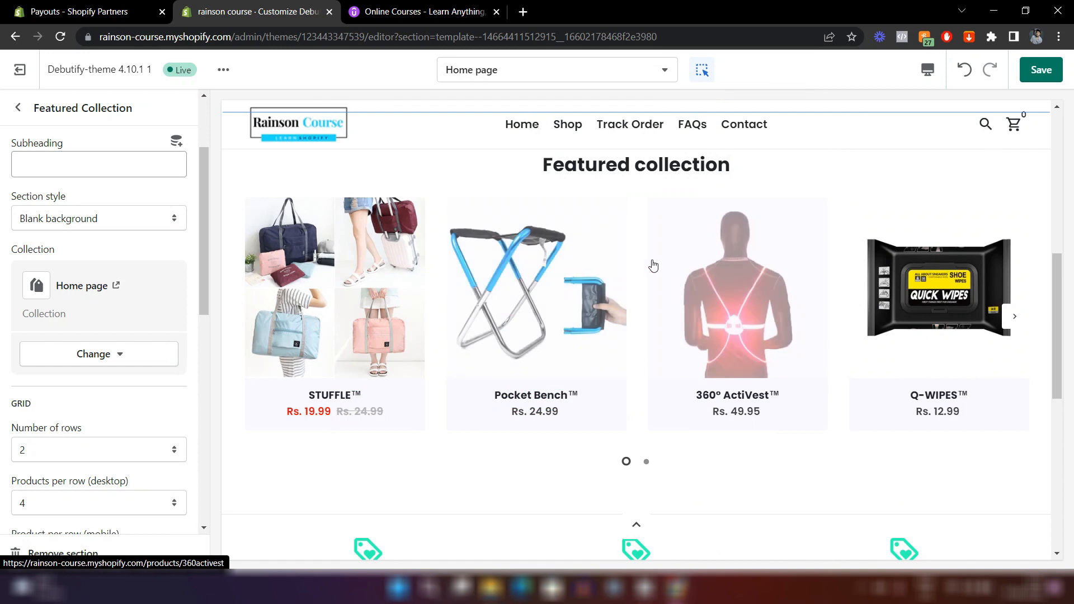
scroll(700, 437, "up", 3)
scroll(700, 436, "down", 2)
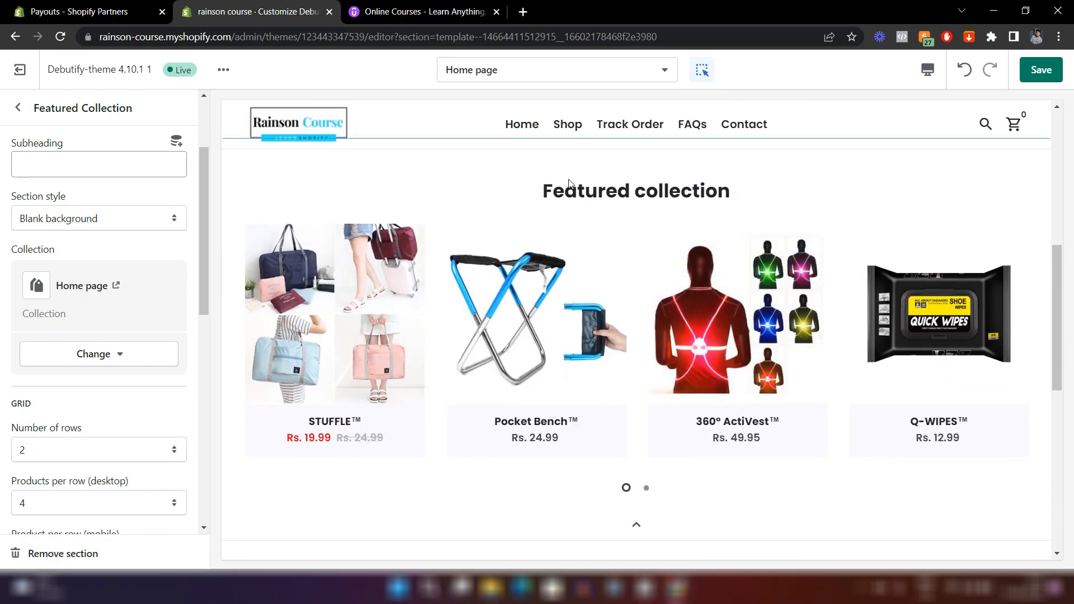
- Change the Featured Collection section's heading to "Best Sellers this week"
scroll(33, 235, "up", 2)
left_click(72, 233)
key("ctrl+a")
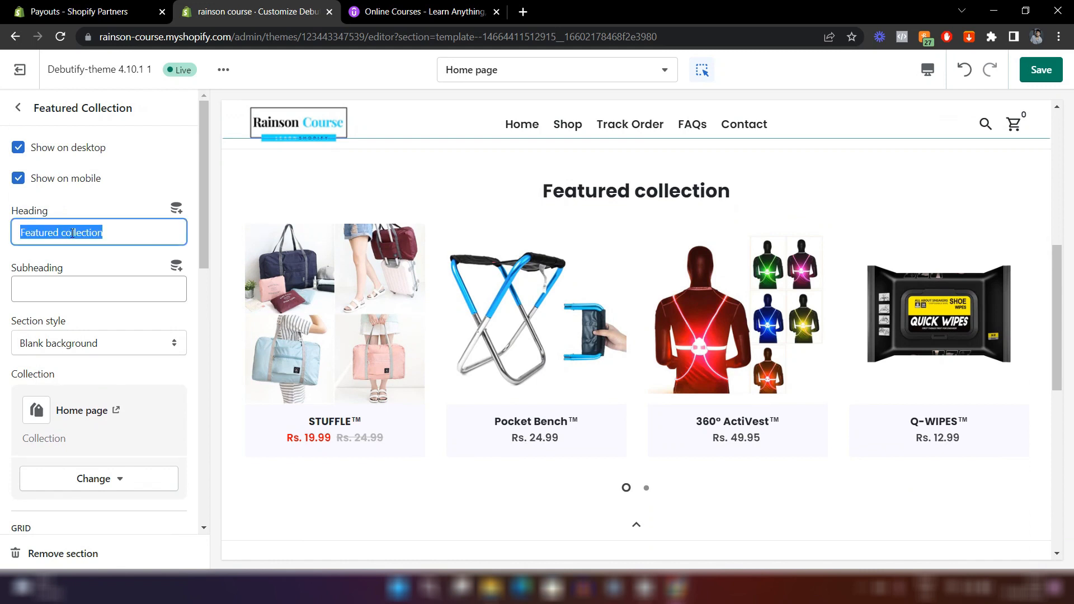
type("B")
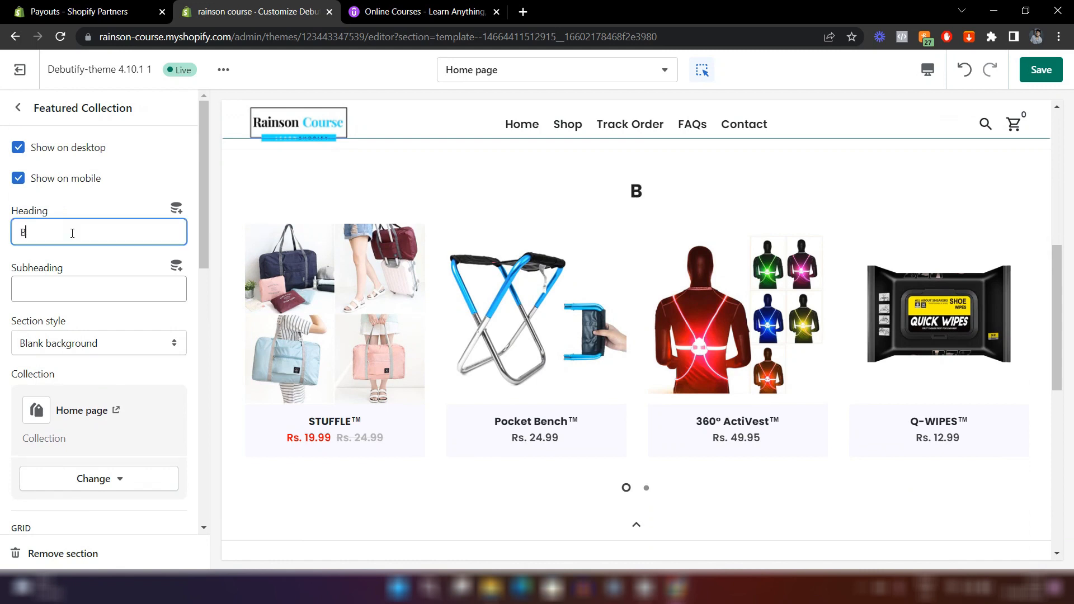
type("est Sellers this week")
scroll(506, 407, "down", 2)
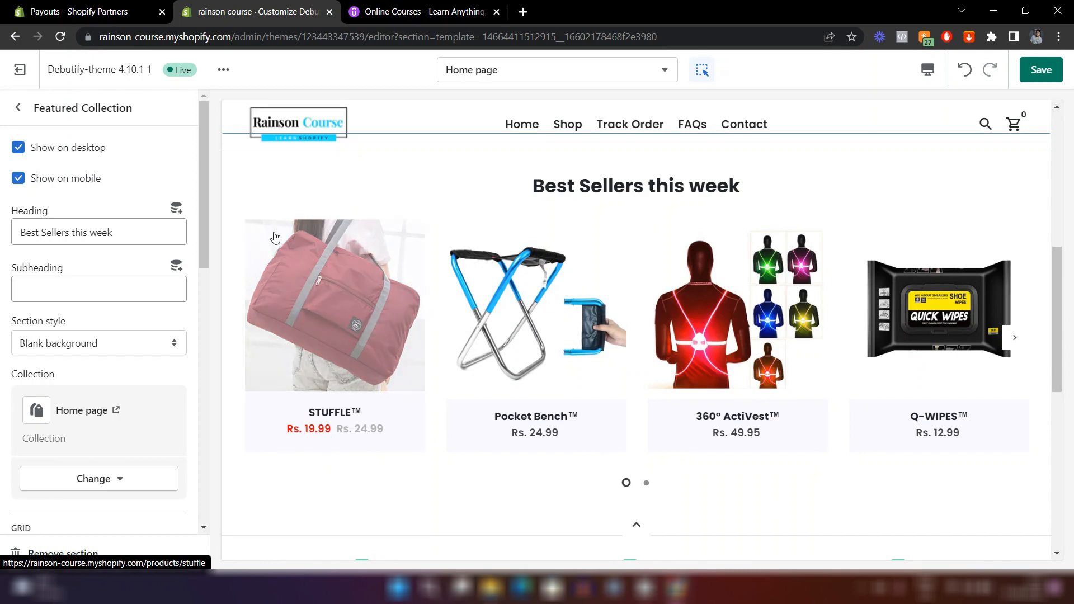
- Set the theme's sales price color to the recently used light blue #1CDDFF and save the theme
left_click(18, 107)
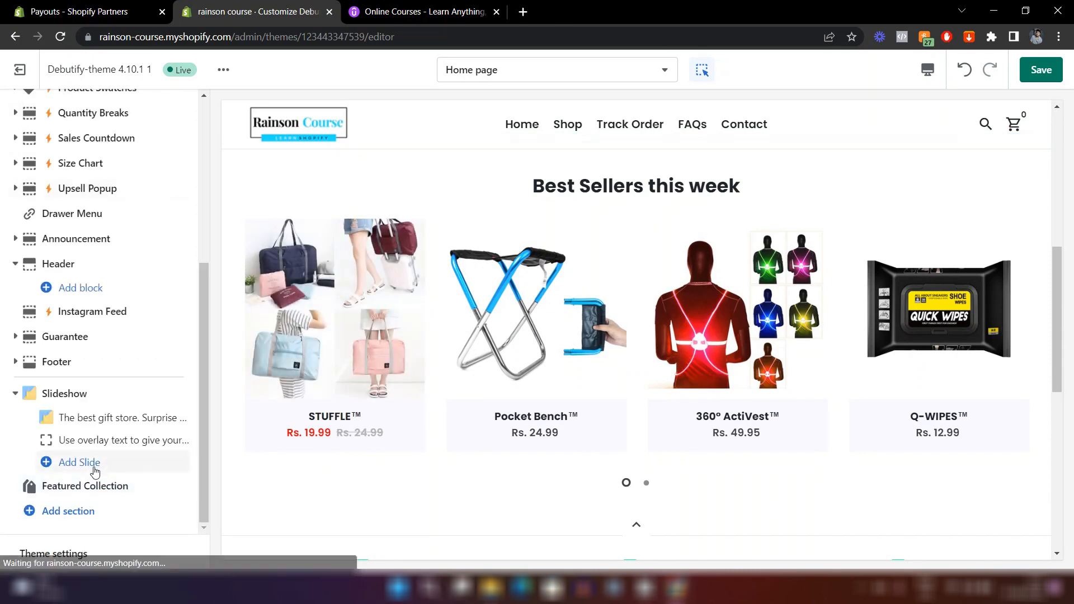
left_click(51, 558)
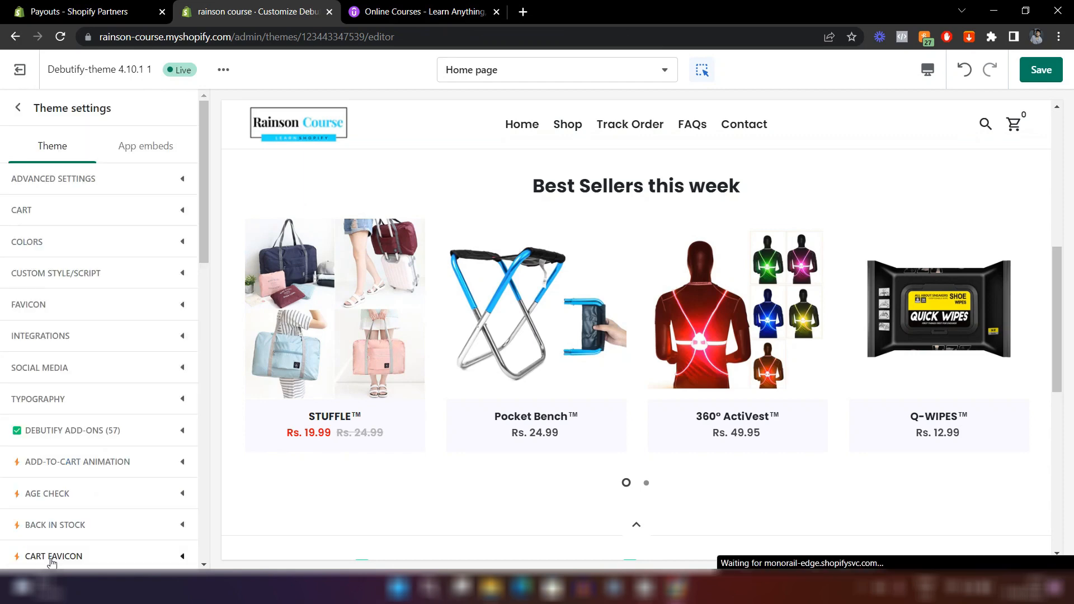
left_click(94, 256)
scroll(95, 261, "down", 10)
scroll(96, 261, "down", 1)
scroll(127, 413, "down", 6)
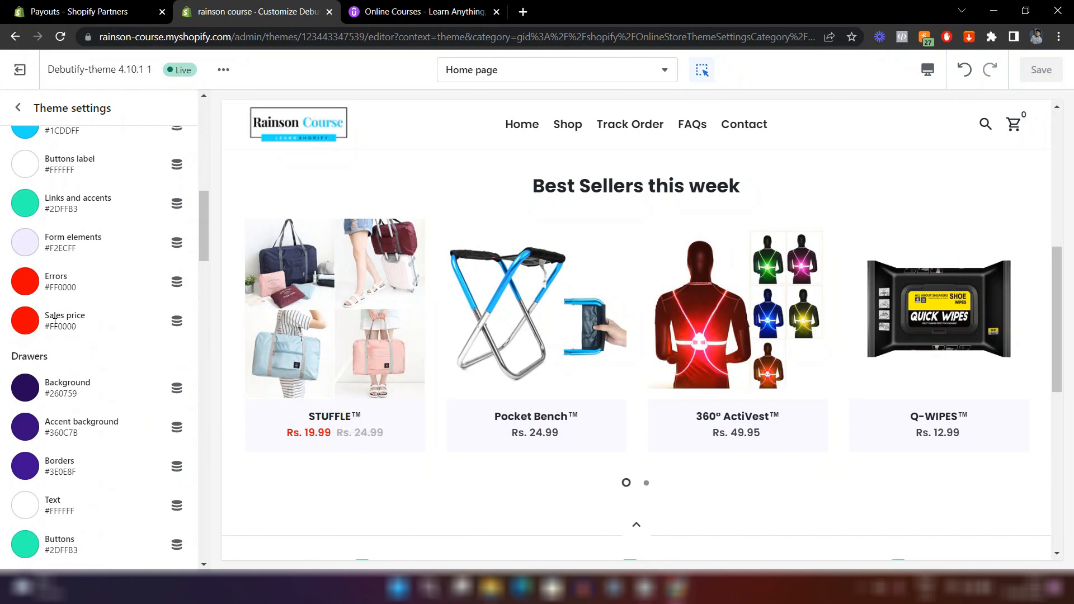
left_click(24, 321)
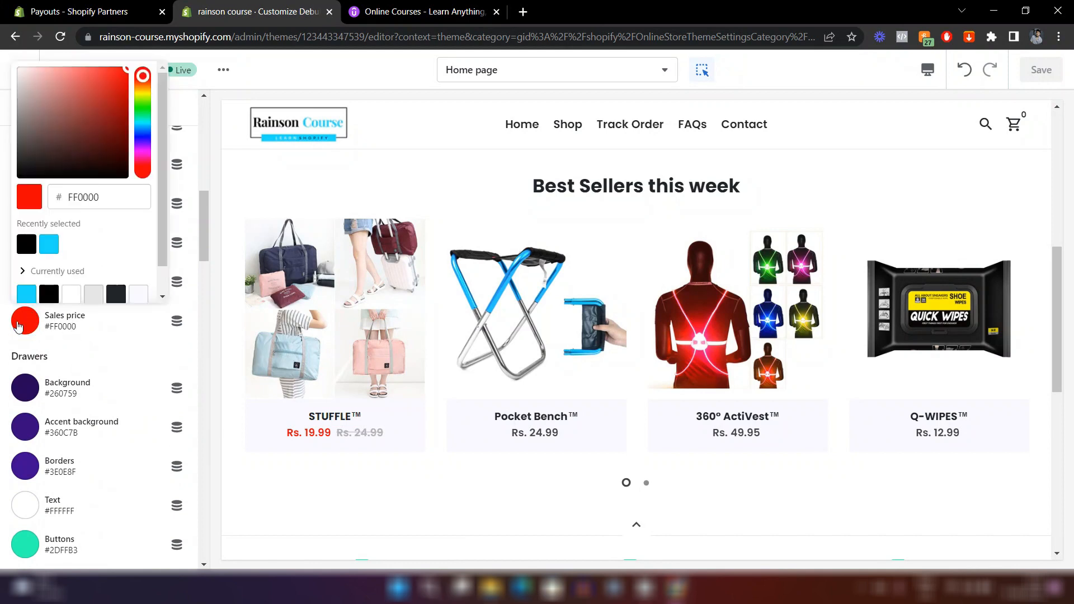
left_click(49, 246)
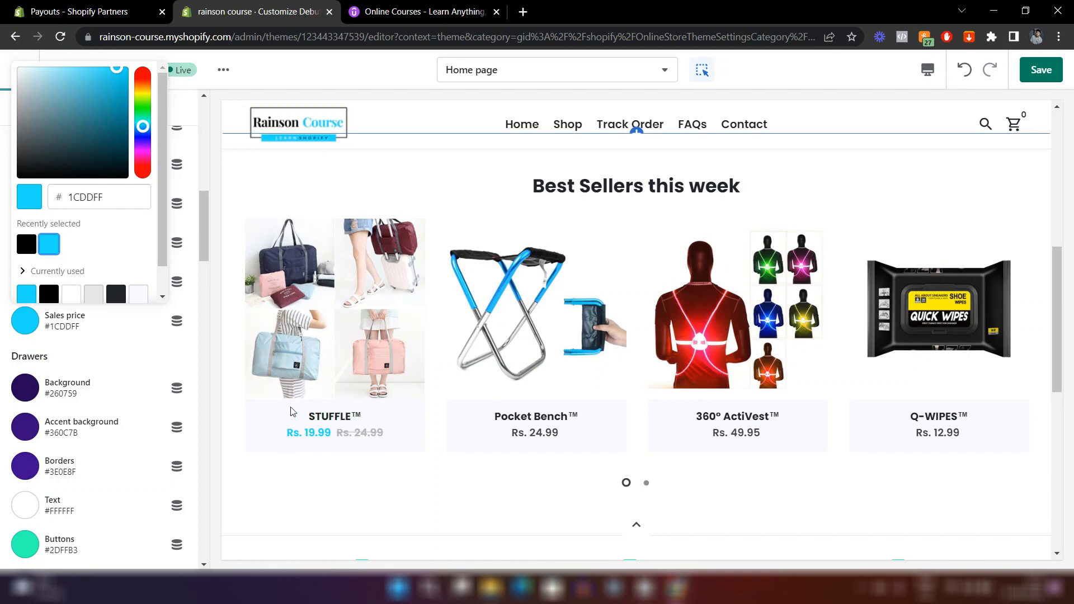
left_click(392, 480)
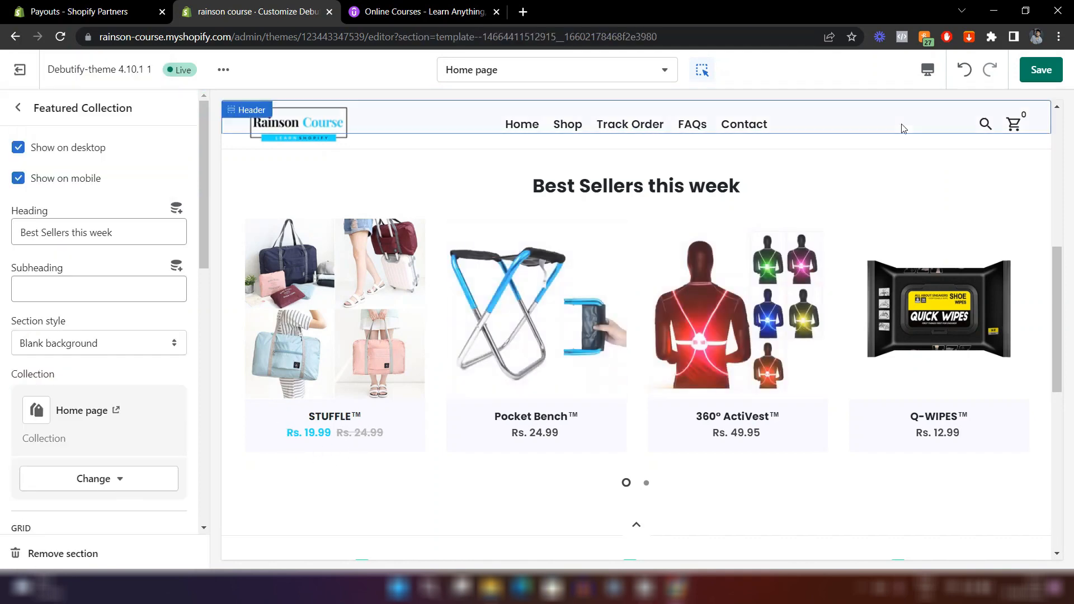
left_click(1052, 79)
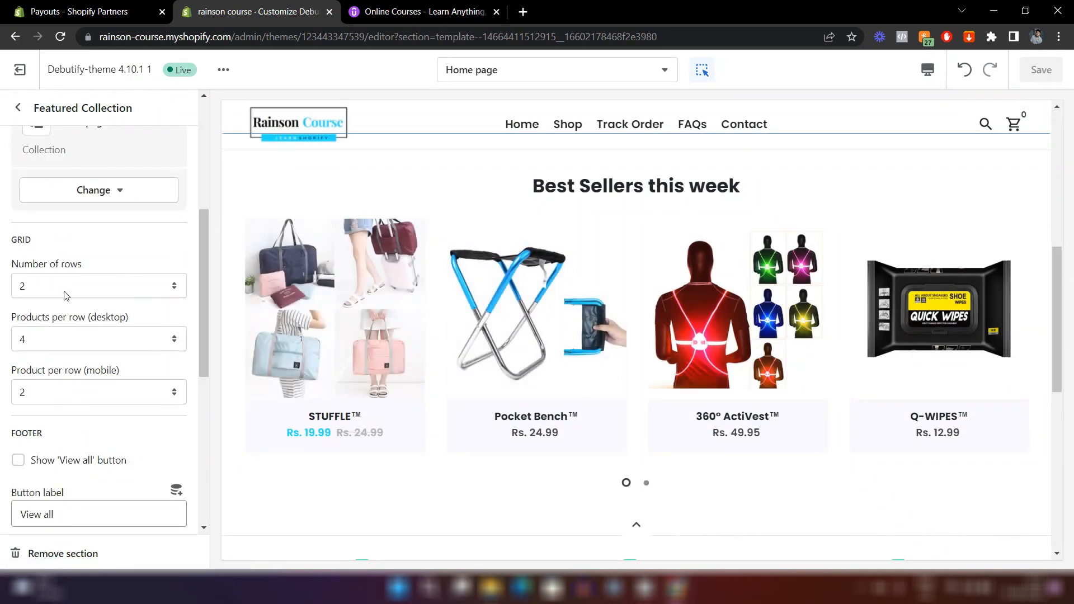
- Enable the 'View all' button in the footer of the Featured Collection section
scroll(67, 297, "down", 1)
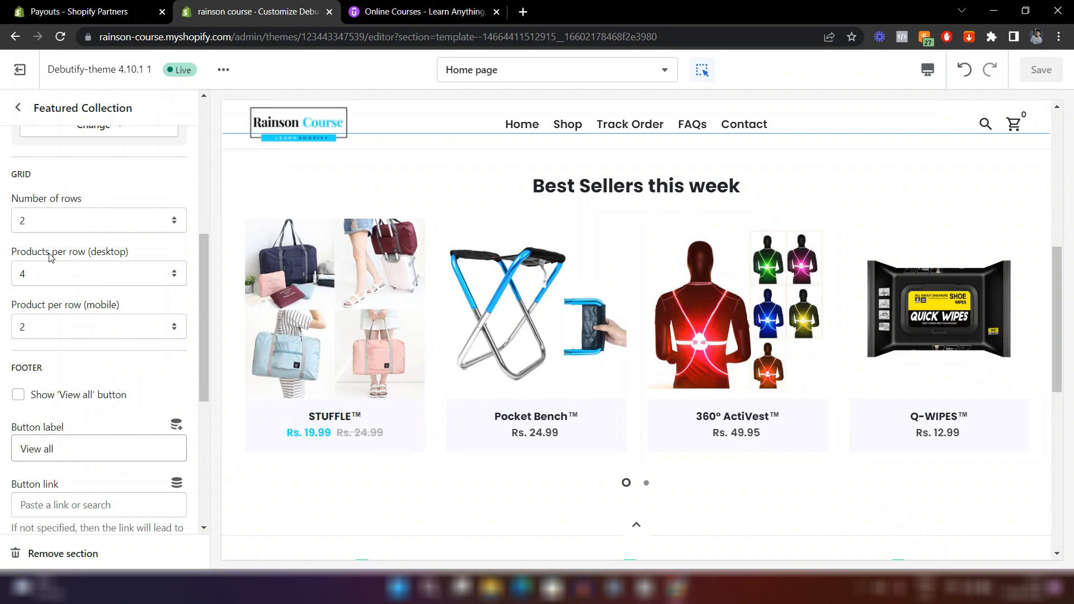
scroll(120, 304, "down", 3)
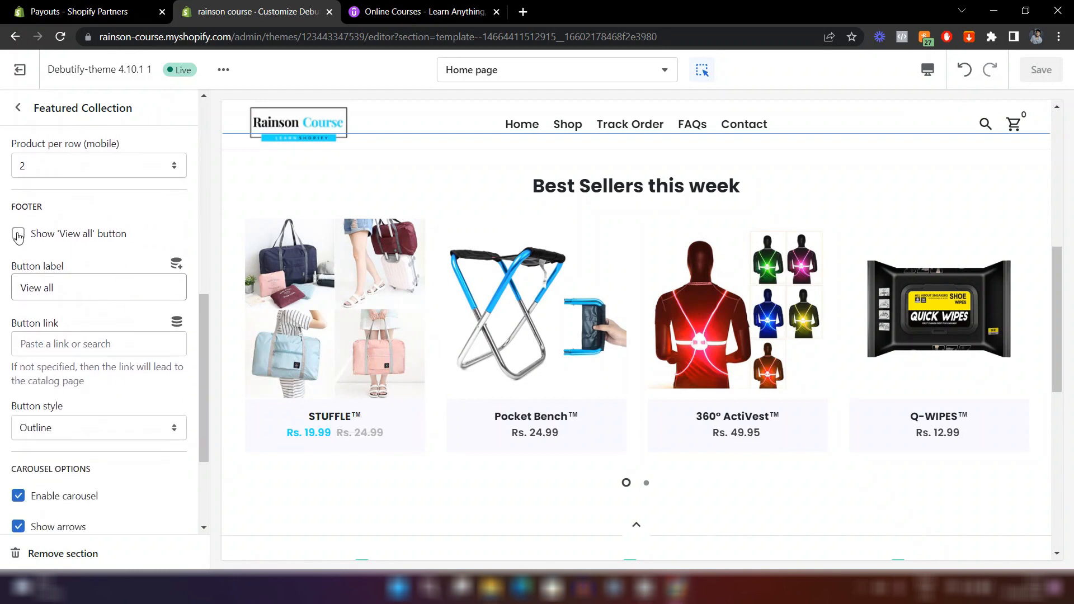
left_click(18, 235)
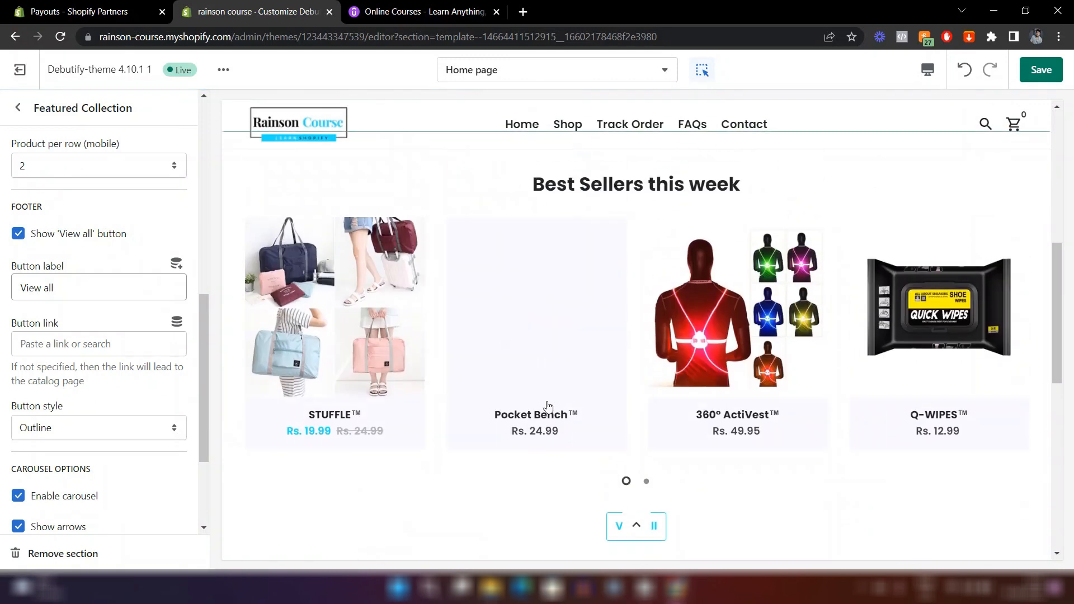
scroll(92, 298, "down", 3)
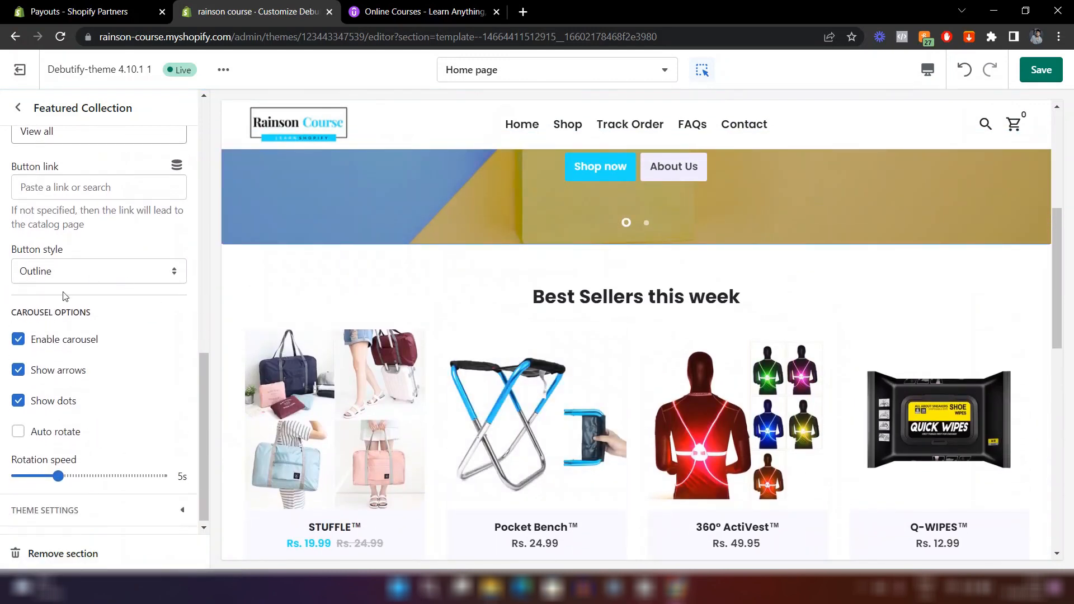
- Review the section's carousel options and look over the home page preview from the slideshow to the guarantees
scroll(67, 349, "down", 1)
scroll(509, 310, "down", 5)
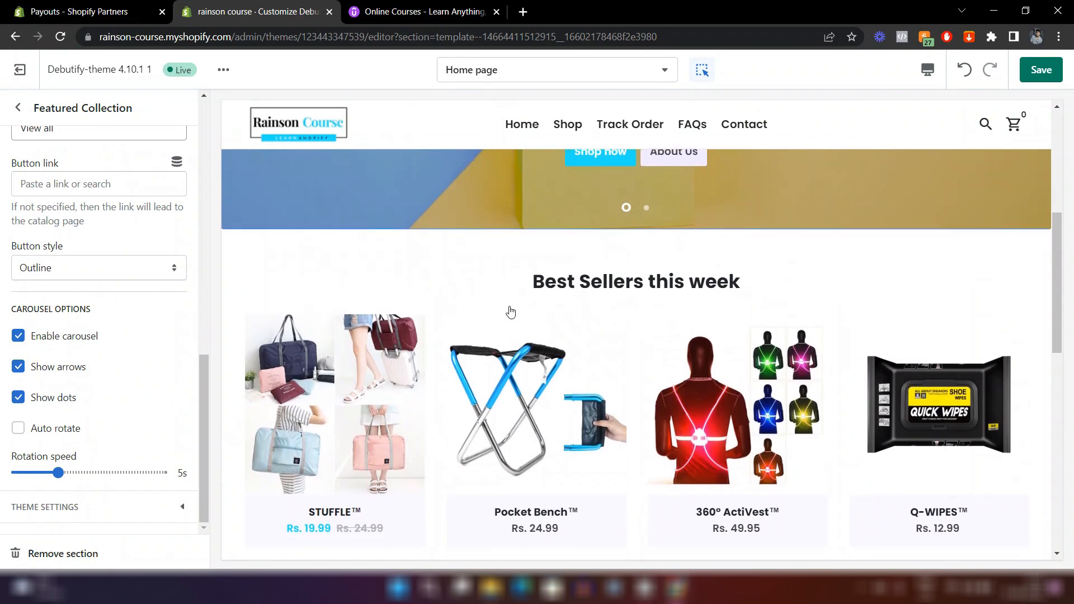
scroll(444, 271, "up", 2)
scroll(486, 259, "up", 3)
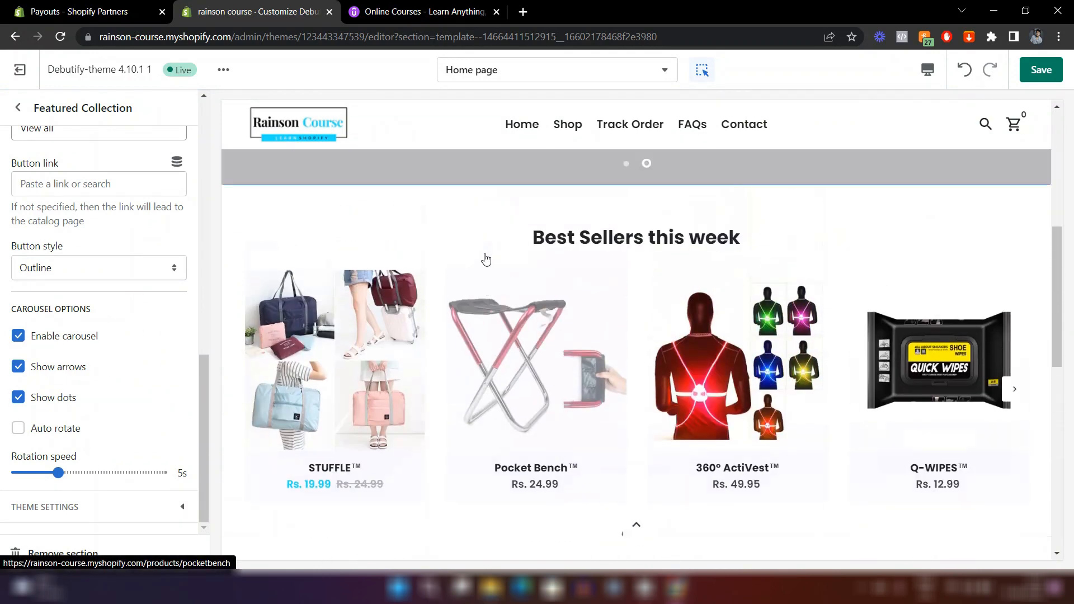
scroll(487, 393, "down", 3)
scroll(487, 393, "down", 3)
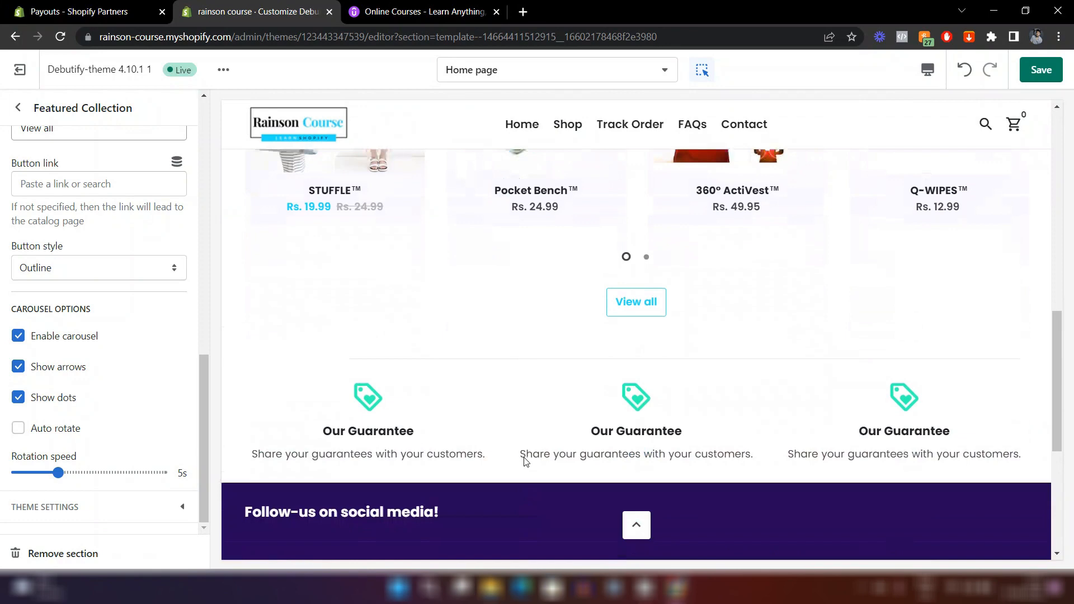
scroll(524, 458, "up", 6)
scroll(524, 458, "up", 2)
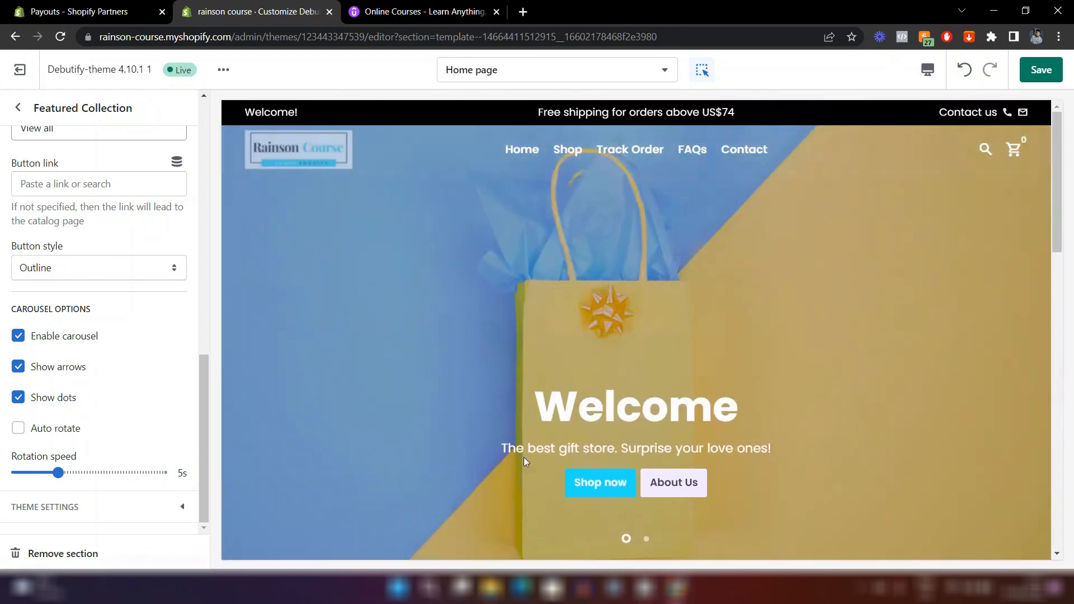
- Add a Featured Product section to the home page below the Featured Collection
left_click(18, 108)
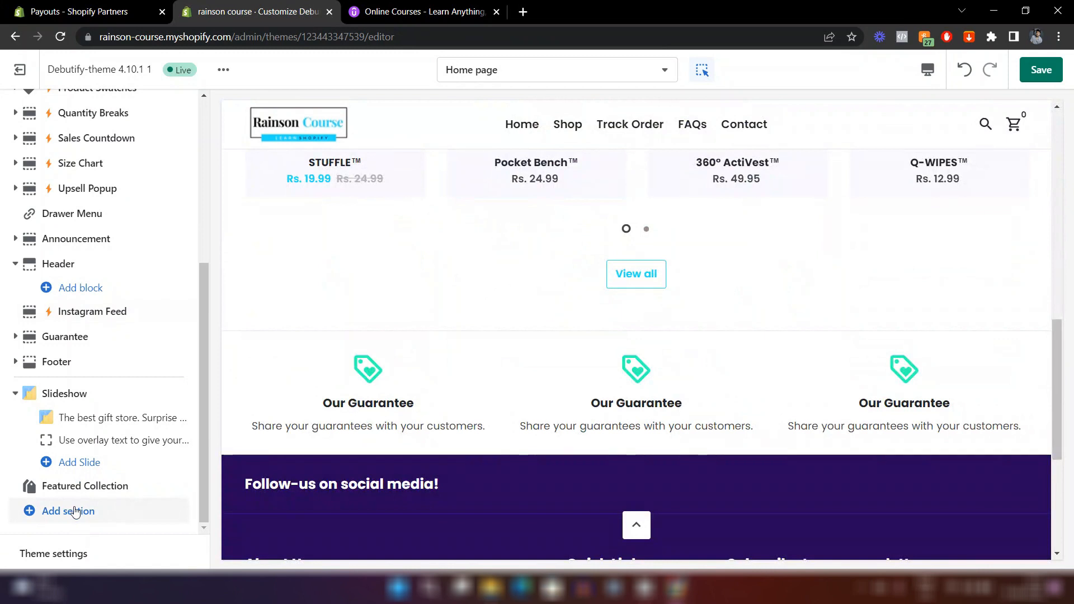
left_click(76, 512)
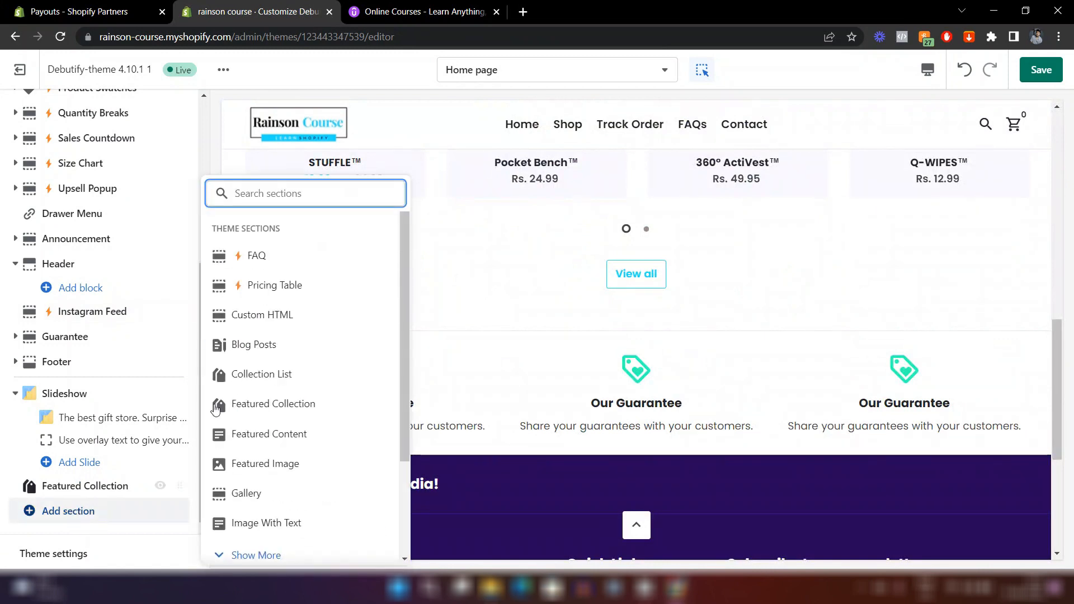
scroll(287, 367, "down", 5)
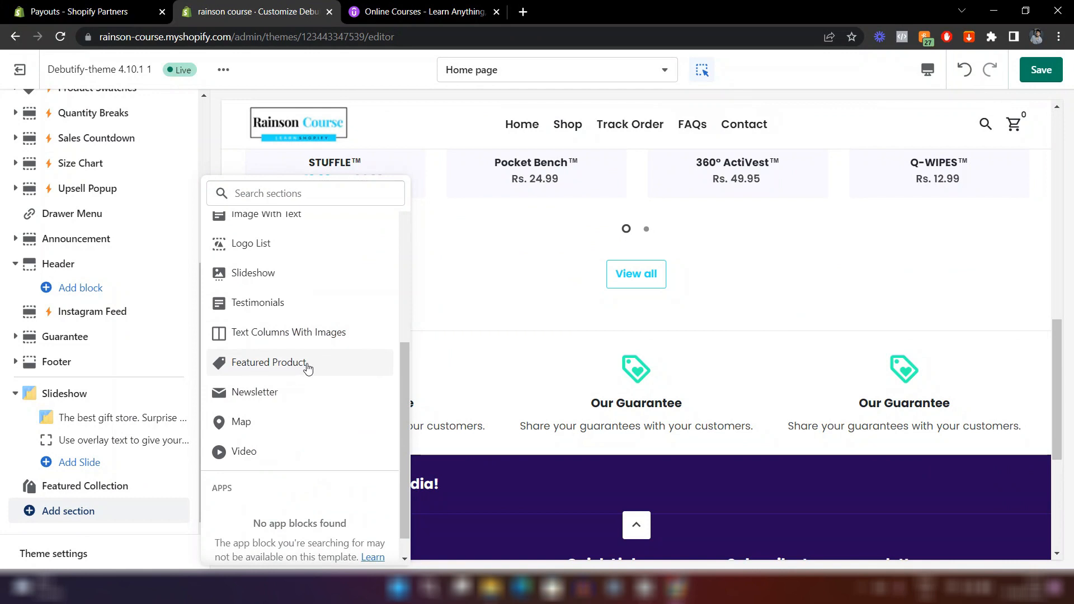
left_click(308, 367)
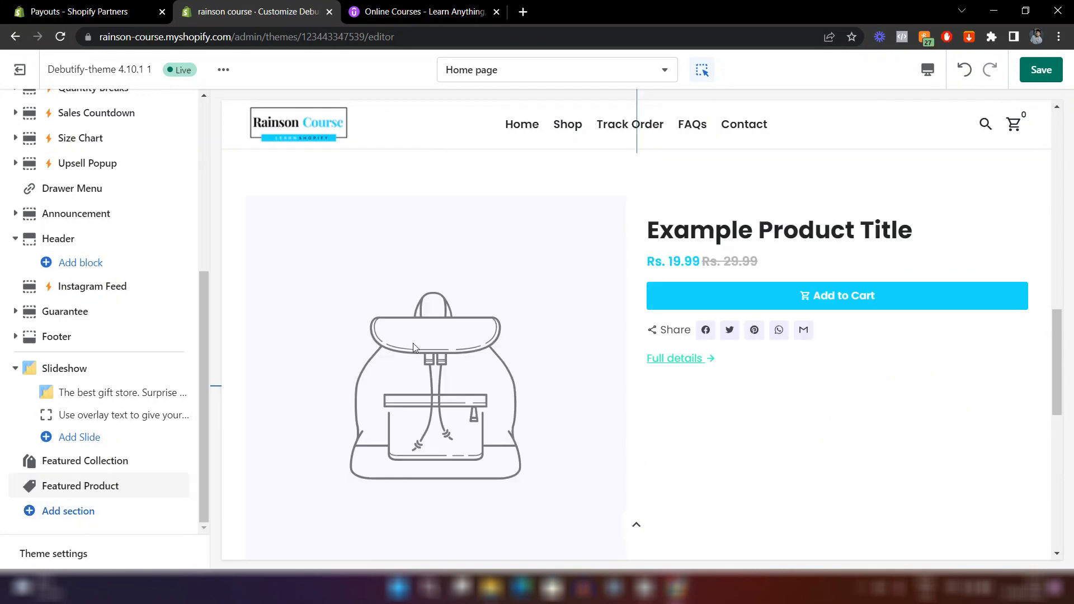
- Assign the Sparkly Agent™ product to the Featured Product section
left_click(101, 487)
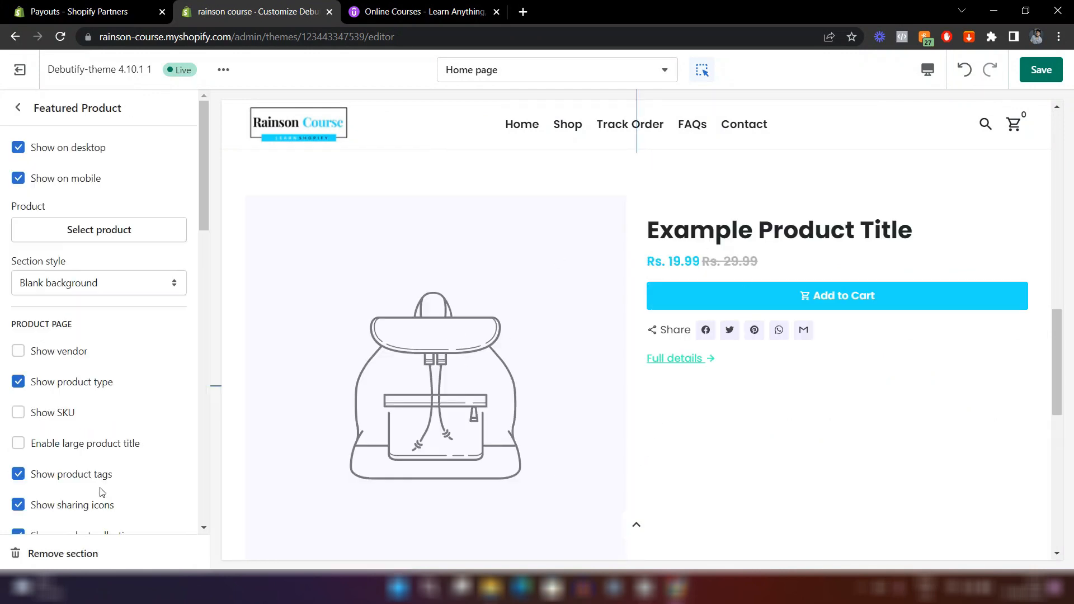
left_click(116, 245)
scroll(118, 291, "down", 5)
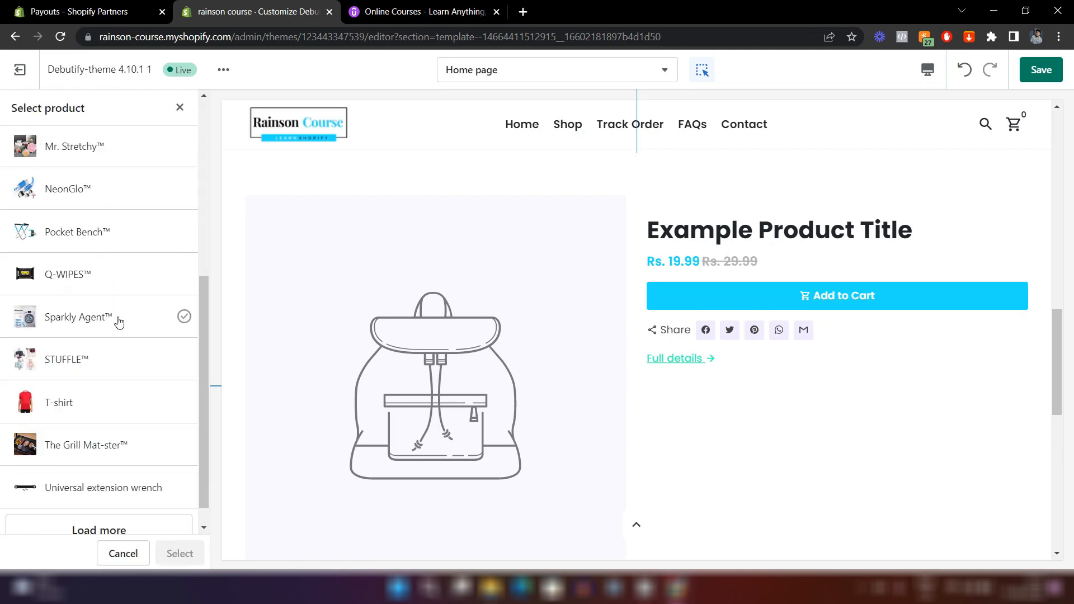
left_click(119, 322)
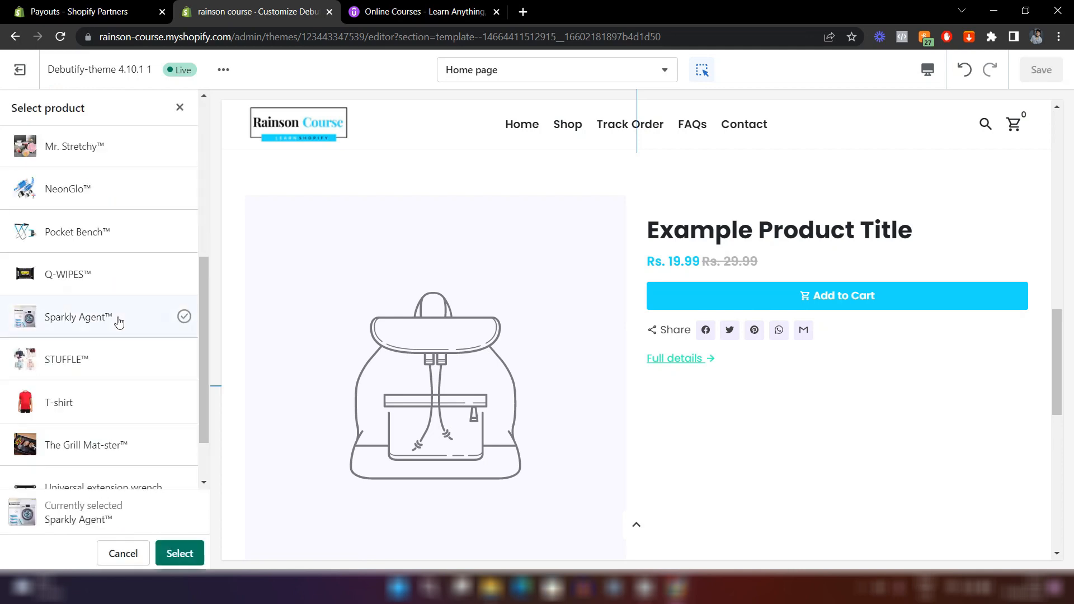
left_click(180, 554)
scroll(683, 300, "down", 2)
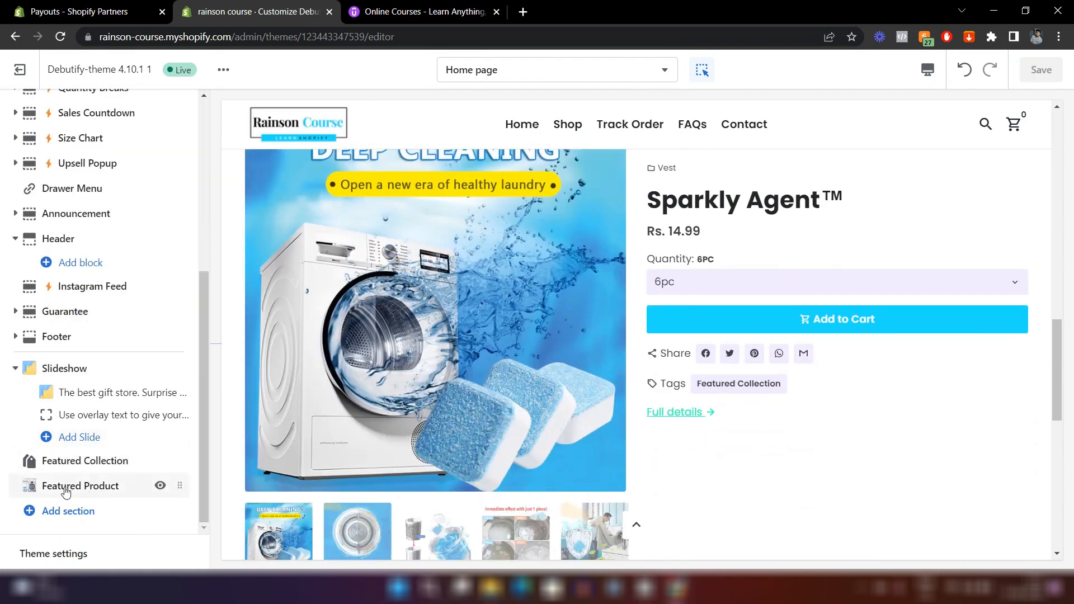
- Turn off the product type display in the Featured Product section's product page settings
left_click(110, 487)
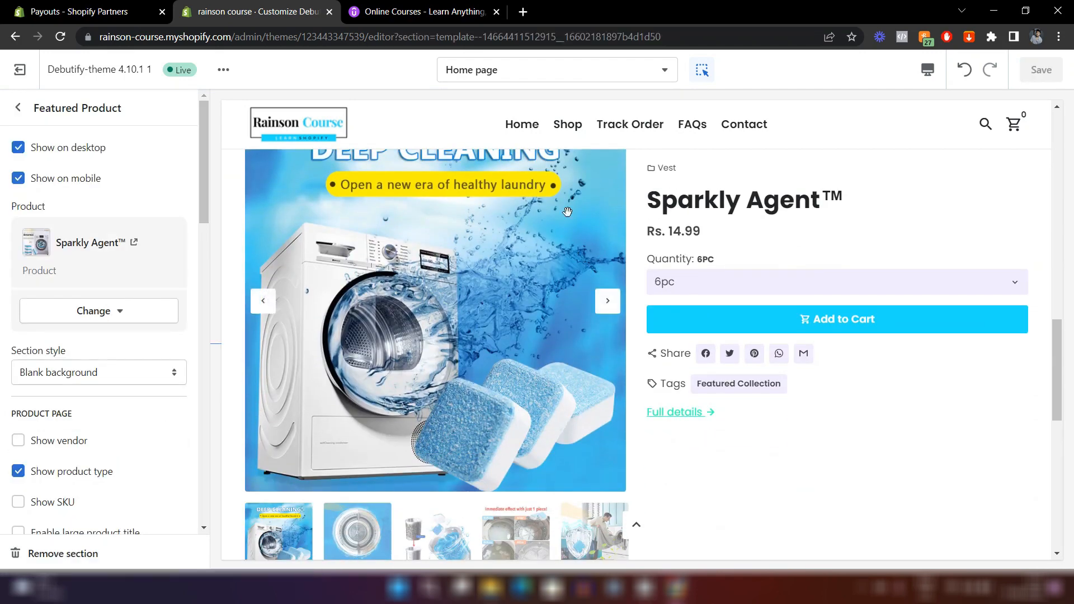
scroll(128, 409, "down", 3)
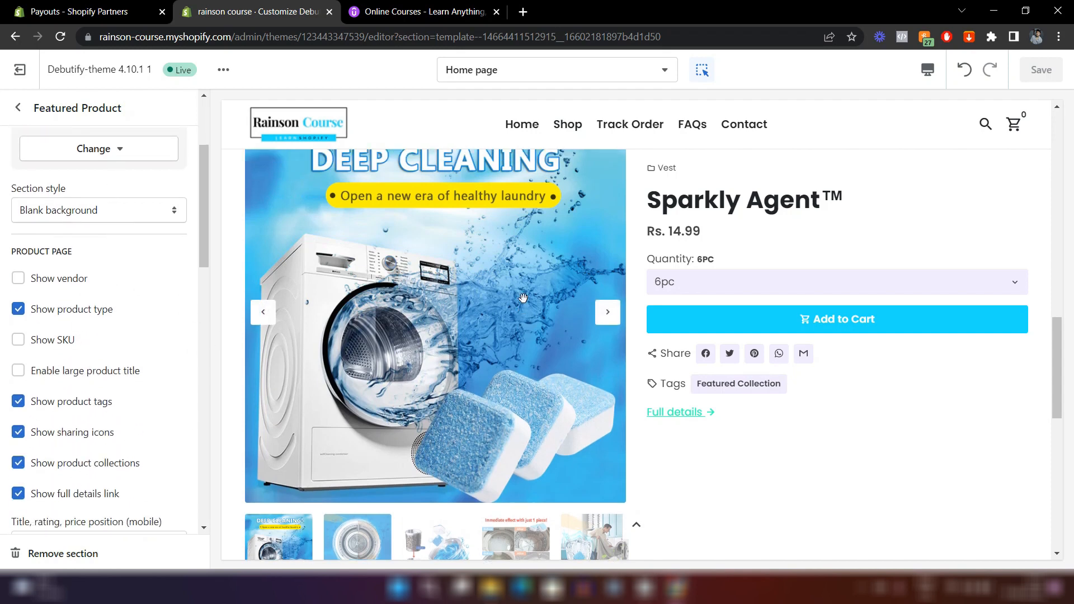
scroll(118, 386, "down", 1)
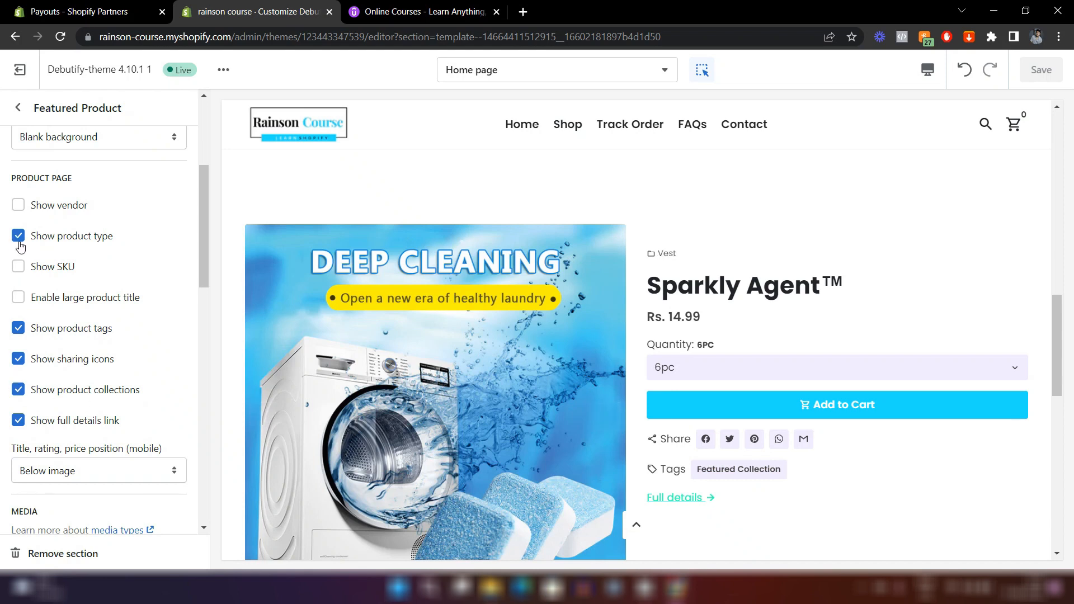
left_click(19, 237)
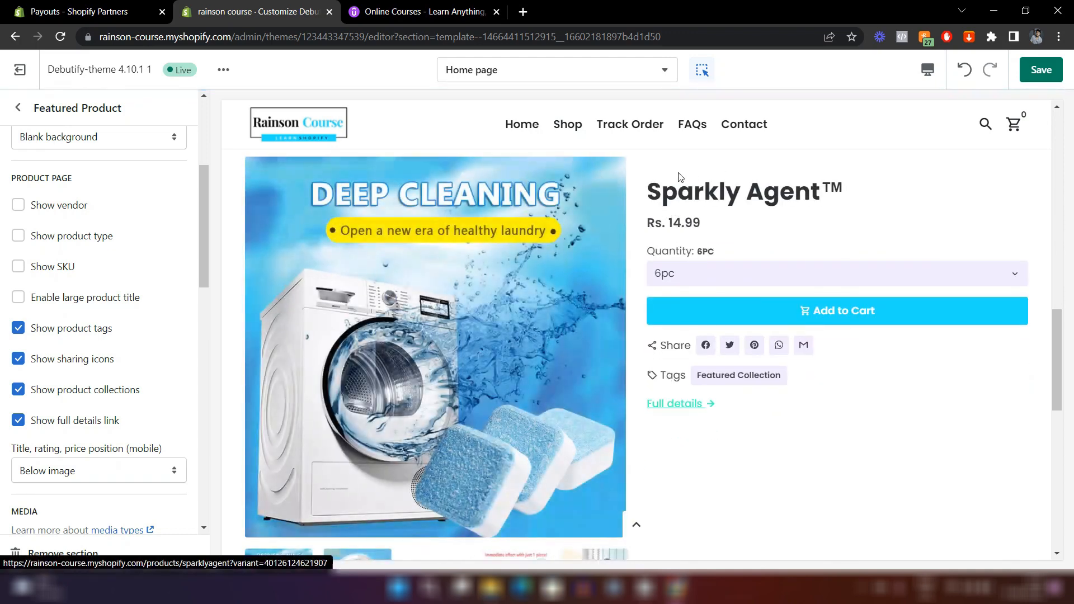
scroll(680, 238, "up", 1)
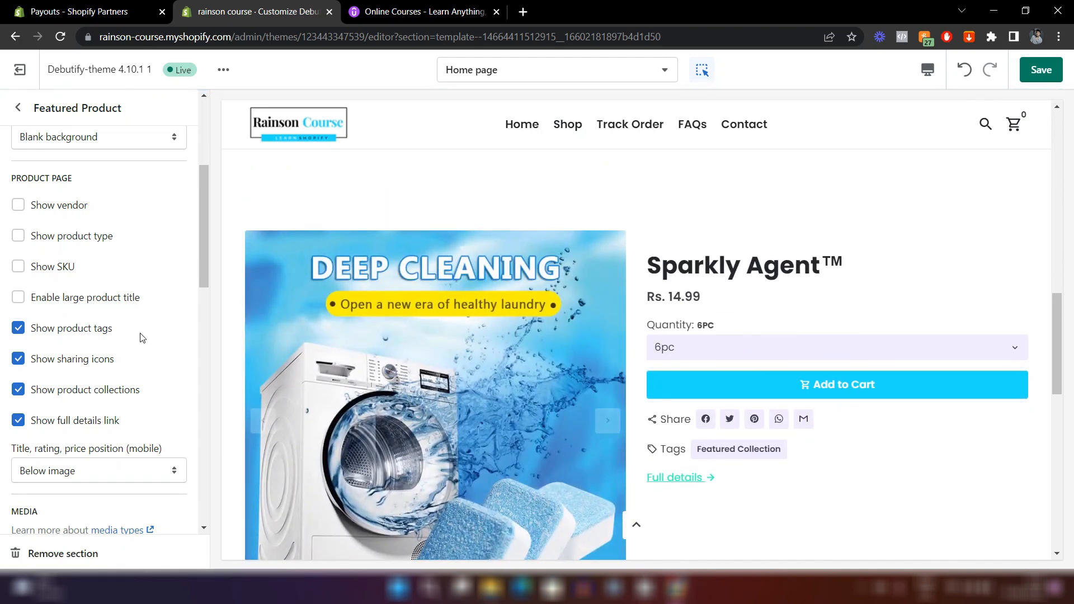
- Turn off the product tags display in the Featured Product section's product page settings
left_click(16, 330)
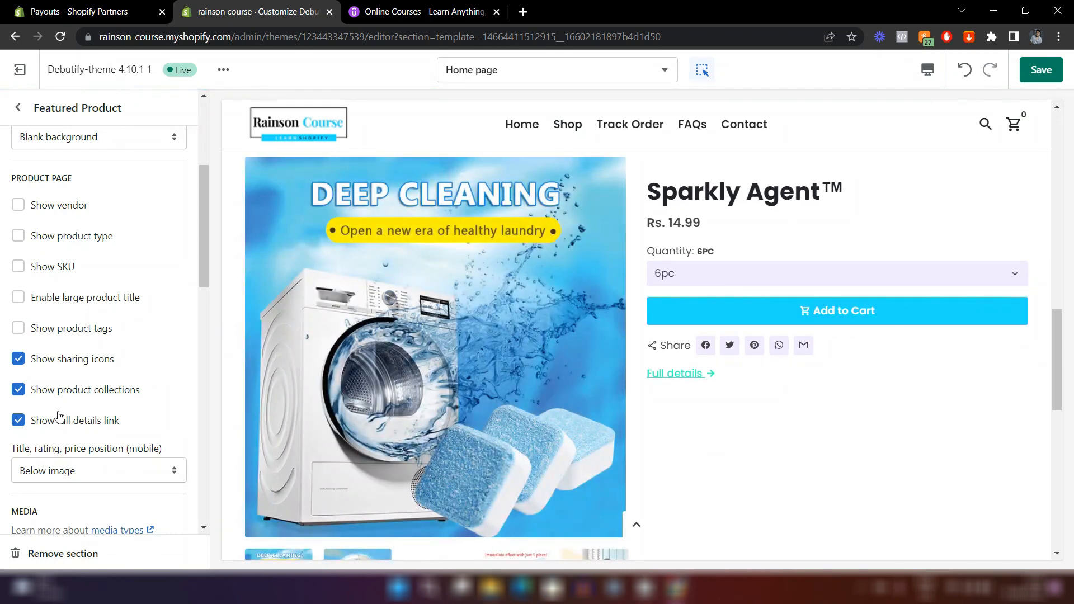
- Show the product description in the Featured Product section and check how it appears in the home page preview
scroll(59, 416, "down", 2)
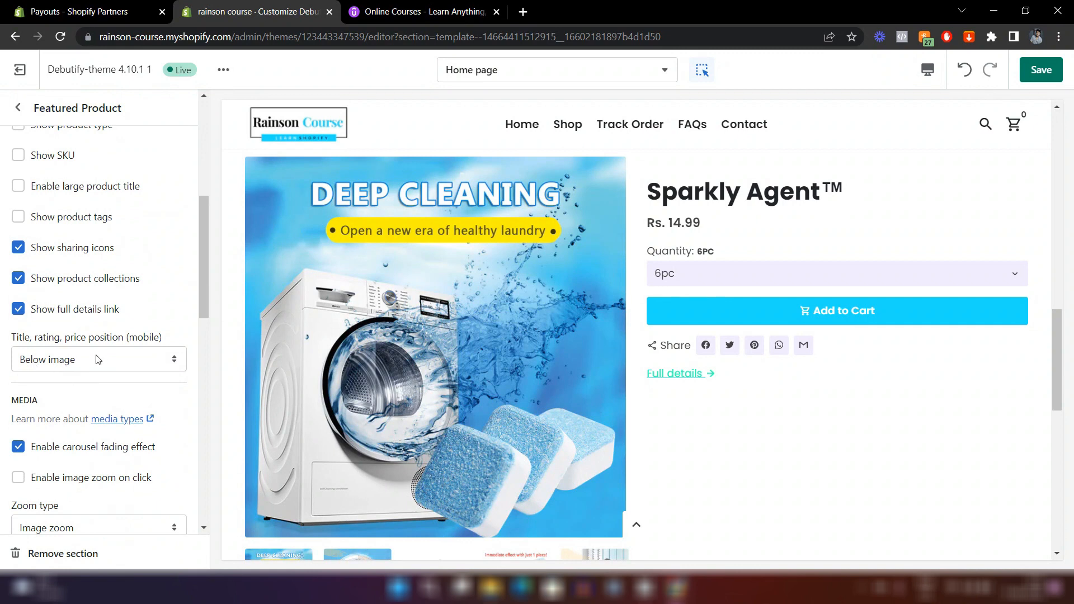
scroll(118, 359, "down", 3)
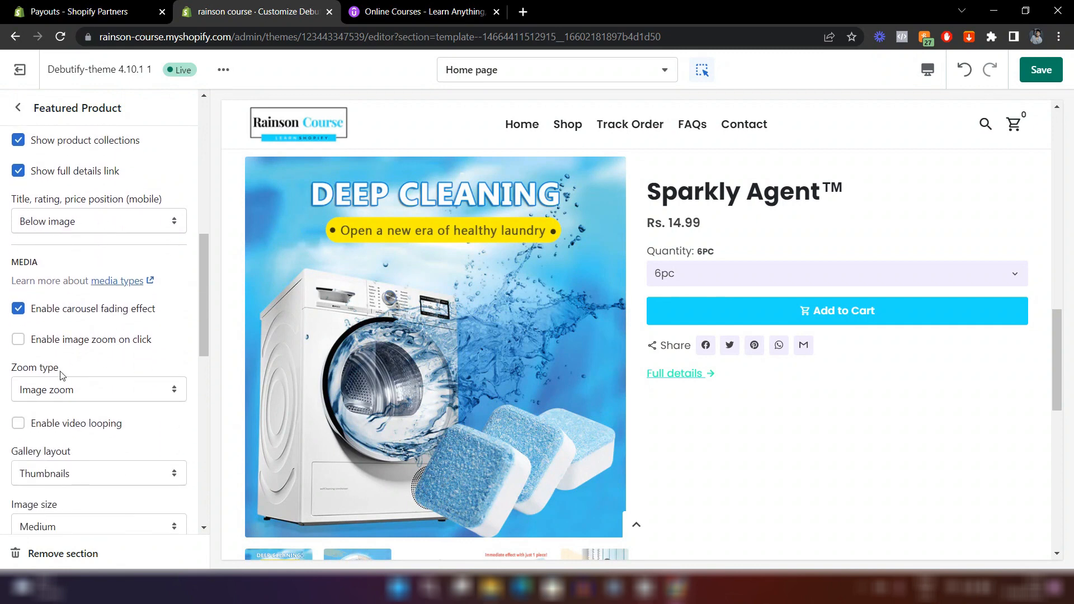
scroll(61, 374, "down", 8)
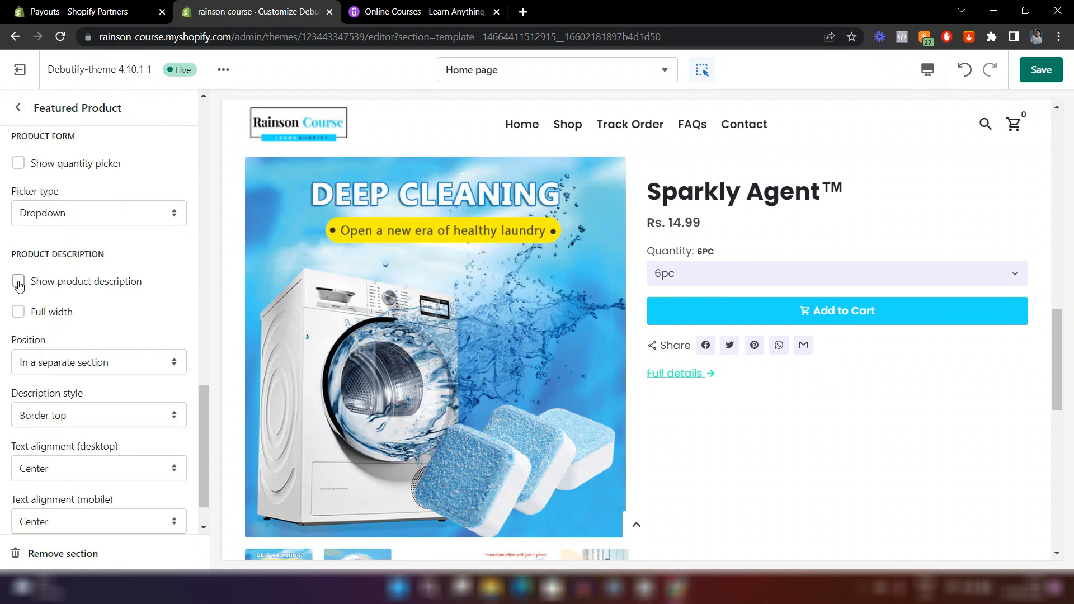
left_click(19, 284)
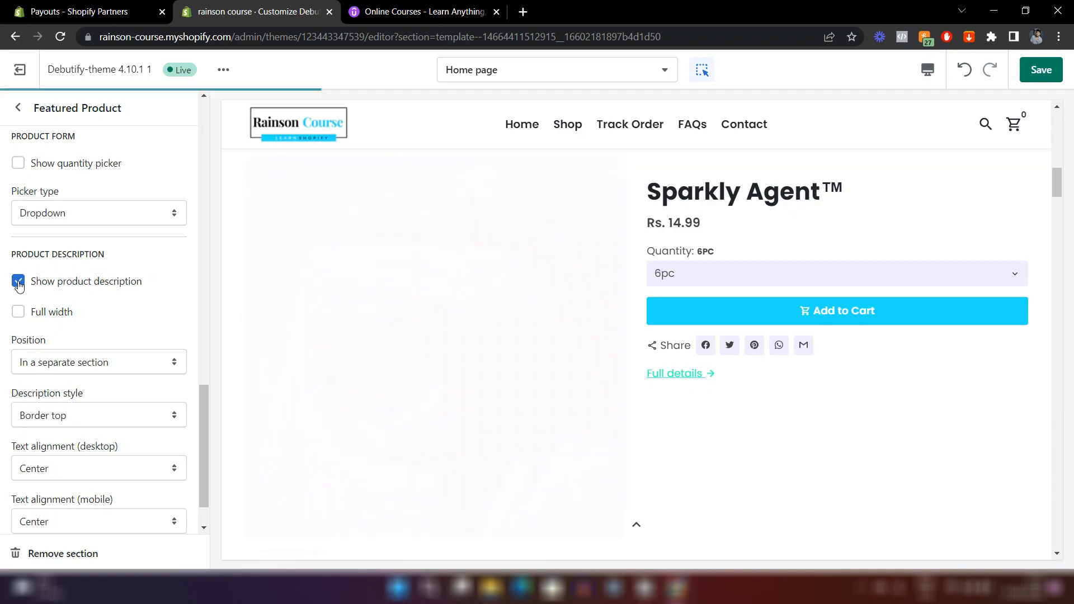
scroll(450, 358, "down", 7)
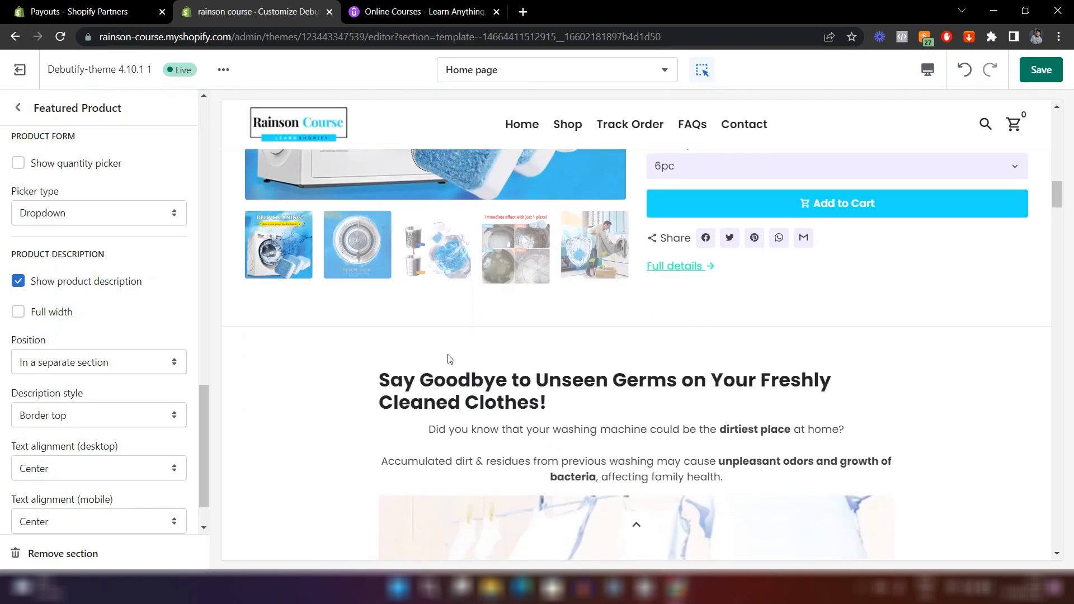
scroll(449, 358, "down", 7)
scroll(449, 358, "up", 7)
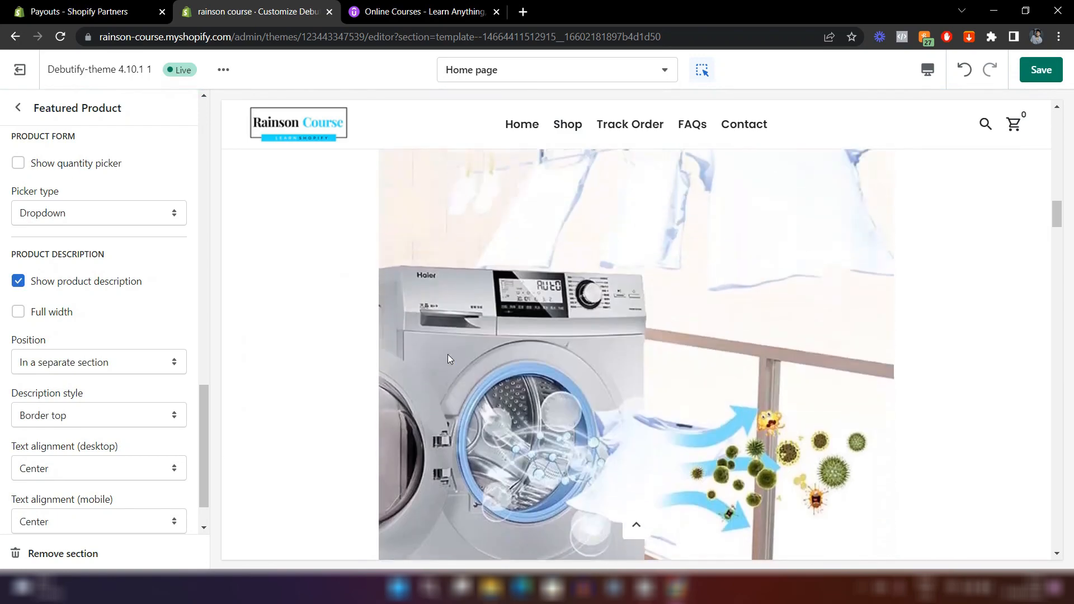
scroll(450, 358, "up", 3)
scroll(448, 358, "down", 2)
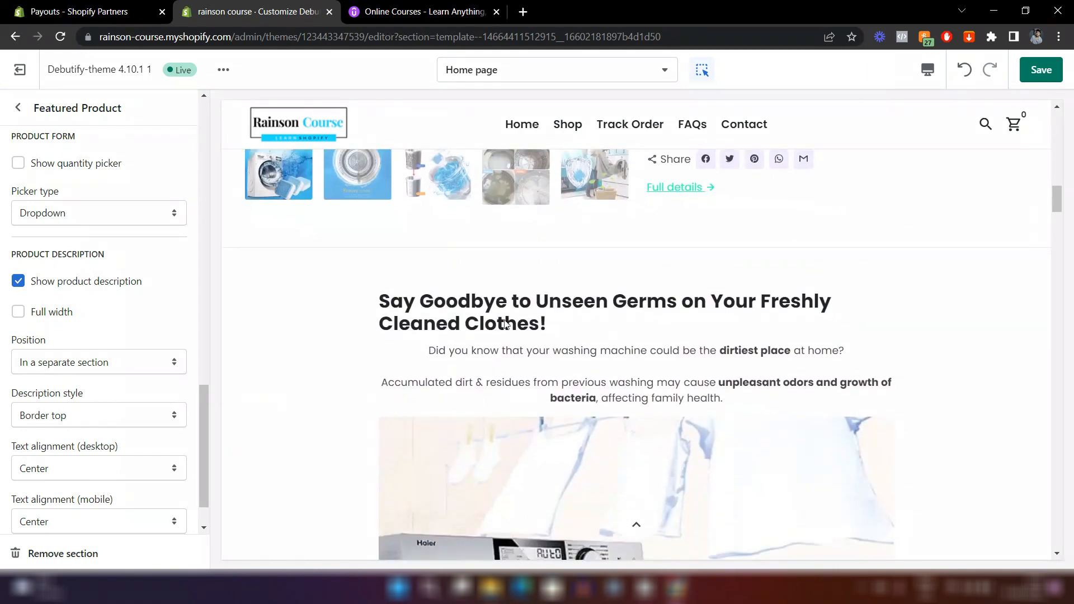
scroll(504, 323, "up", 3)
scroll(502, 320, "up", 3)
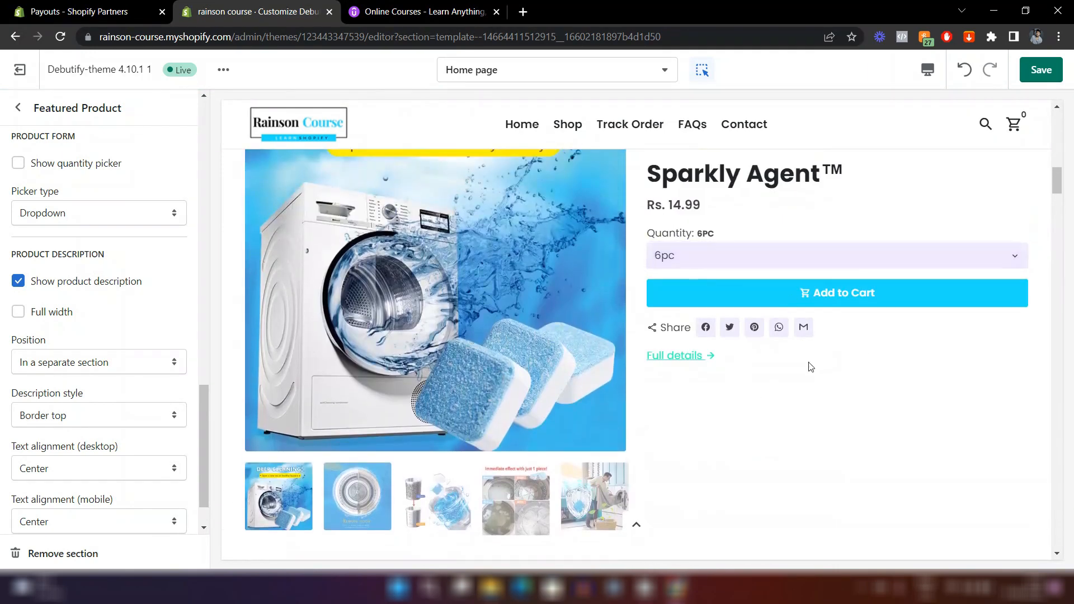
- Set the product description's position to Under add-to-cart button and look through the description in the preview
left_click(85, 363)
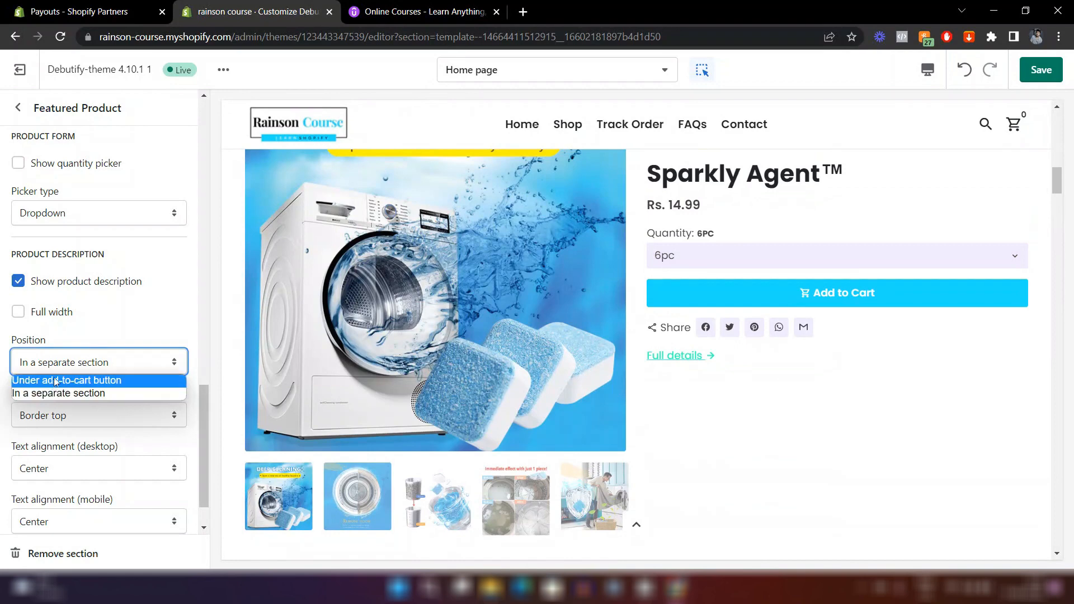
left_click(35, 383)
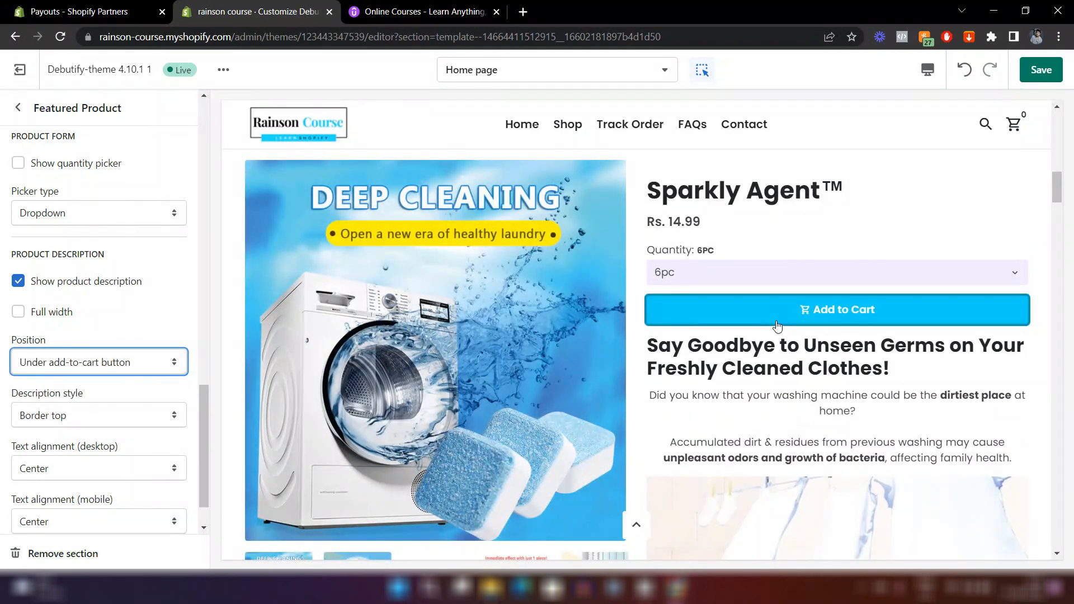
scroll(148, 446, "down", 1)
scroll(820, 327, "down", 10)
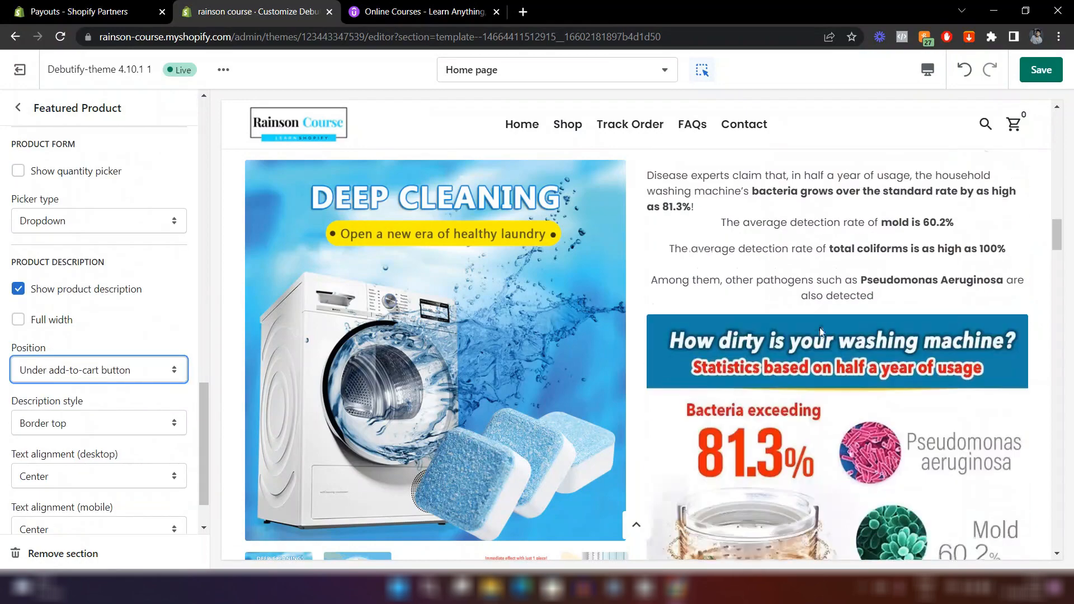
scroll(820, 328, "down", 8)
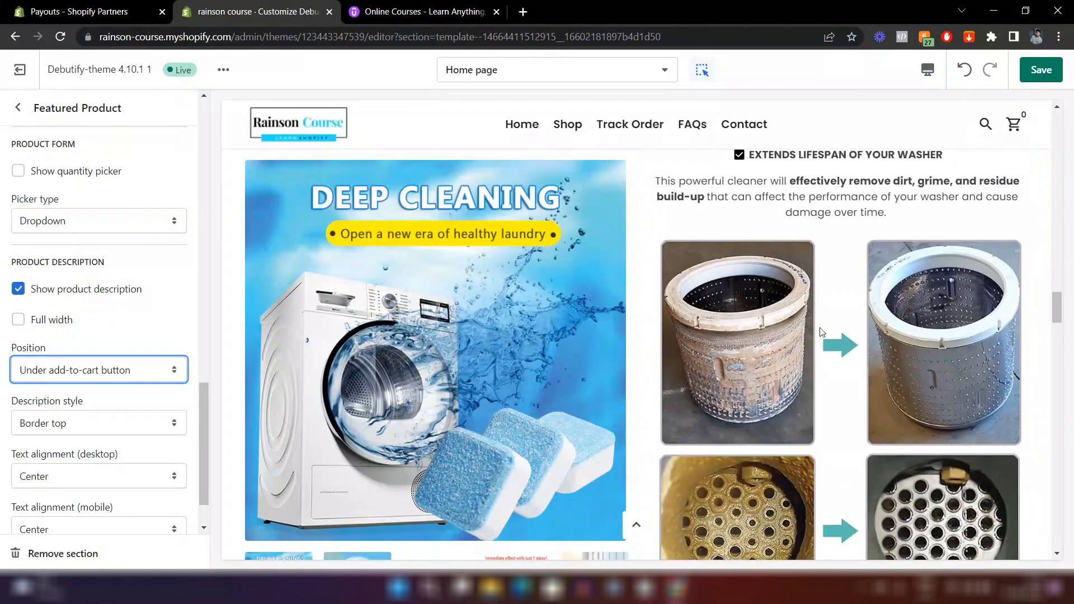
scroll(822, 412, "down", 10)
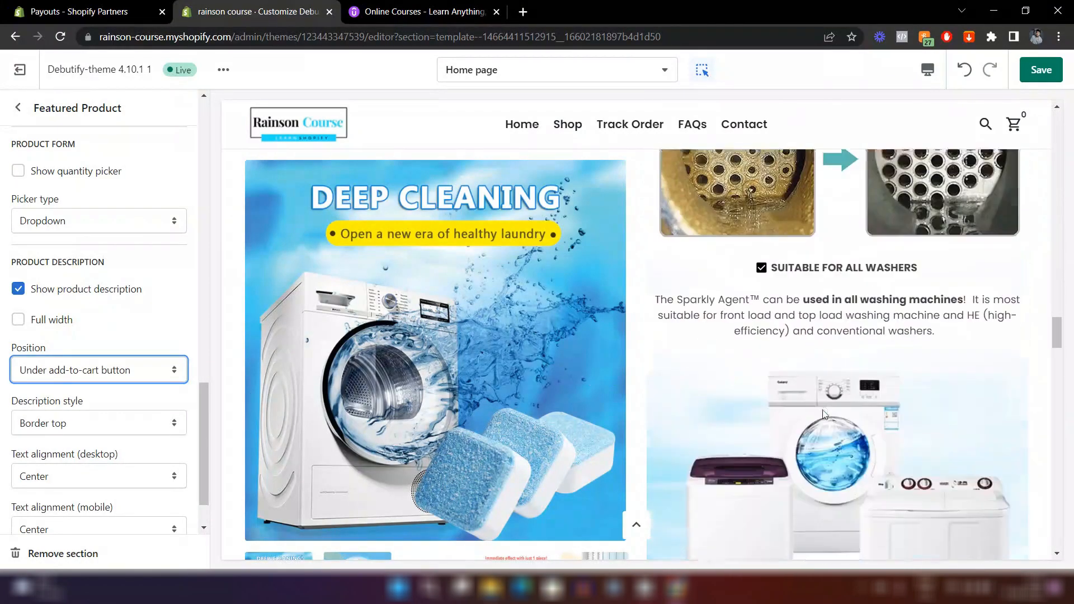
- Turn off the product description again and check the Sparkly Agent™ section in the home page preview
left_click(19, 289)
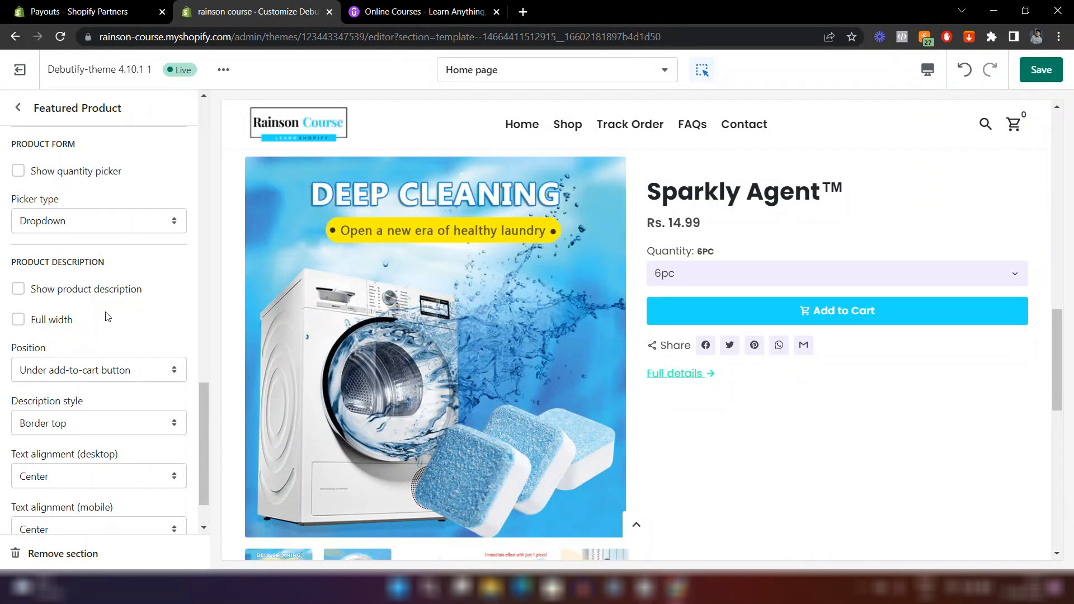
scroll(582, 328, "up", 8)
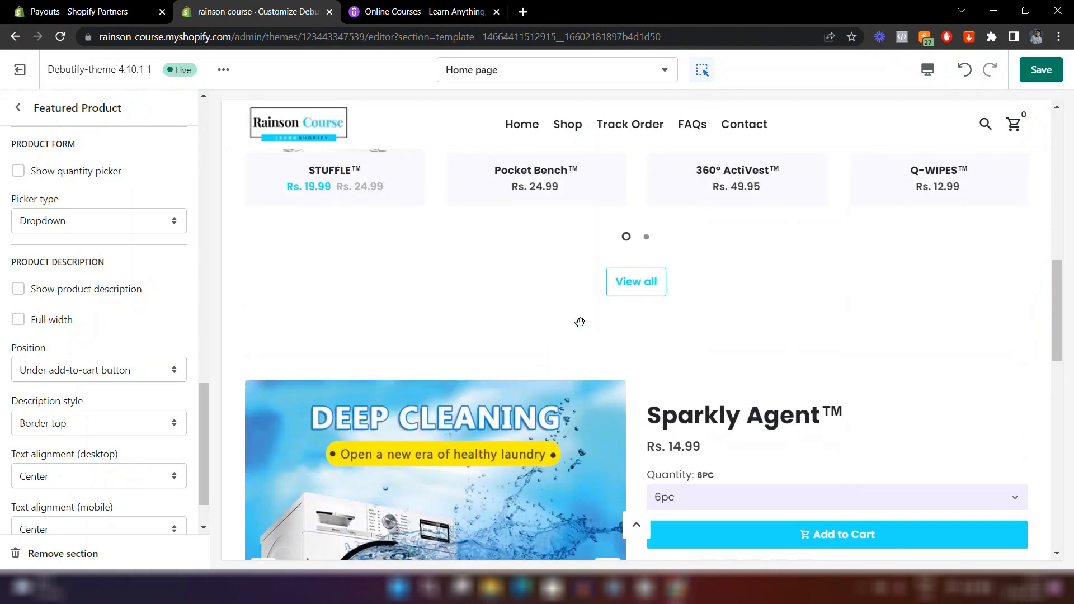
scroll(582, 328, "down", 8)
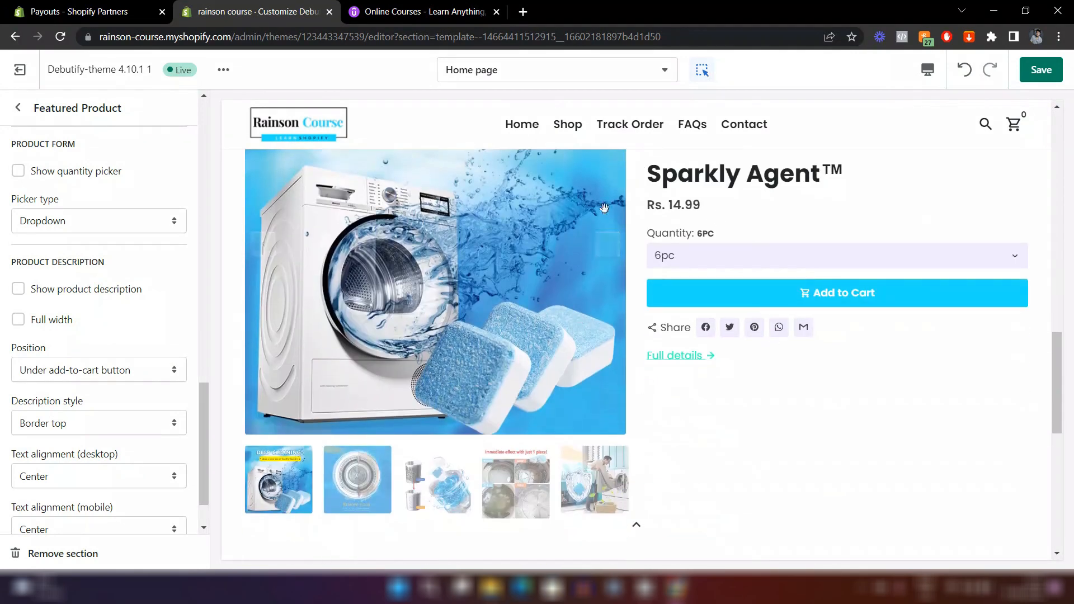
scroll(504, 310, "down", 3)
scroll(815, 355, "up", 2)
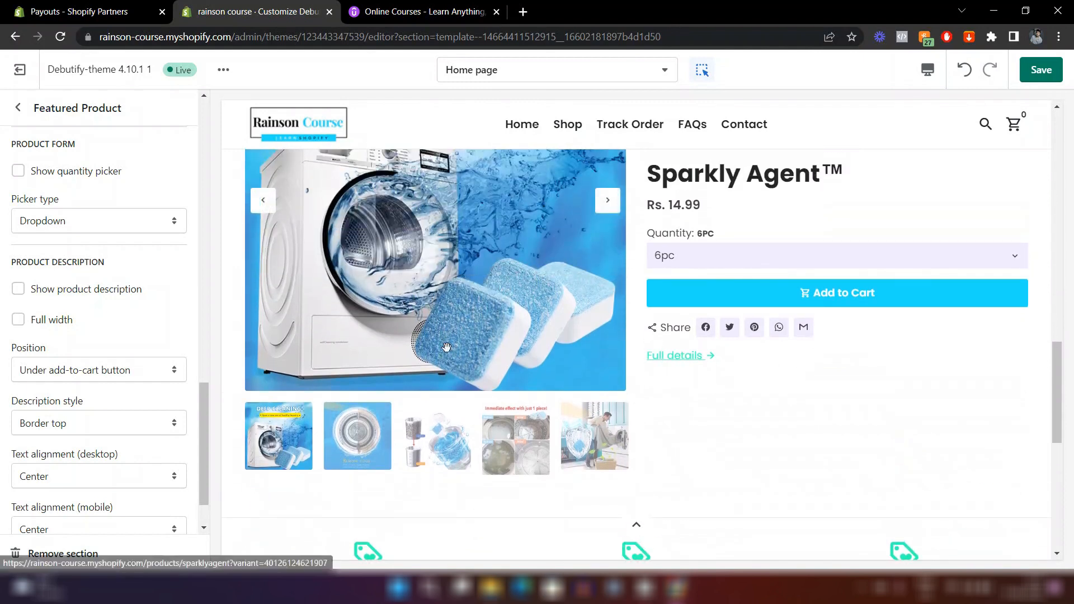
- Change the theme's Links and accents color to the recently used blue #1CDDFF
left_click(18, 107)
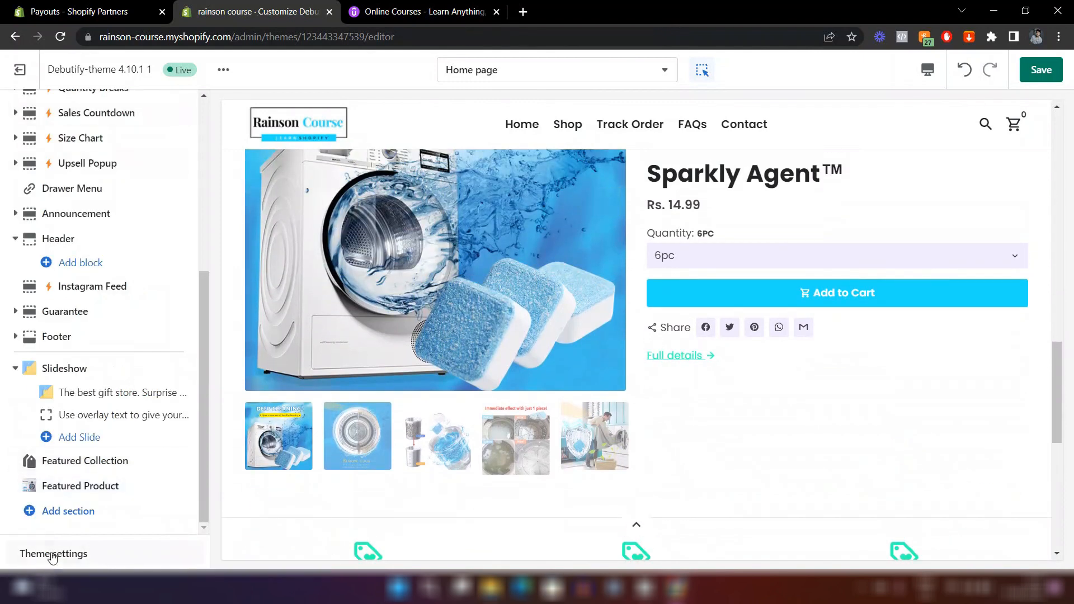
left_click(52, 554)
left_click(45, 239)
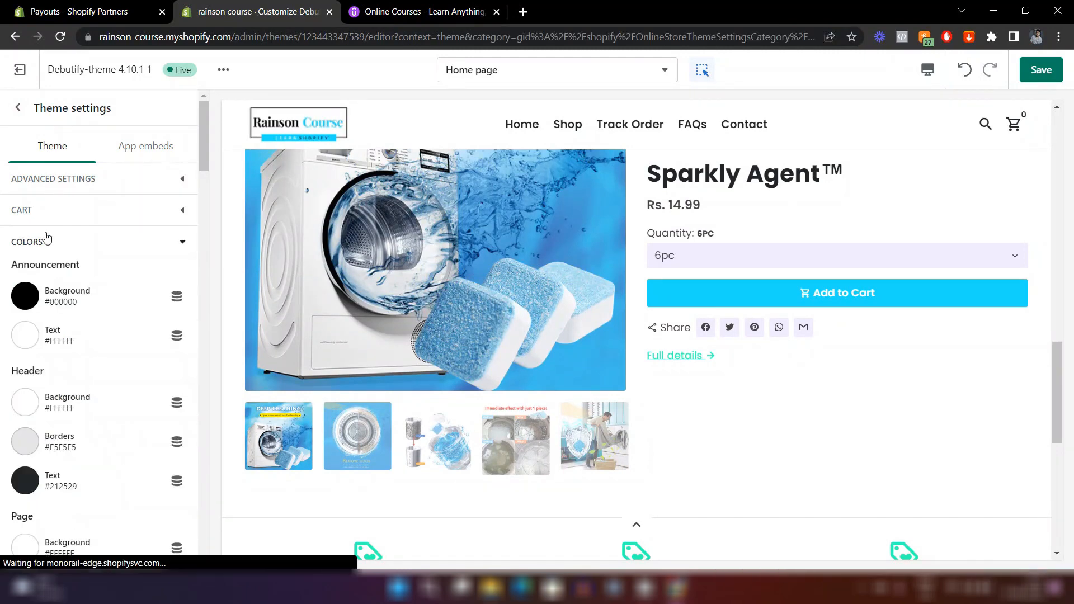
scroll(120, 246, "down", 11)
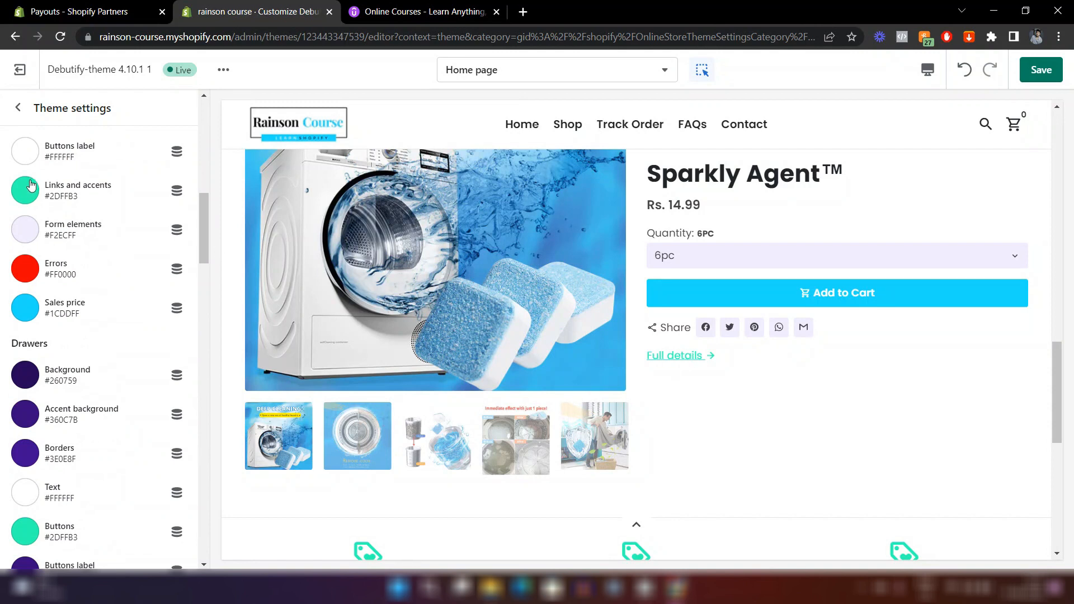
left_click(21, 193)
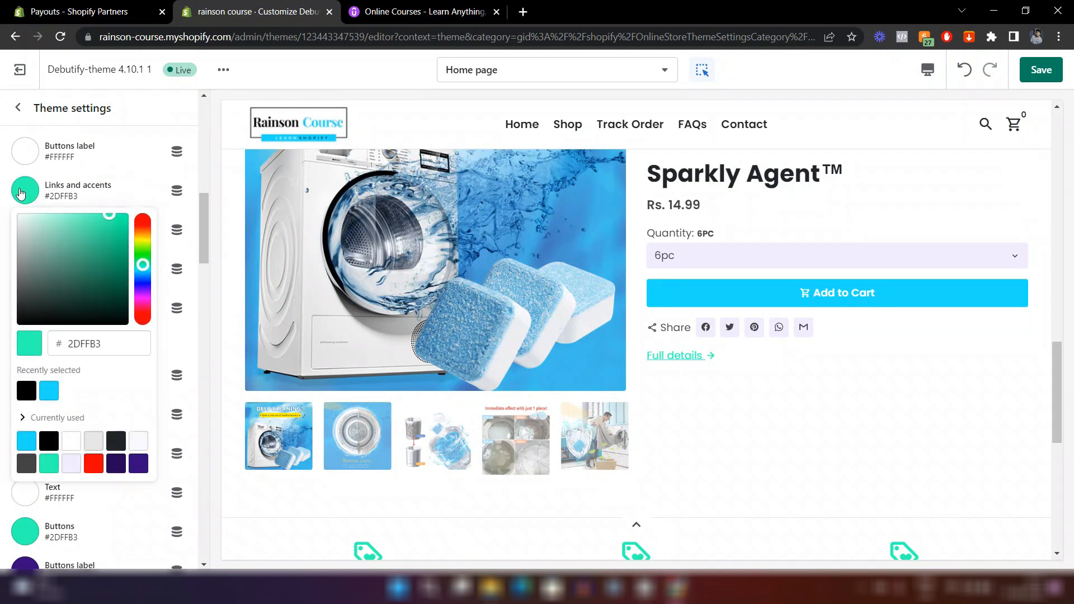
left_click(49, 391)
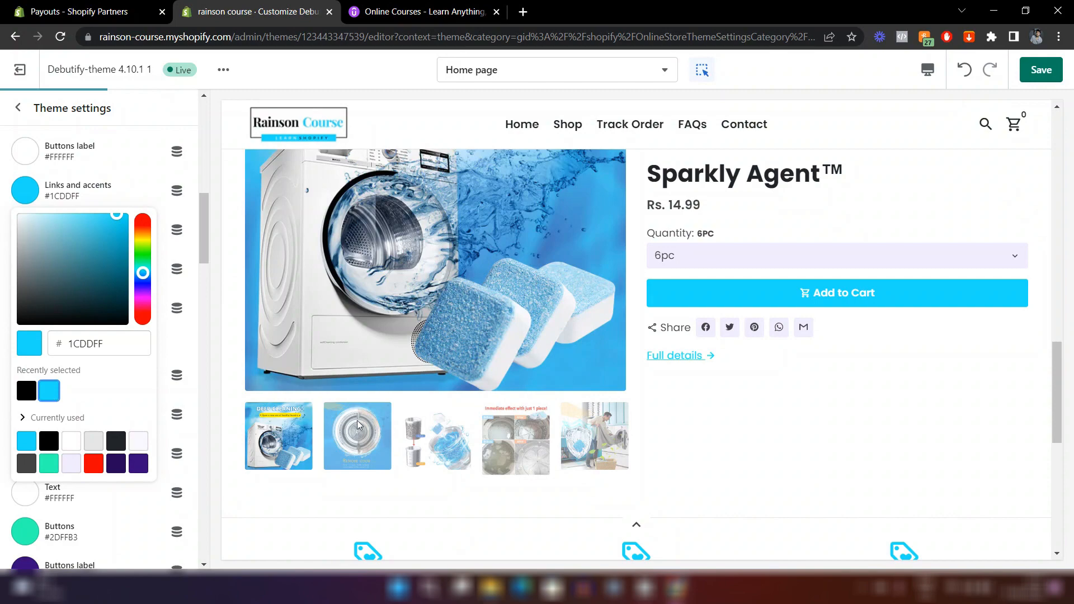
left_click(705, 417)
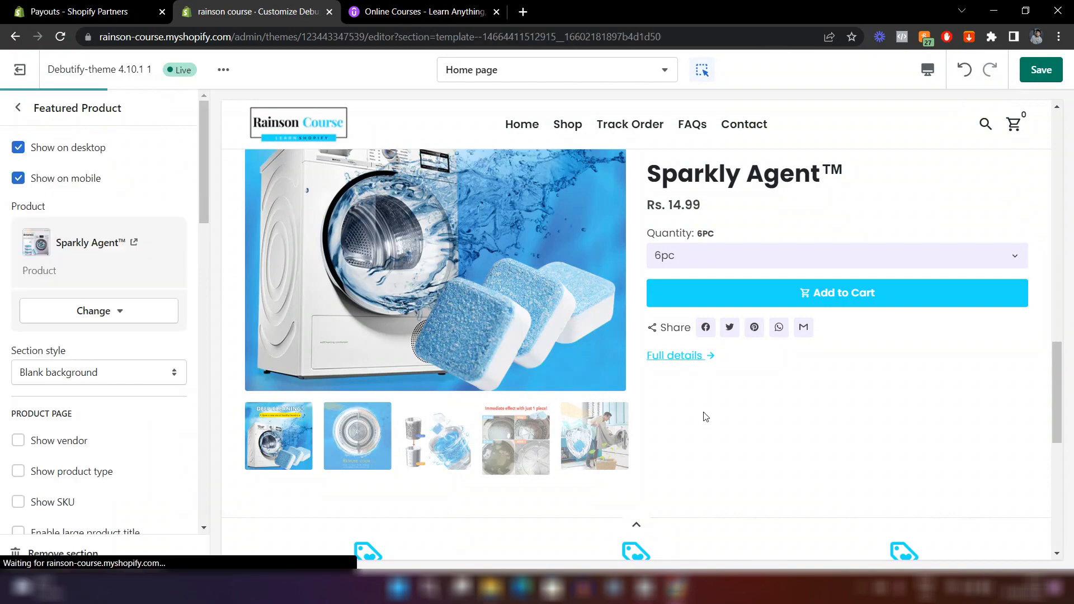
- Save the theme changes and look over the home page preview from the slideshow down to the guarantees
scroll(703, 412, "down", 15)
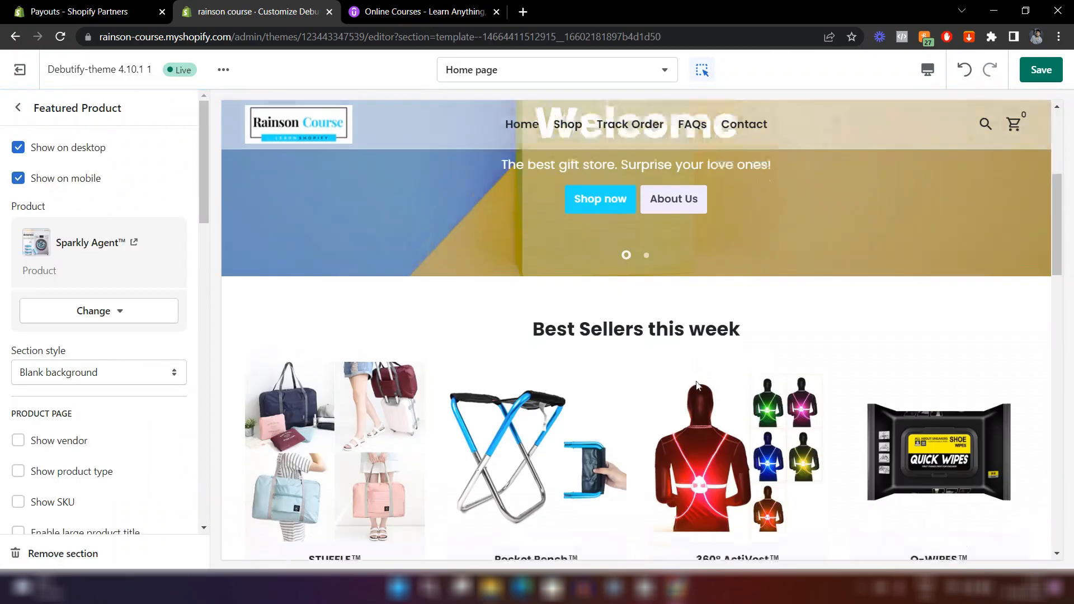
scroll(697, 344, "down", 2)
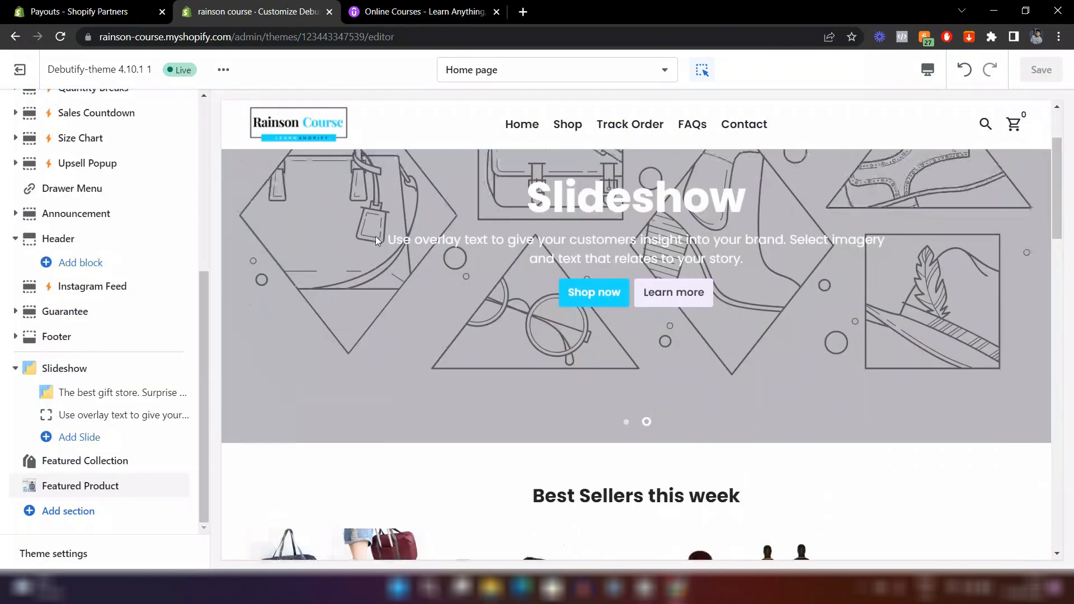
scroll(375, 224, "down", 14)
scroll(375, 224, "down", 5)
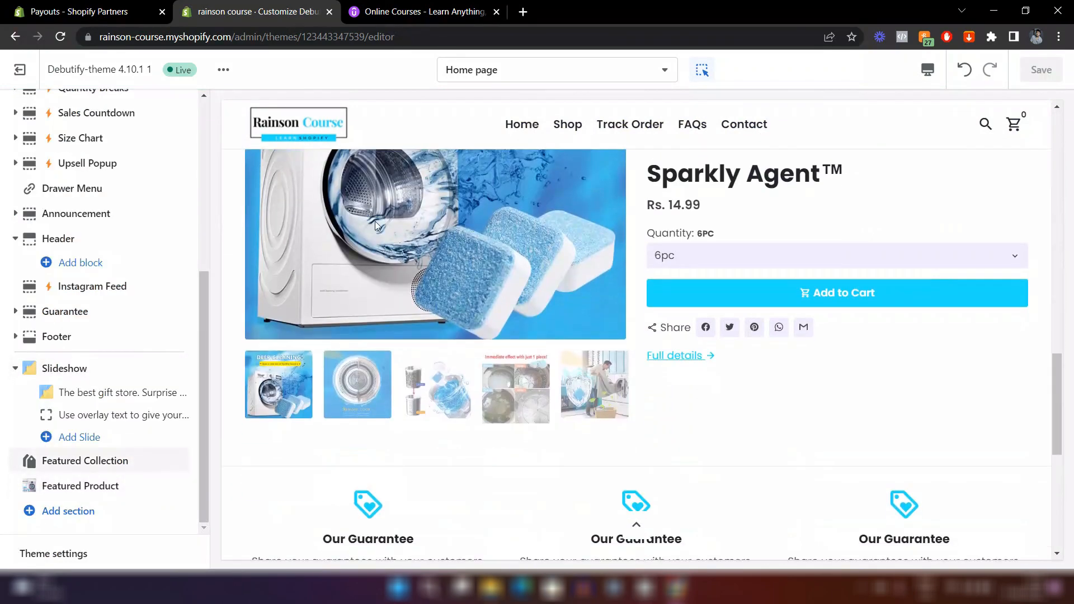
- Look through the theme sections that can be added to the home page, from FAQ down to Video
left_click(78, 511)
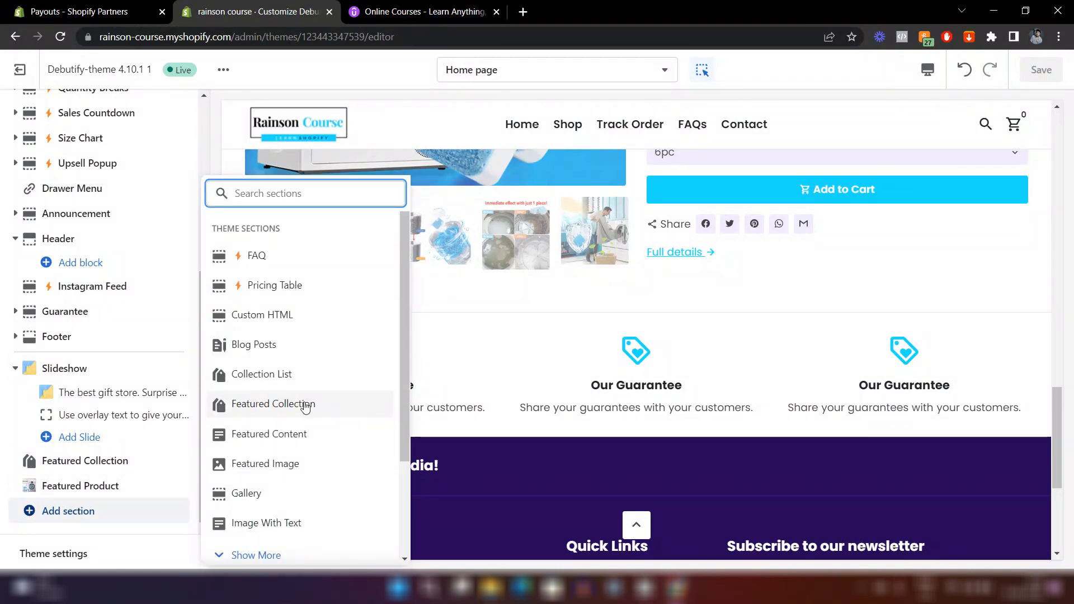
scroll(305, 407, "down", 3)
left_click(247, 423)
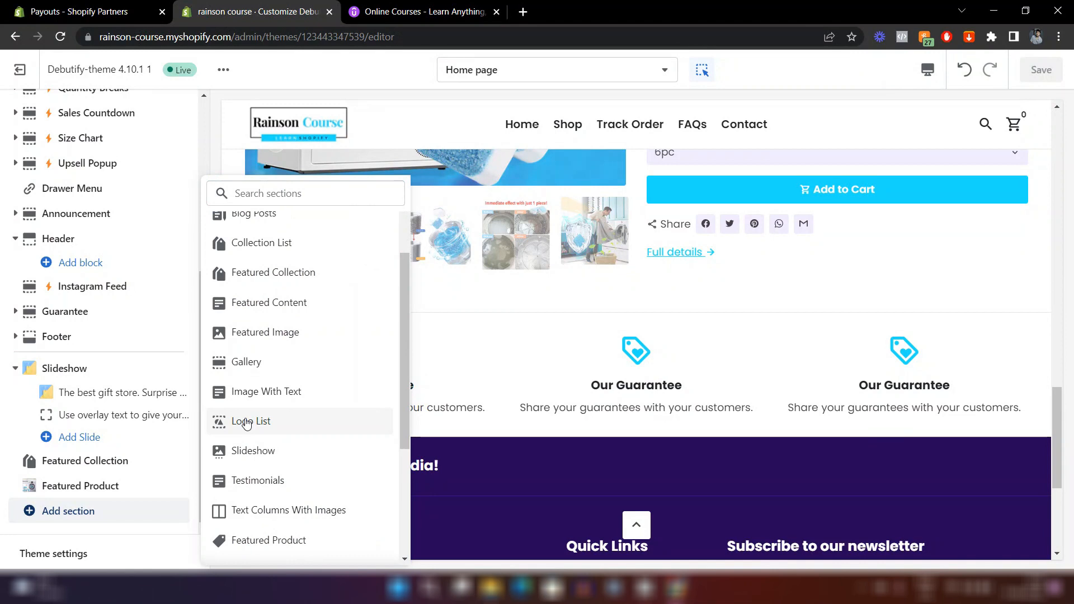
scroll(247, 424, "down", 1)
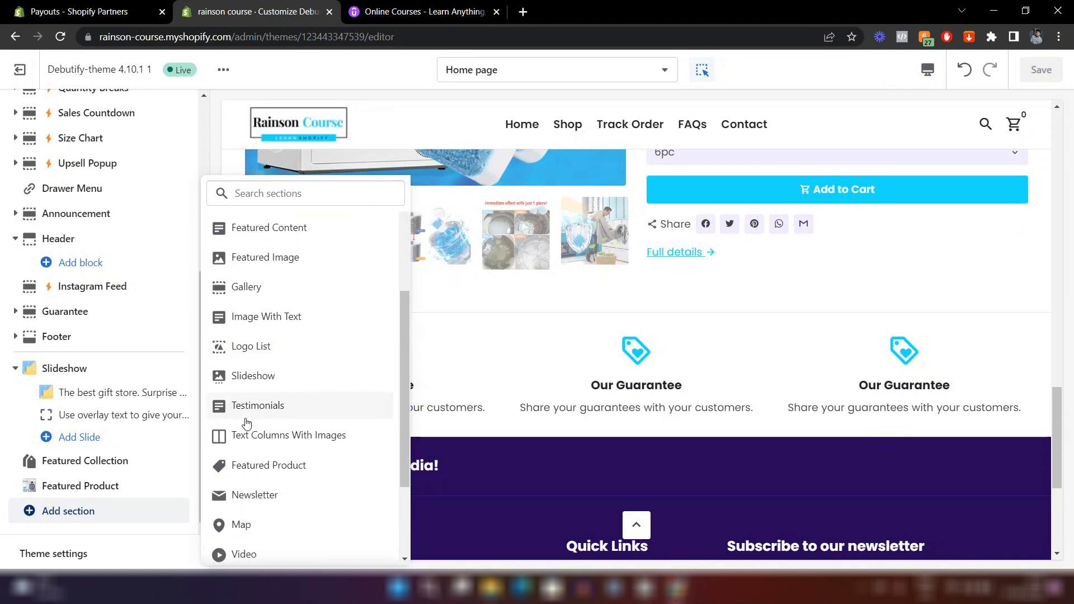
scroll(248, 426, "down", 2)
scroll(300, 414, "up", 1)
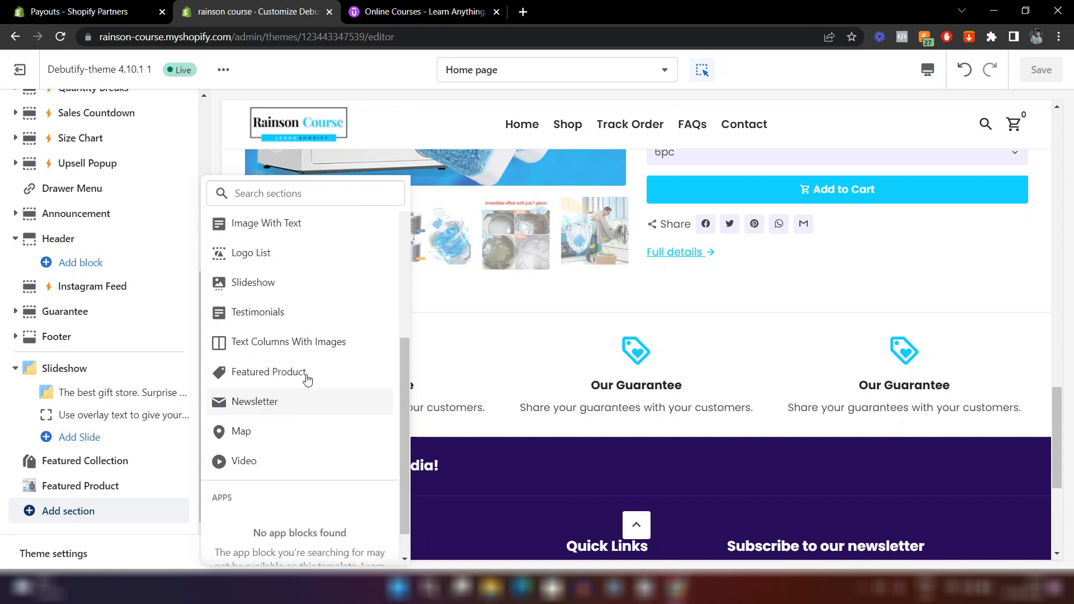
scroll(308, 380, "up", 2)
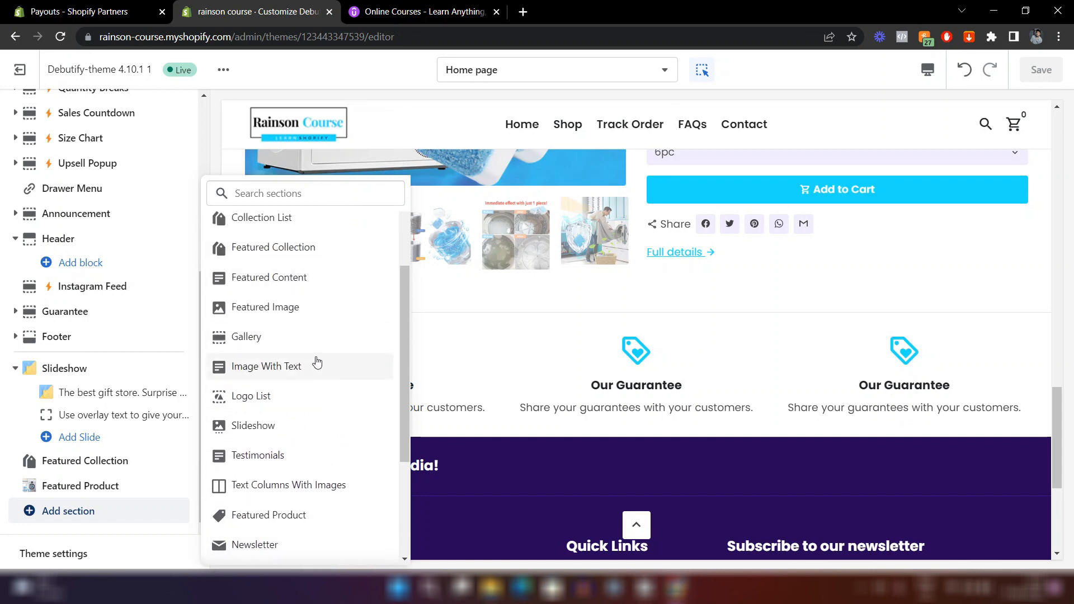
scroll(317, 362, "up", 1)
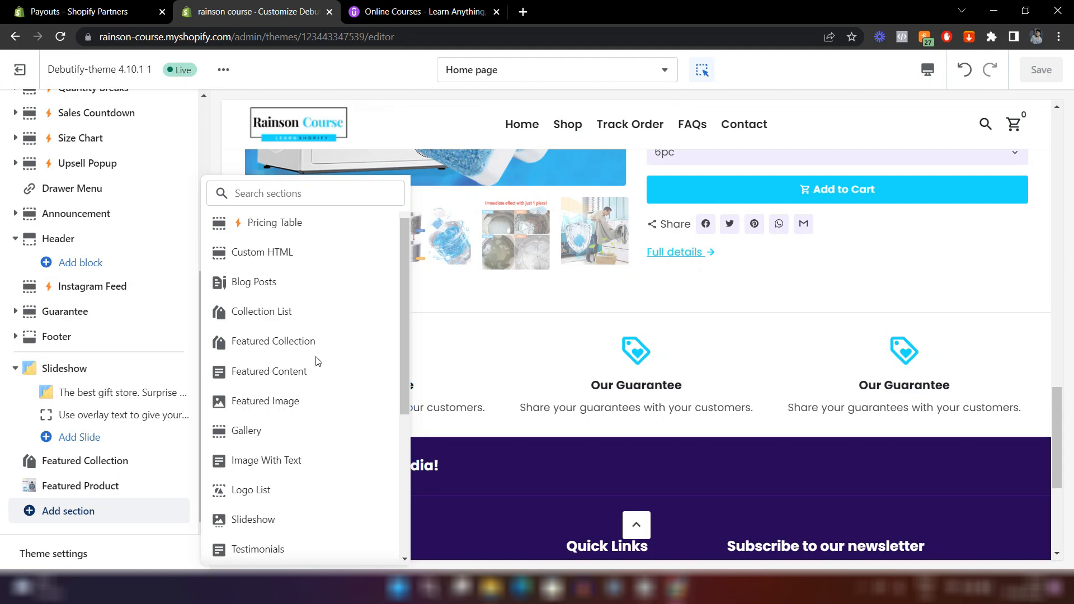
scroll(301, 408, "down", 1)
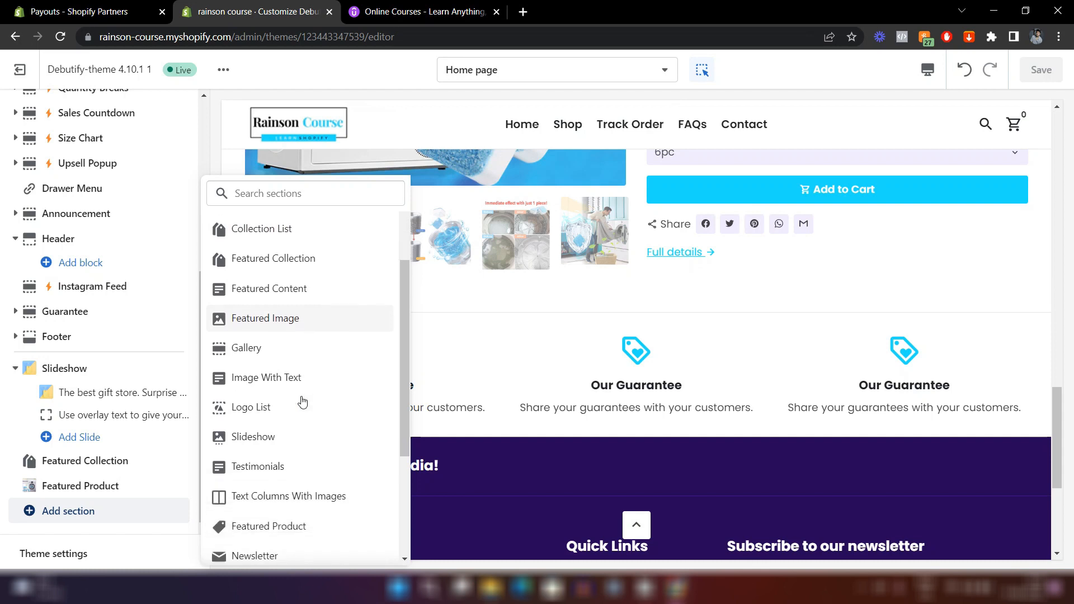
scroll(301, 401, "down", 1)
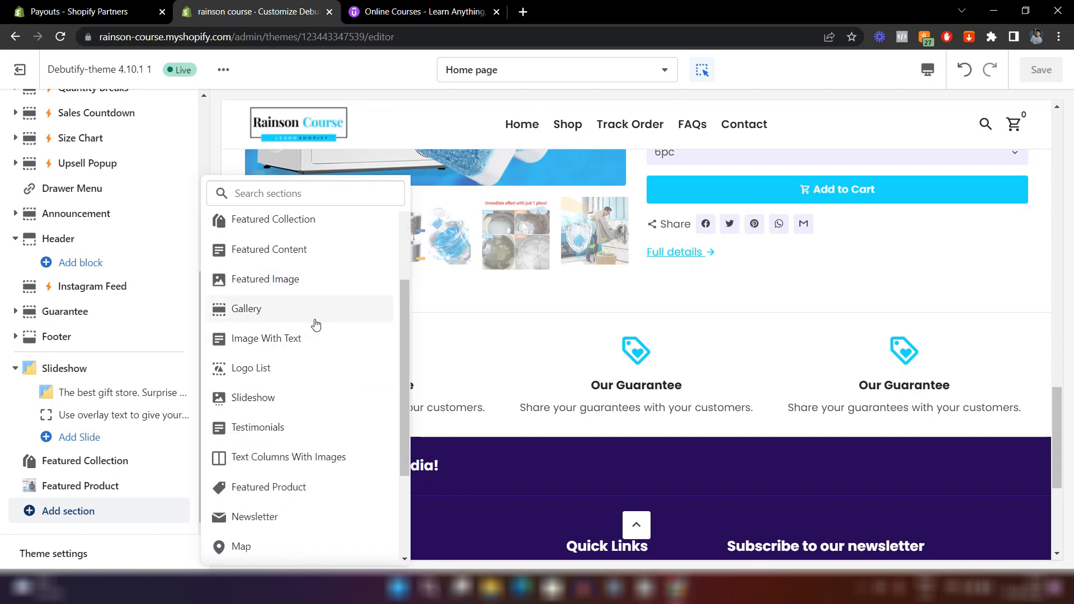
- Check the middle guarantee block's settings and the settings of the whole Guarantee section
left_click(631, 338)
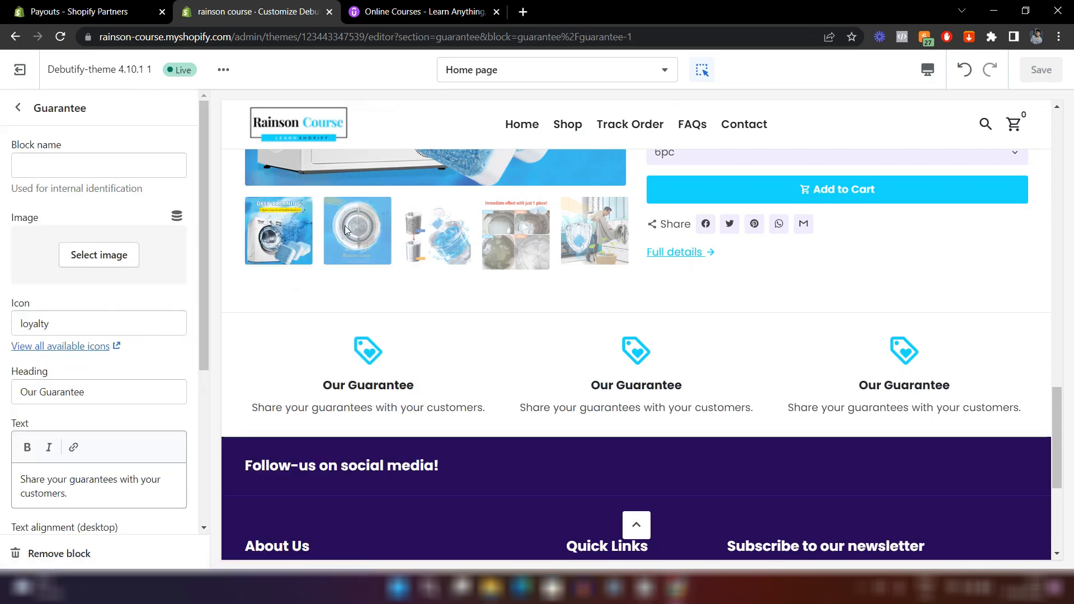
scroll(424, 267, "down", 2)
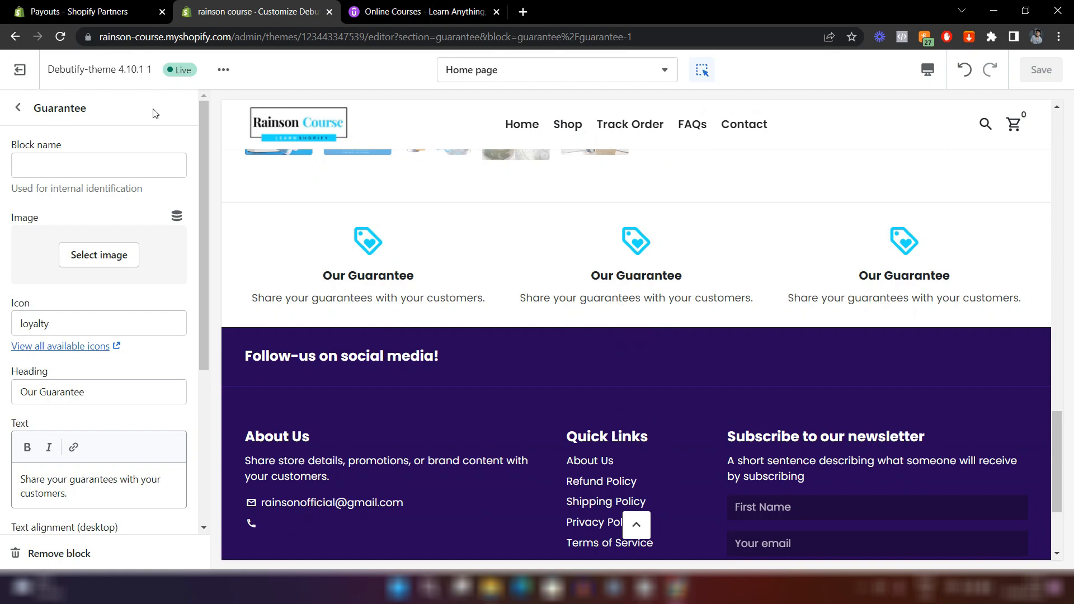
left_click(20, 104)
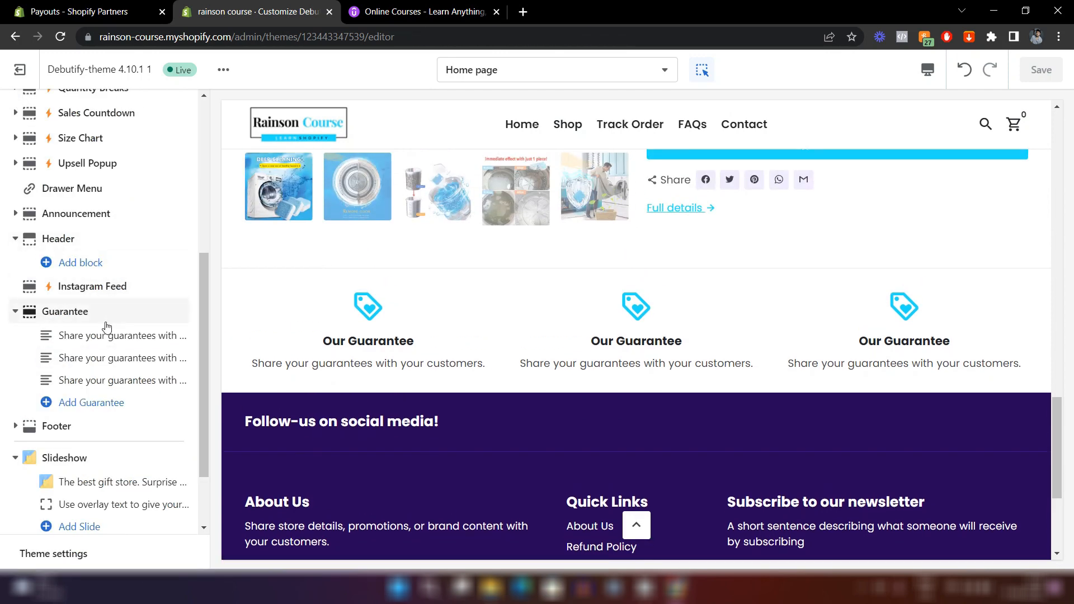
left_click(149, 311)
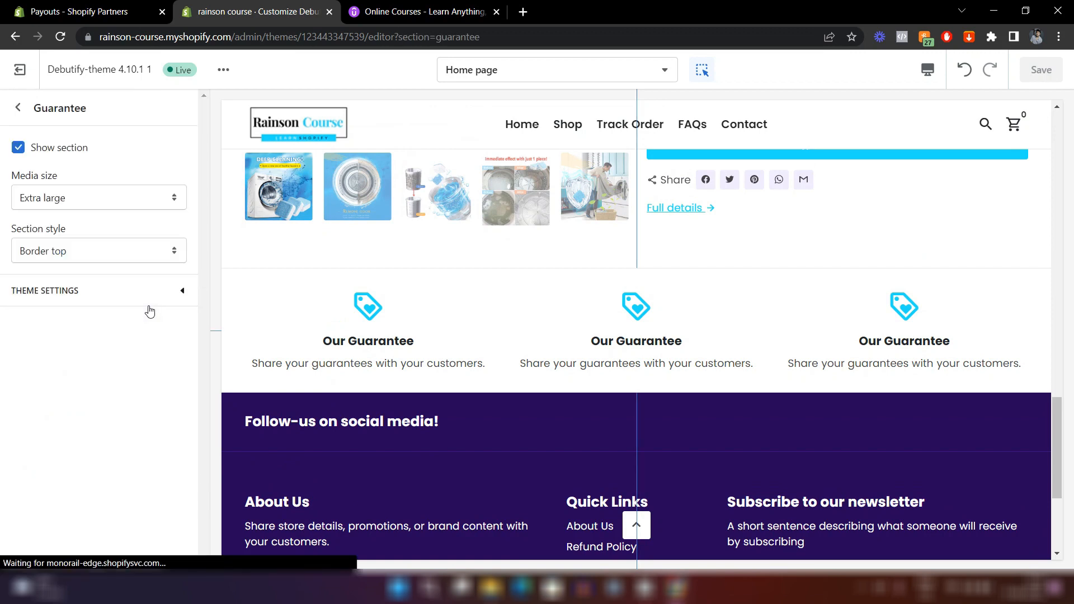
left_click(28, 118)
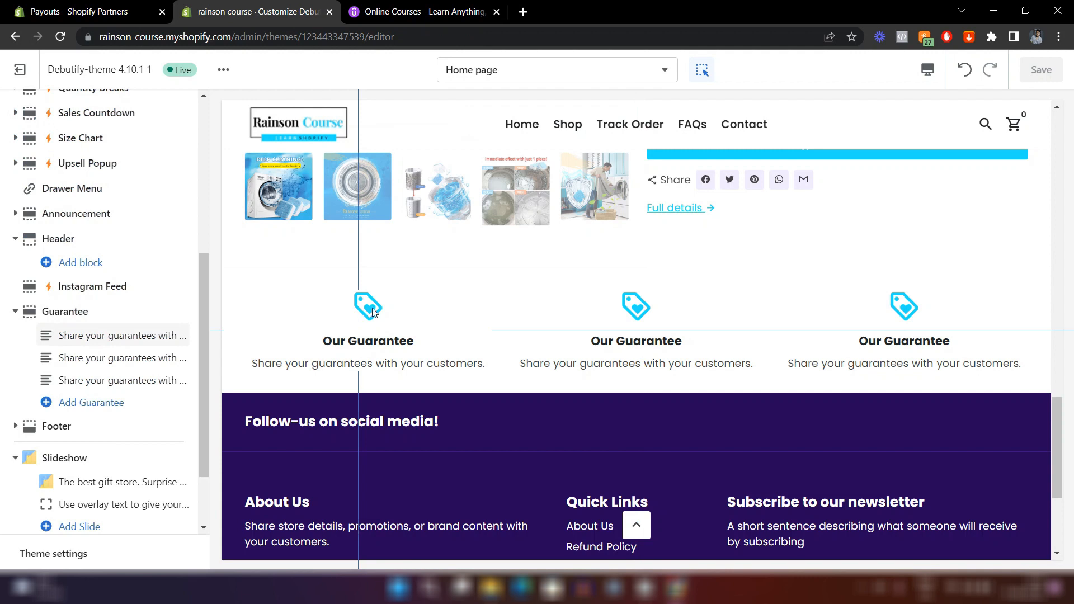
- Open the available icons page from the first guarantee block and search Material Icons for "plane"
left_click(94, 336)
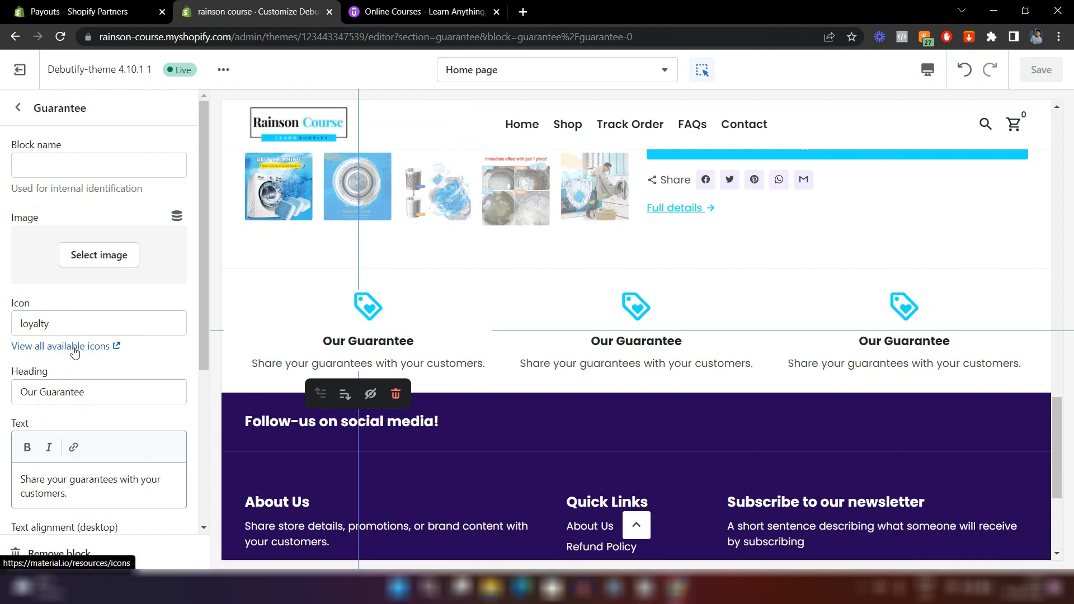
left_click(75, 350)
scroll(498, 274, "down", 5)
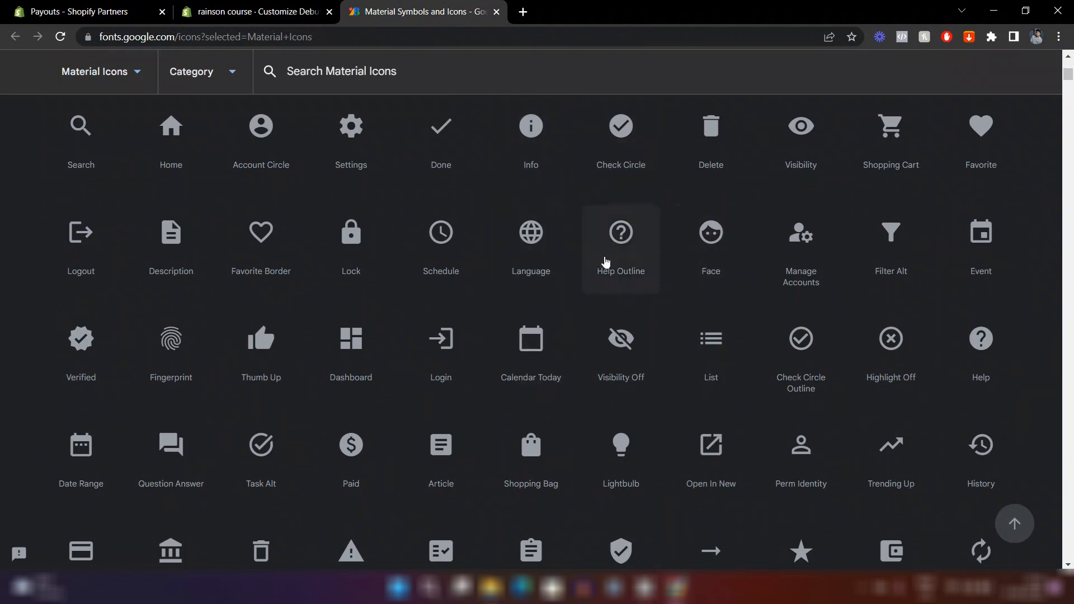
scroll(527, 271, "up", 1)
scroll(527, 271, "up", 5)
left_click(357, 125)
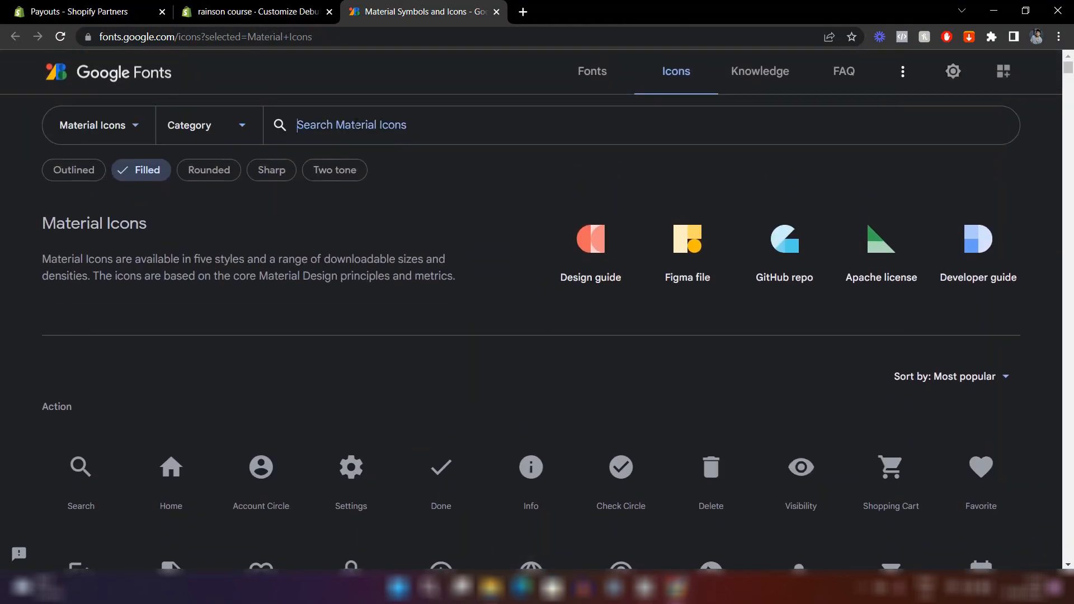
type("plane")
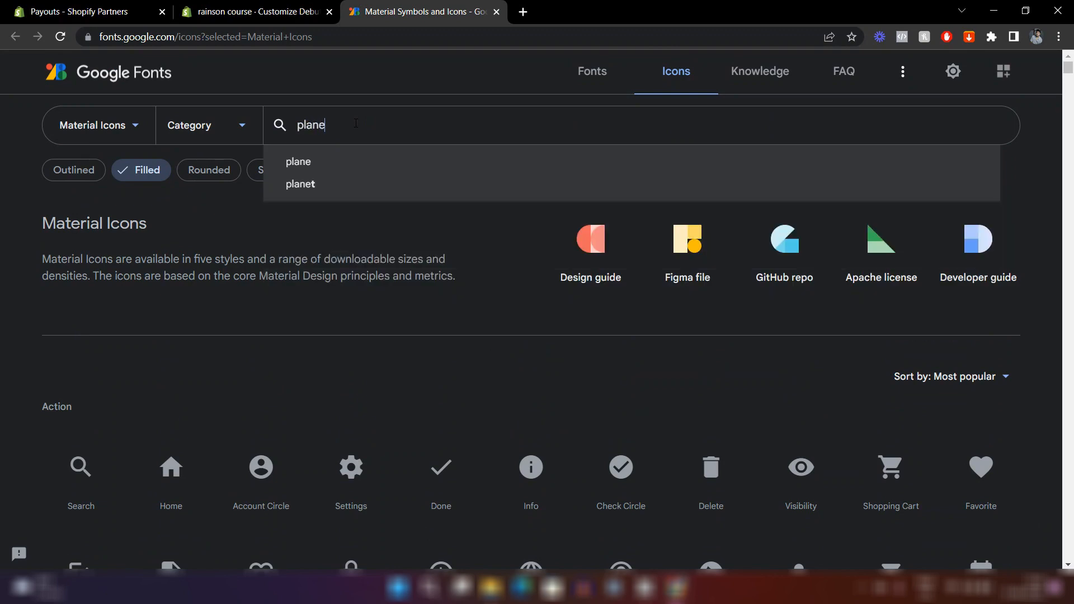
key("Return")
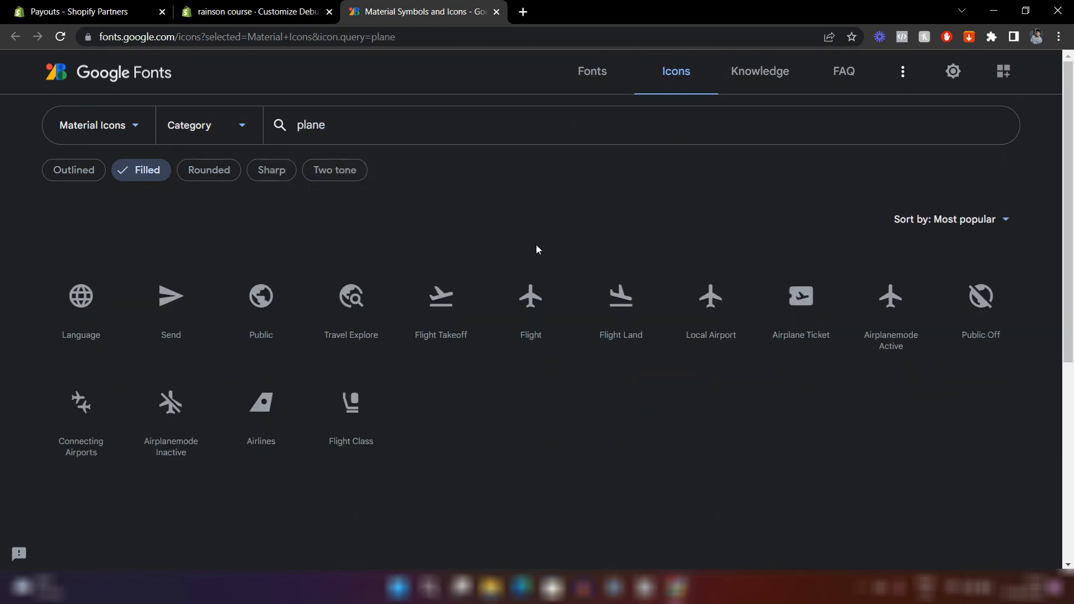
- Copy the Flight icon's name "flight" and set it as the first guarantee block's icon in the Shopify theme editor
left_click(549, 336)
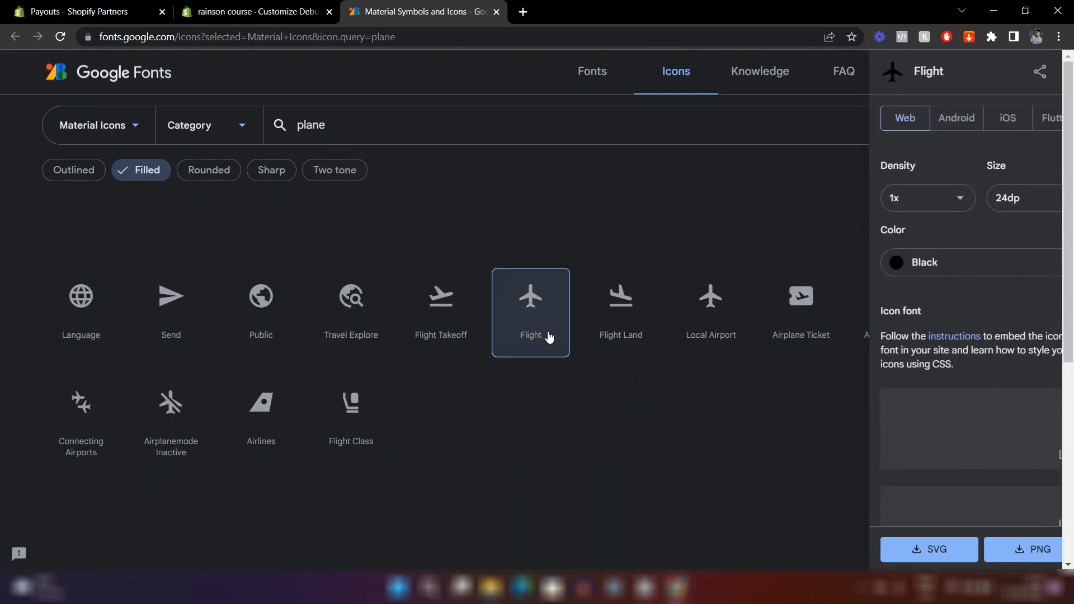
scroll(902, 363, "down", 3)
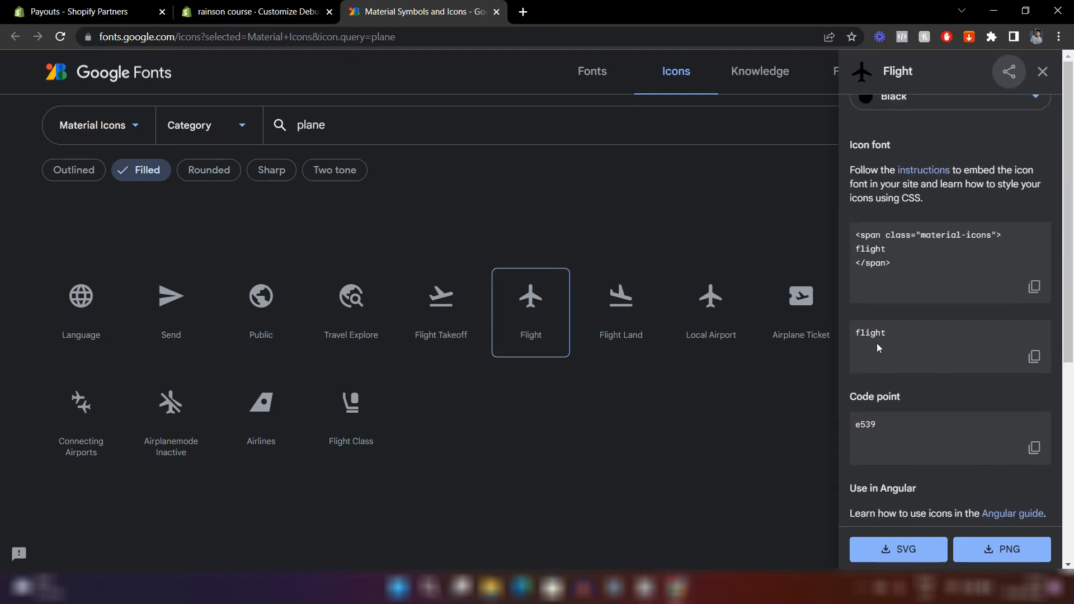
left_click(1034, 356)
left_click(235, 7)
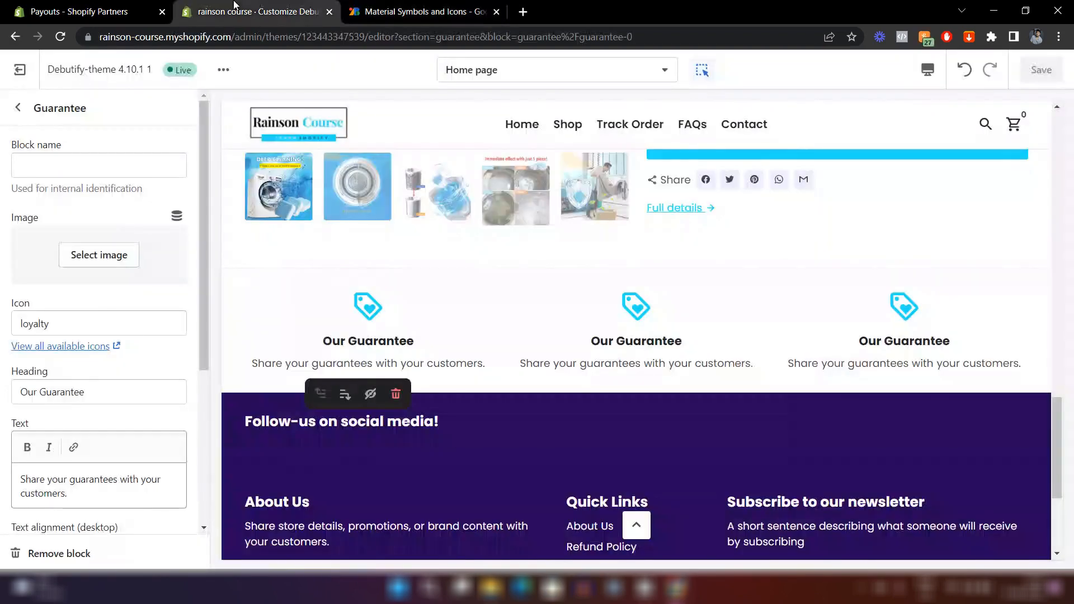
left_click(55, 333)
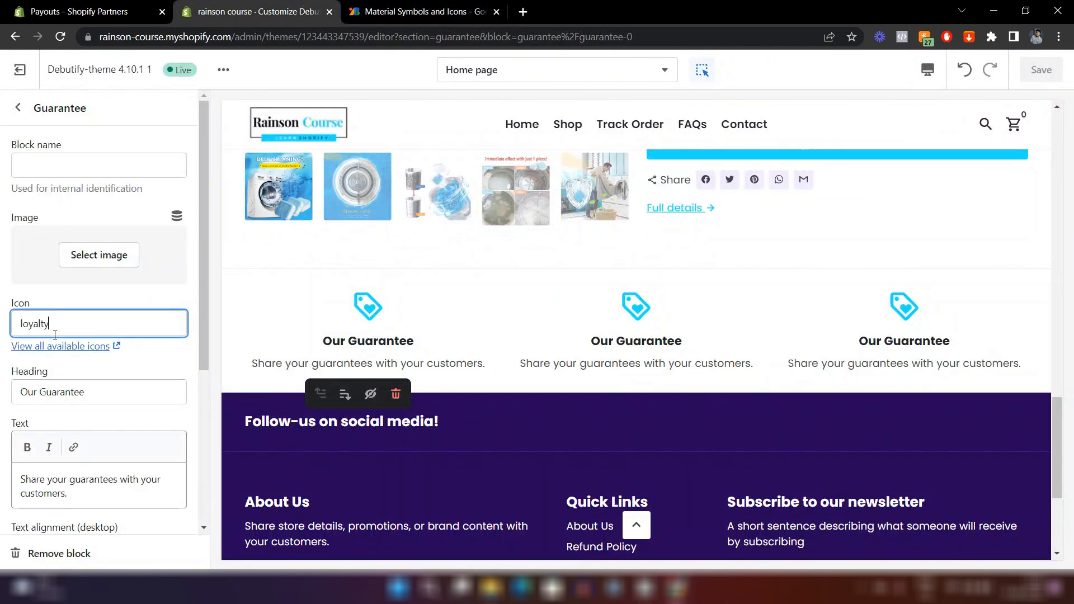
double_click(55, 334)
key("ctrl+v")
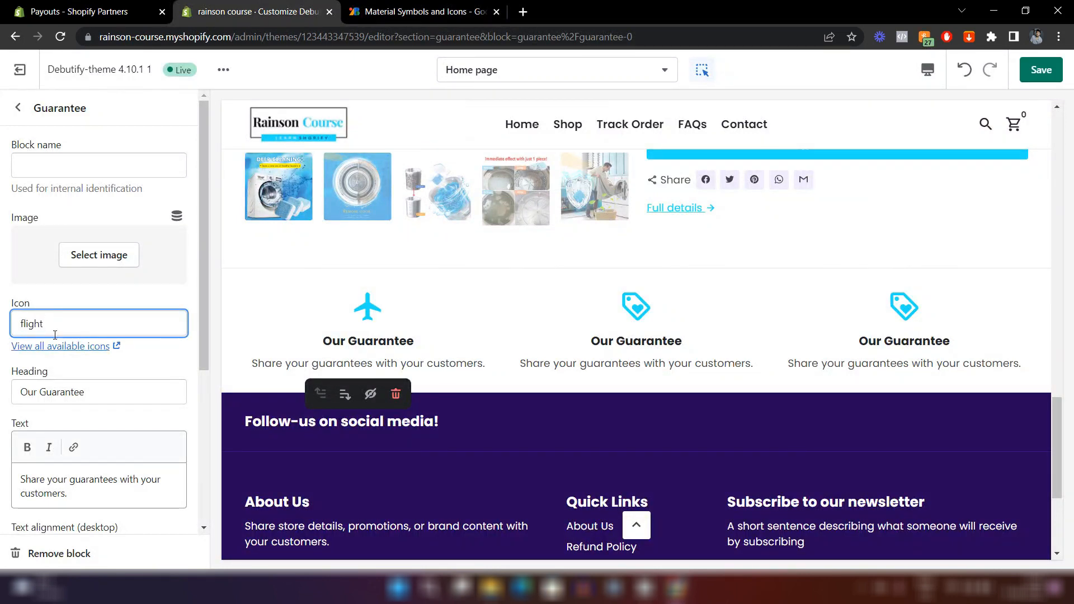
scroll(364, 323, "down", 3)
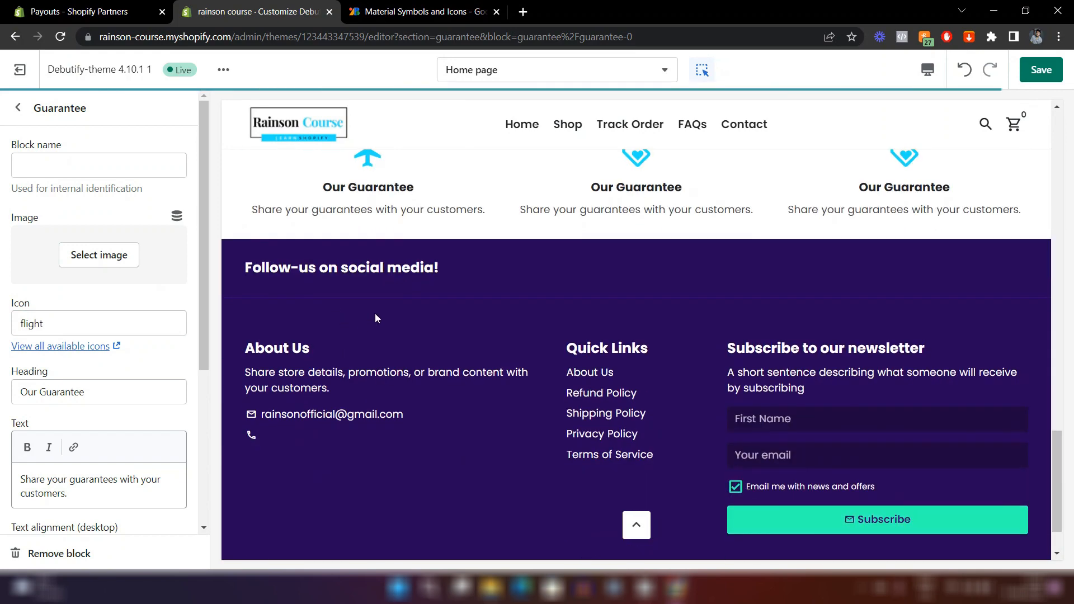
scroll(369, 247, "up", 3)
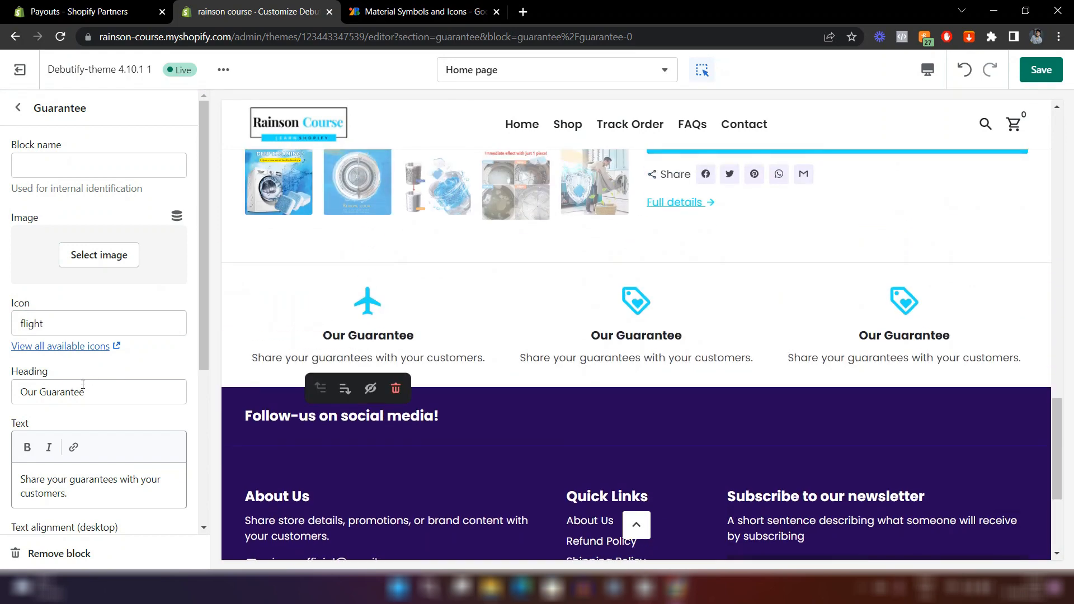
- Change the first guarantee block's heading to "World-wide Shipping"
left_click(57, 395)
key("ctrl+a")
type("Worl")
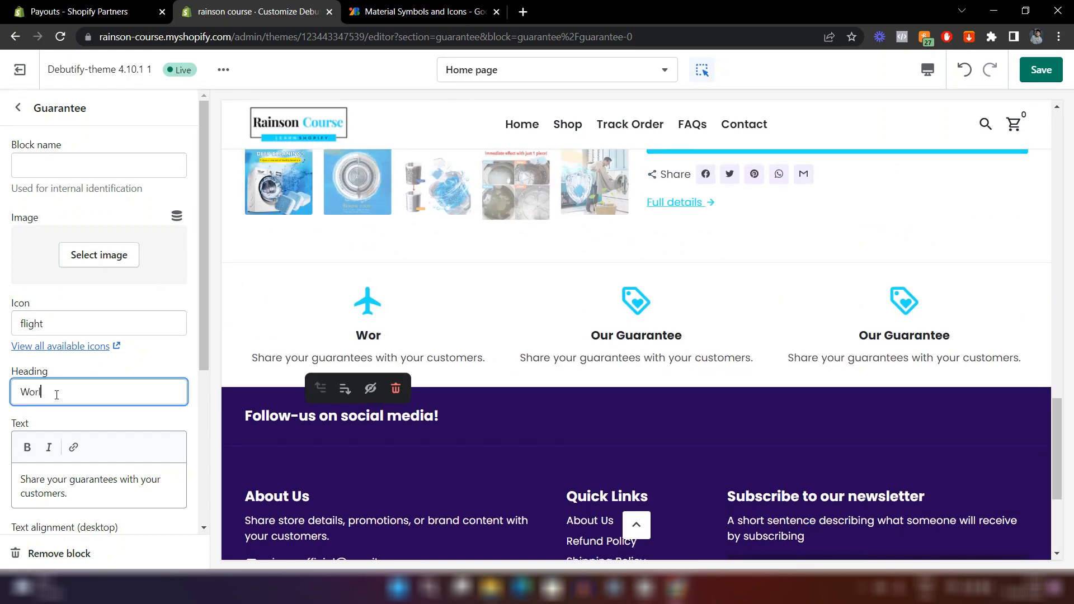
type("d-wide S")
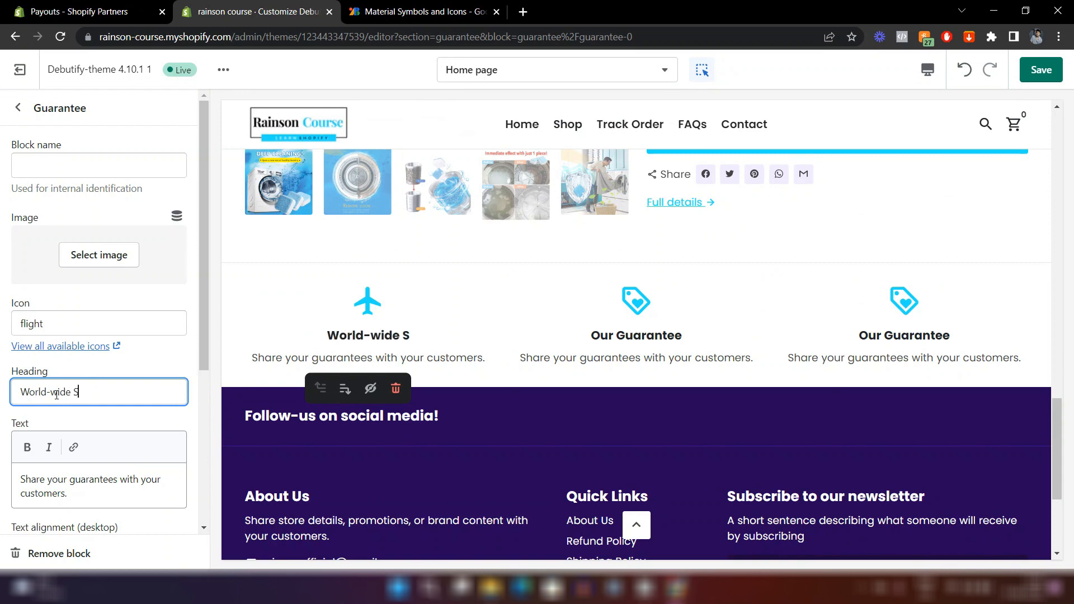
type("hipping")
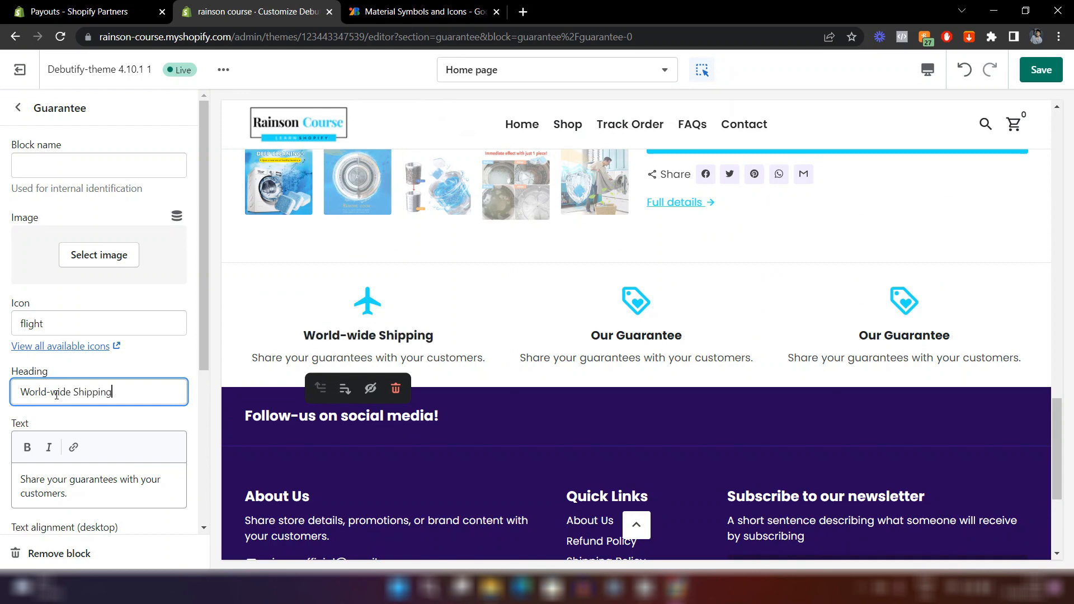
- Replace the first guarantee's text with "We are proud to offer FREE world-wide shipping on all our products for orders above US$74"
scroll(184, 386, "down", 1)
scroll(183, 385, "down", 1)
left_click(63, 353)
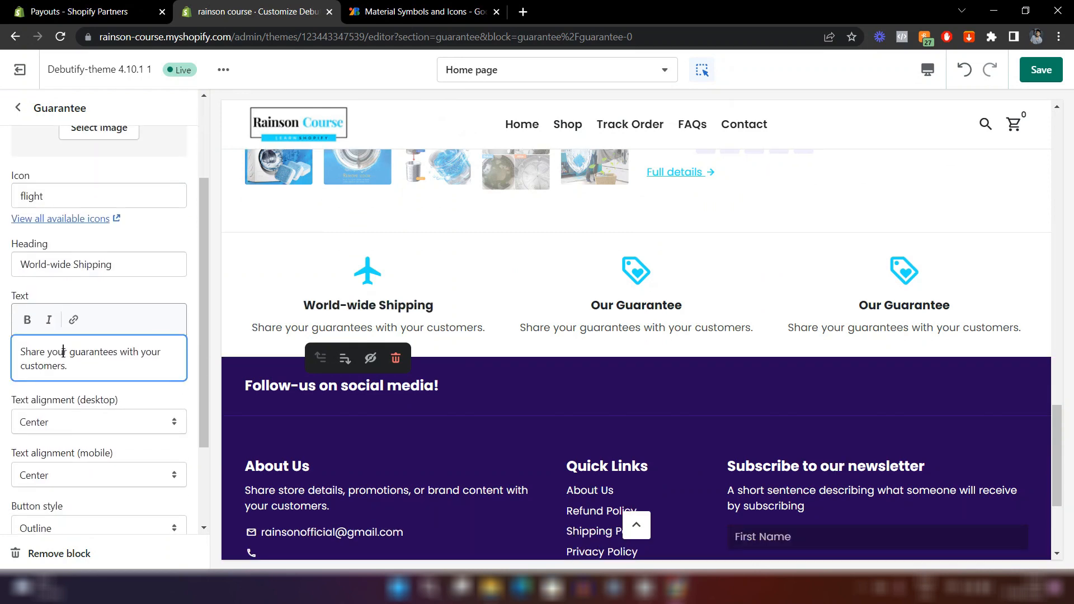
key("ctrl+a")
type("We are proud to offer FREE world-wide shipping on all our products for orders above US$74")
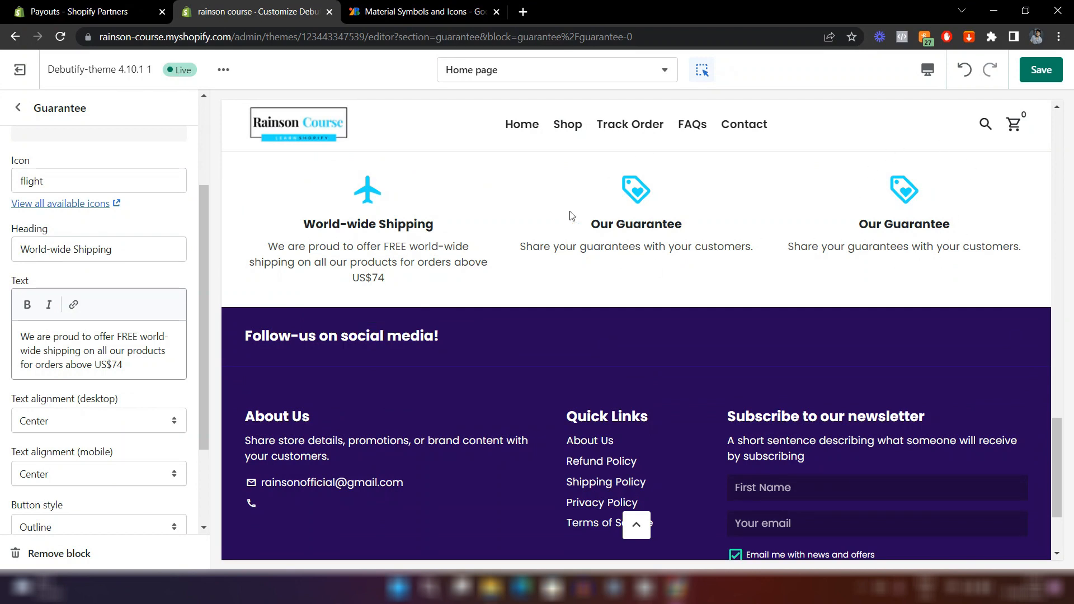
- Open the second guarantee block for editing and select its icon name
left_click(620, 210)
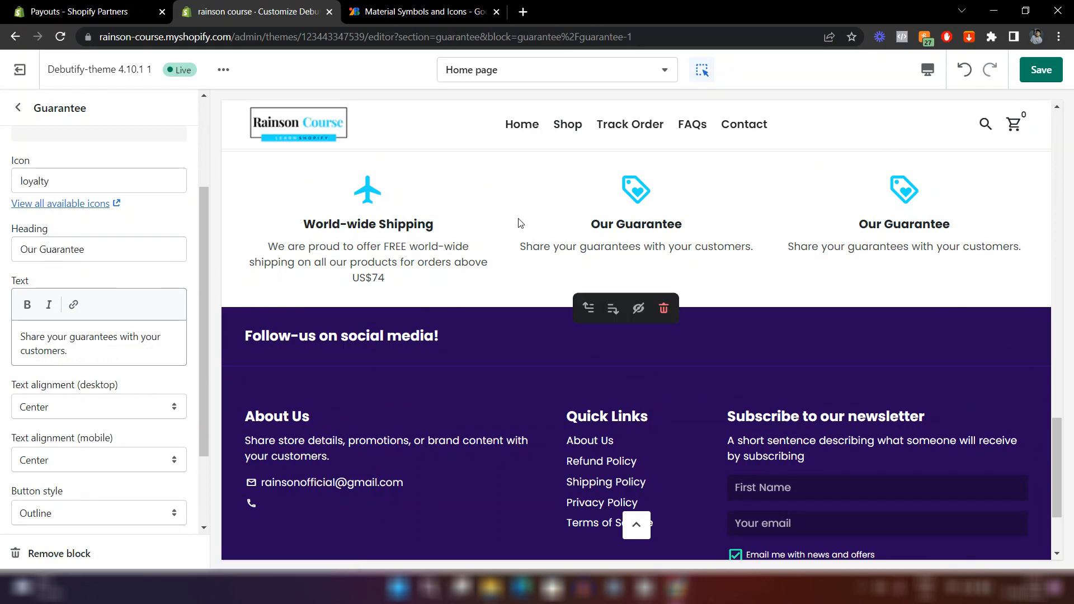
scroll(107, 294, "up", 2)
double_click(55, 304)
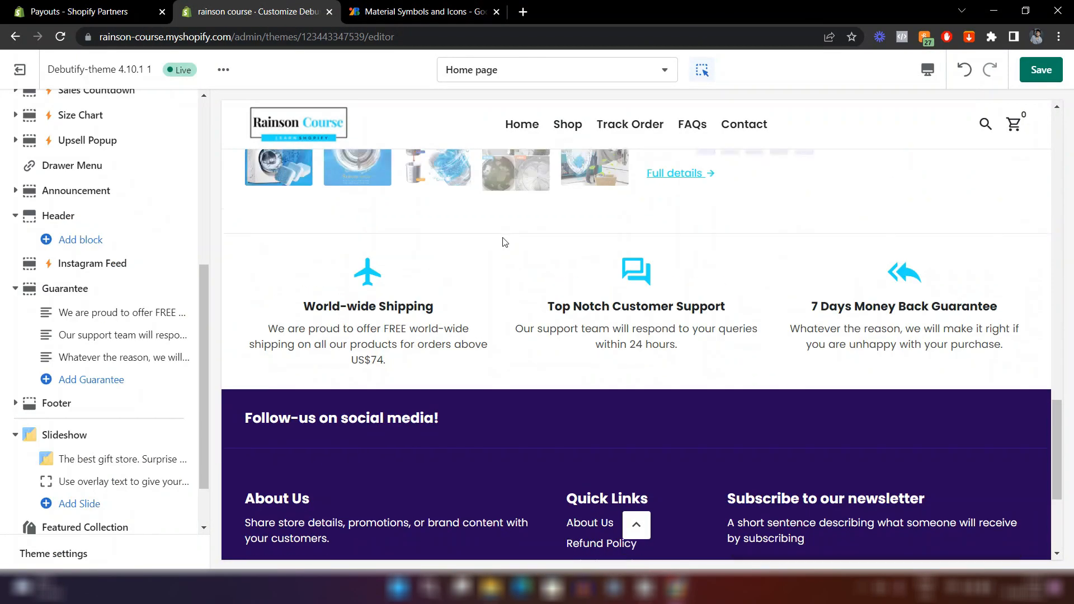
- Review the three guarantees in the home page preview and find the Guarantee section among the page's sections
scroll(331, 339, "up", 1)
scroll(463, 446, "down", 1)
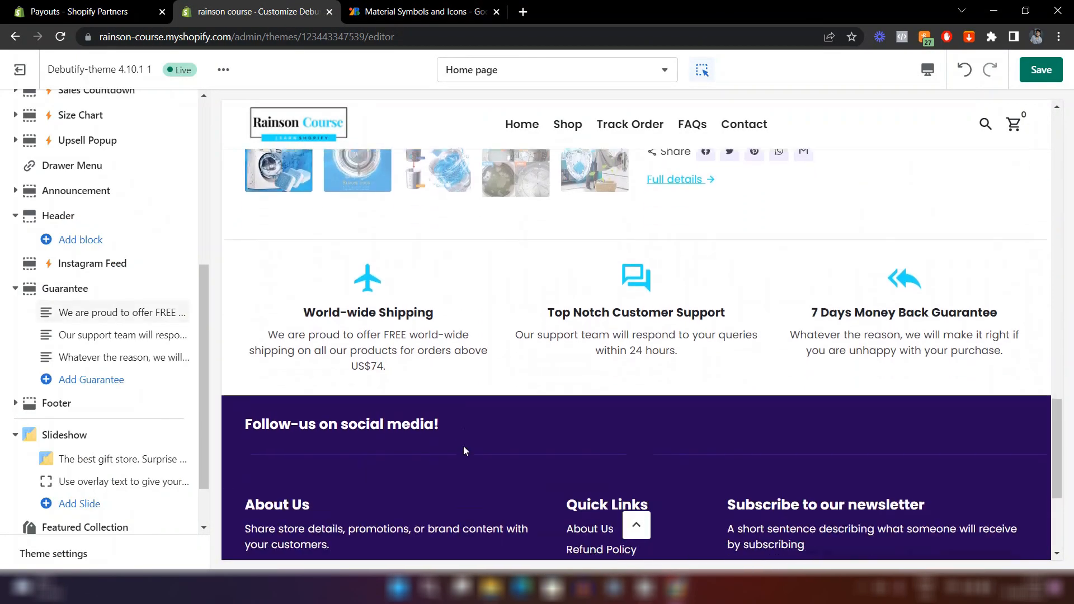
scroll(463, 445, "down", 1)
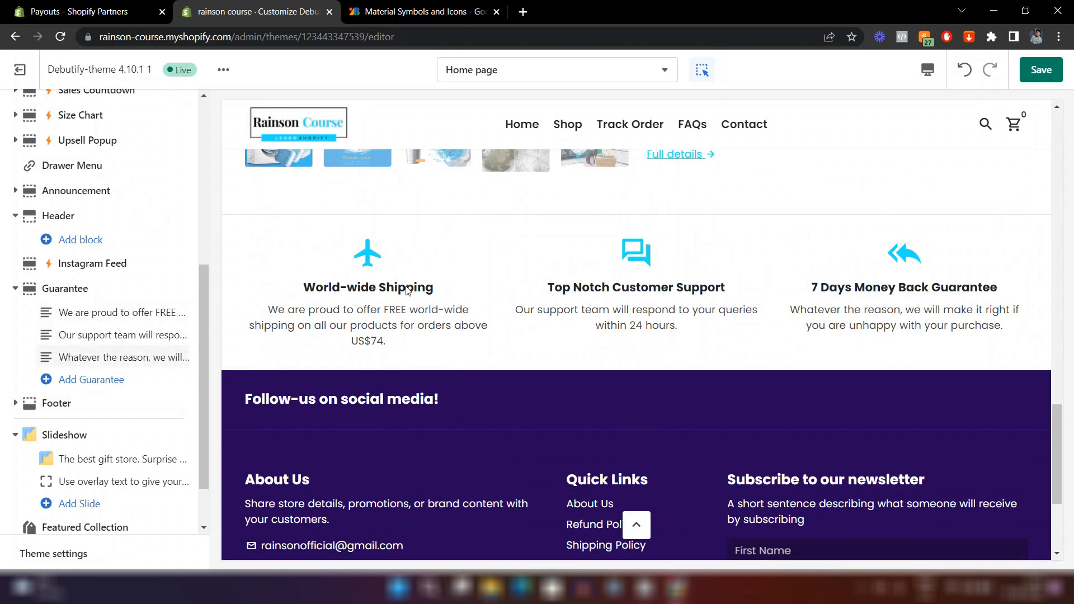
scroll(47, 362, "down", 1)
scroll(46, 362, "down", 2)
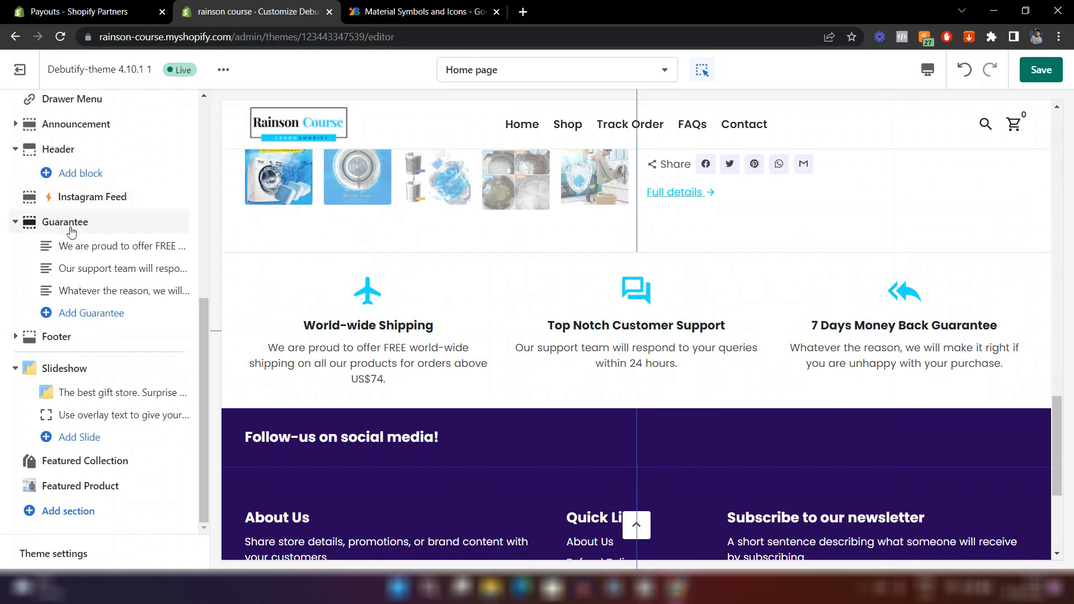
- Add a fourth guarantee block and check the four guarantees in the mobile preview
left_click(99, 315)
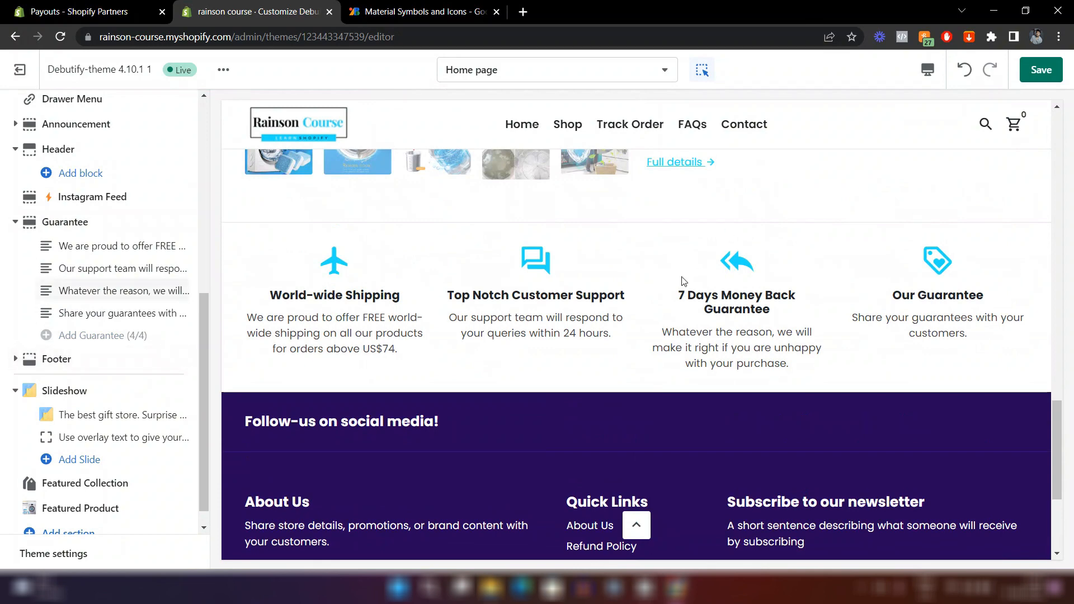
left_click(927, 70)
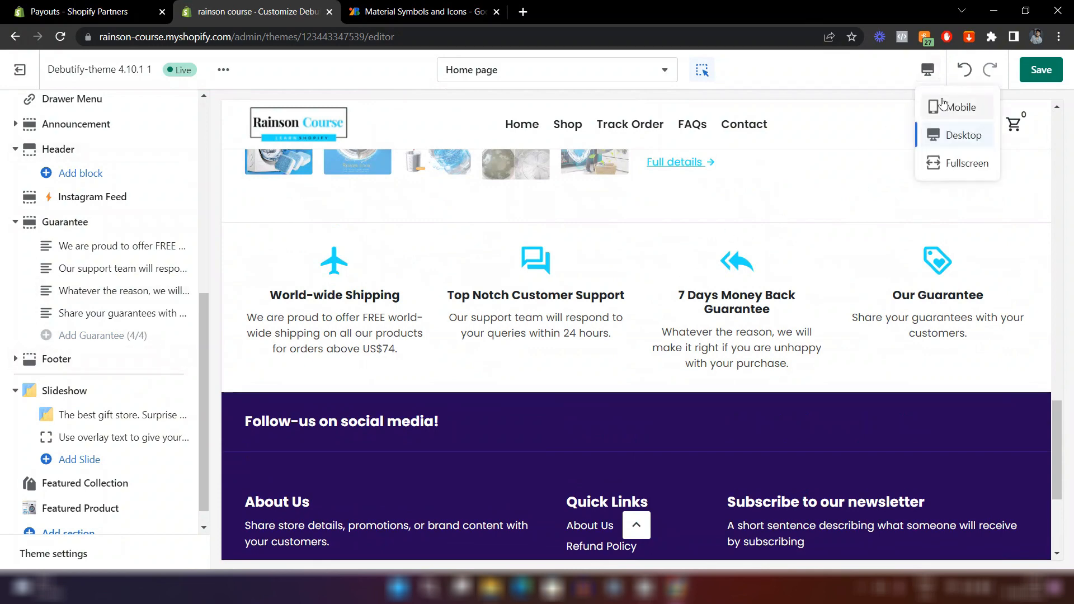
left_click(944, 106)
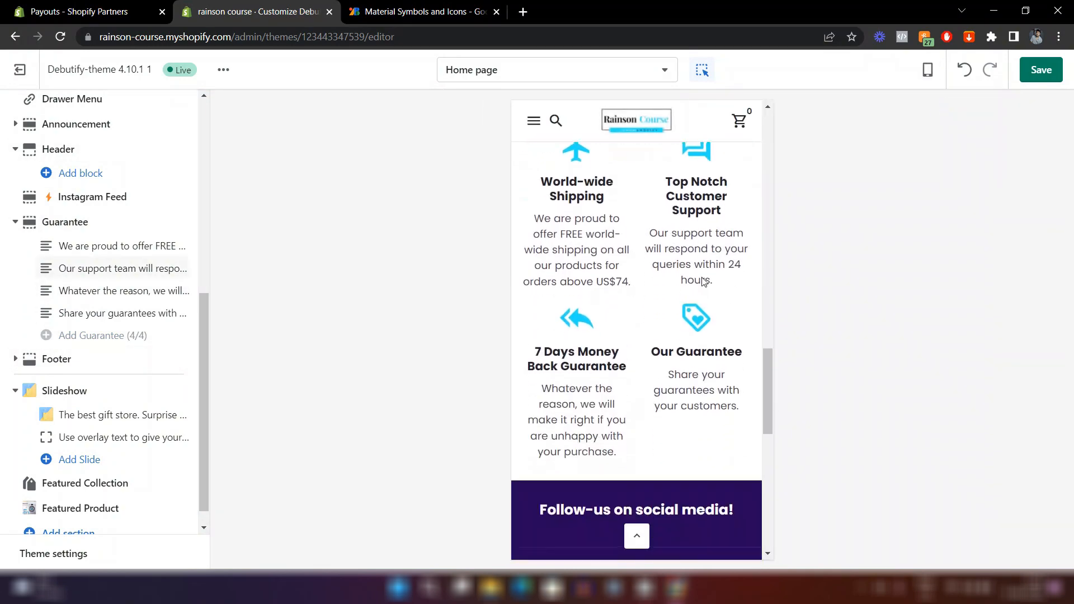
scroll(705, 268, "down", 2)
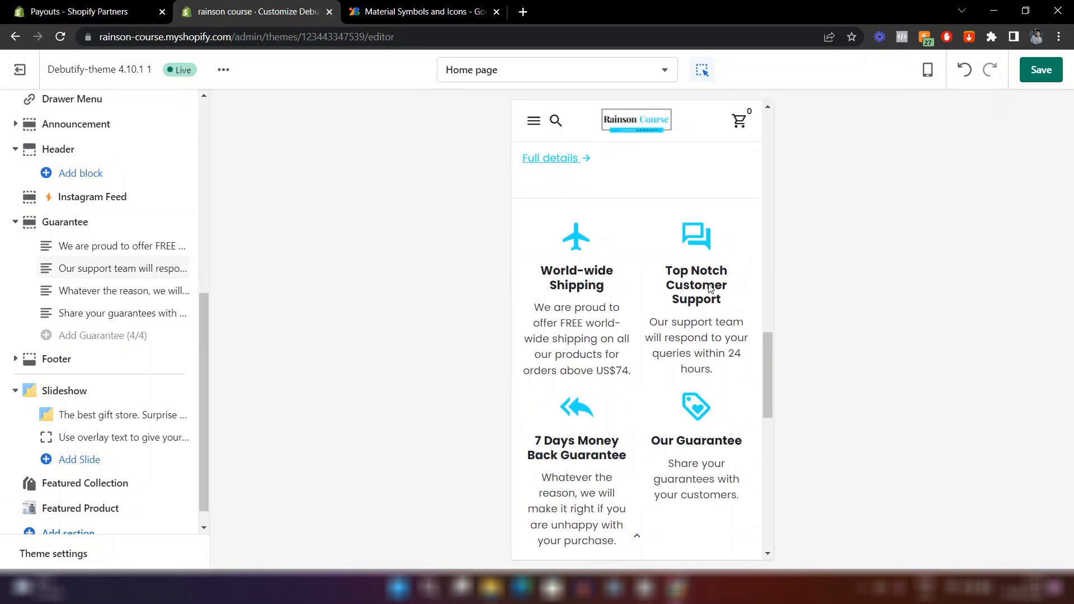
scroll(742, 294, "down", 3)
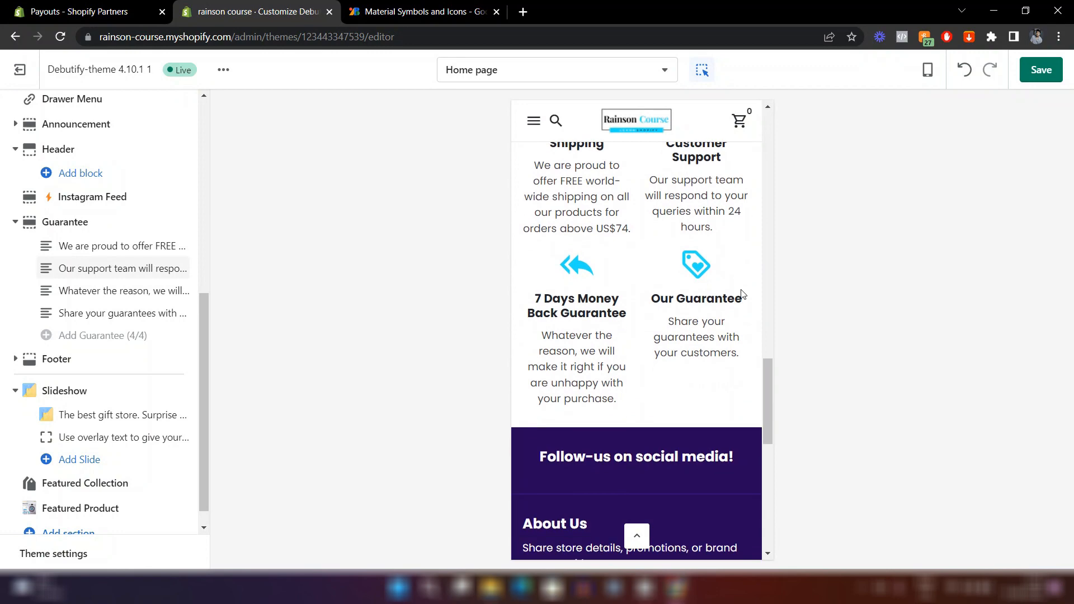
- Check the slideshow in the mobile preview, then return to the desktop preview and review the home page down to the footer
scroll(743, 293, "up", 15)
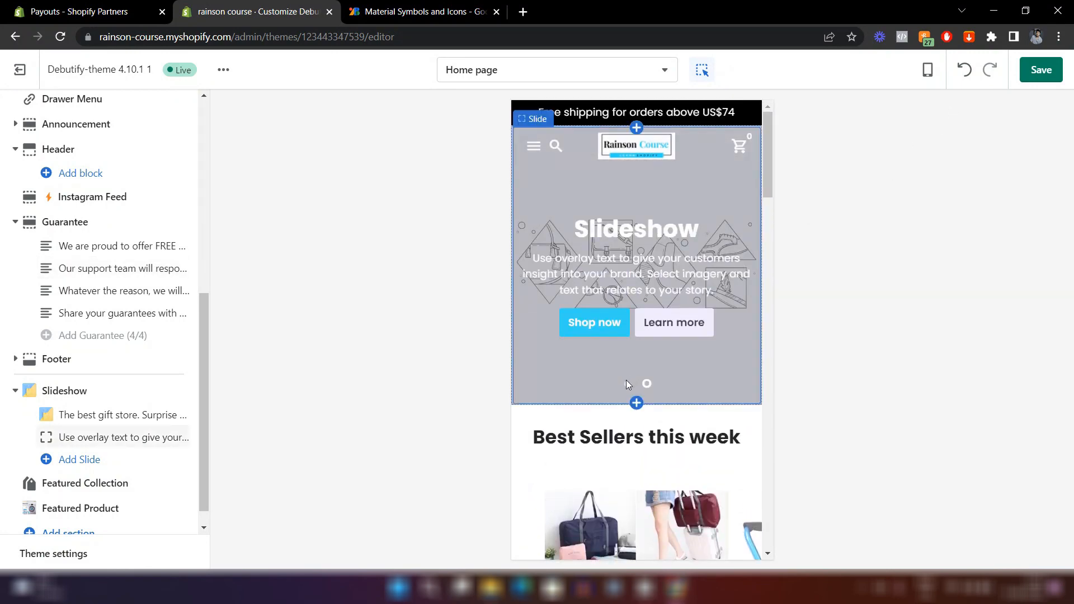
left_click(627, 384)
left_click(928, 70)
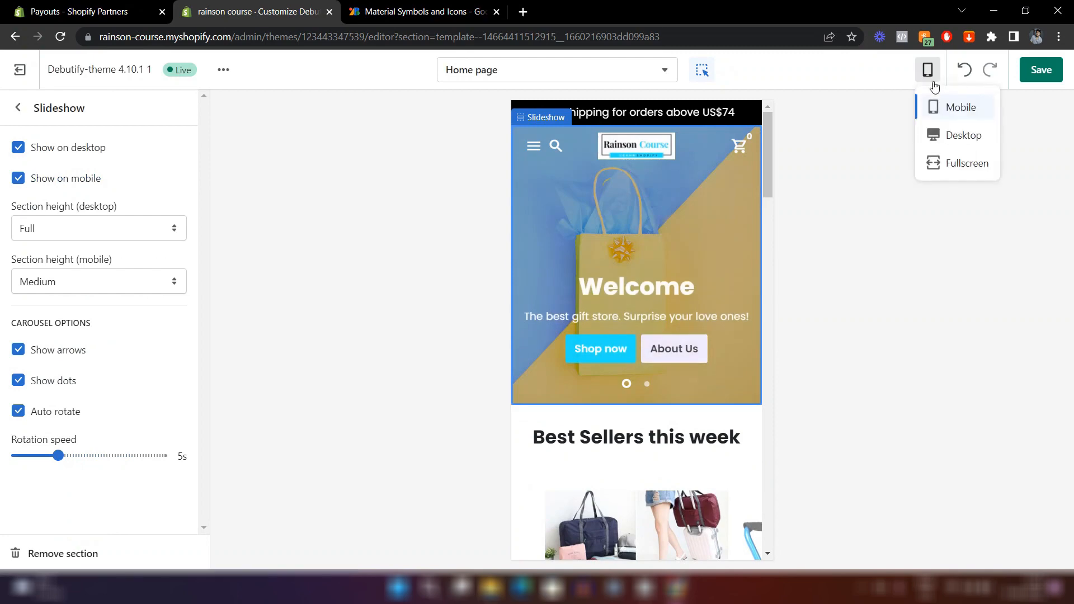
left_click(941, 135)
scroll(607, 255, "down", 10)
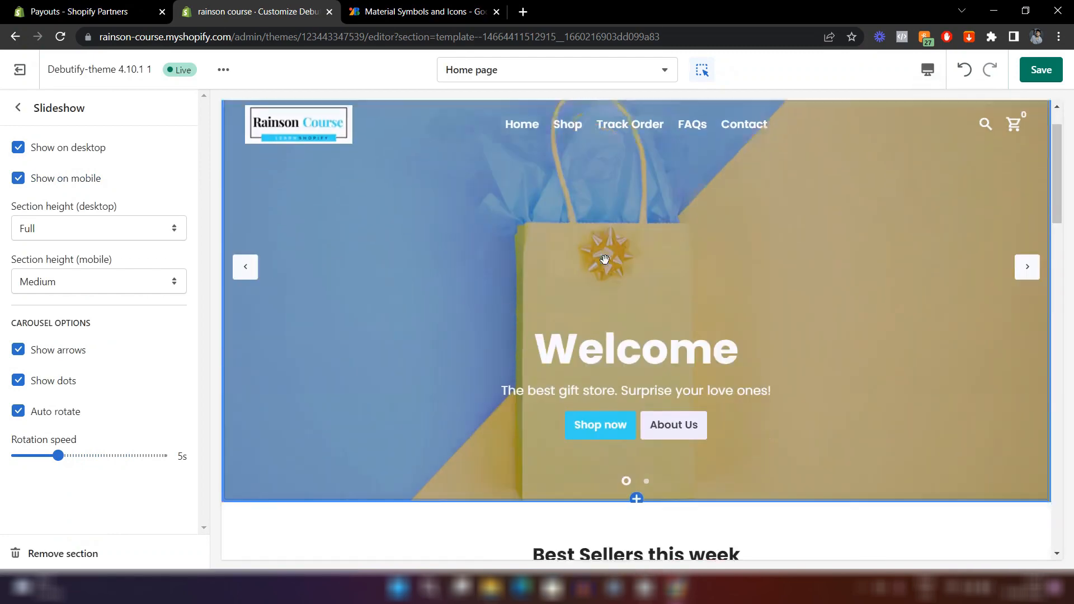
scroll(607, 255, "down", 15)
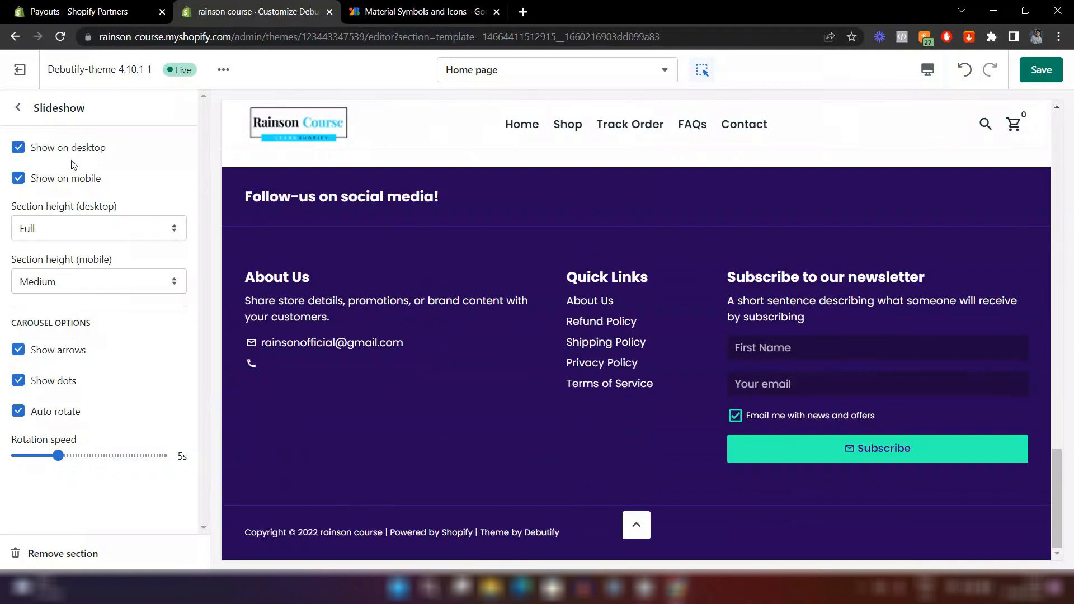
- Set the footer's background color to black (#000000) in the theme's color settings
left_click(19, 108)
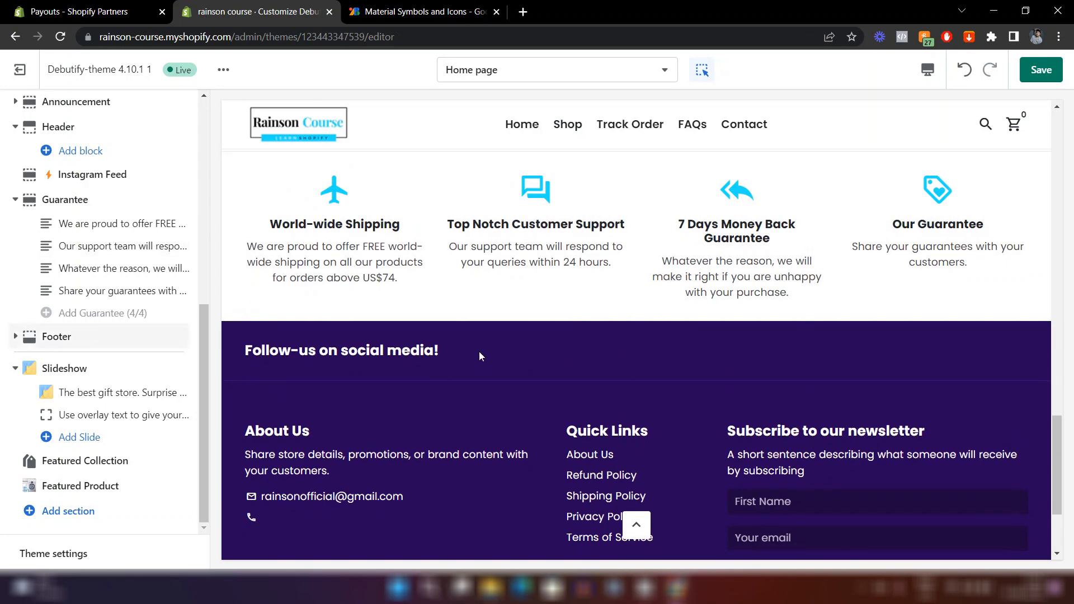
scroll(479, 351, "down", 3)
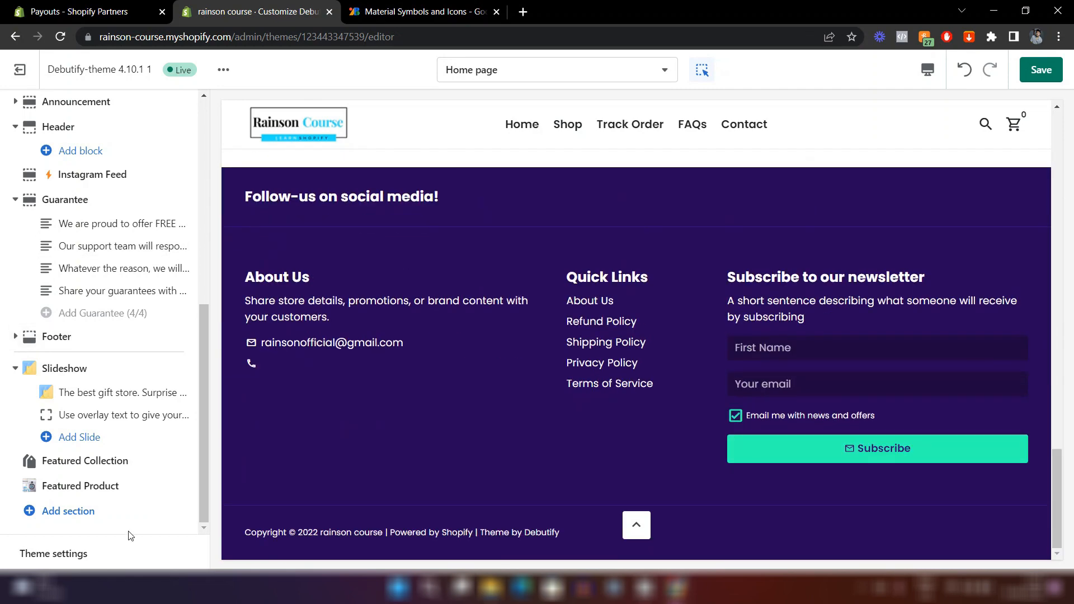
left_click(80, 560)
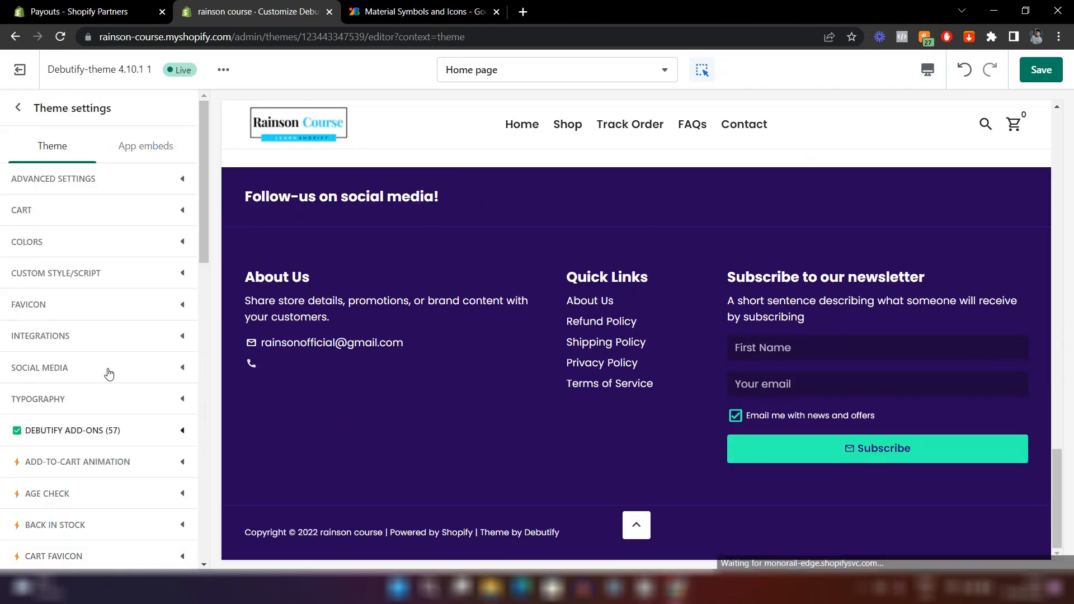
left_click(125, 245)
scroll(125, 246, "down", 15)
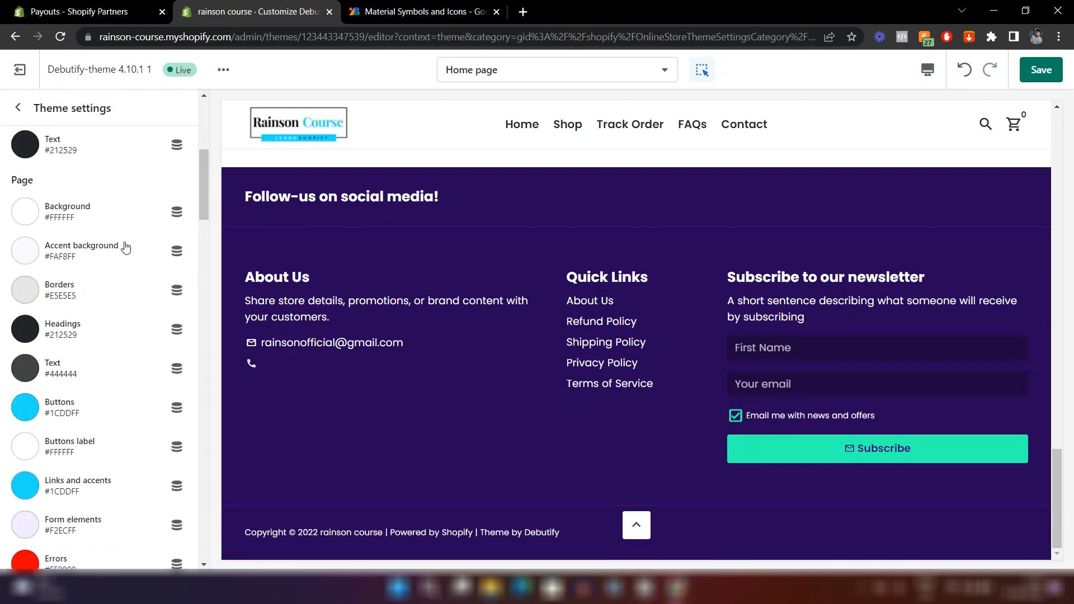
scroll(84, 257, "up", 3)
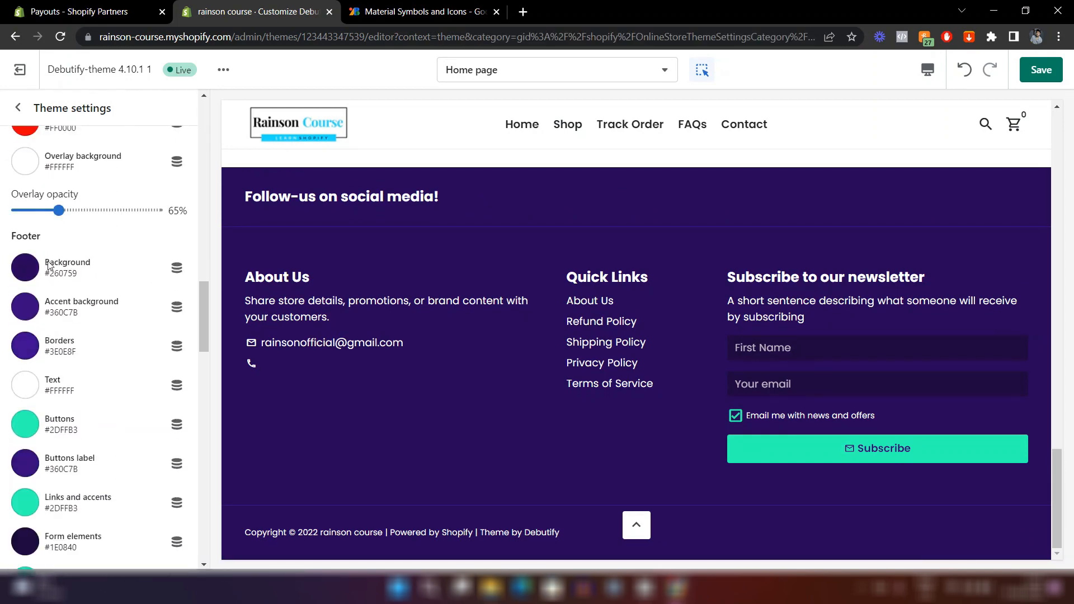
left_click(26, 275)
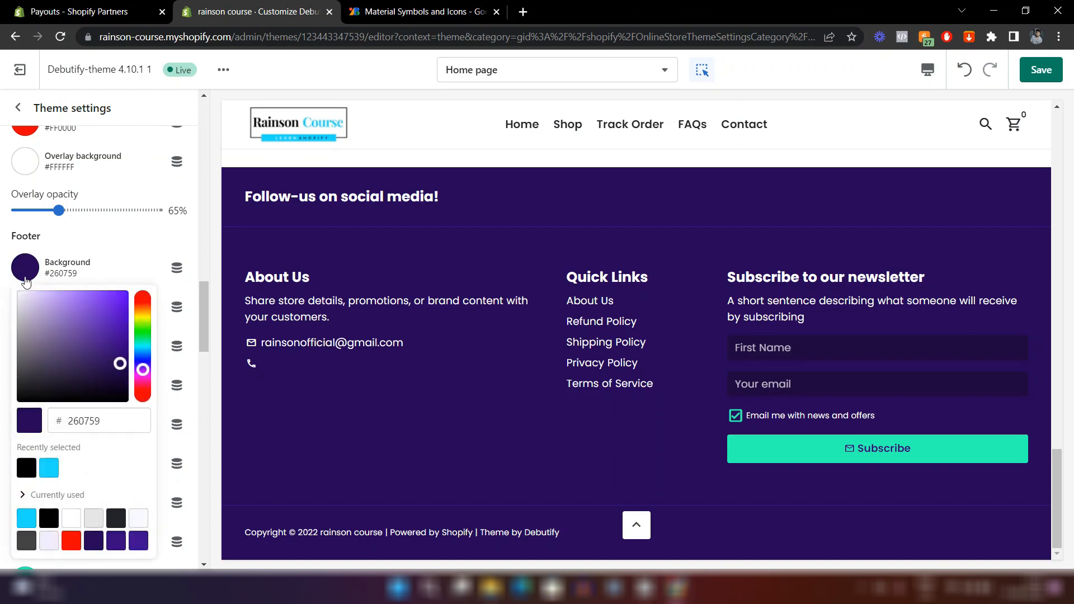
left_click(26, 468)
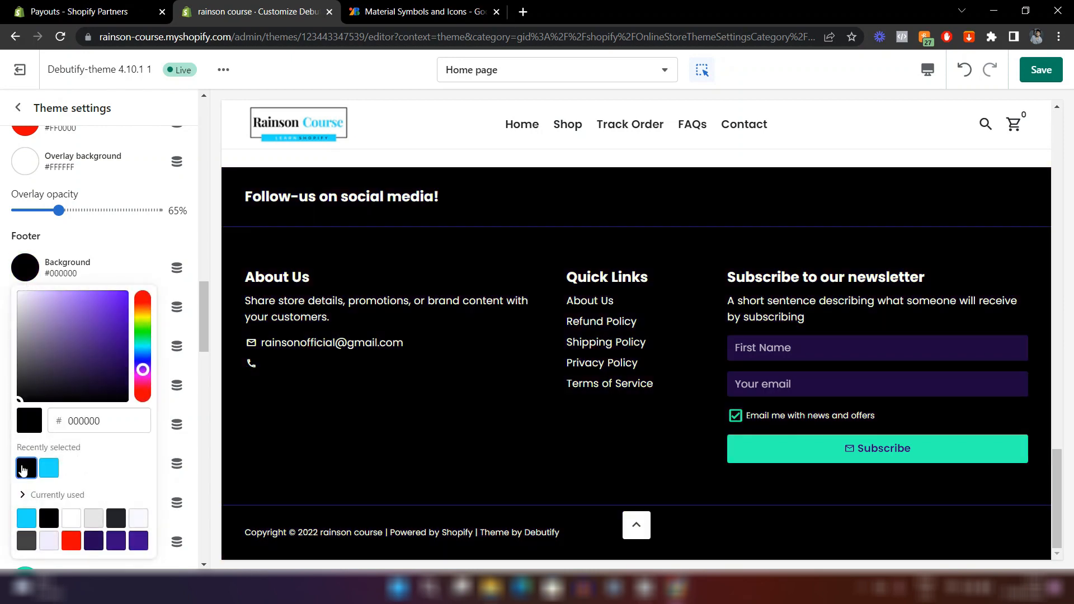
left_click(131, 249)
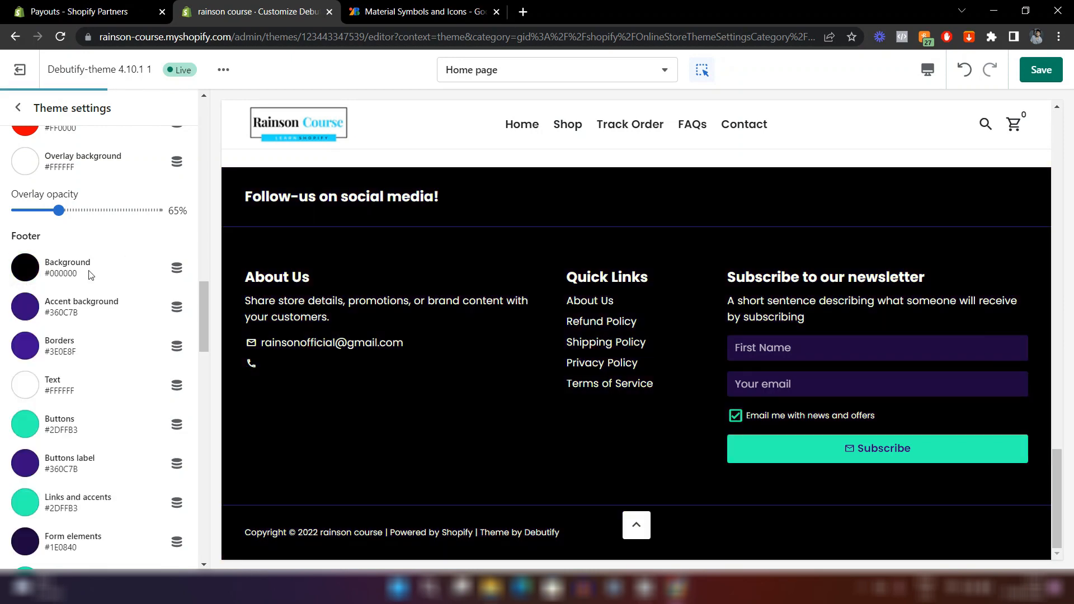
- Set the footer's border color to white (#FFFFFF) and its accent background to light gray (#E5E5E5)
scroll(90, 275, "down", 1)
left_click(25, 269)
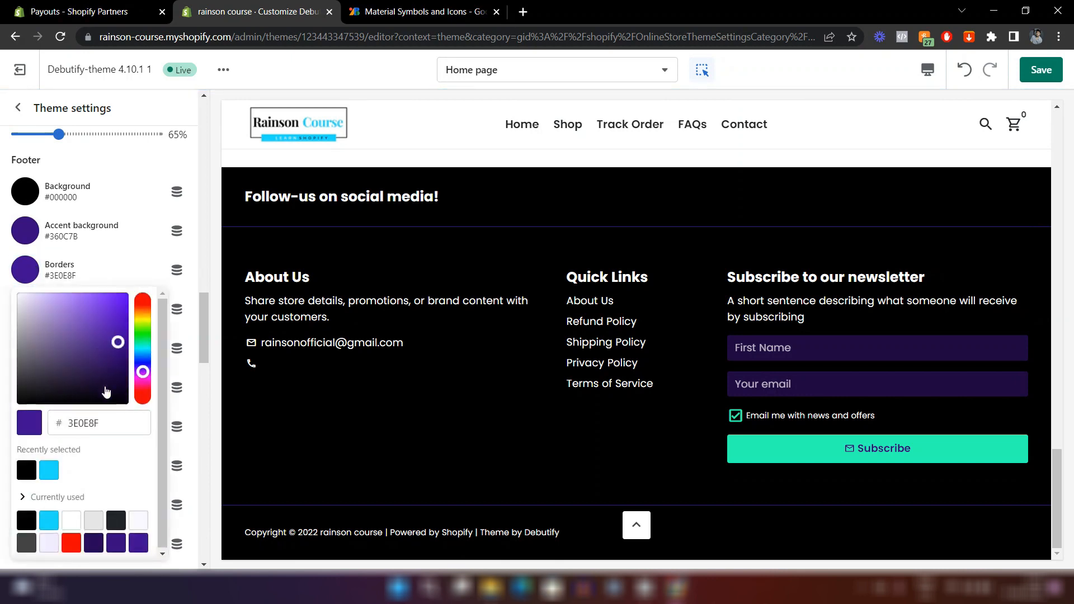
left_click(71, 521)
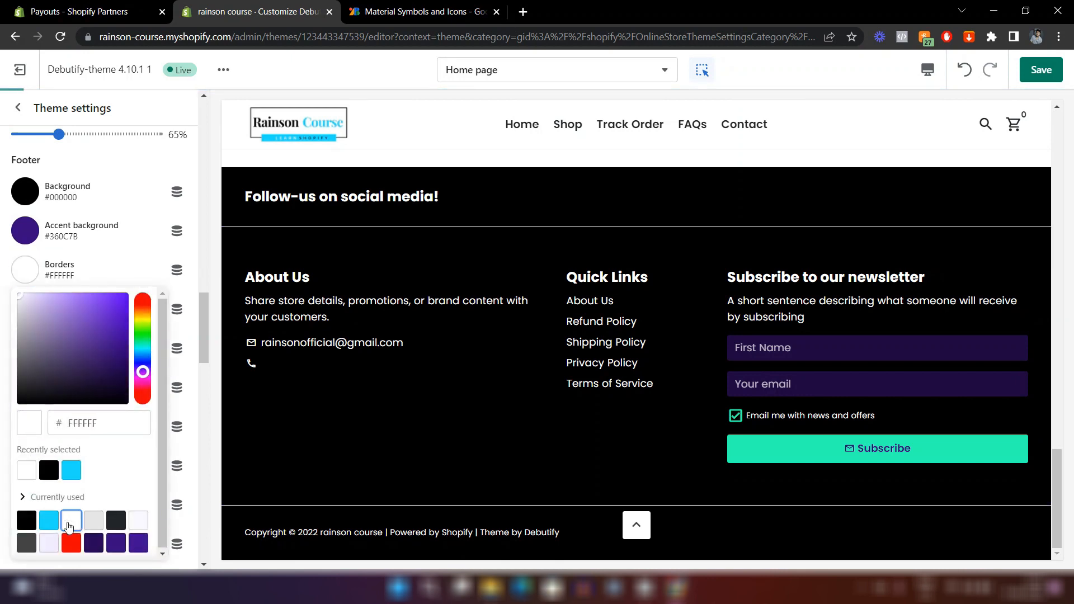
left_click(25, 230)
left_click(92, 485)
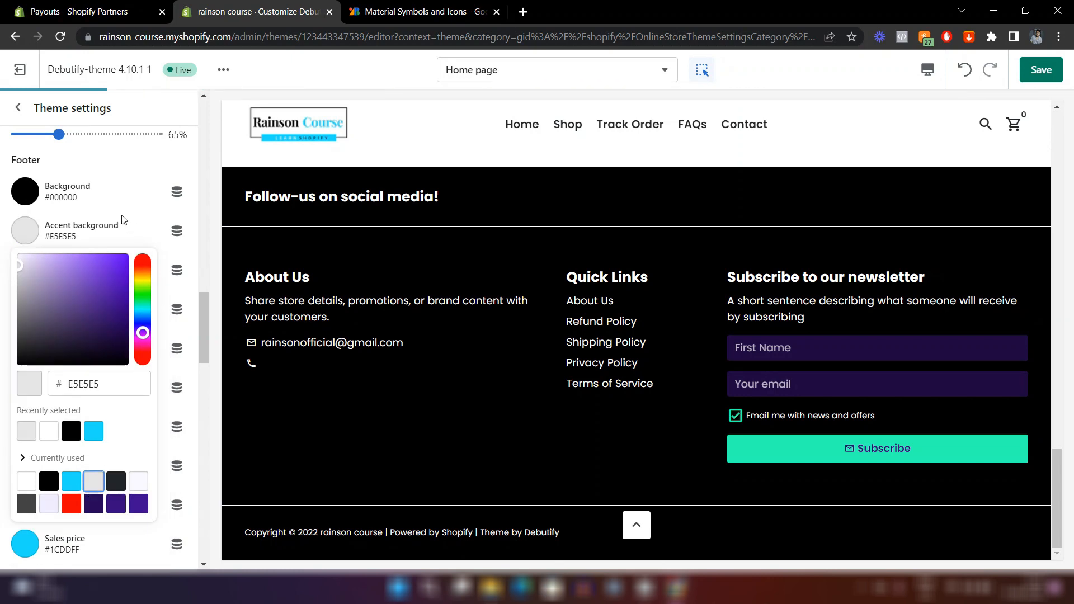
left_click(90, 220)
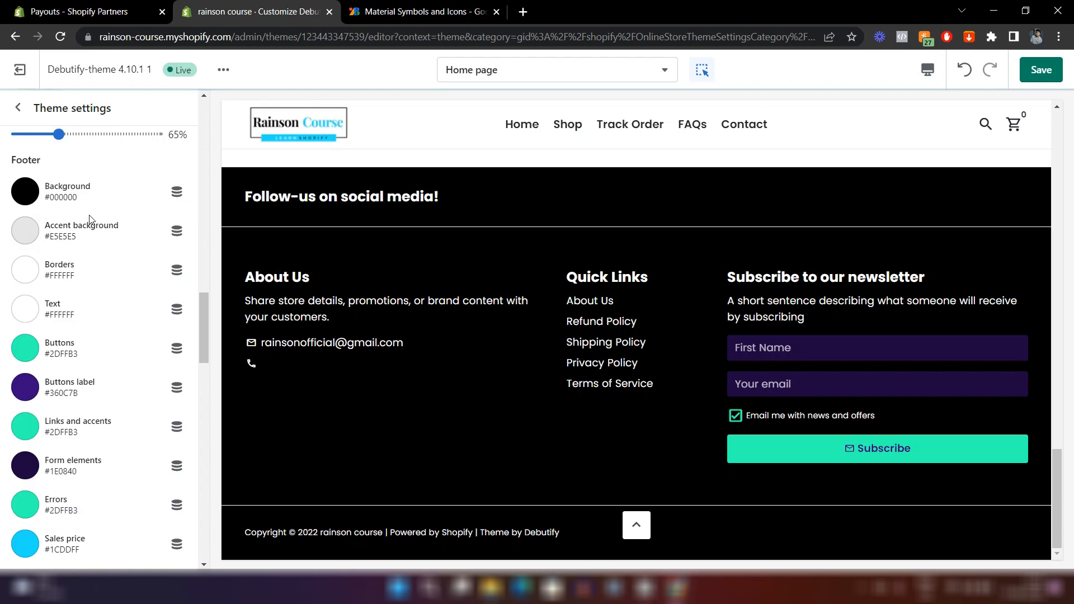
- Set the footer's button label color to white (#FFFFFF) and its button color to light blue (#1CDDFF)
scroll(89, 222, "down", 2)
left_click(26, 267)
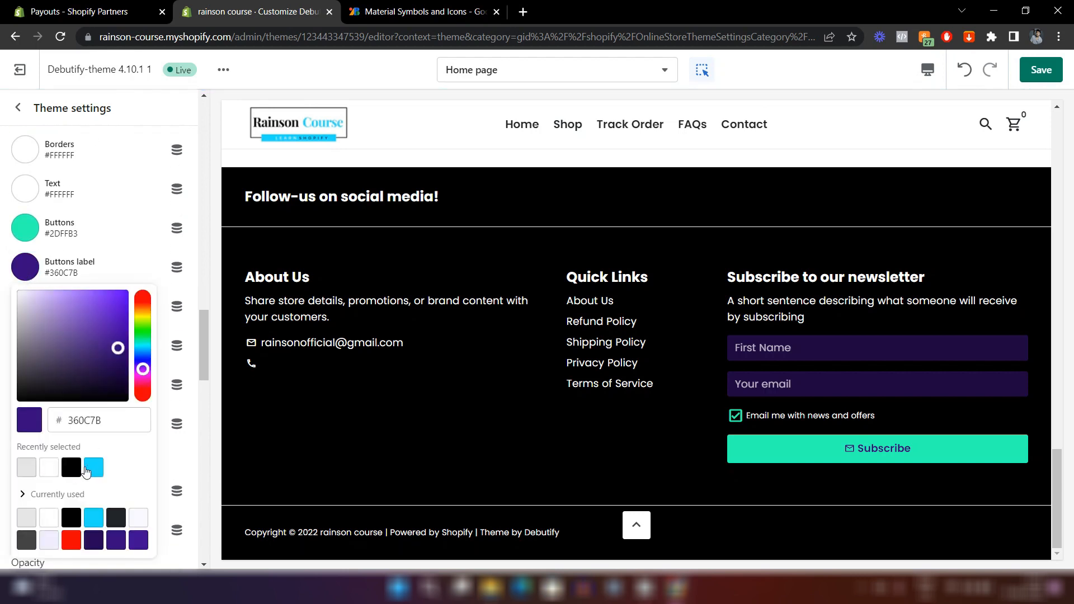
left_click(49, 468)
left_click(20, 225)
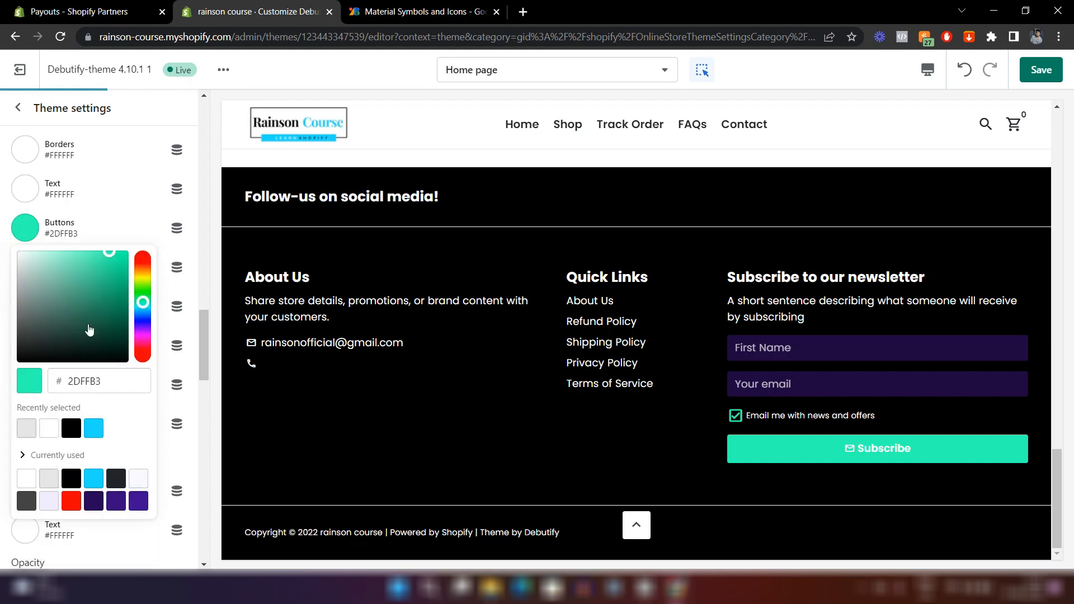
left_click(94, 429)
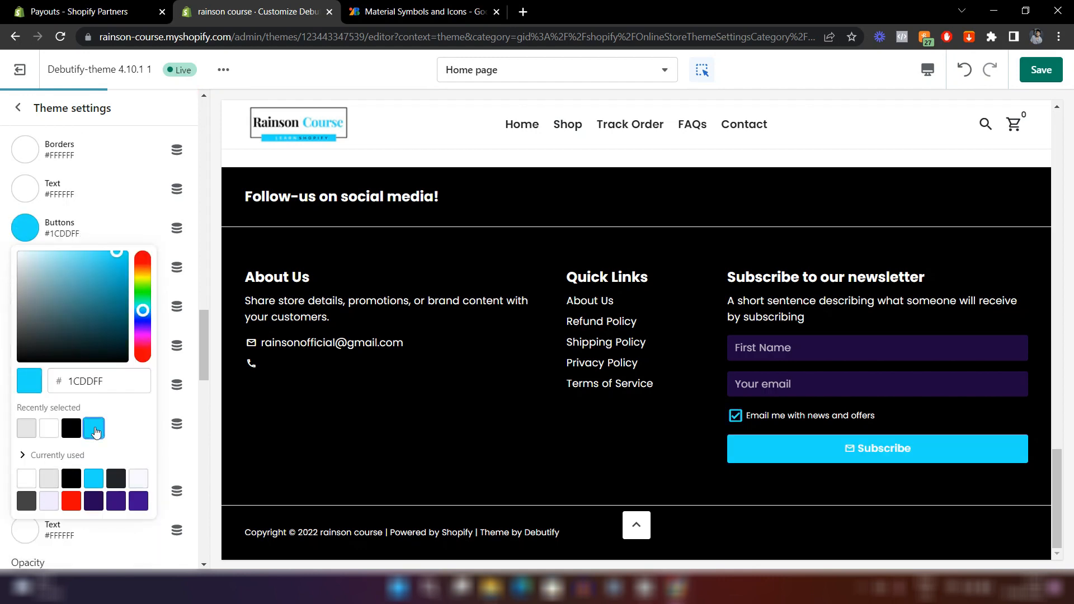
left_click(90, 213)
- Set the footer's form elements color to medium gray (#7C7C7C)
scroll(71, 226, "down", 2)
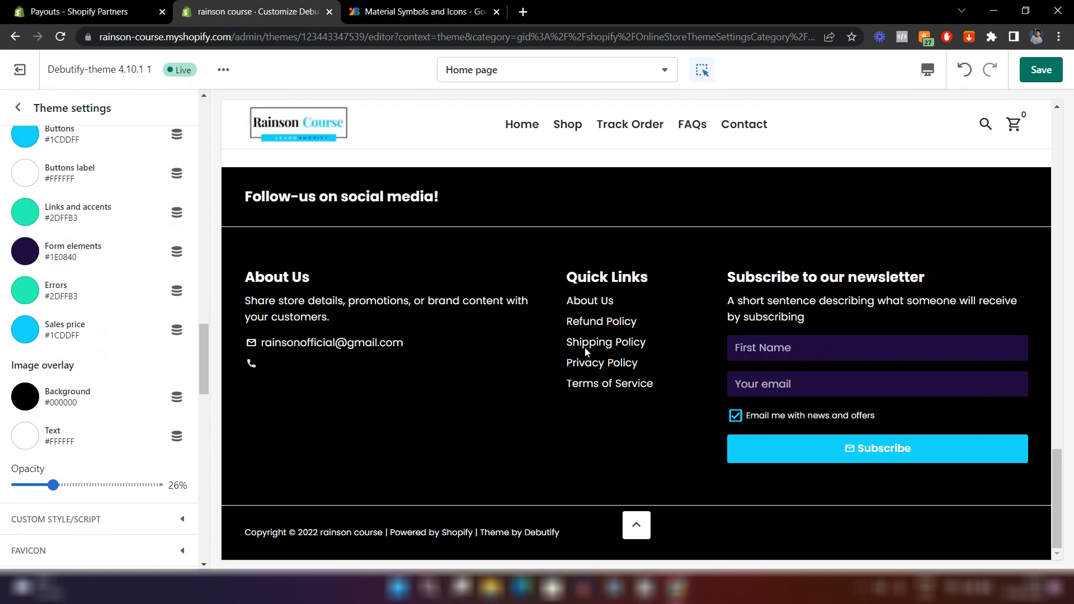
left_click(24, 253)
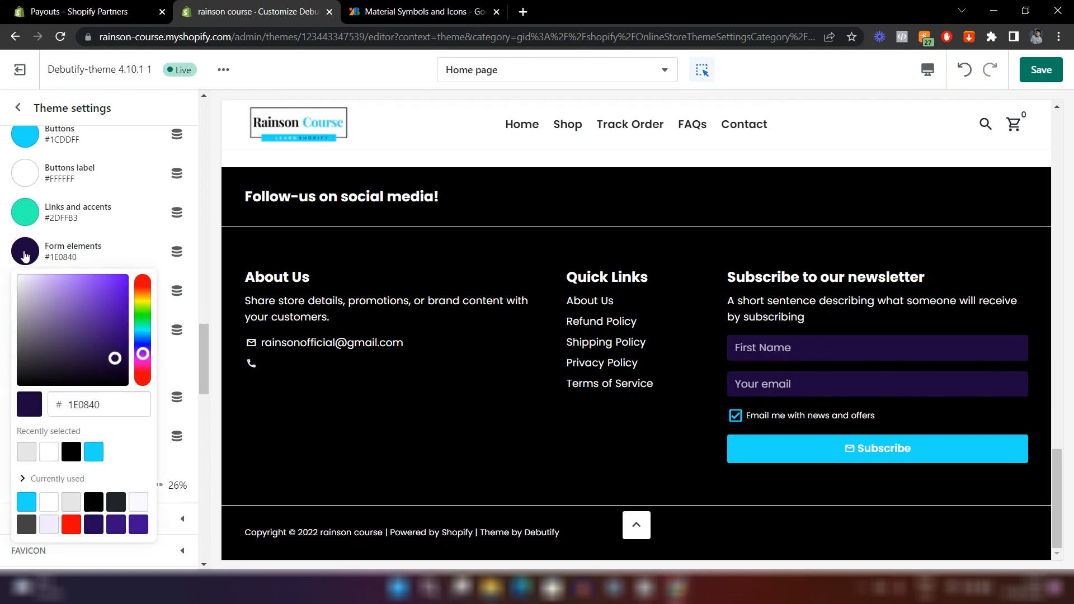
left_click(26, 452)
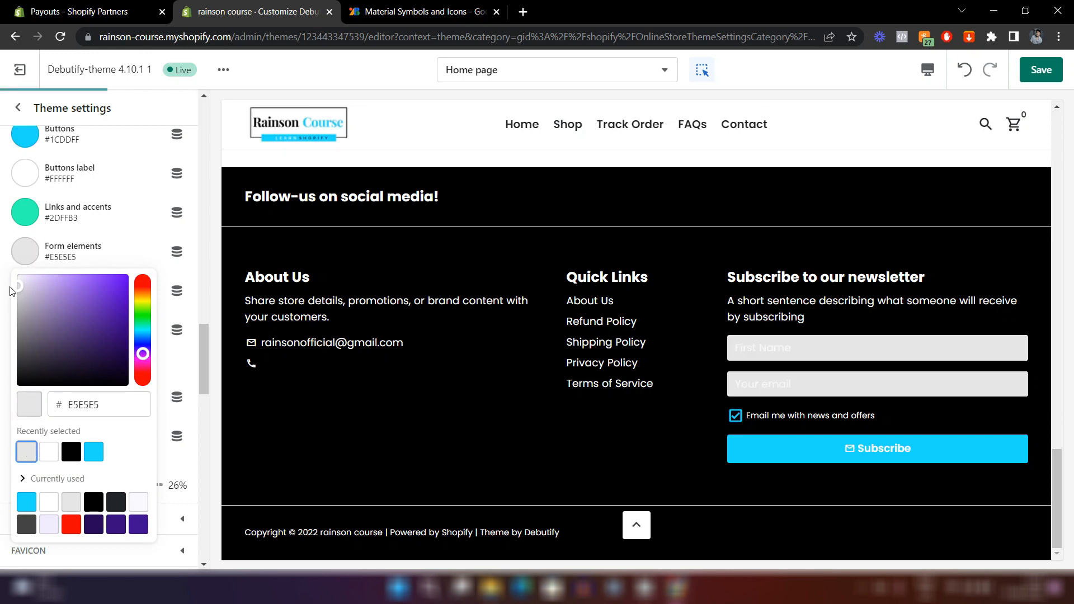
left_click_drag(19, 292, 20, 336)
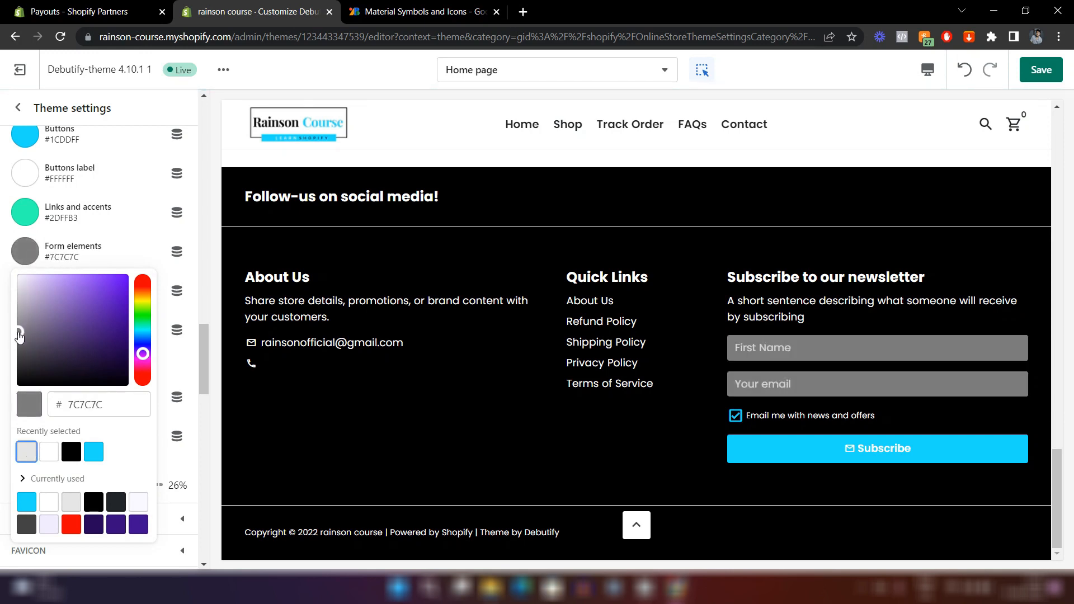
left_click(491, 317)
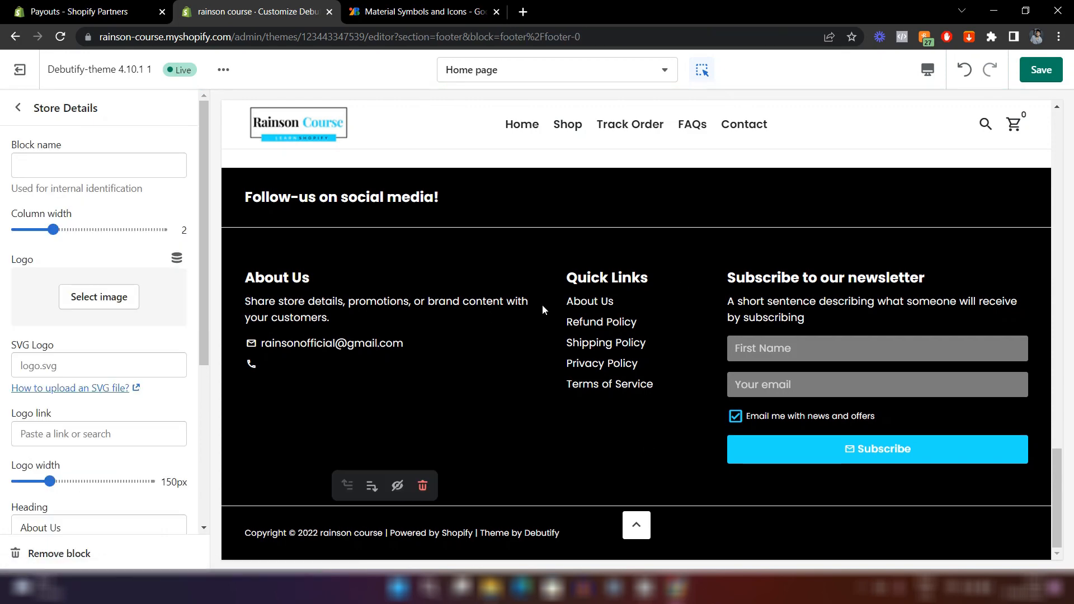
- Examine the Footer section's options for social media icons, payment methods and credentials
scroll(542, 306, "up", 20)
scroll(543, 305, "down", 9)
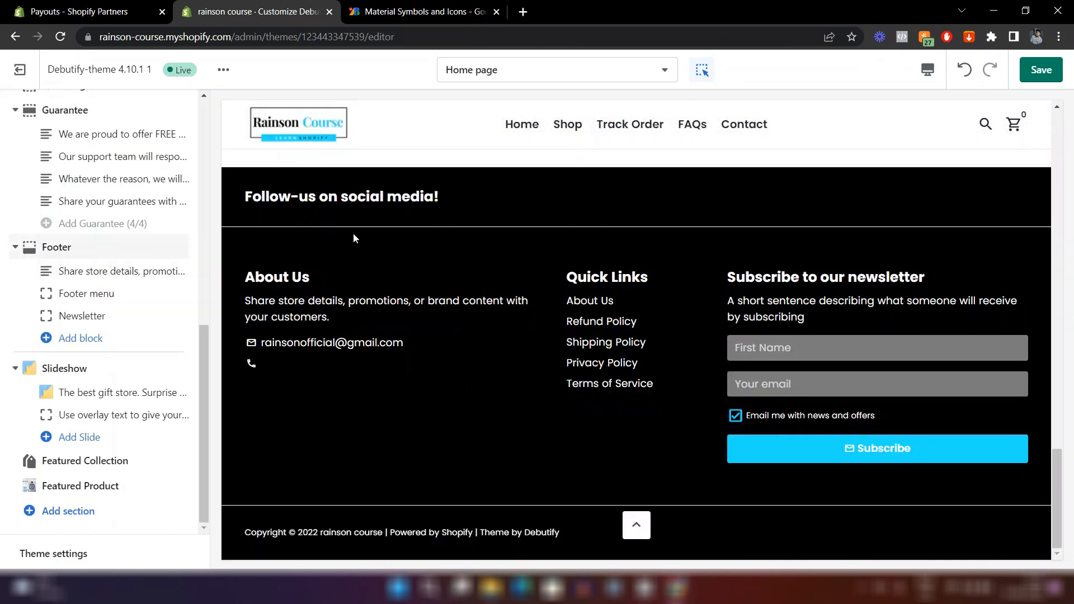
left_click(59, 251)
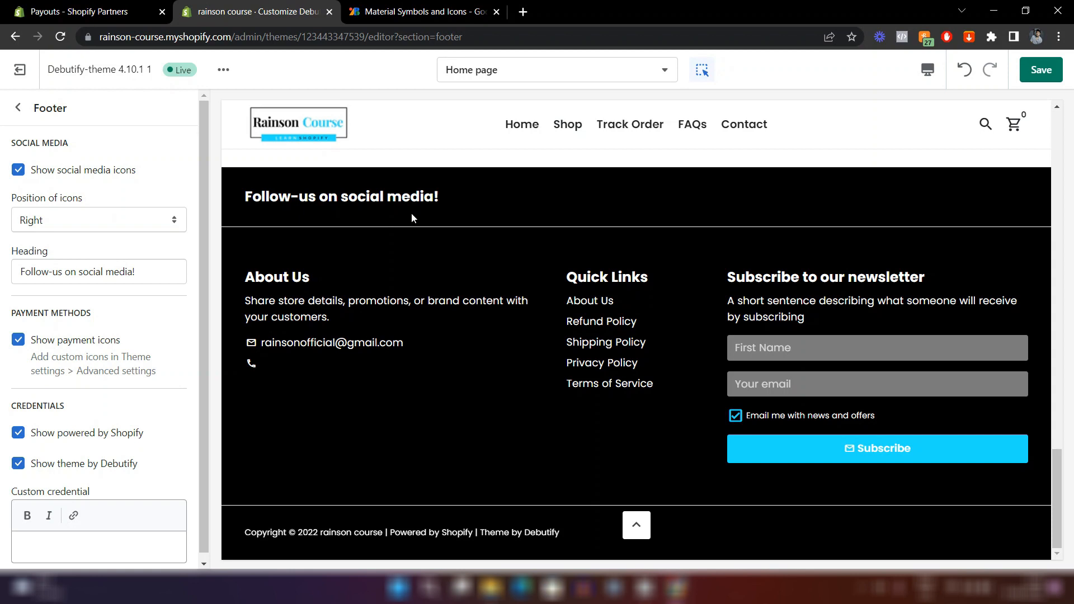
scroll(102, 309, "down", 1)
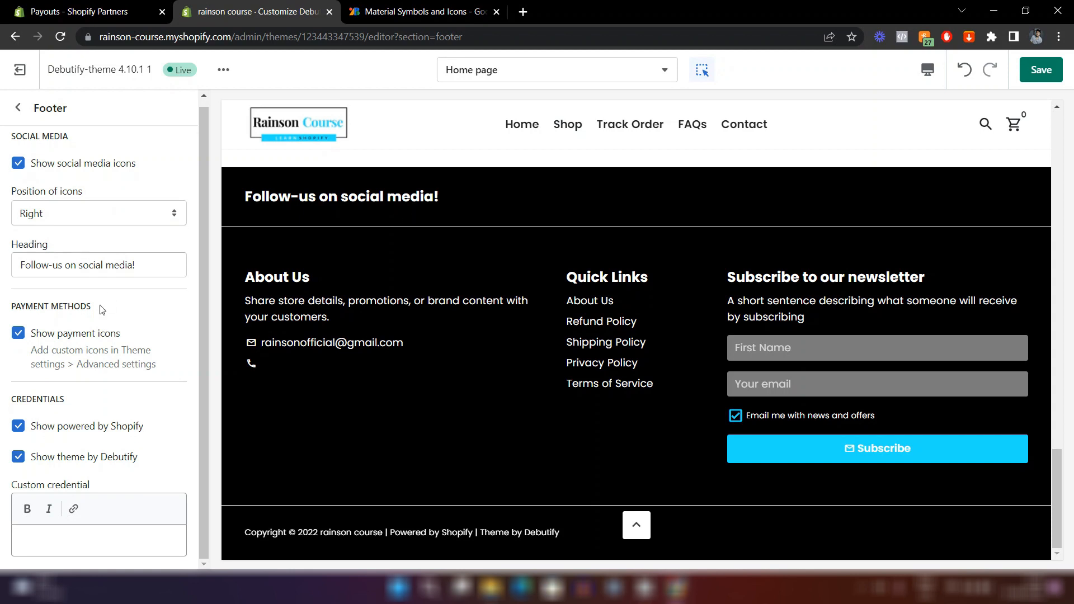
left_click(18, 108)
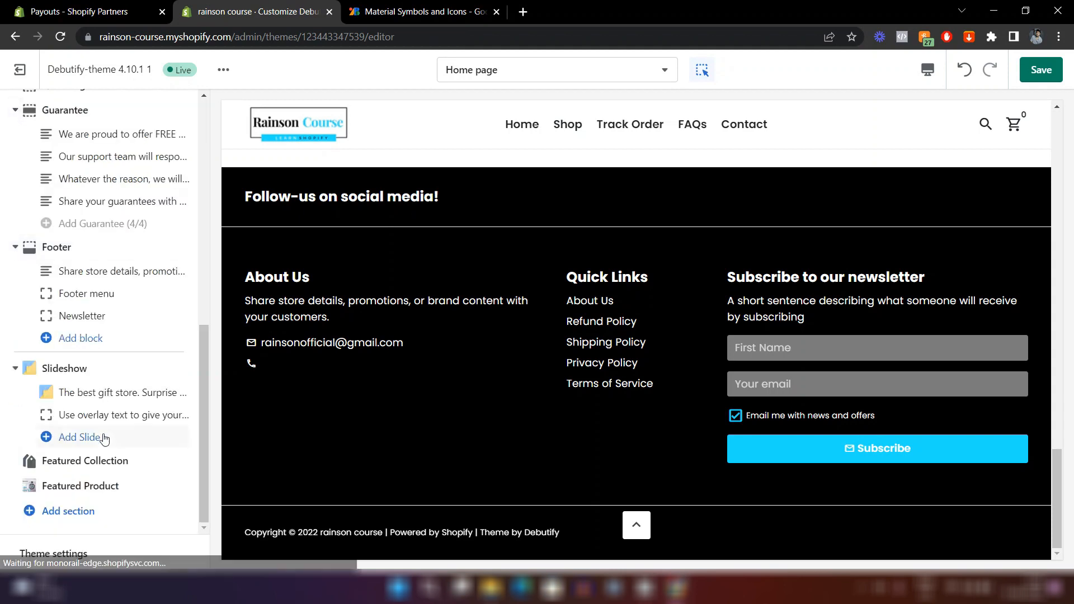
- Examine the theme's Social Media settings, including the sharing options and the account link fields
left_click(95, 555)
scroll(121, 411, "down", 2)
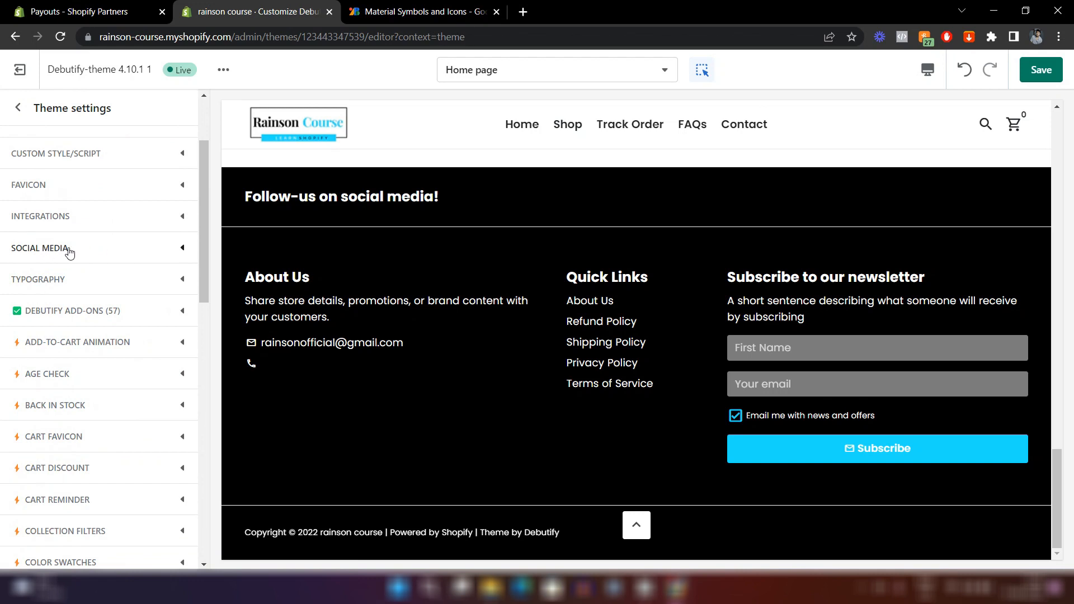
left_click(103, 250)
scroll(104, 250, "down", 5)
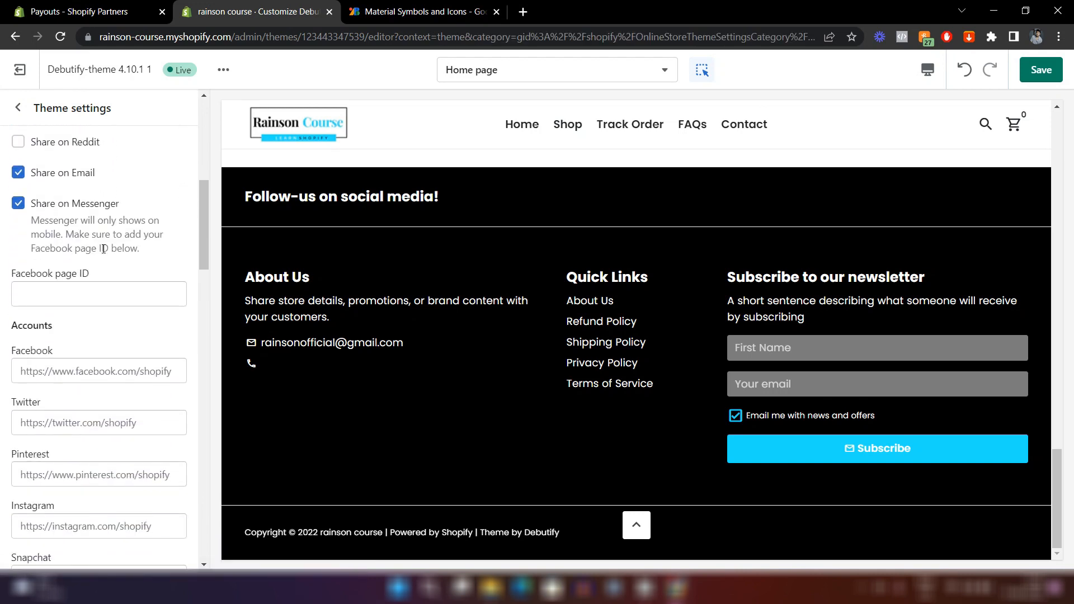
scroll(101, 252, "down", 3)
scroll(73, 303, "down", 7)
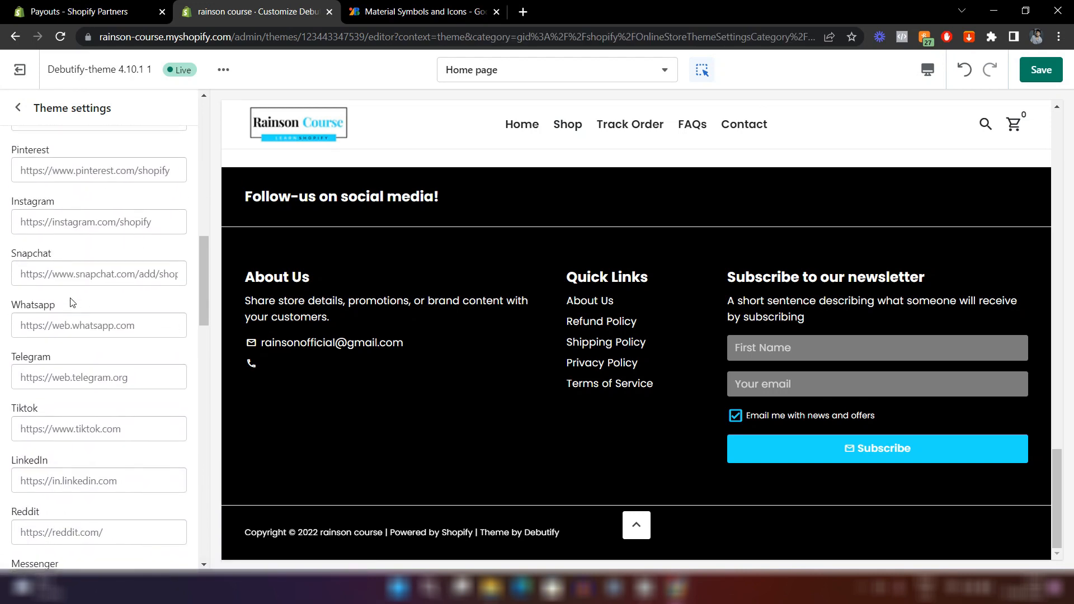
scroll(72, 303, "up", 7)
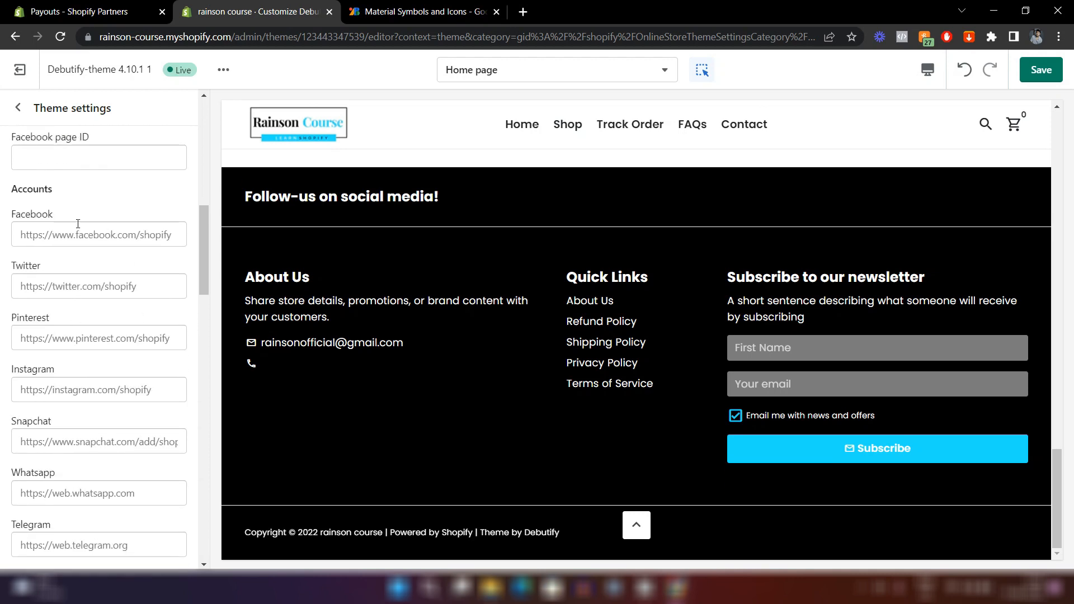
scroll(78, 224, "up", 4)
scroll(140, 272, "up", 3)
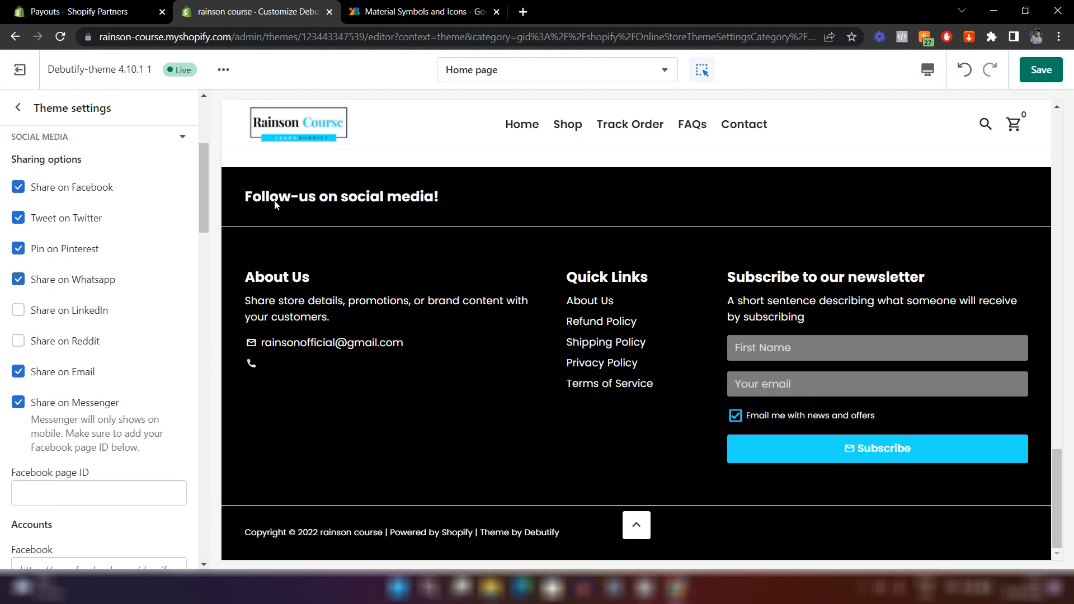
- Disable the "Show powered by Shopify" and "Show theme by Debutify" credentials in the Footer section
left_click(343, 198)
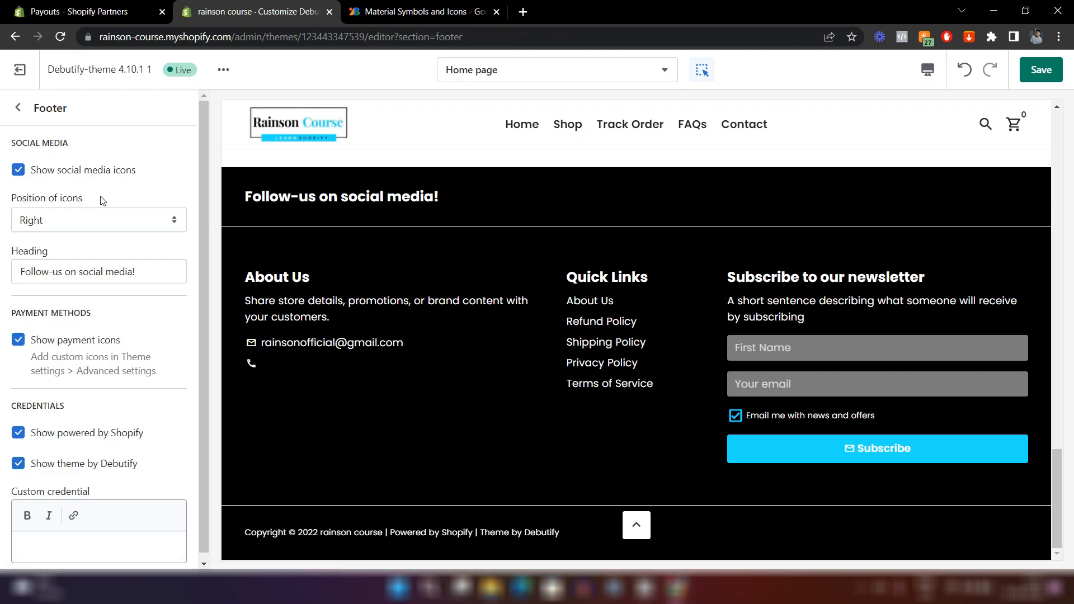
left_click_drag(23, 271, 139, 279)
left_click(147, 307)
left_click(18, 434)
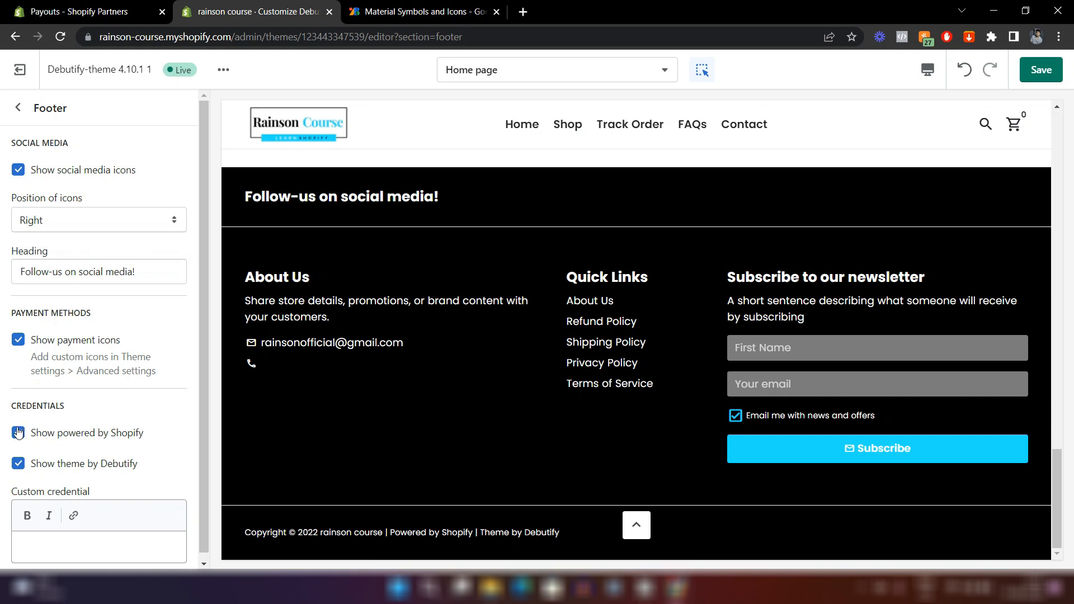
left_click(19, 464)
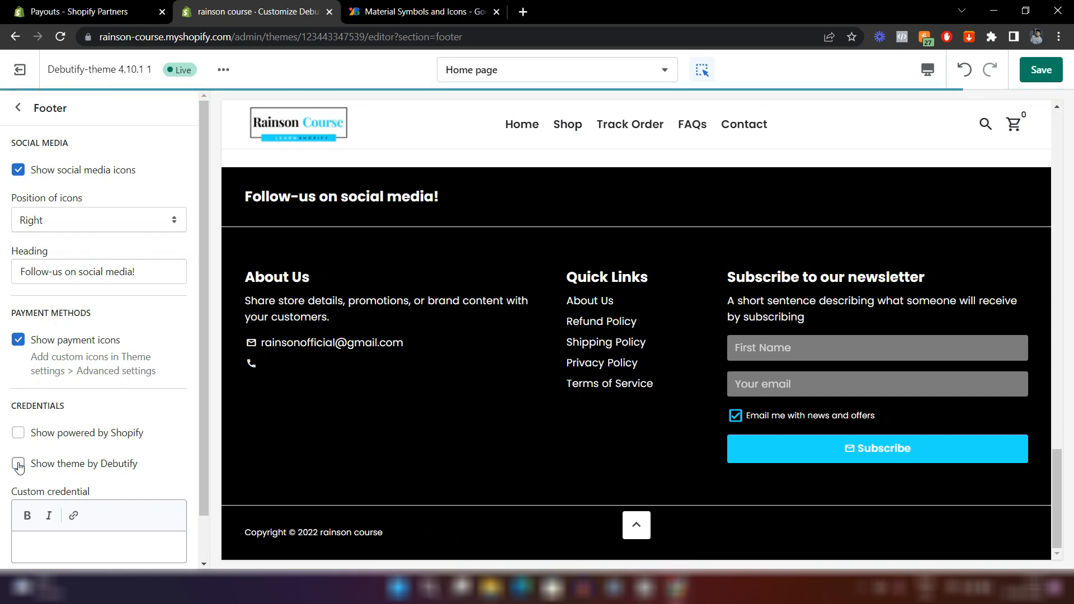
- Replace the footer's About Us text with "We are all about customer satisfaction. We will do whatever it takes to make you happy!" and save the theme
left_click(22, 110)
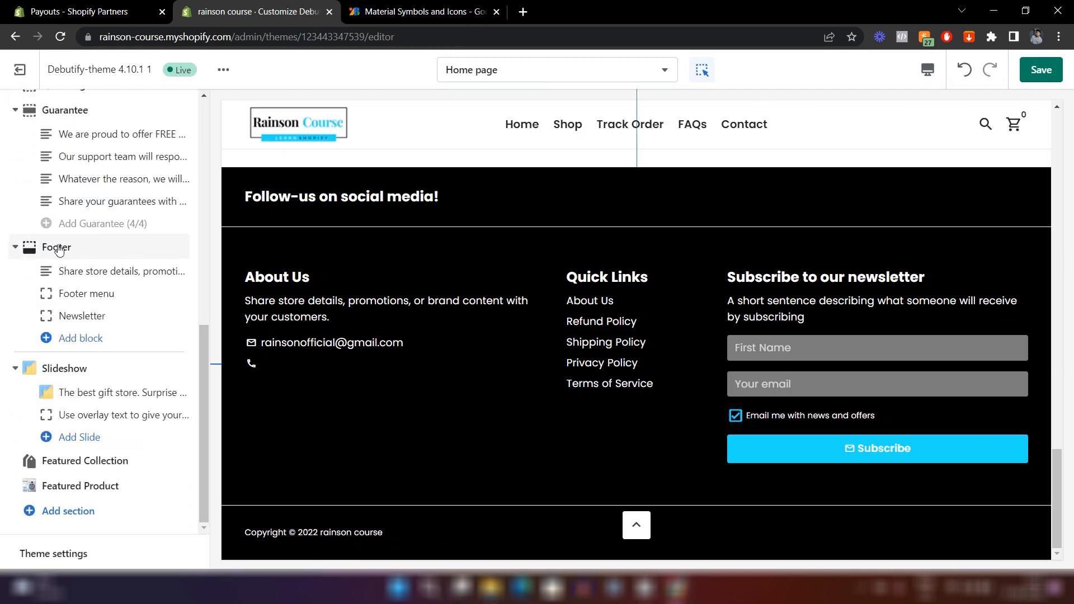
left_click(71, 272)
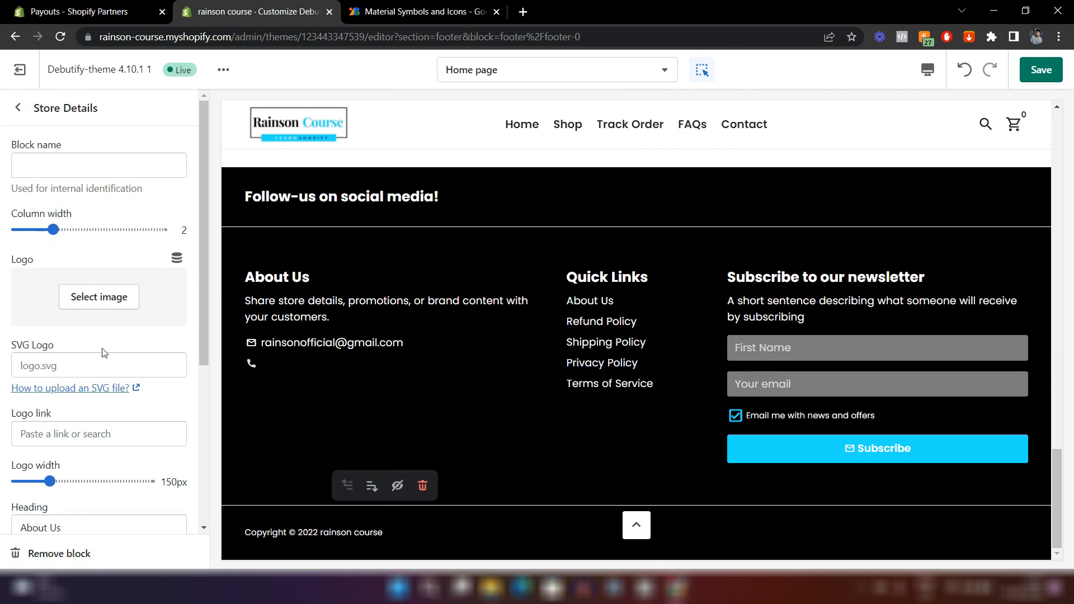
scroll(55, 386, "down", 5)
left_click(48, 403)
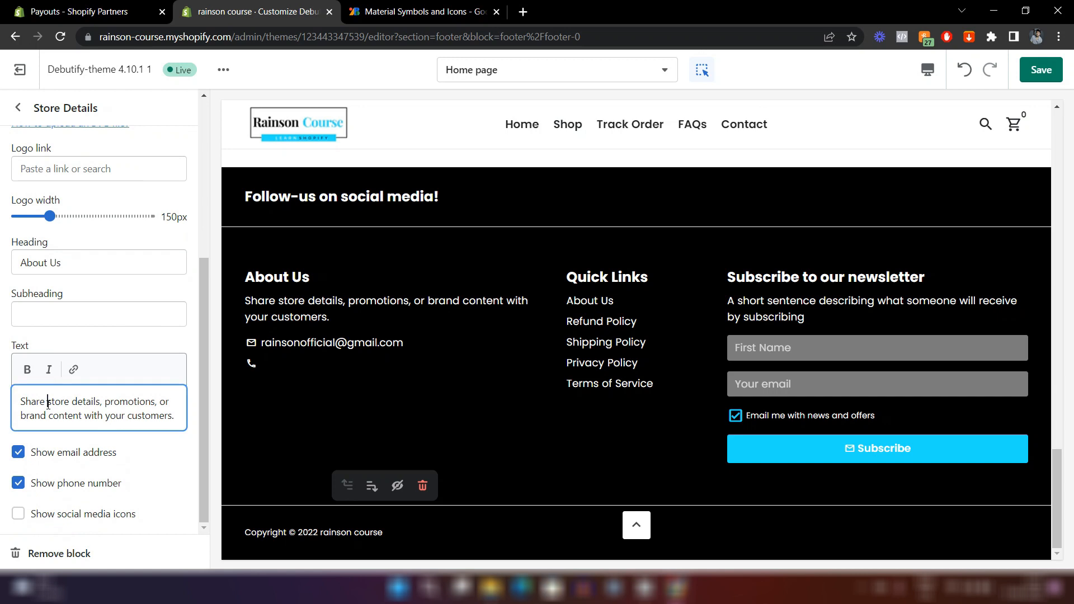
key("ctrl+a")
key("BackSpace")
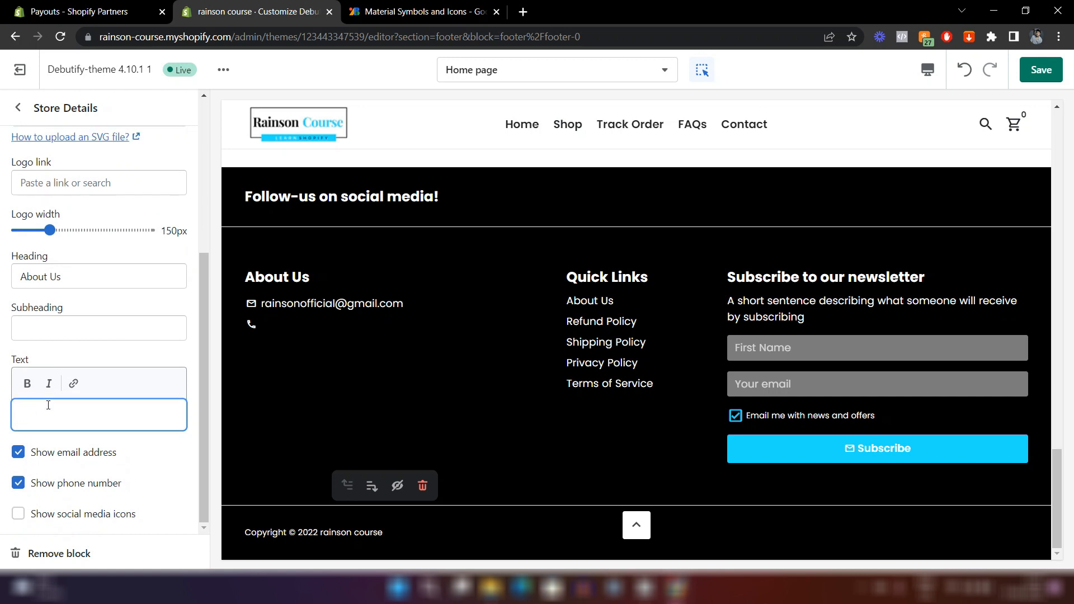
type("We are all about cu")
type("action. ")
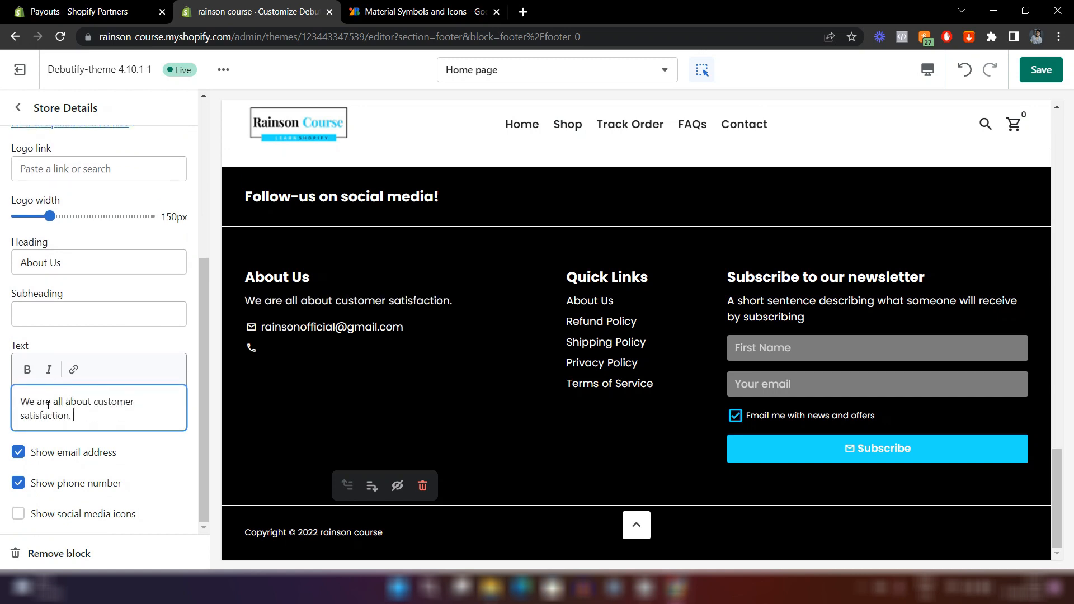
type("We will do whatever it takes to make you happy!")
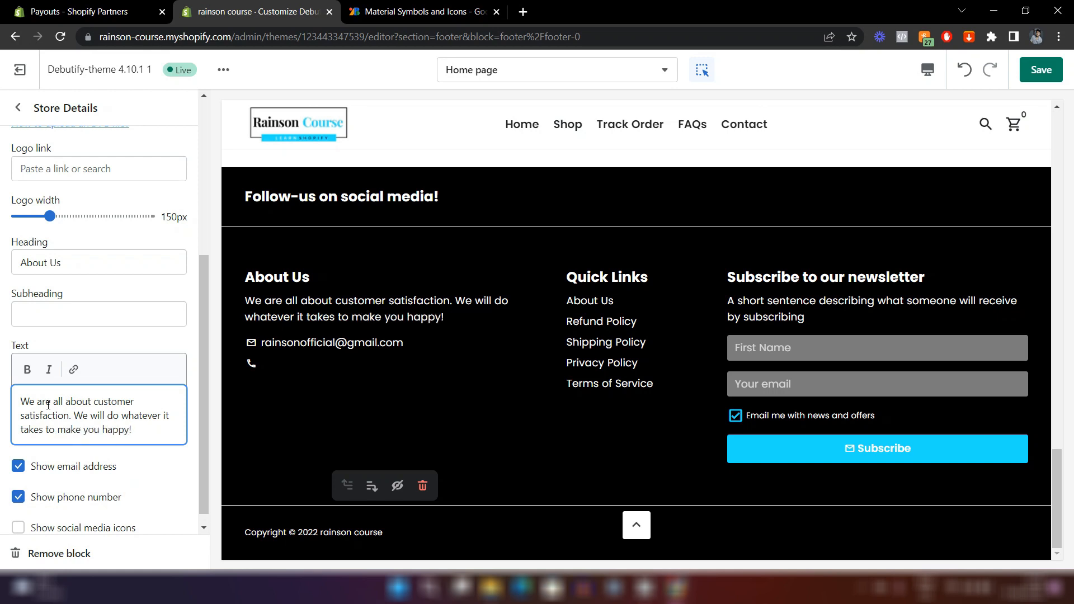
left_click(264, 323)
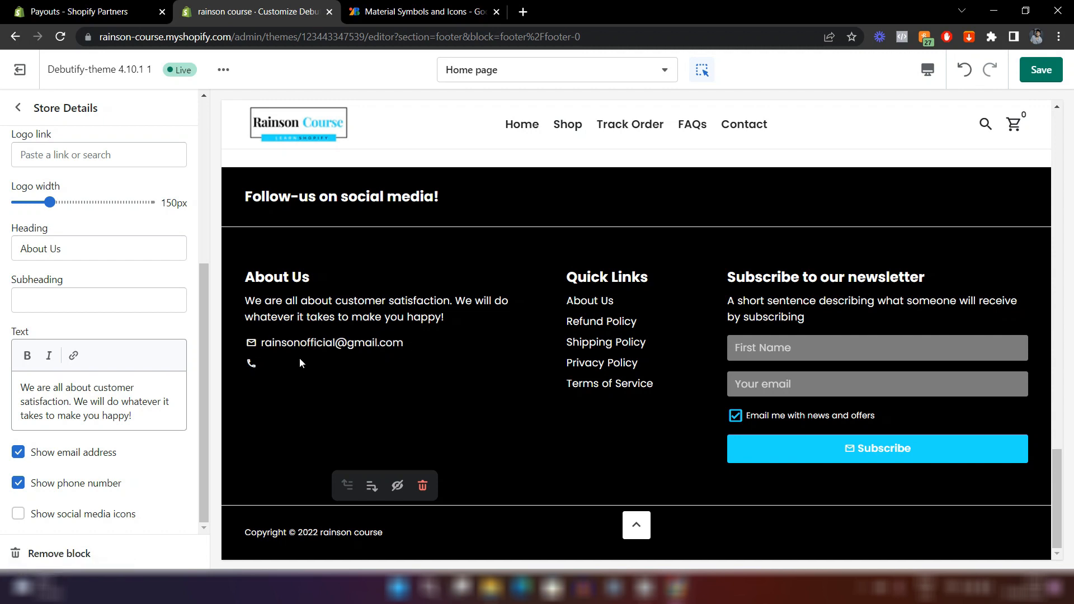
left_click(1044, 71)
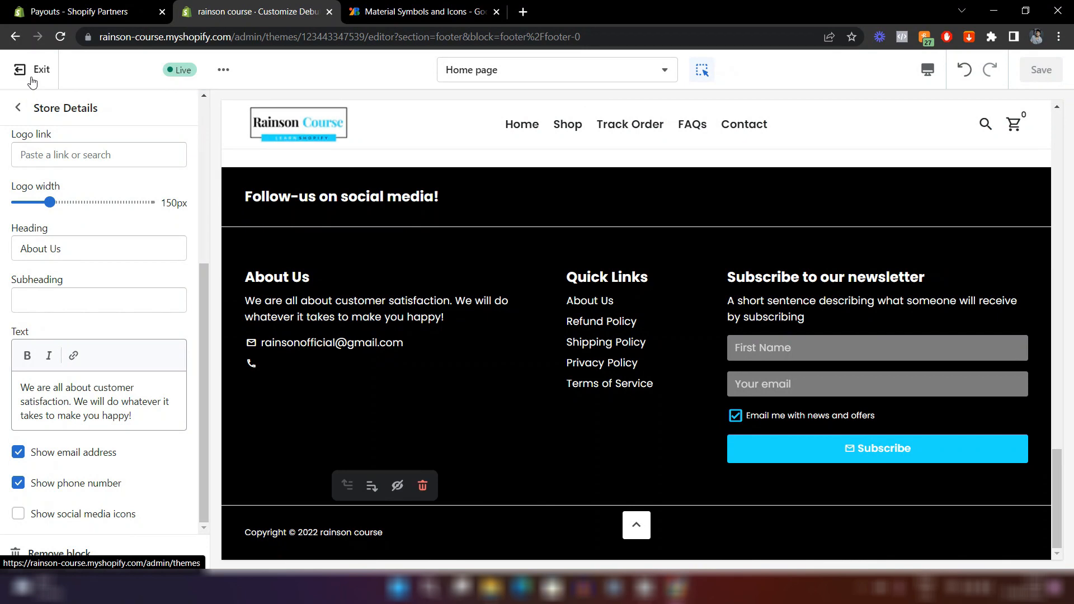
- Open the store admin in a separate browser tab and go to the contact information in the Store details settings
right_click(31, 79)
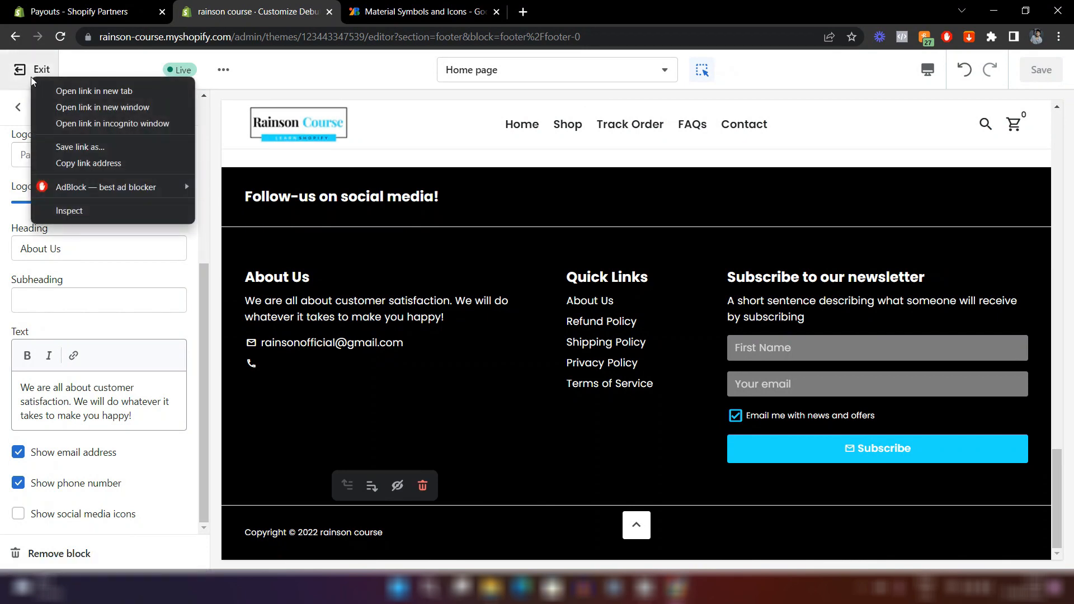
key("Escape")
middle_click(33, 70)
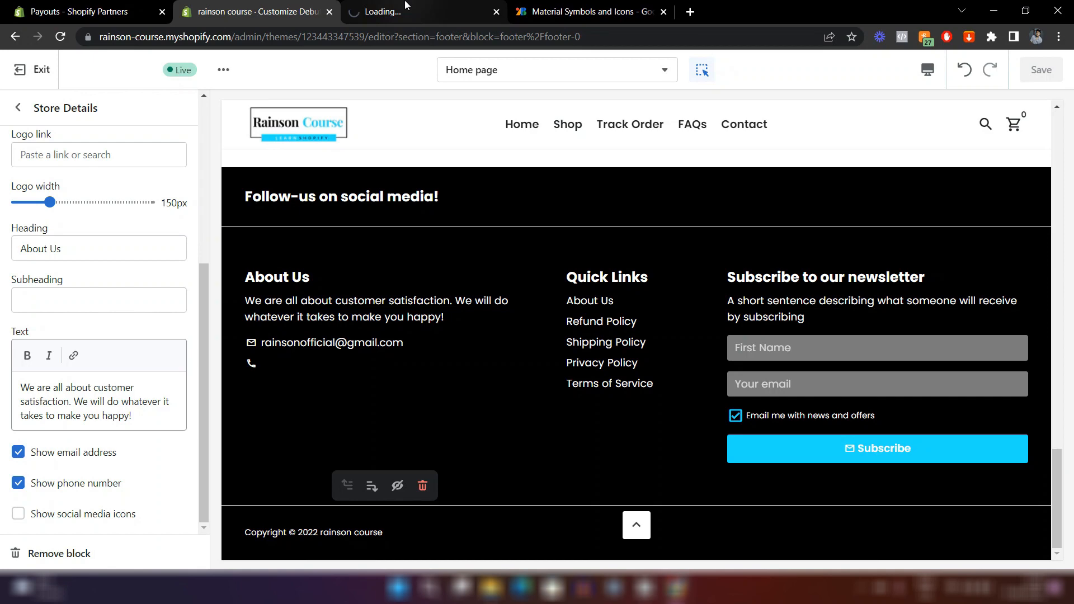
left_click(403, 8)
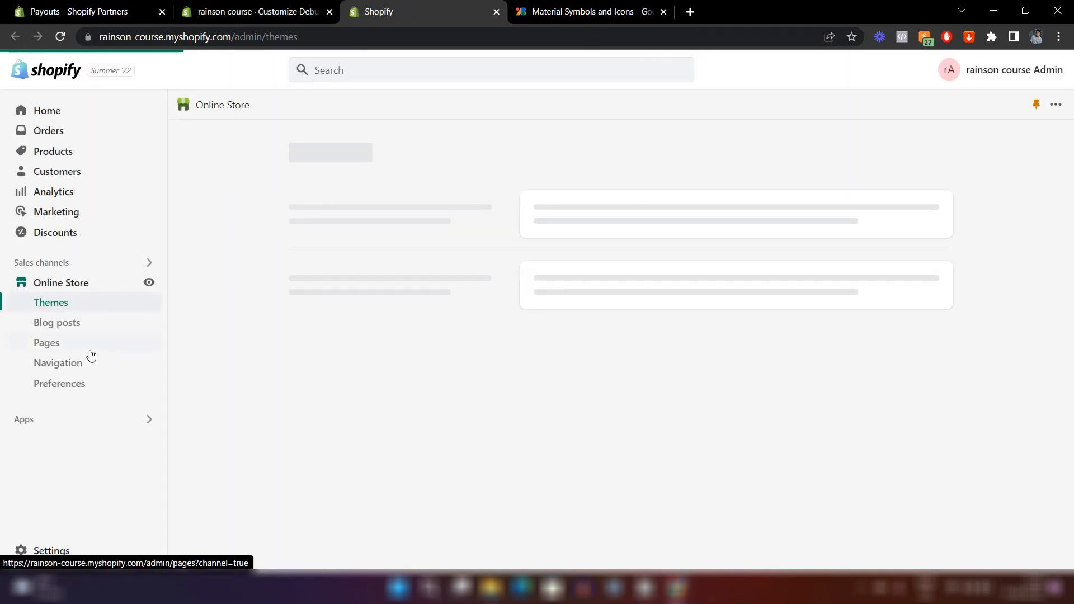
left_click(40, 553)
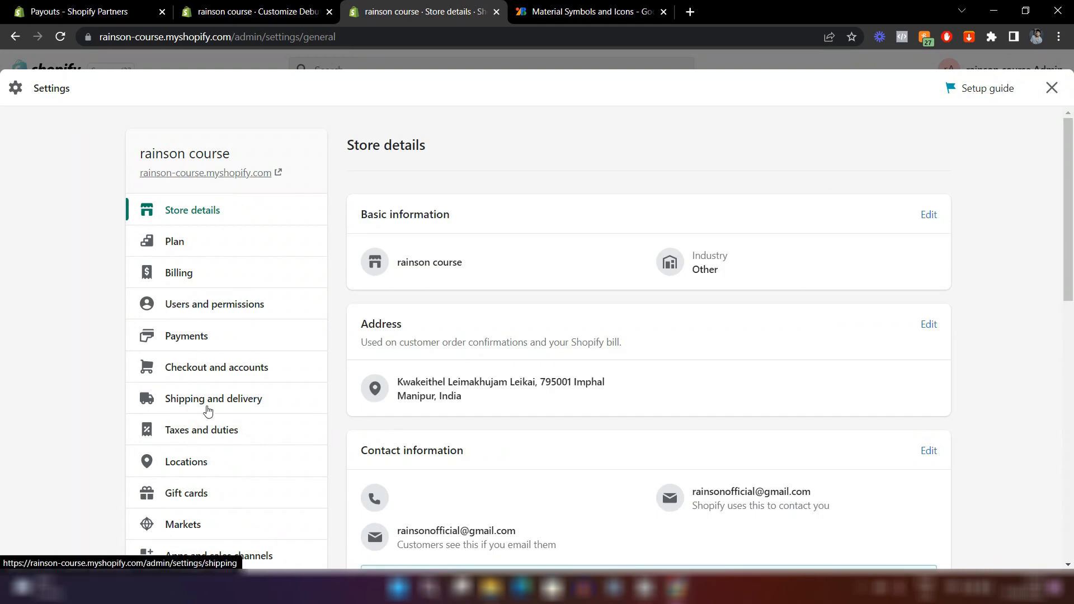
scroll(206, 409, "down", 2)
scroll(616, 336, "down", 3)
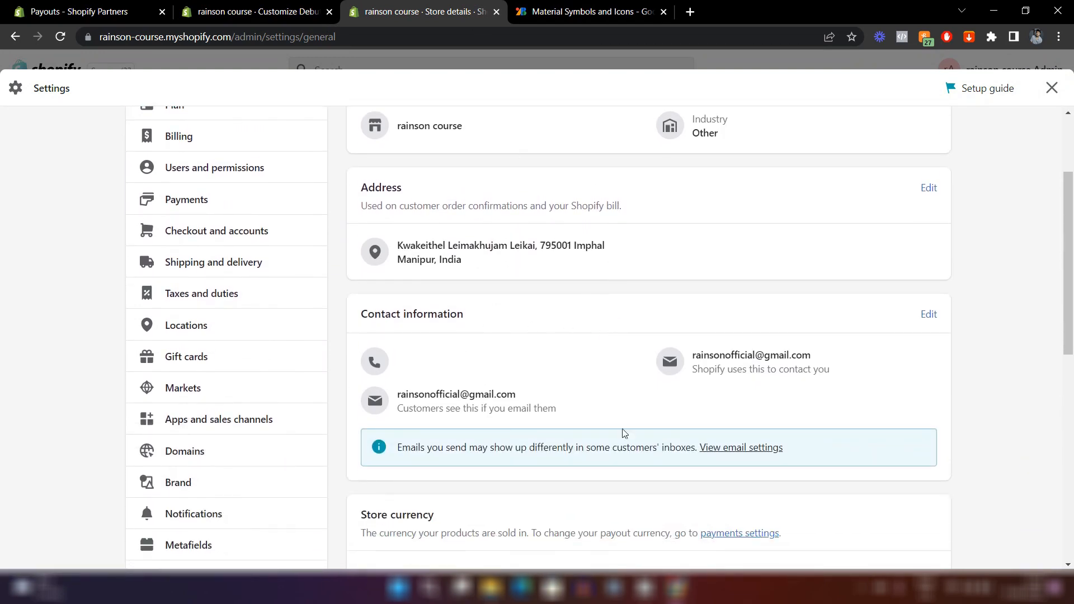
- Enter the support email as the store contact and sender emails, fill in the store's phone number, and save the contact information
left_click(928, 315)
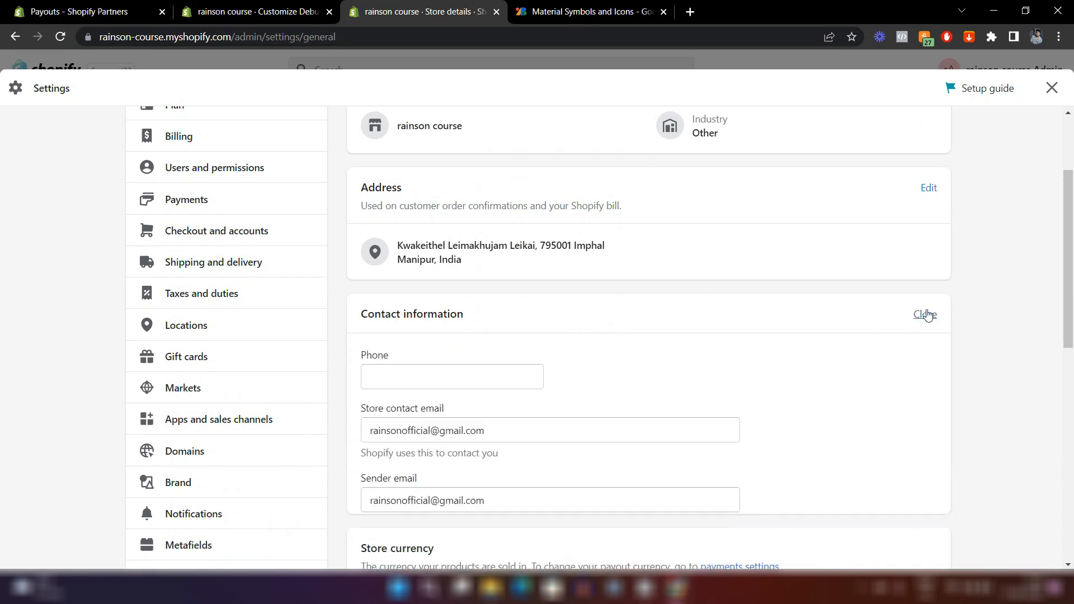
scroll(672, 362, "down", 2)
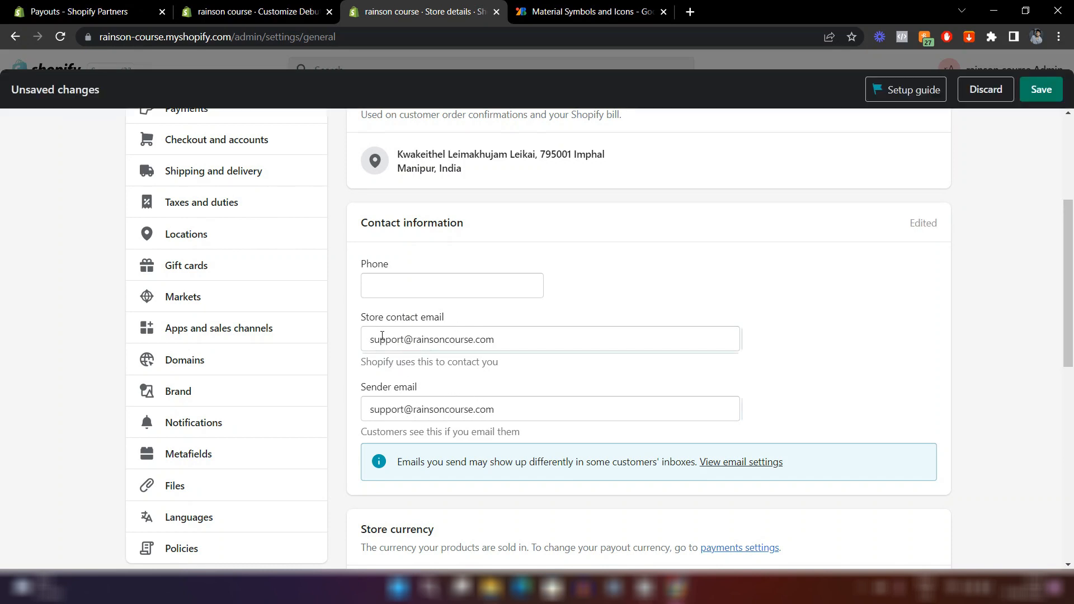
left_click(417, 294)
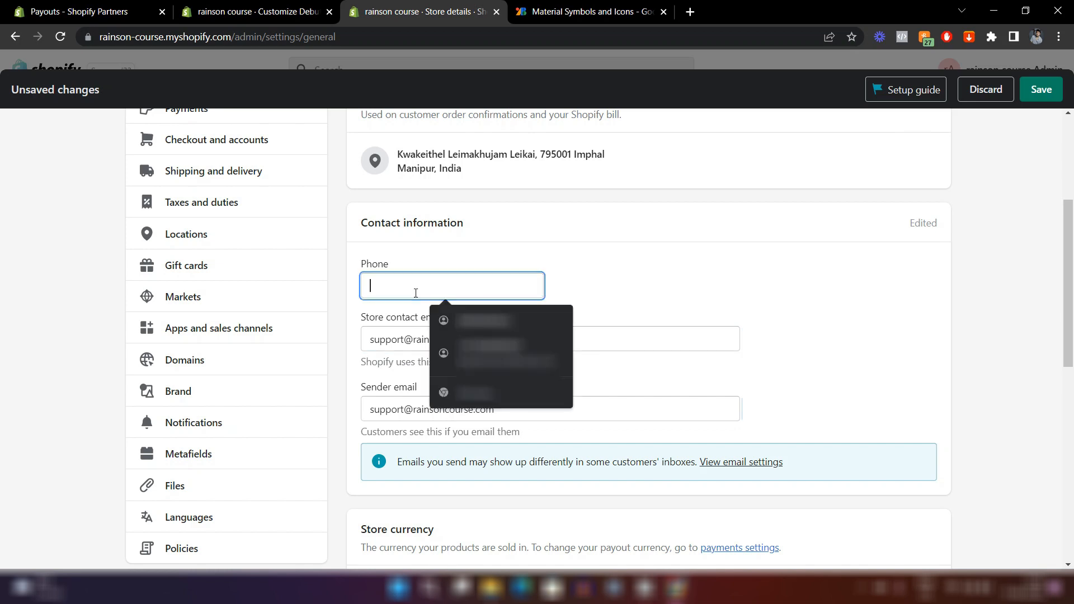
type("987654")
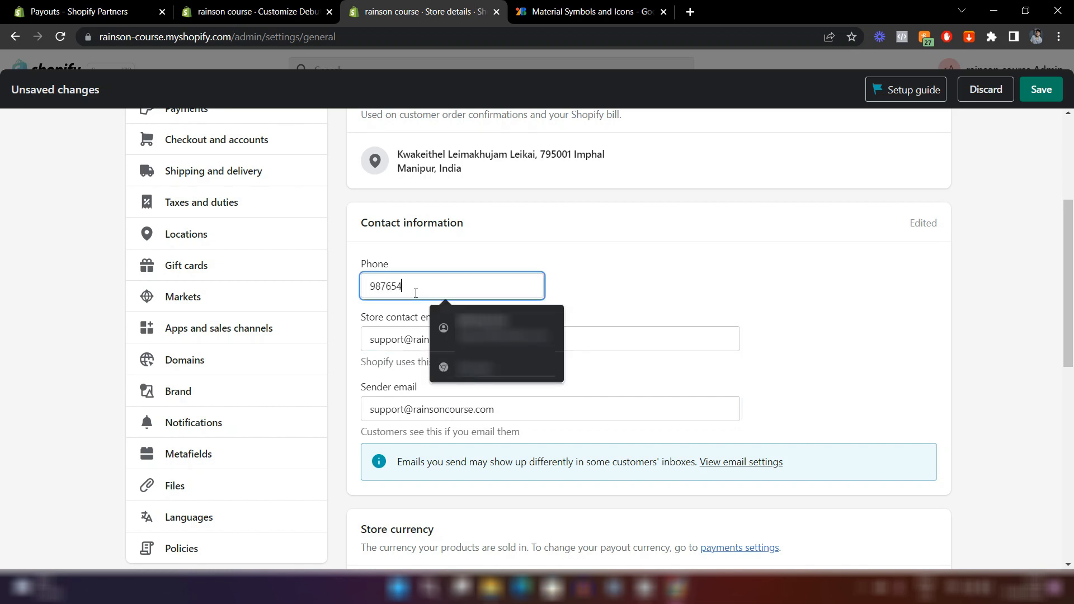
type("3210")
left_click(1036, 88)
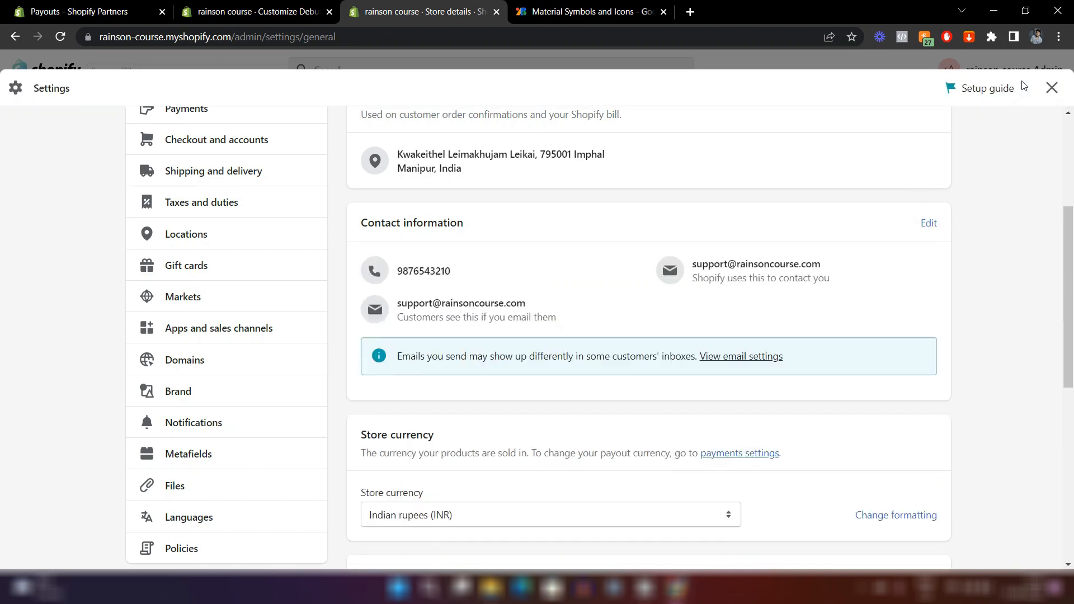
- Return to the theme editor, reload it, and check the contact details in the footer
left_click(258, 11)
scroll(427, 217, "up", 6)
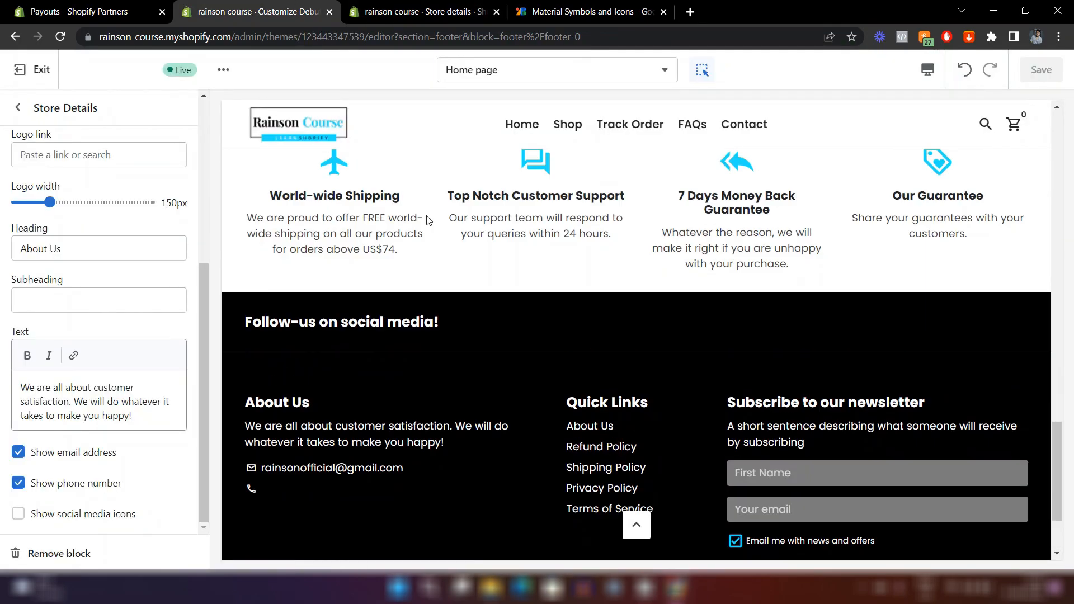
scroll(426, 193, "down", 6)
scroll(427, 195, "down", 1)
left_click(60, 36)
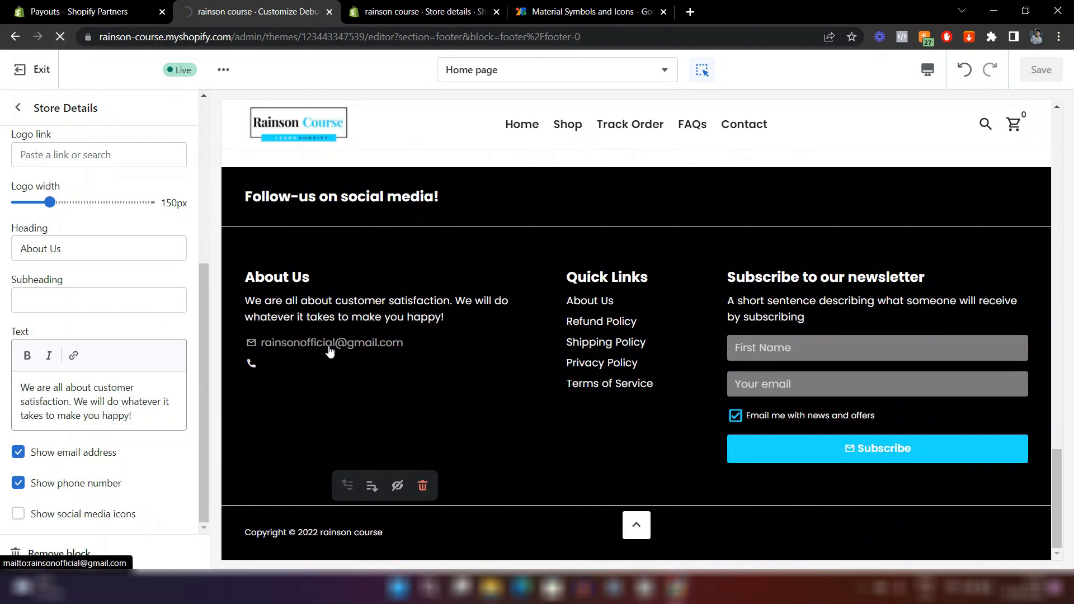
scroll(343, 333, "down", 10)
scroll(344, 332, "down", 7)
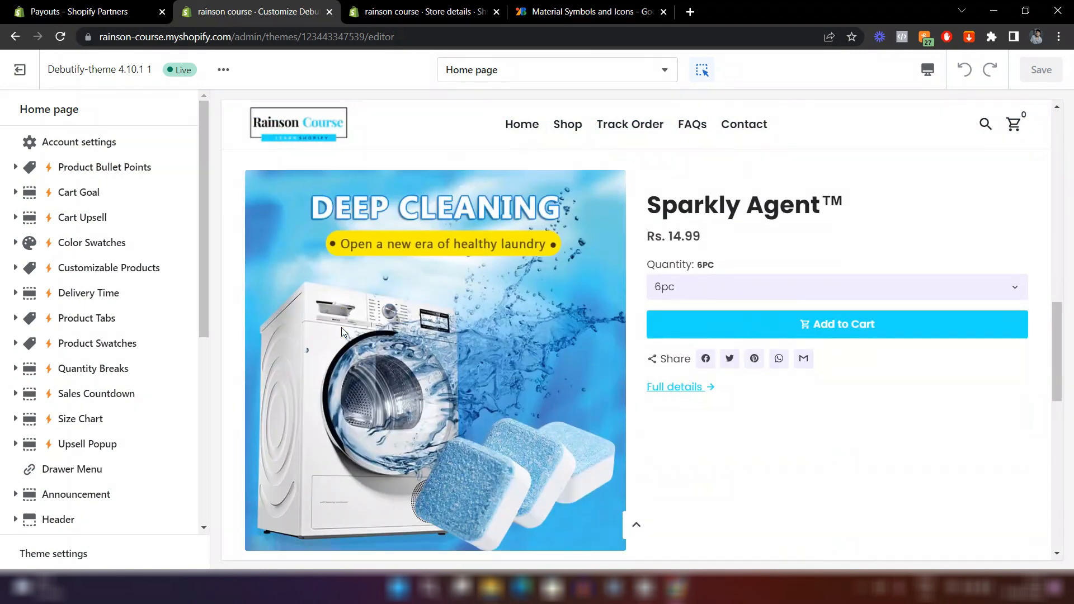
scroll(342, 315, "down", 6)
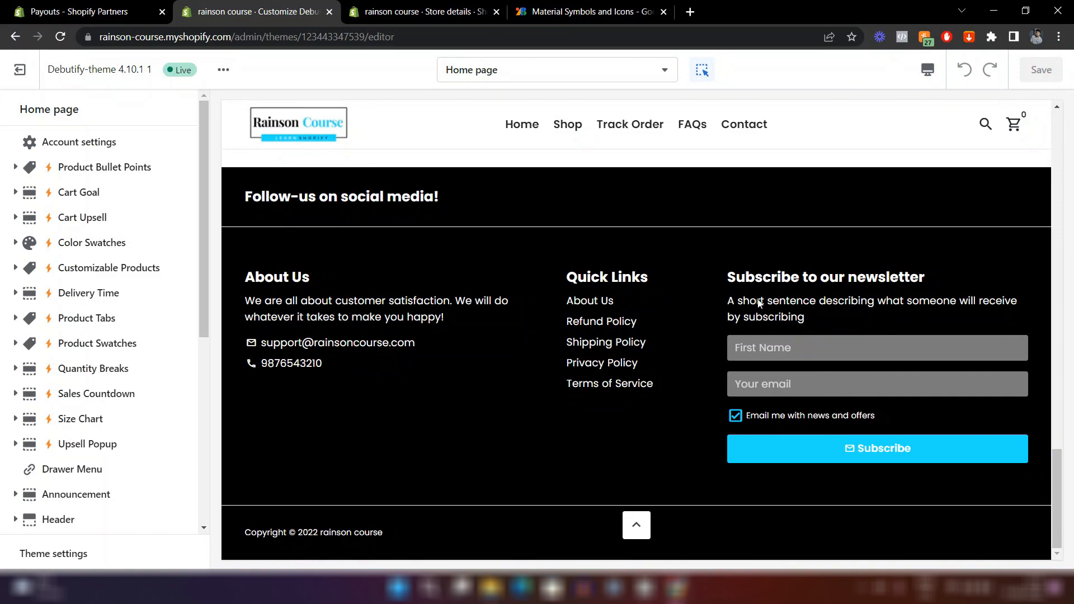
- Clear the subheading of the footer's Newsletter block and save the theme
scroll(74, 471, "down", 6)
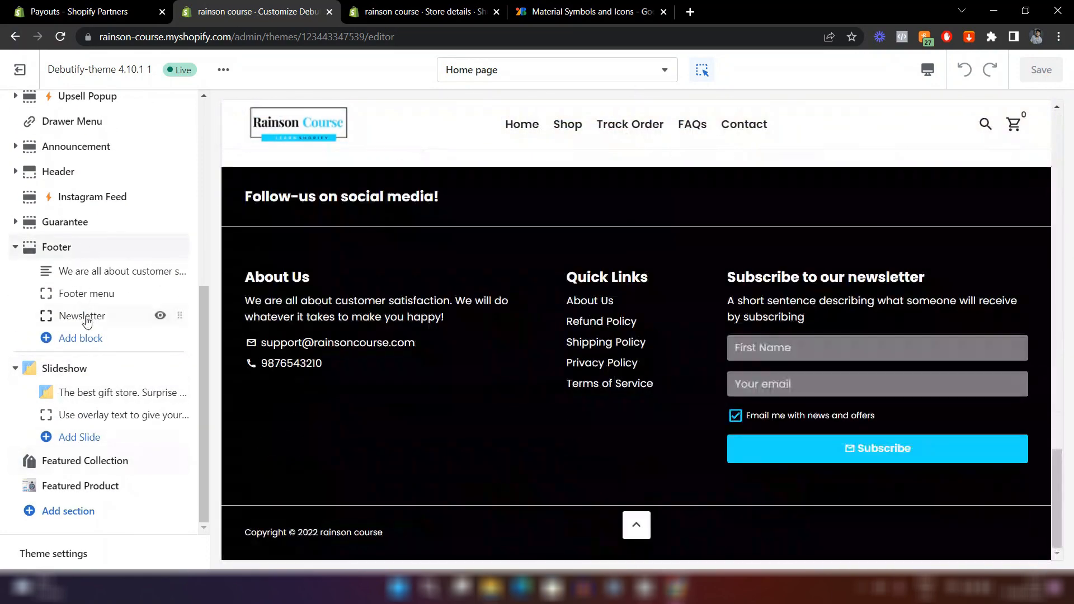
left_click(84, 317)
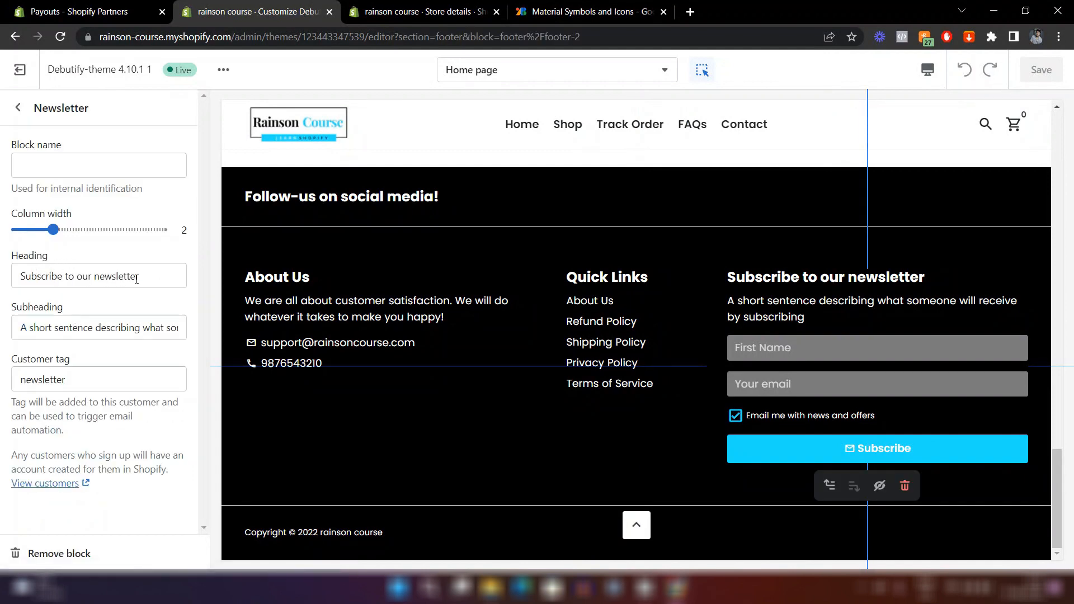
left_click(78, 338)
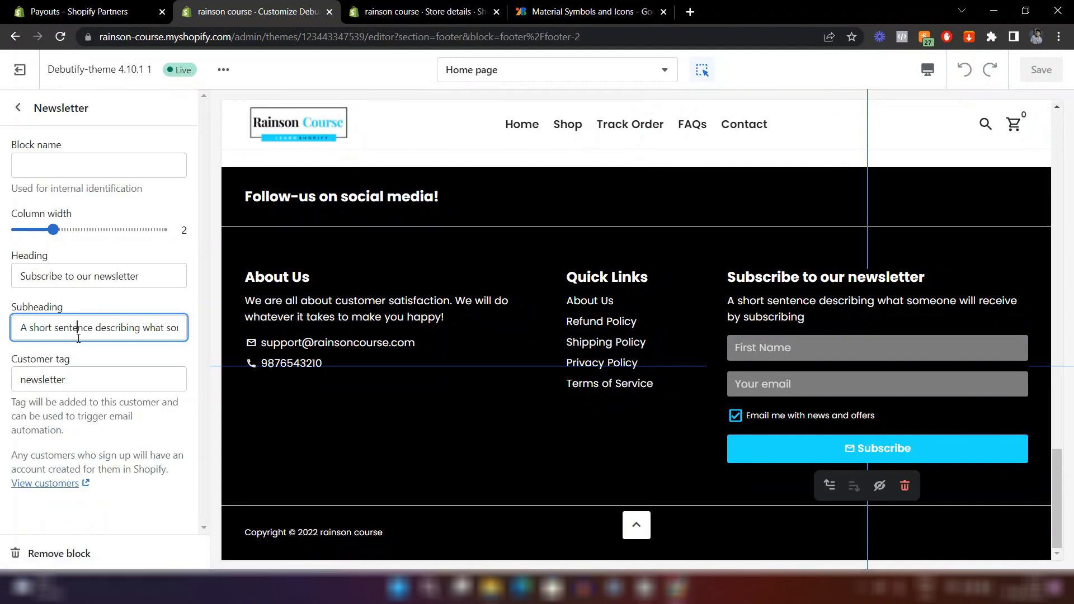
key("ctrl+a")
key("BackSpace")
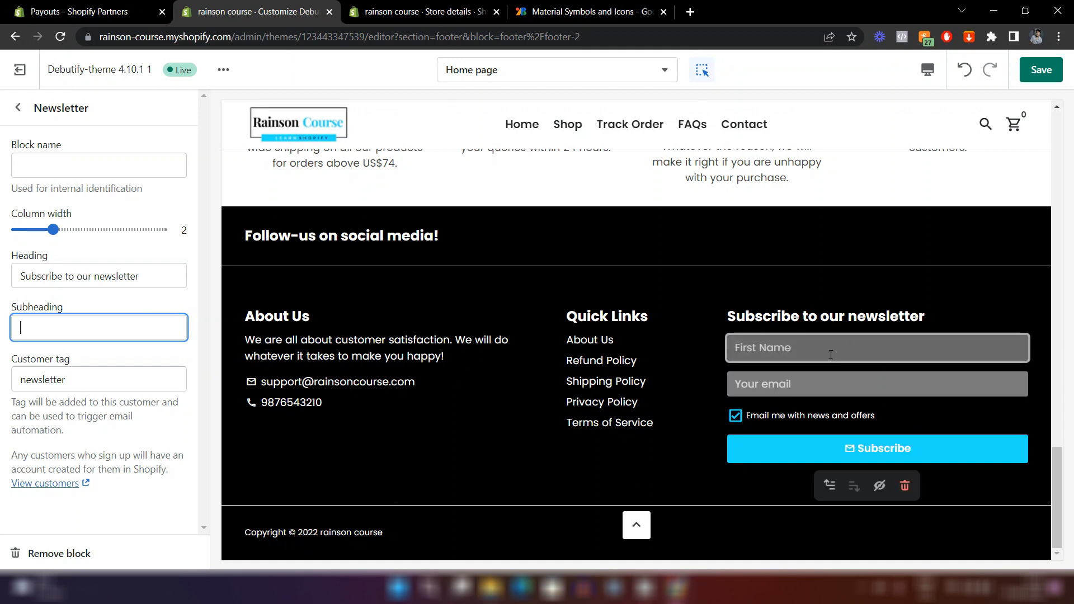
key("ctrl+s")
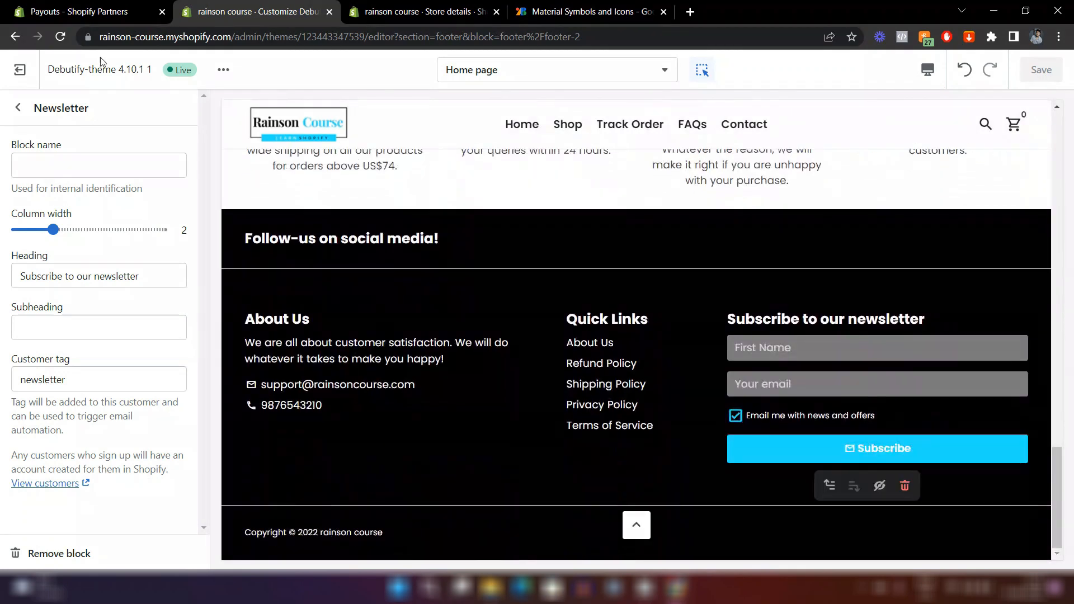
- Leave the Newsletter block, review the home page preview down to the footer, and test the back-to-top button
left_click(18, 108)
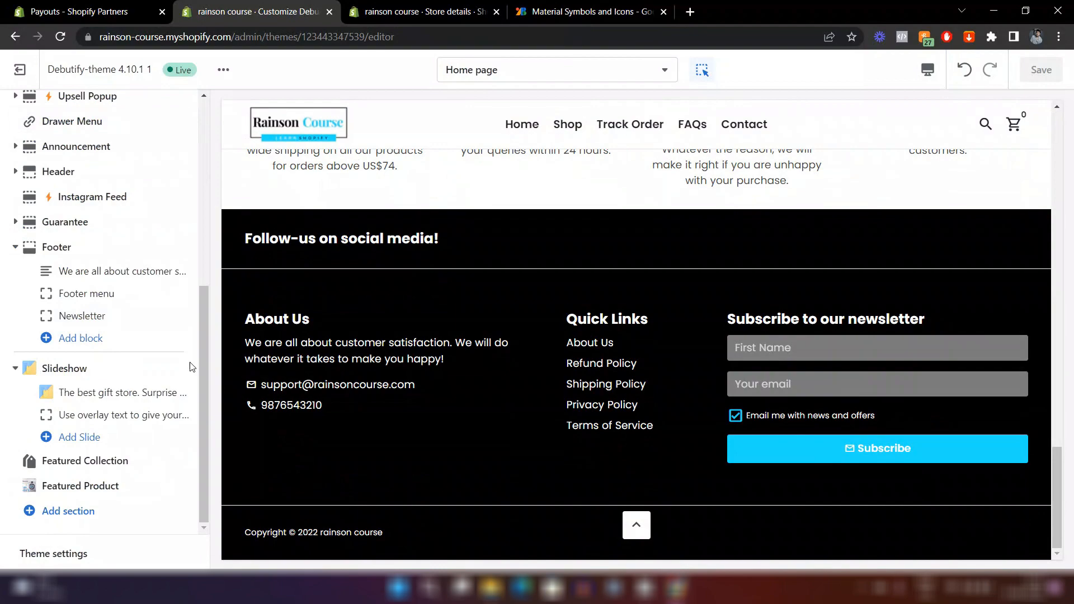
left_click(192, 367)
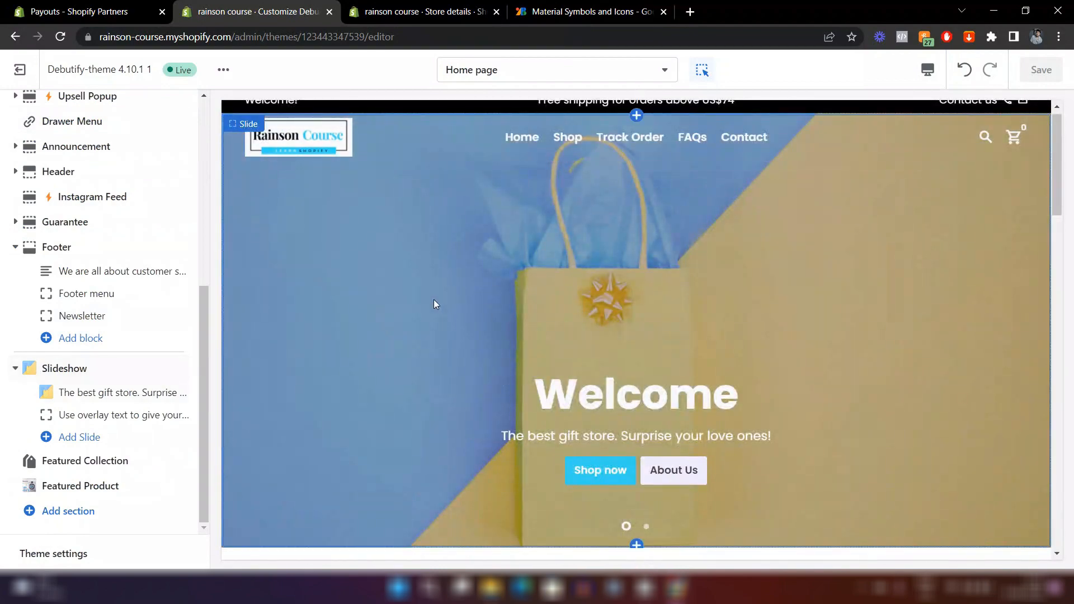
scroll(434, 300, "down", 5)
scroll(436, 304, "down", 15)
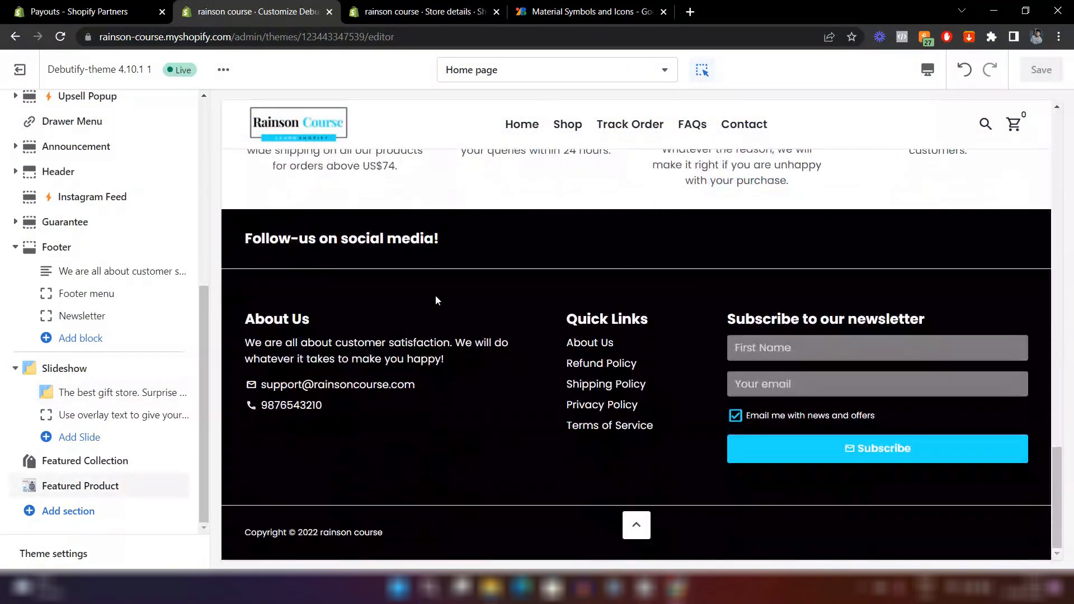
left_click(638, 539)
scroll(638, 539, "down", 10)
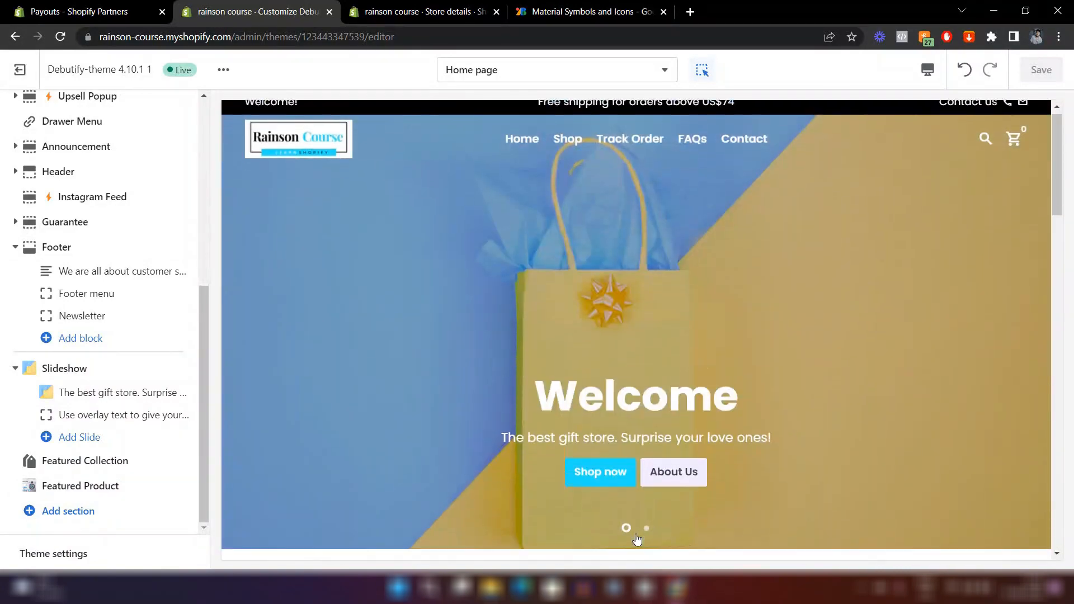
scroll(637, 538, "down", 10)
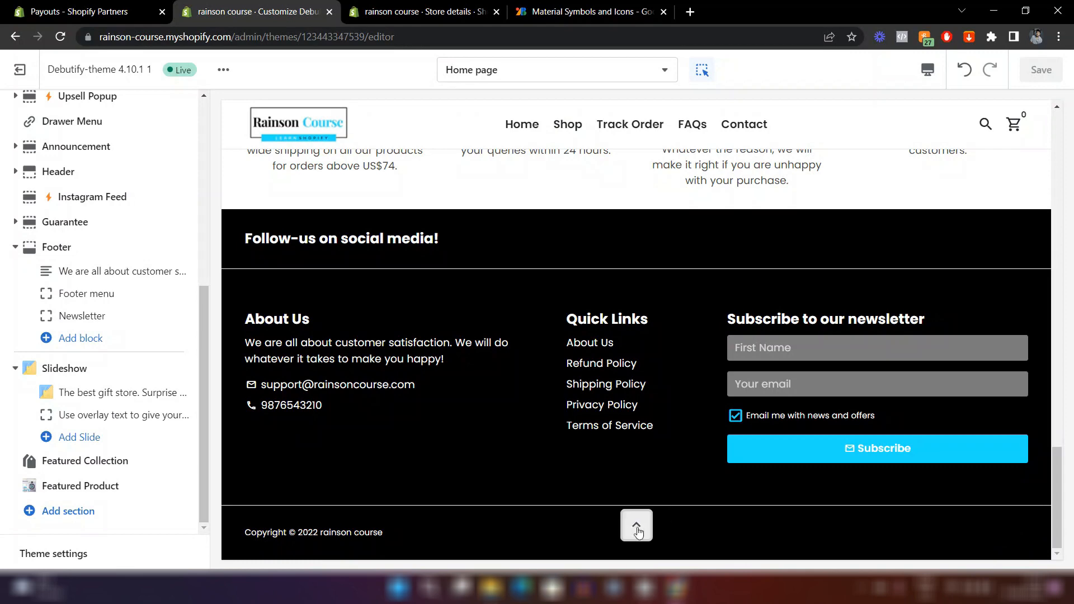
scroll(641, 529, "up", 4)
scroll(641, 529, "down", 4)
- In the theme's advanced settings, set the back-to-top button's position to Right and check it while moving up the home page
left_click(53, 554)
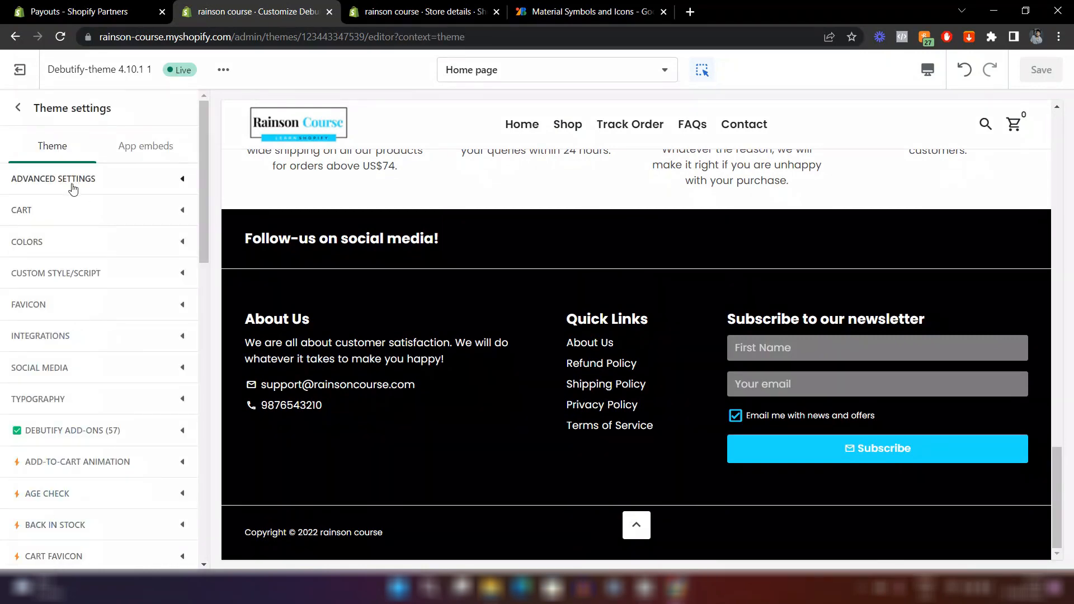
left_click(106, 183)
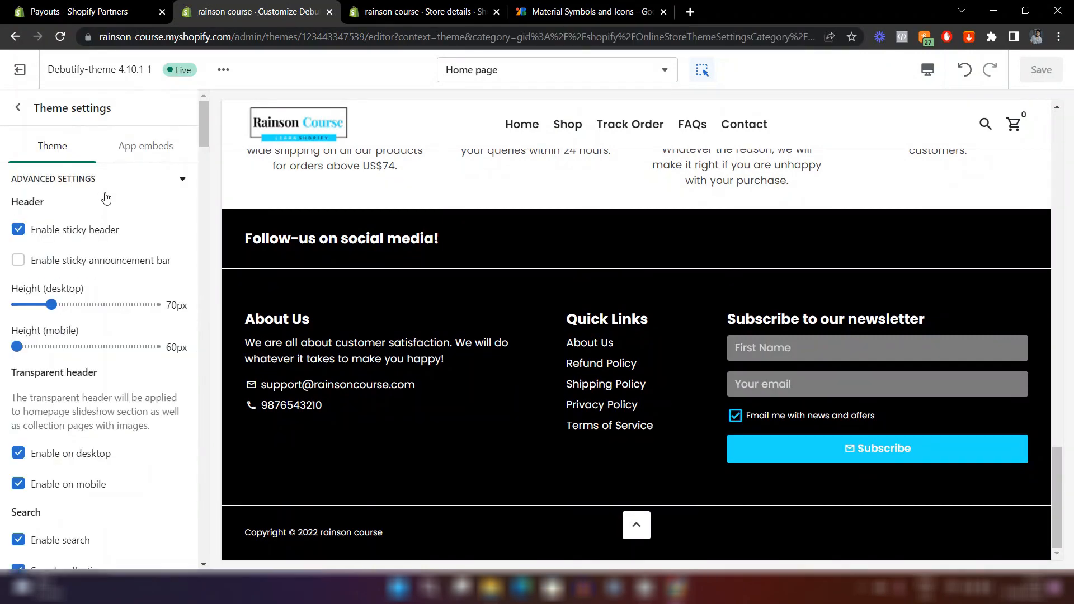
scroll(112, 303, "down", 20)
scroll(114, 307, "down", 4)
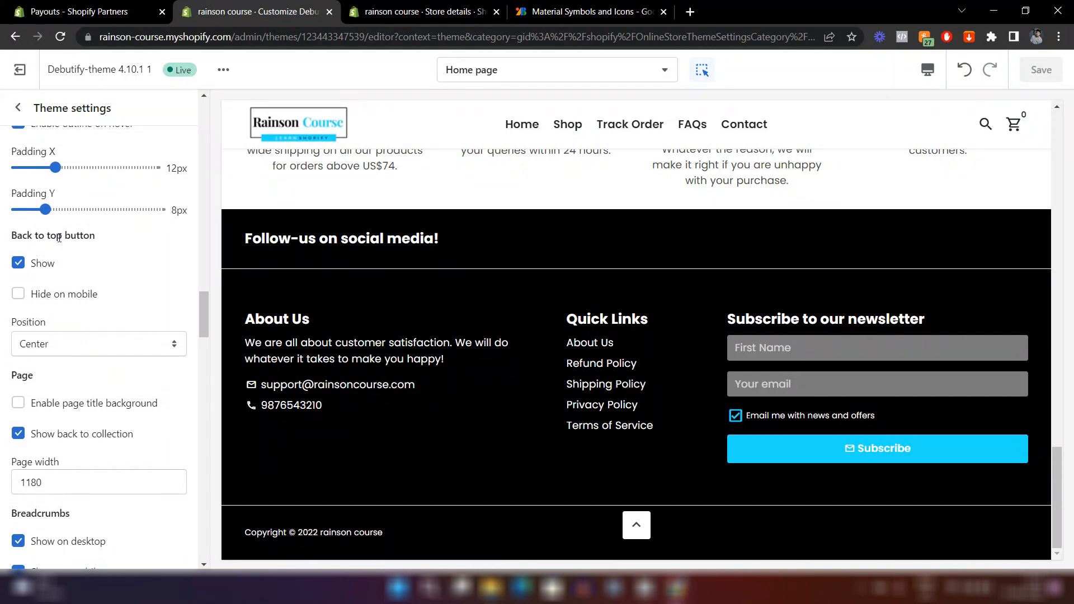
left_click(41, 350)
left_click(40, 372)
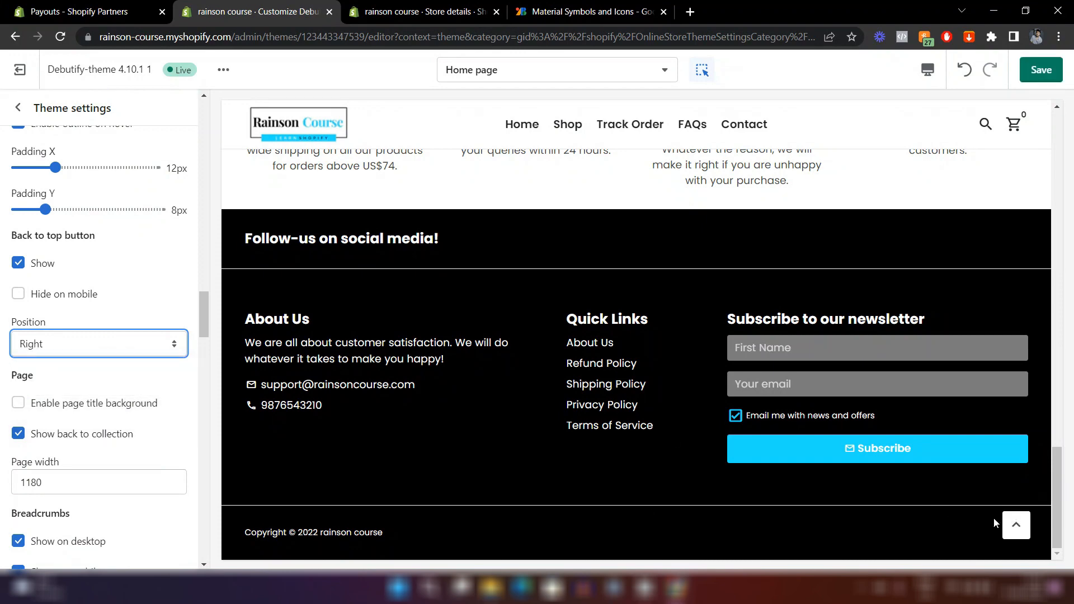
scroll(572, 269, "up", 18)
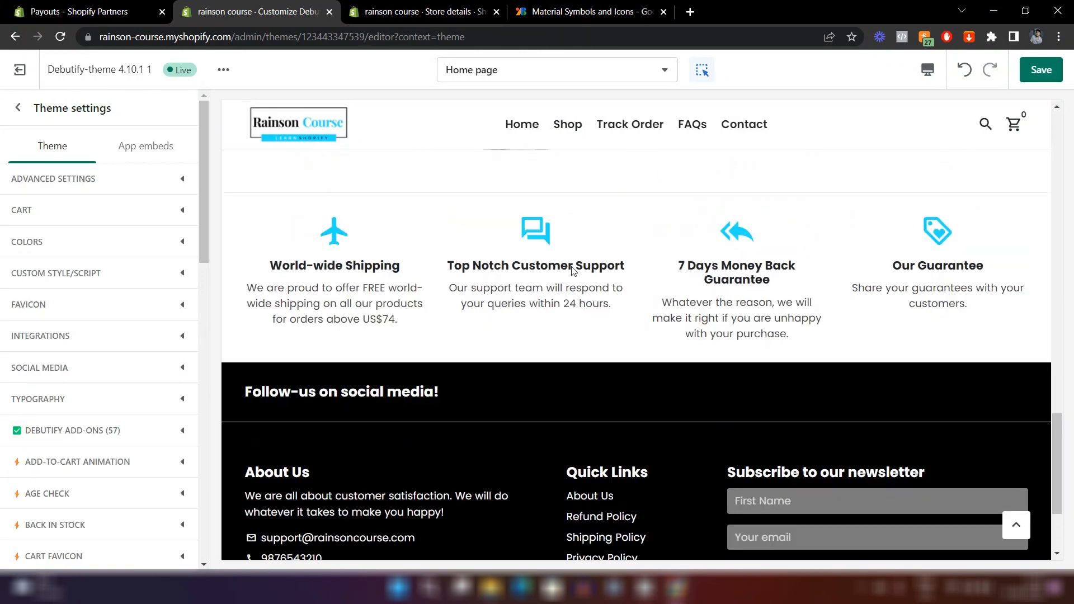
scroll(572, 267, "up", 6)
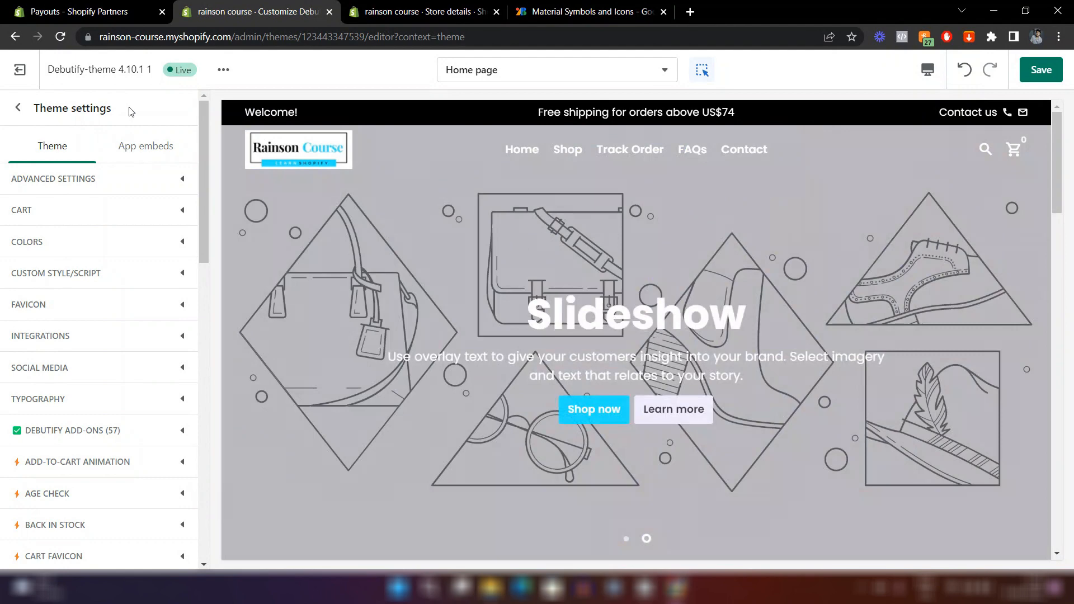
- Upload the image IMG_20220811_154426 and select it as the theme's favicon
scroll(97, 274, "down", 1)
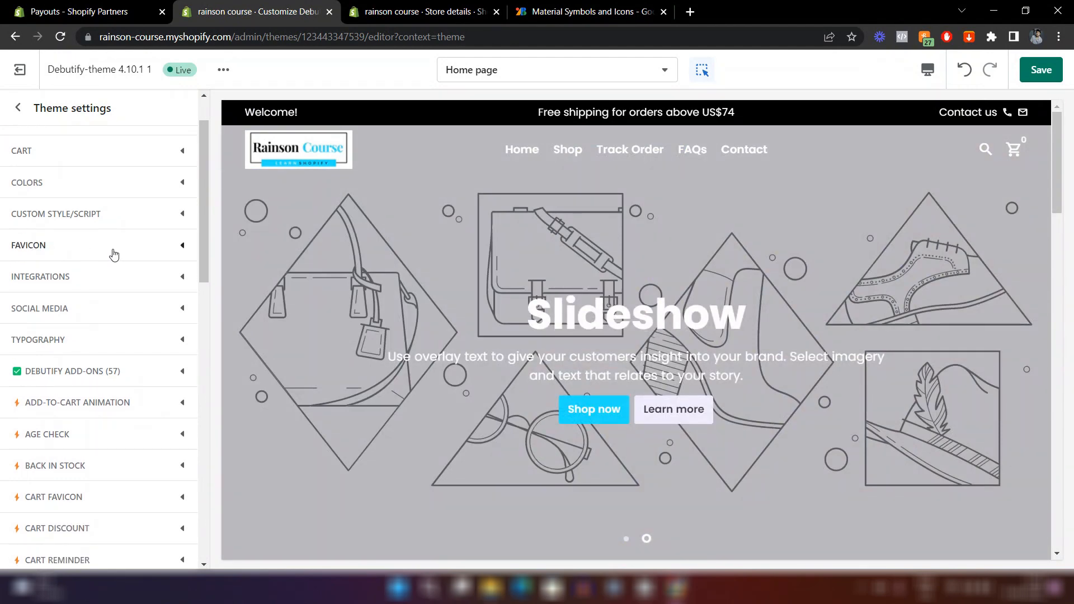
left_click(113, 255)
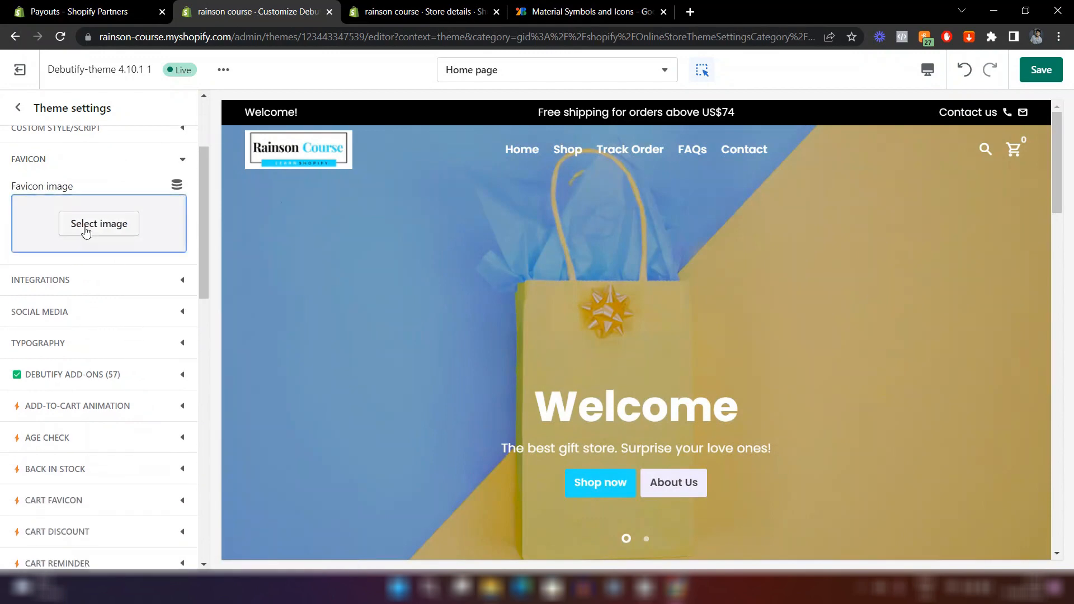
left_click(85, 226)
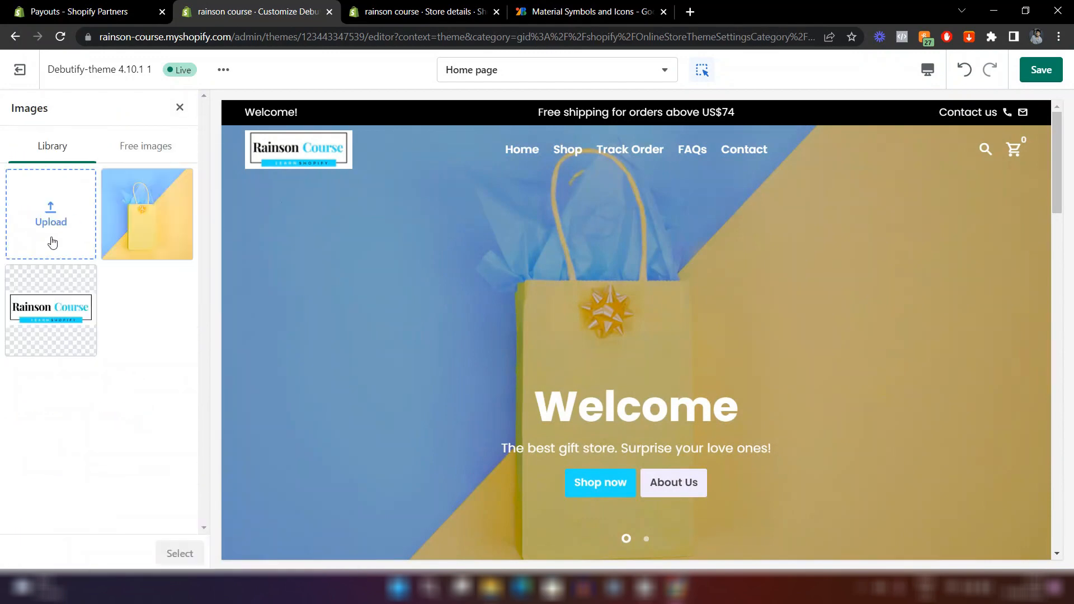
left_click(46, 210)
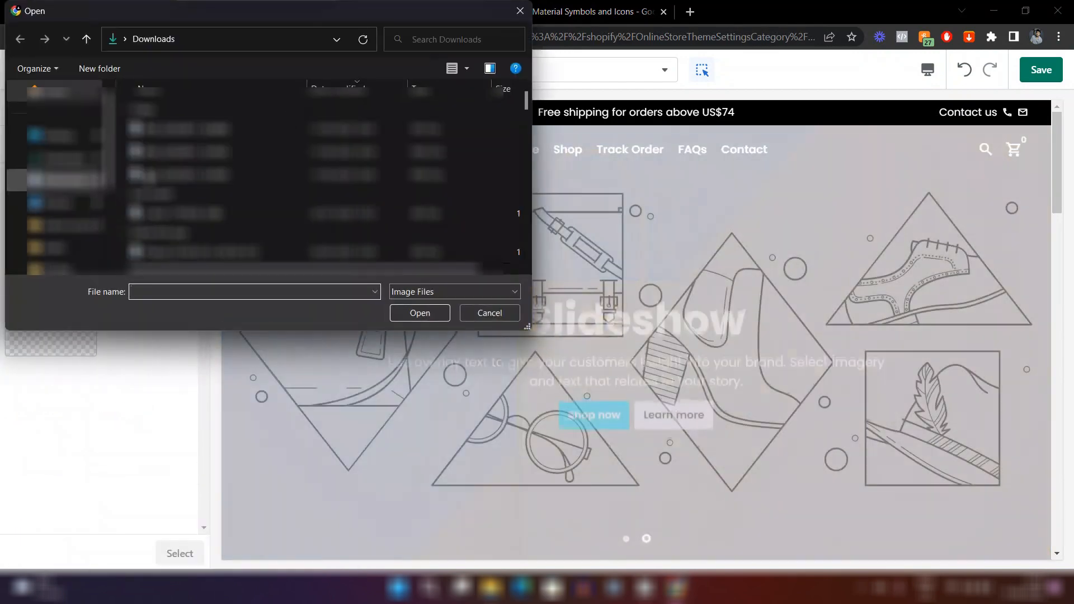
left_click(251, 151)
left_click(420, 314)
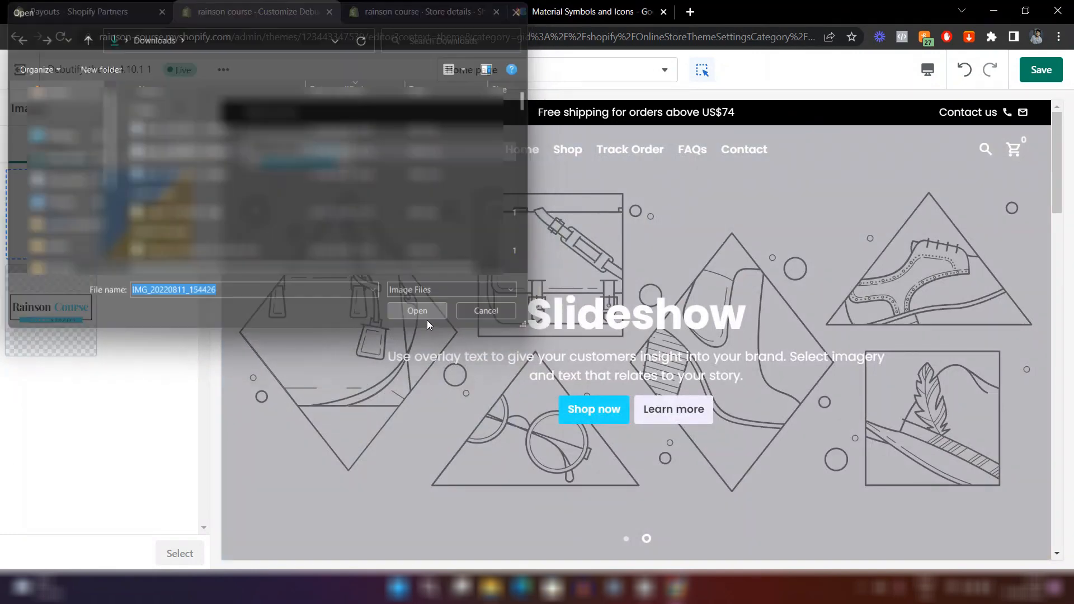
left_click(187, 554)
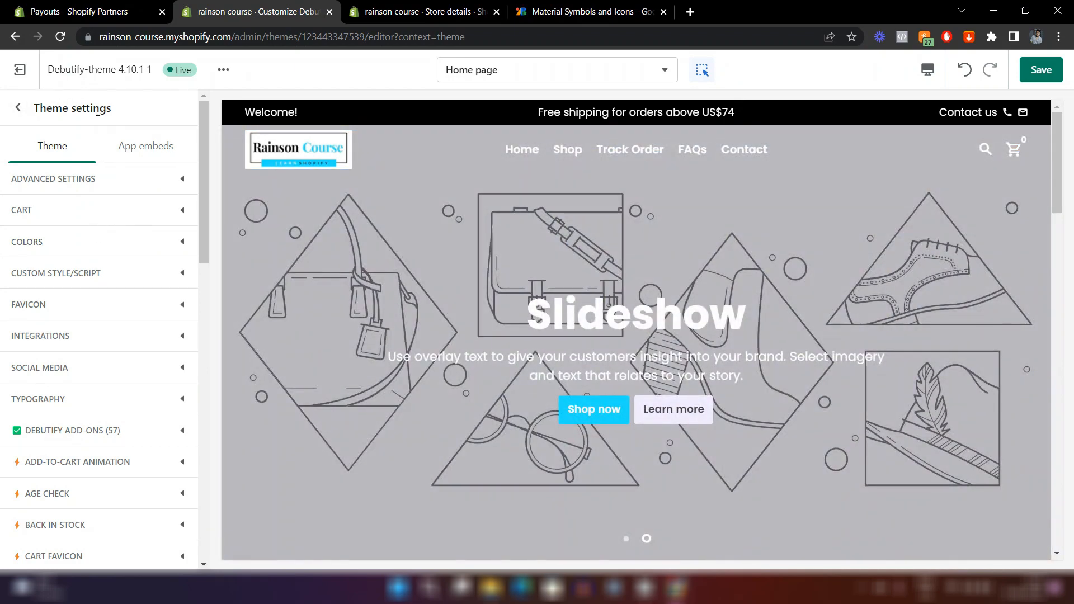
- In the theme's checkout settings, set the custom logo image to the Rainson Course logo from the library
scroll(108, 277, "down", 8)
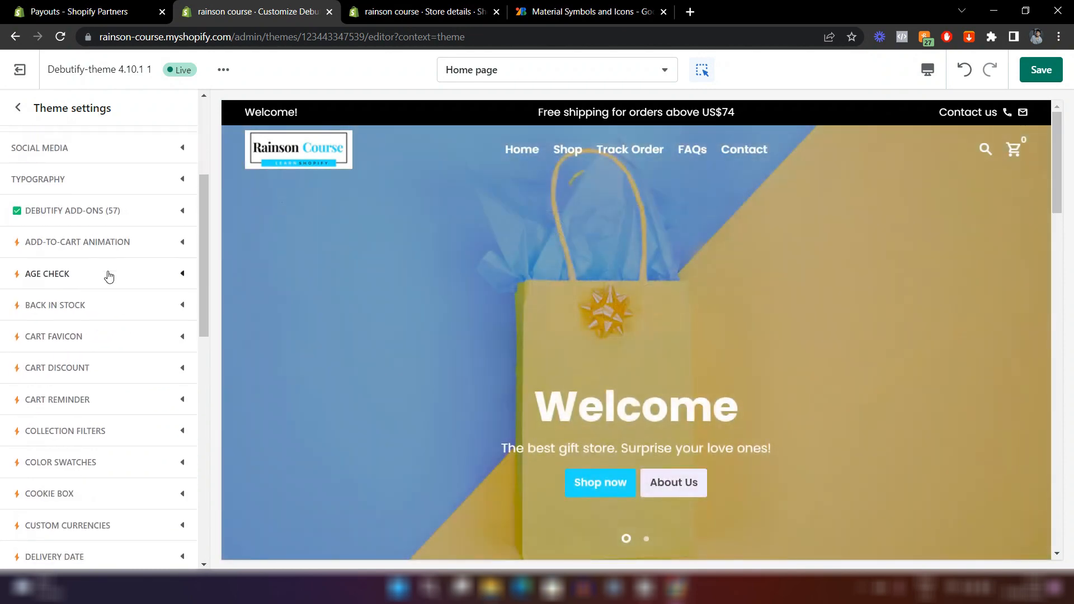
scroll(108, 277, "down", 7)
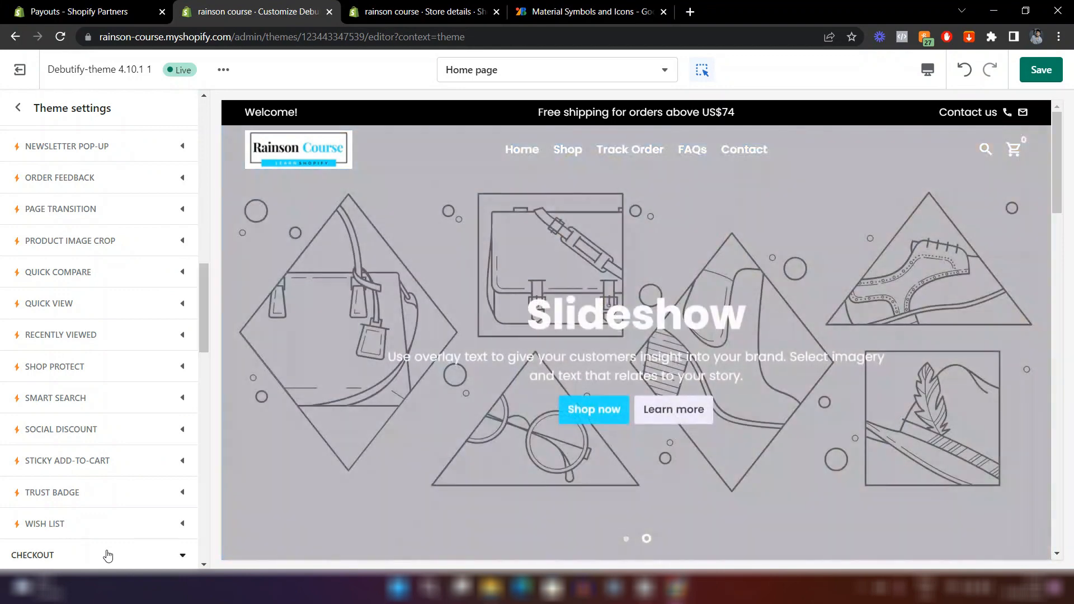
left_click(108, 555)
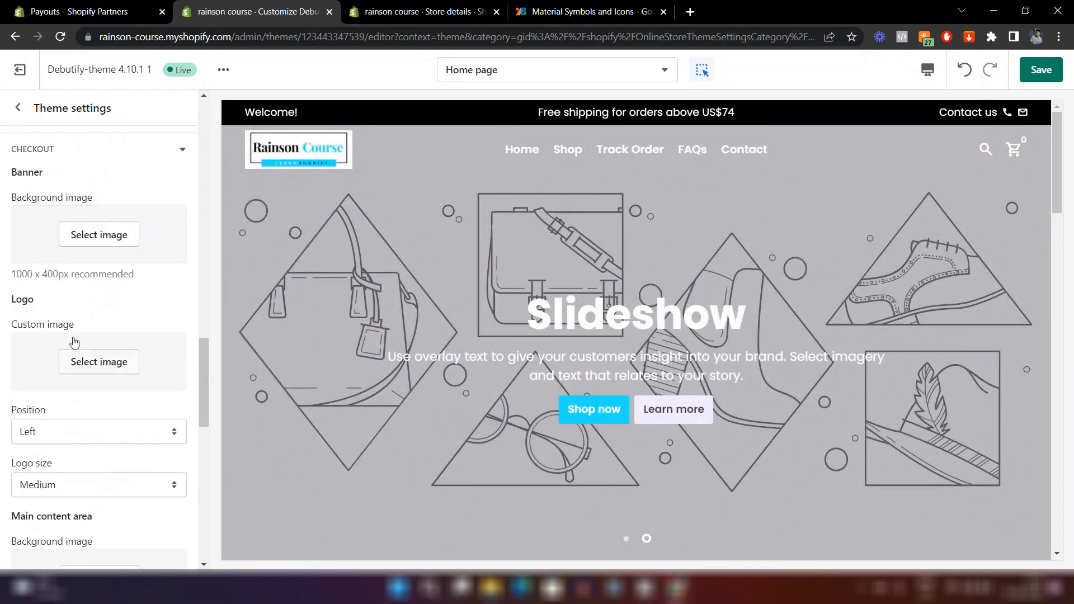
left_click(93, 369)
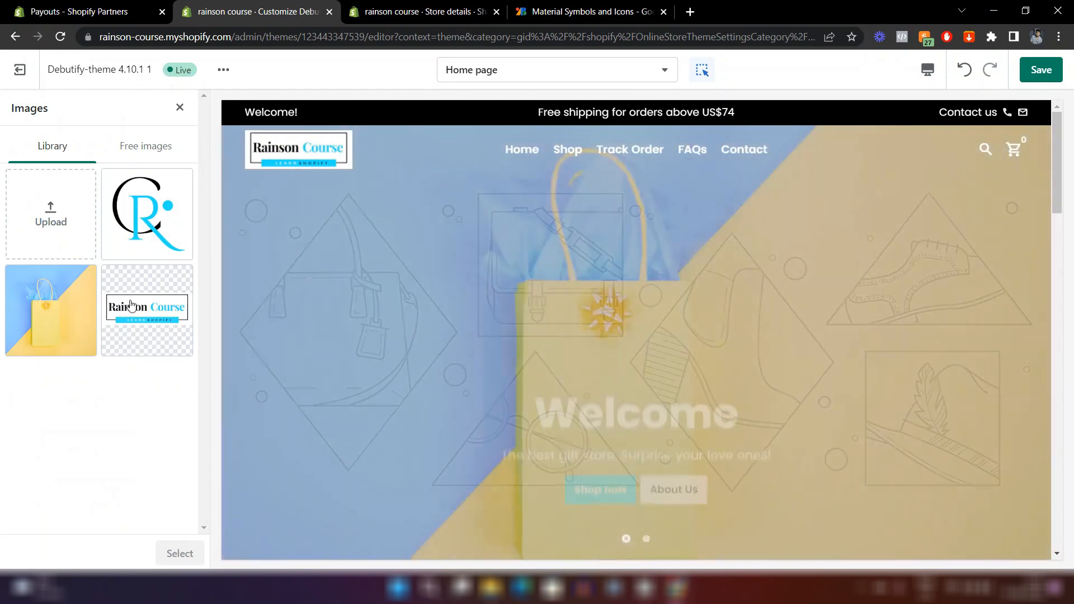
left_click(129, 307)
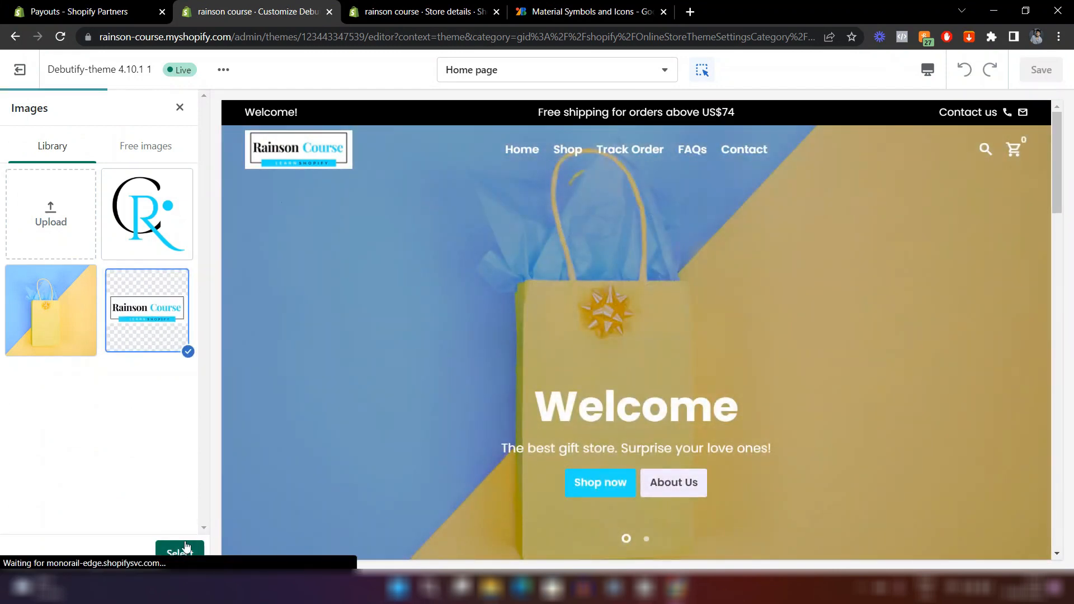
left_click(179, 548)
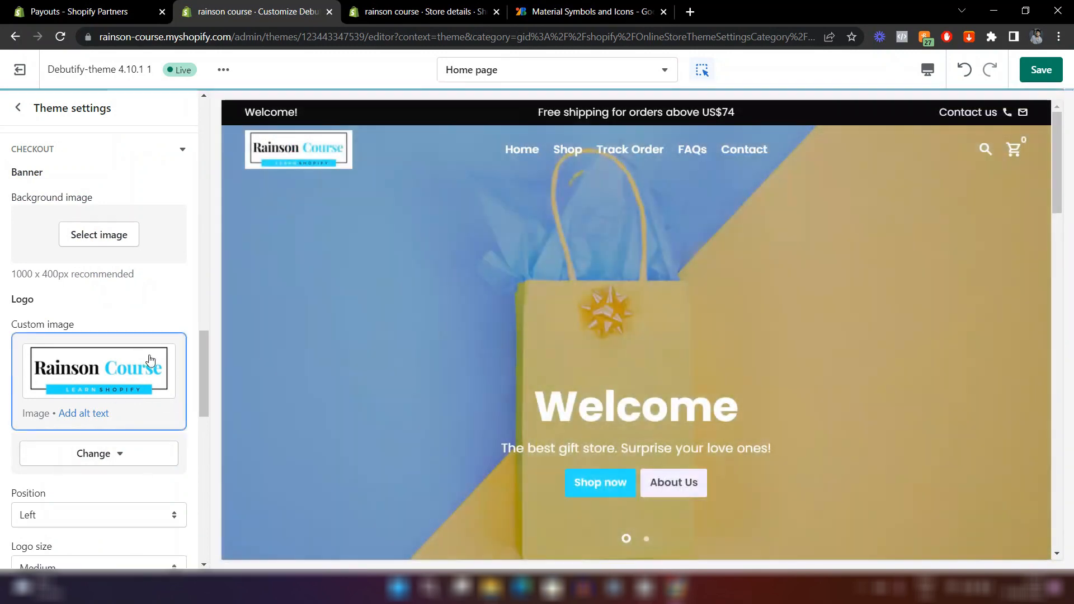
- Set the checkout's Buttons color to the theme's currently used light blue, #1CDDFF
scroll(149, 364, "down", 2)
scroll(149, 360, "down", 3)
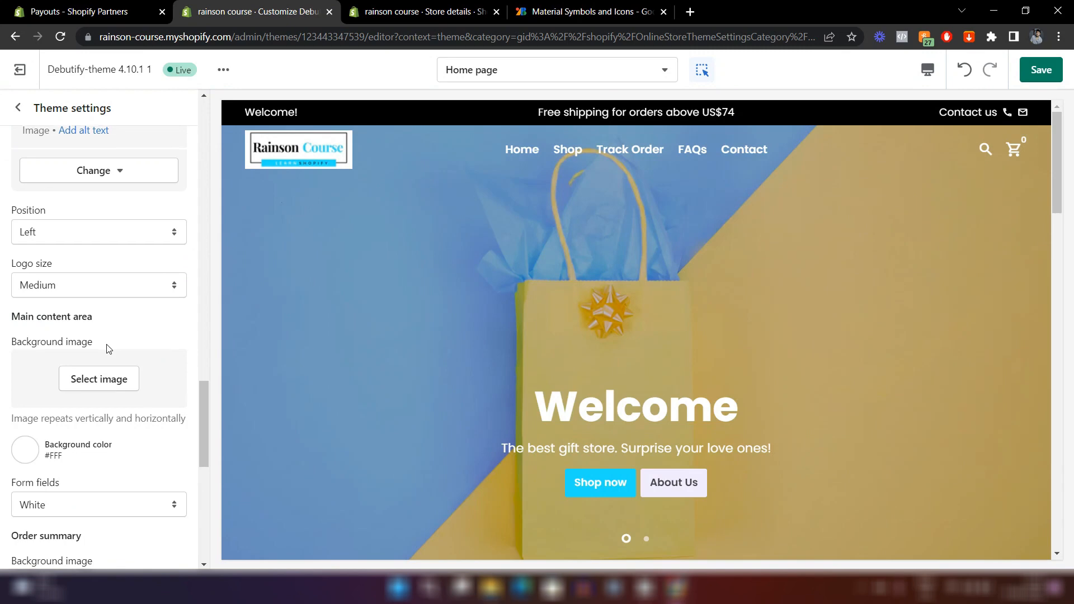
scroll(109, 348, "down", 4)
scroll(108, 347, "down", 5)
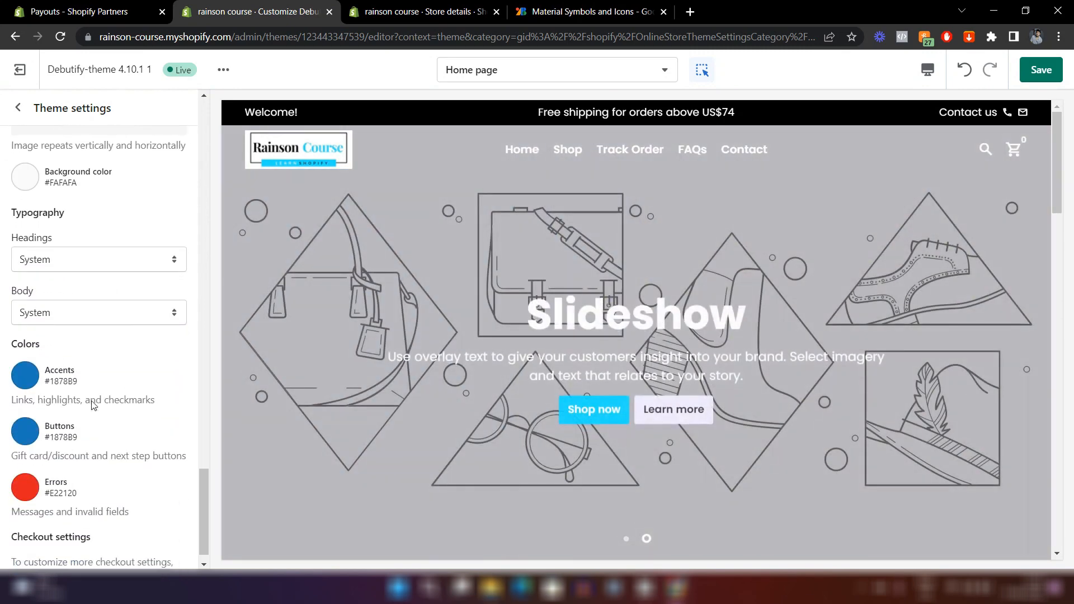
scroll(93, 405, "down", 1)
left_click(32, 415)
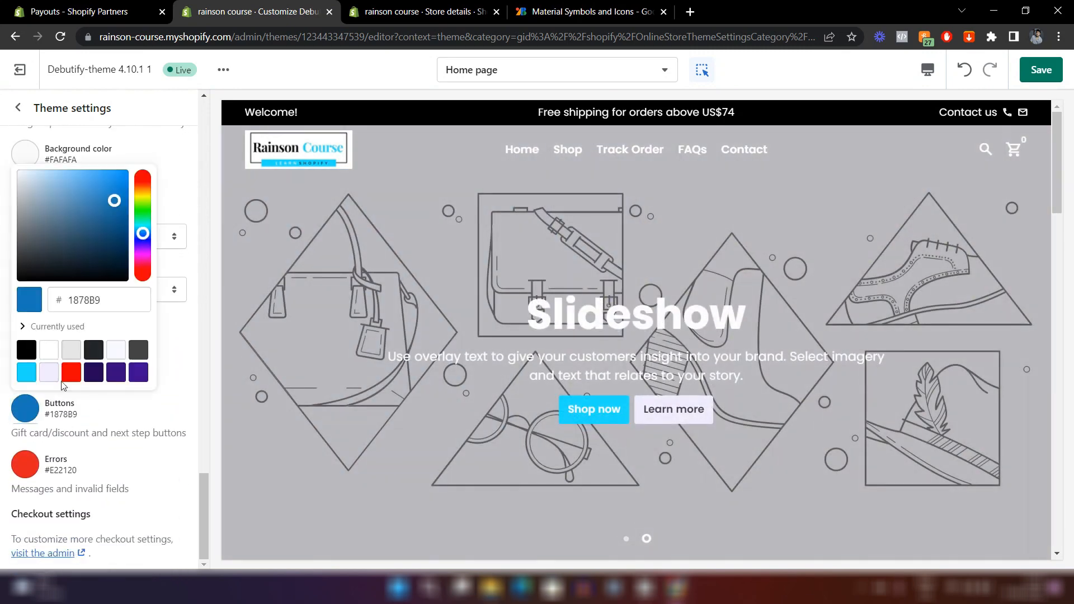
left_click(27, 372)
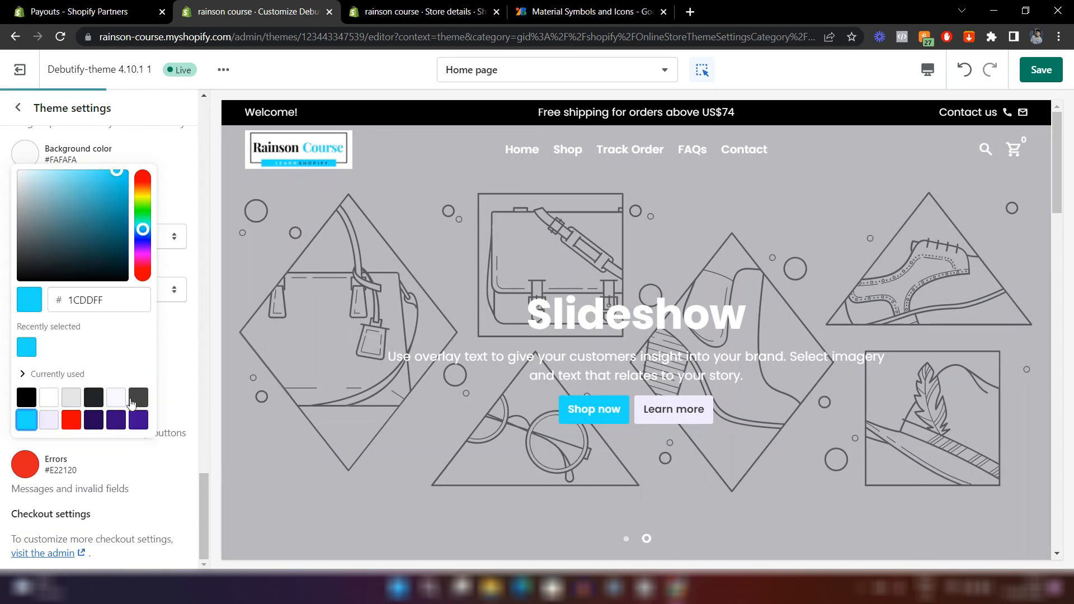
left_click(67, 361)
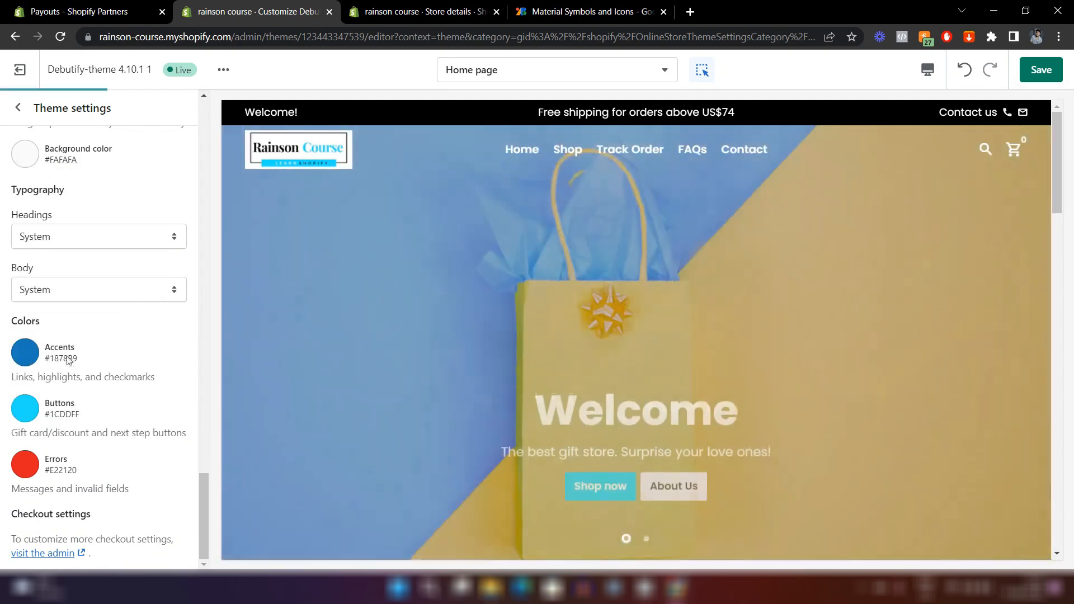
- Set the checkout's Accents color to the same light blue, #1CDDFF, and save the theme changes
left_click(19, 360)
left_click(26, 296)
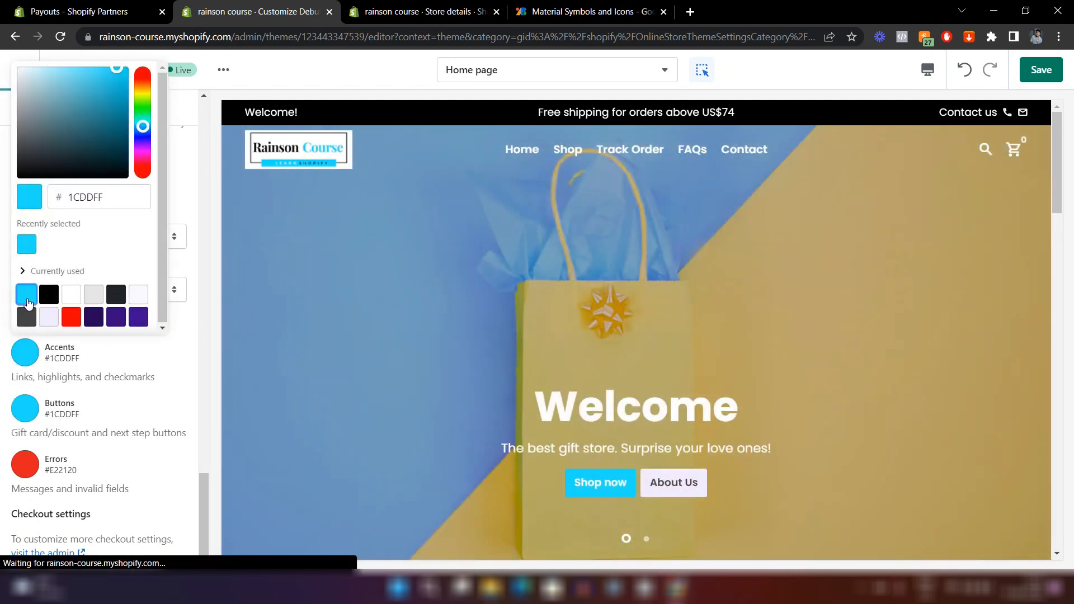
left_click(188, 316)
scroll(188, 316, "up", 5)
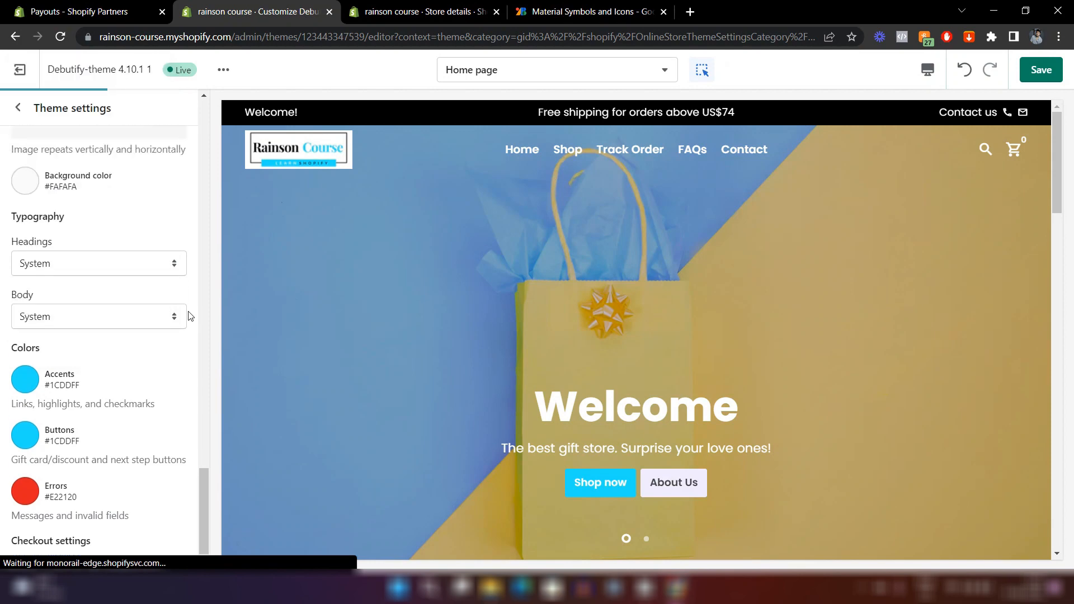
scroll(188, 316, "up", 2)
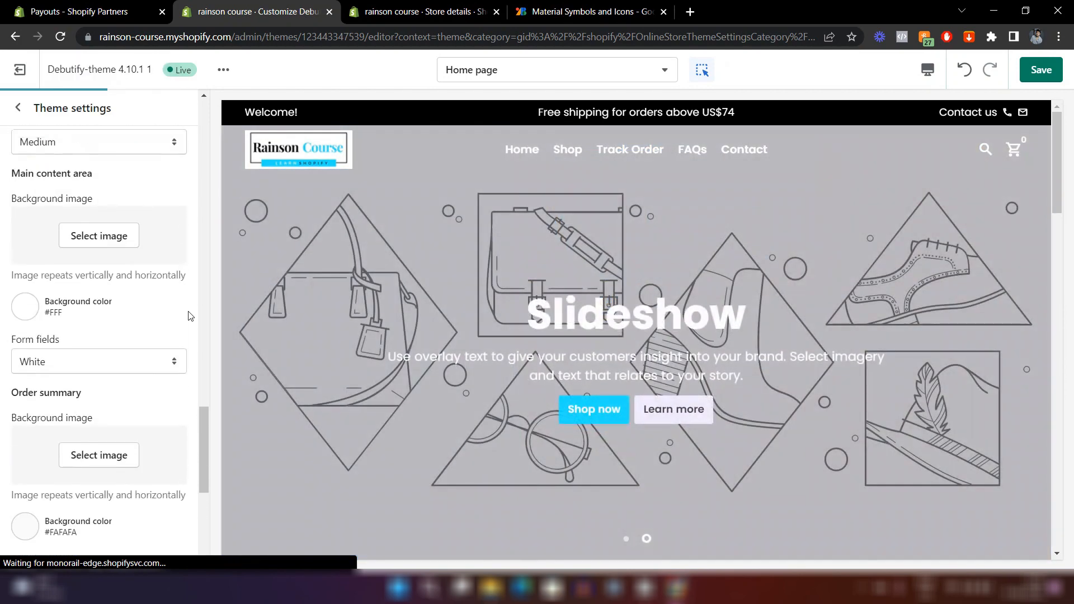
scroll(188, 316, "up", 2)
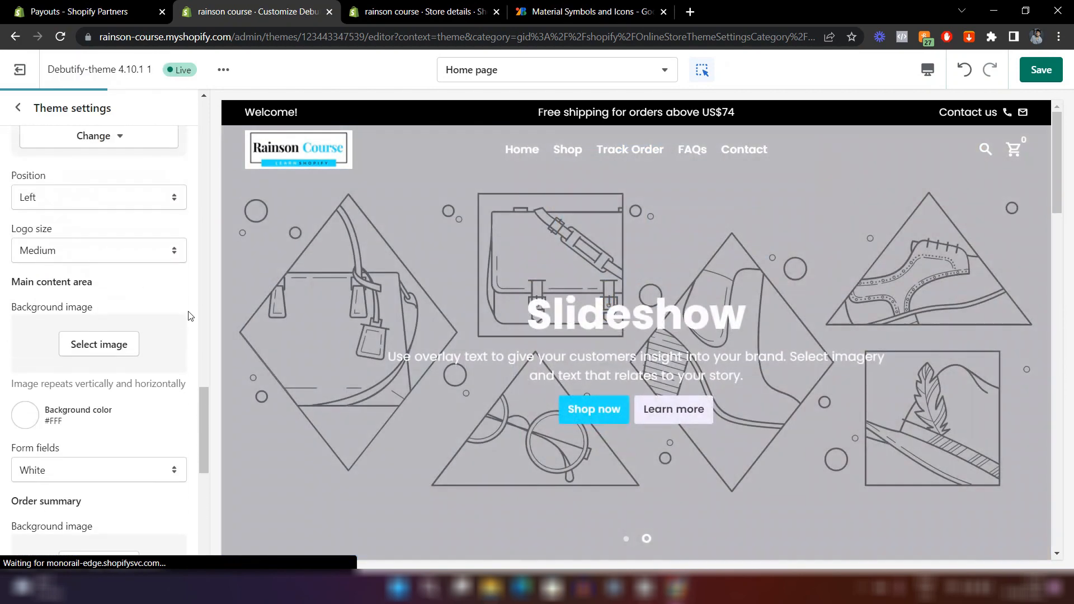
left_click(1040, 70)
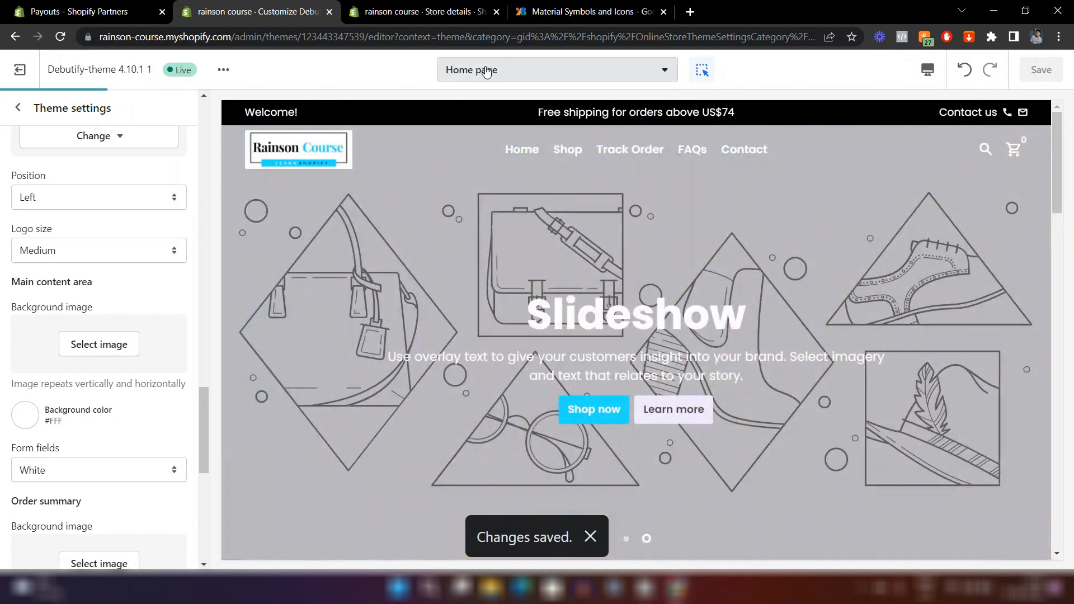
- Switch the theme preview from the home page to the Checkout template to inspect the logo and colors
left_click(487, 70)
scroll(515, 220, "down", 2)
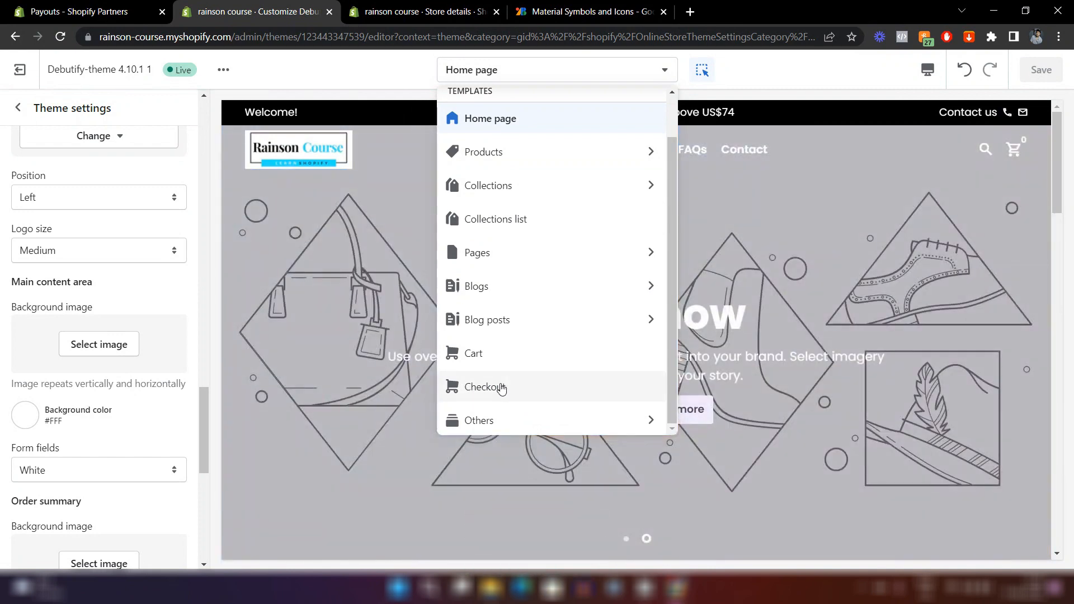
left_click(501, 385)
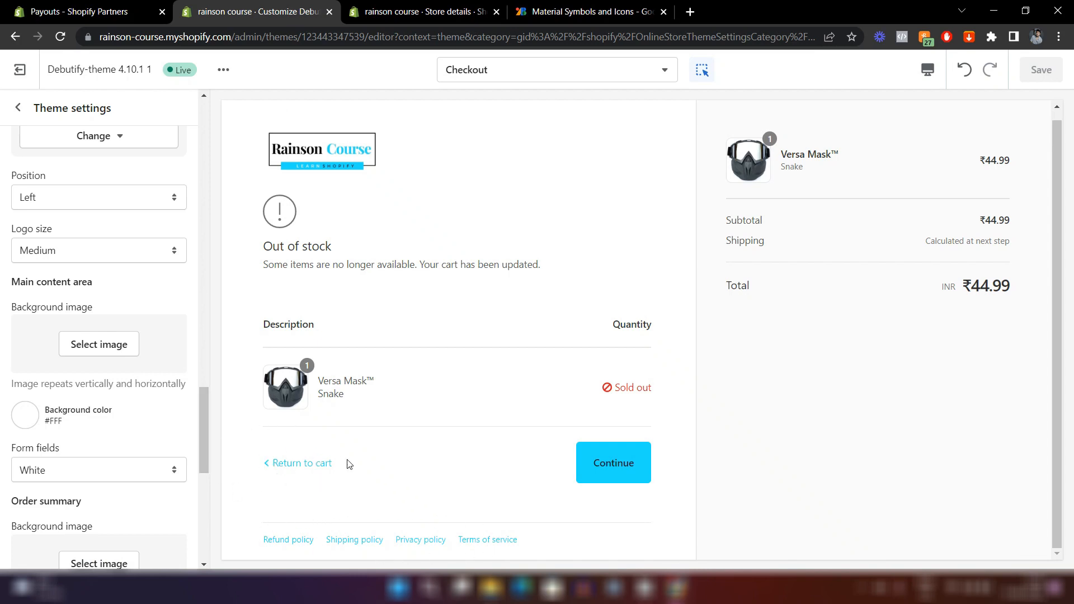
- Review the remaining checkout theme settings, from logo and backgrounds through typography and colors, against the checkout preview
scroll(66, 436, "down", 3)
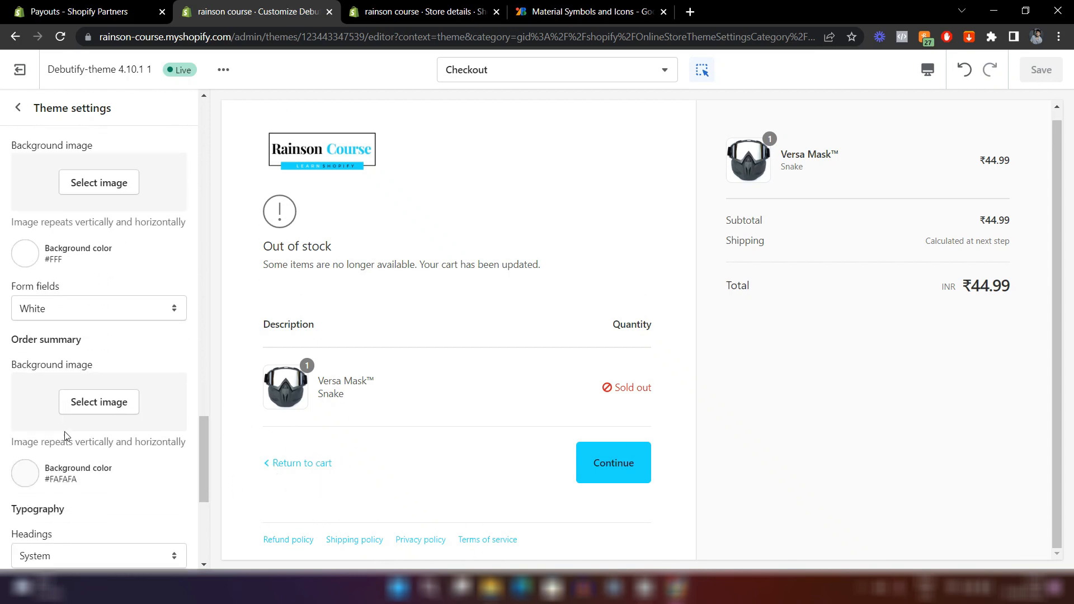
scroll(66, 436, "up", 2)
scroll(66, 436, "down", 2)
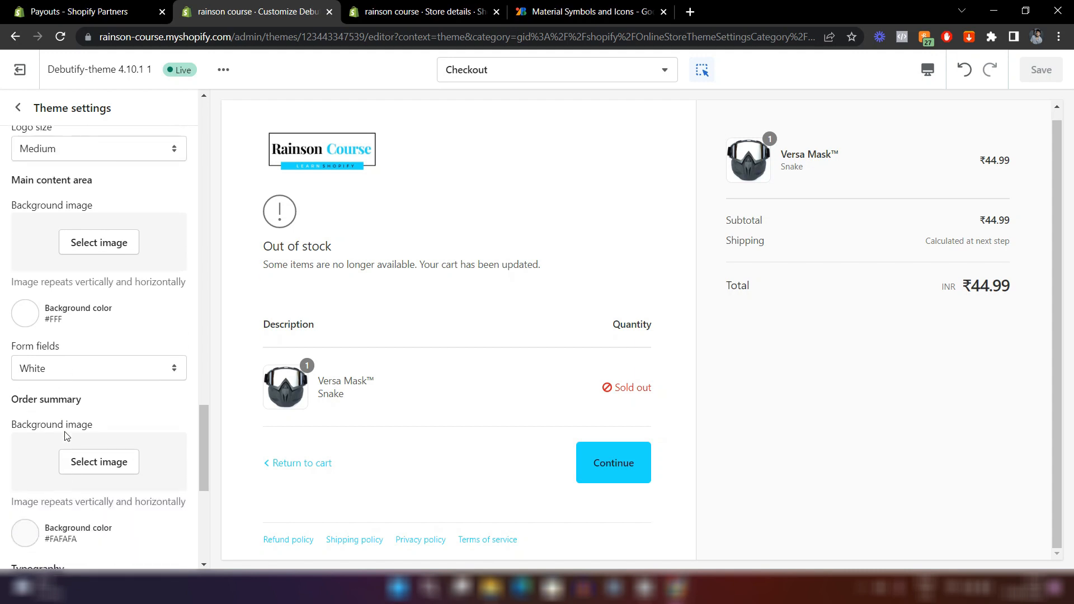
scroll(99, 338, "up", 3)
scroll(99, 337, "up", 3)
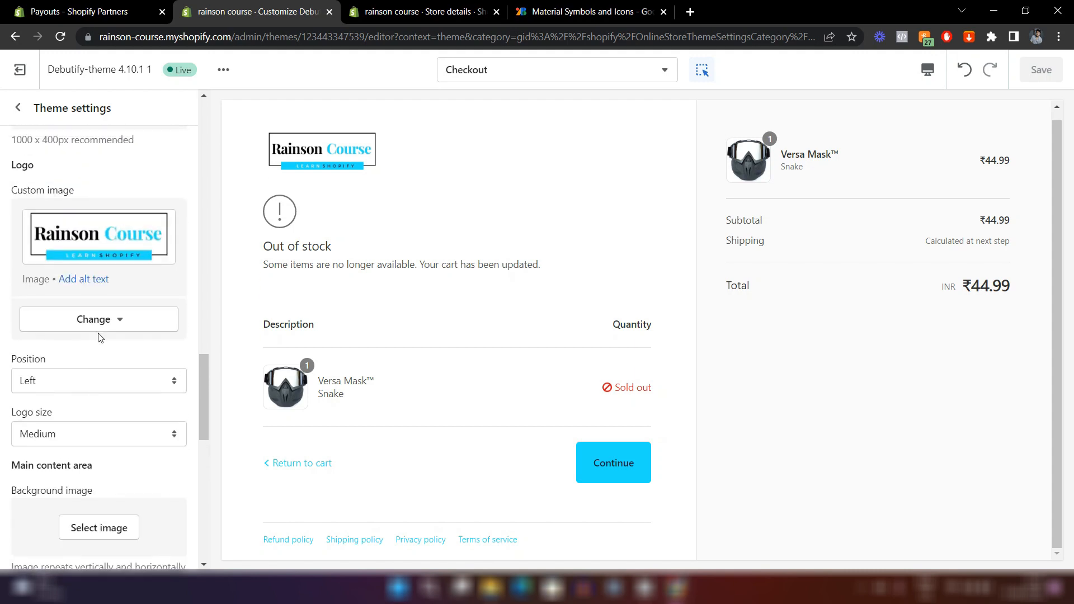
scroll(50, 230, "down", 1)
scroll(50, 229, "down", 5)
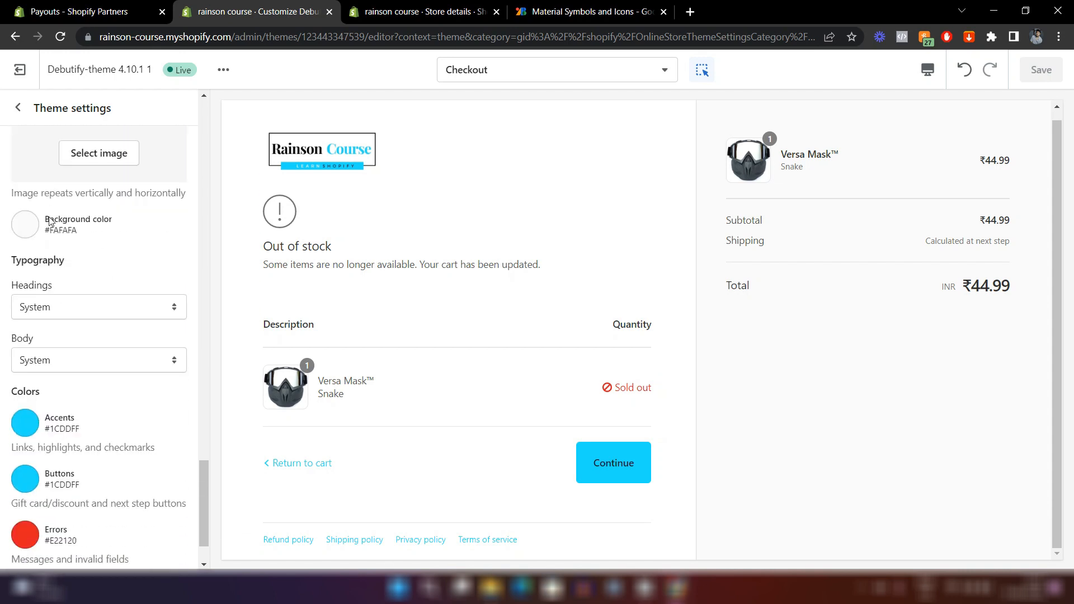
scroll(50, 222, "down", 1)
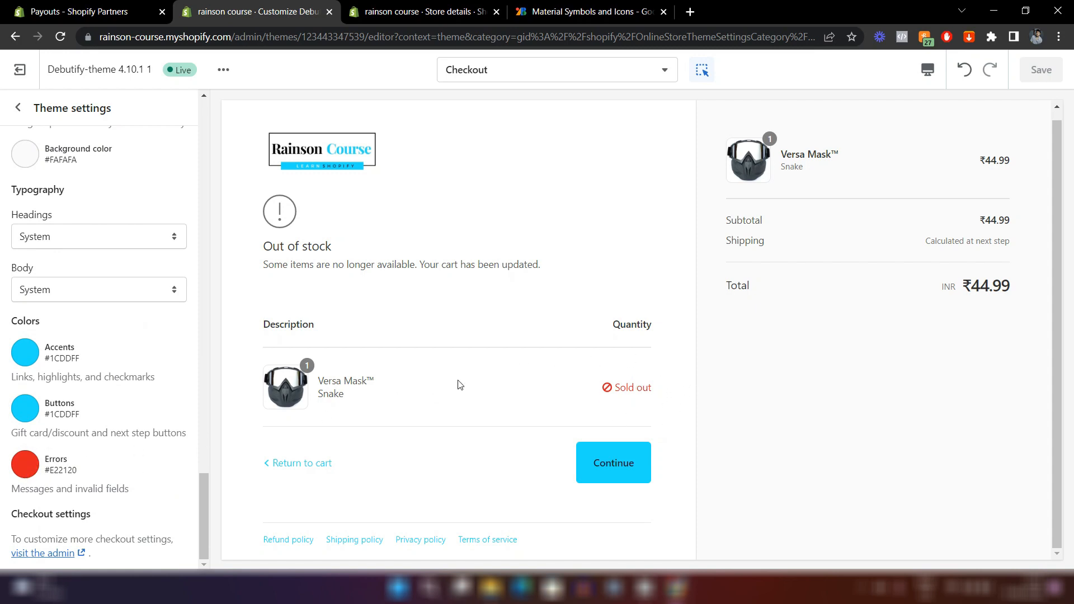
scroll(458, 385, "up", 1)
scroll(91, 279, "up", 20)
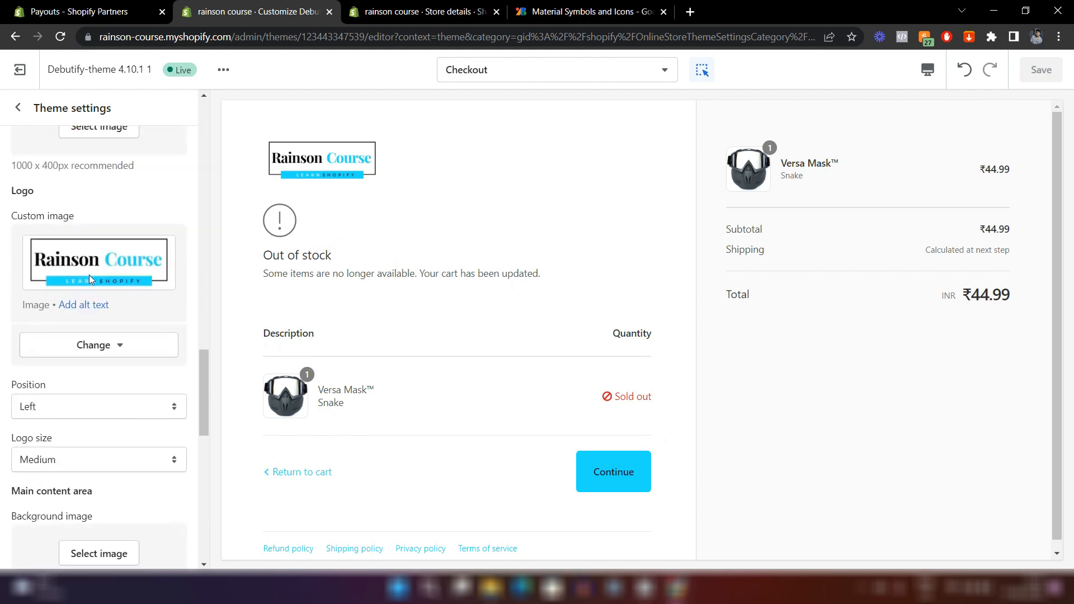
- Leave the theme settings and switch the theme preview from Checkout back to the Home page template
left_click(18, 108)
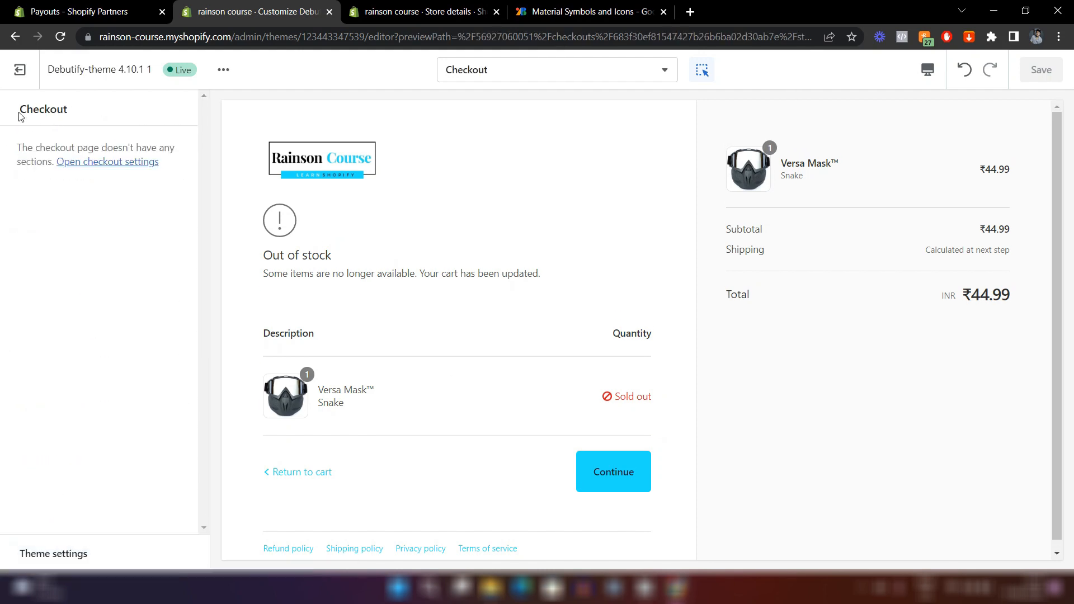
left_click(532, 78)
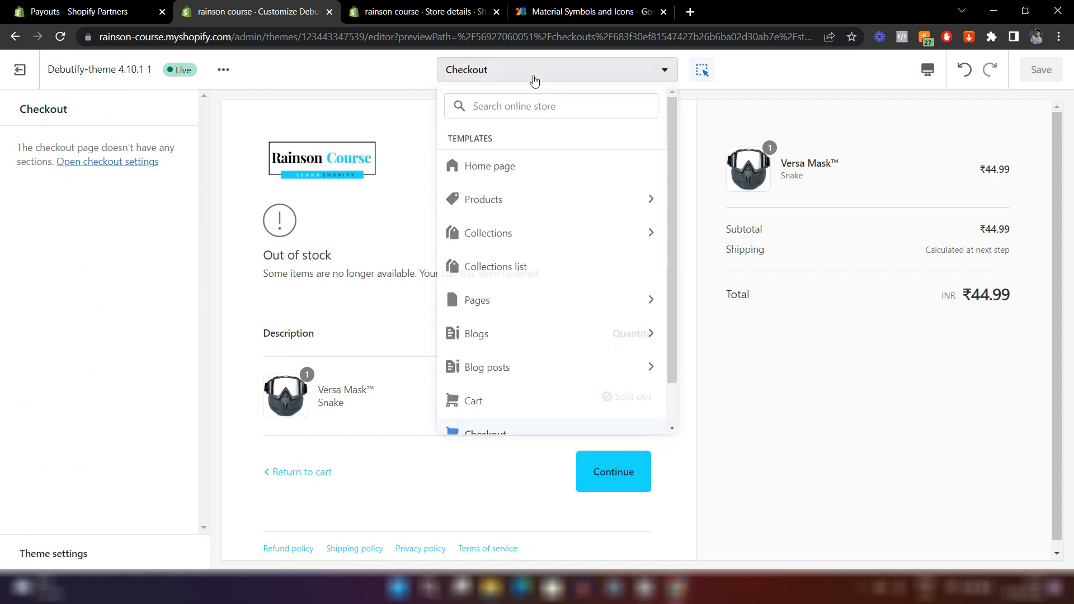
left_click(493, 166)
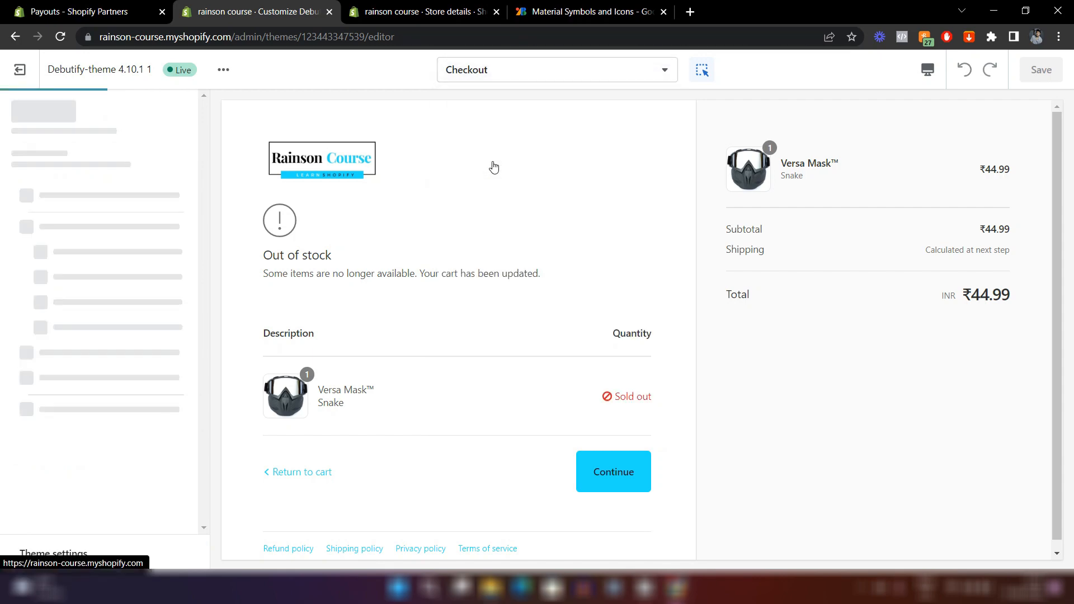
- Review the home page preview, examining the featured product, the guarantee icons section and the footer
scroll(690, 396, "down", 15)
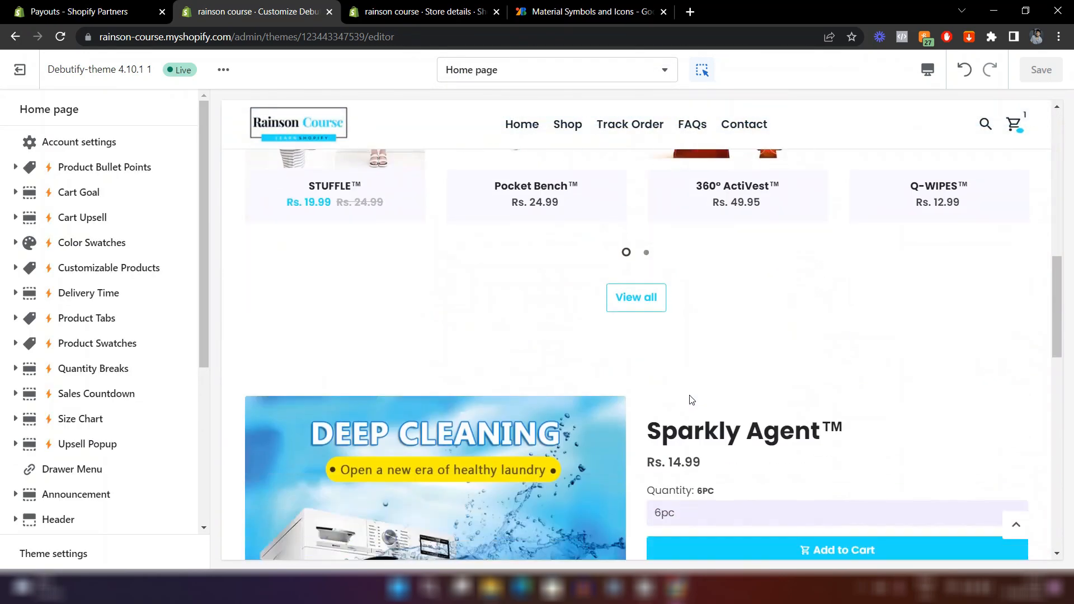
scroll(693, 401, "down", 10)
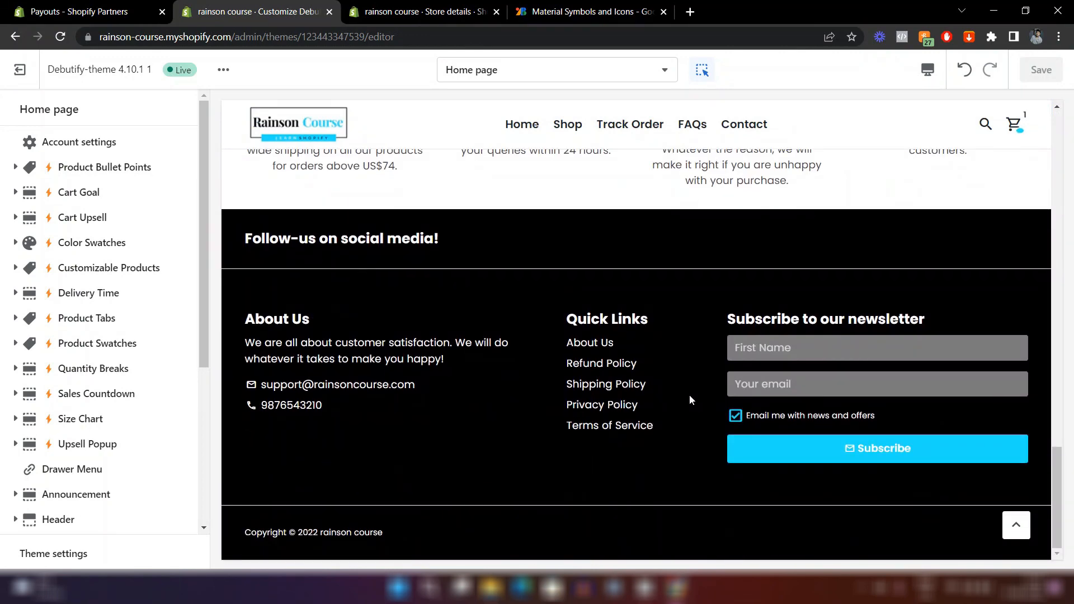
scroll(542, 315, "up", 7)
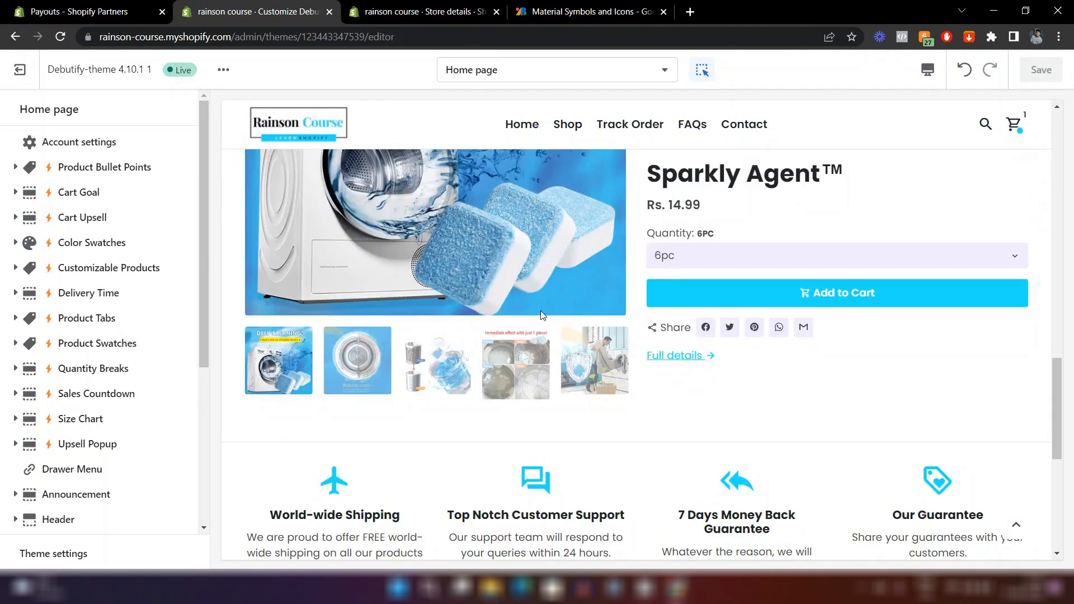
scroll(541, 315, "down", 4)
scroll(517, 311, "up", 3)
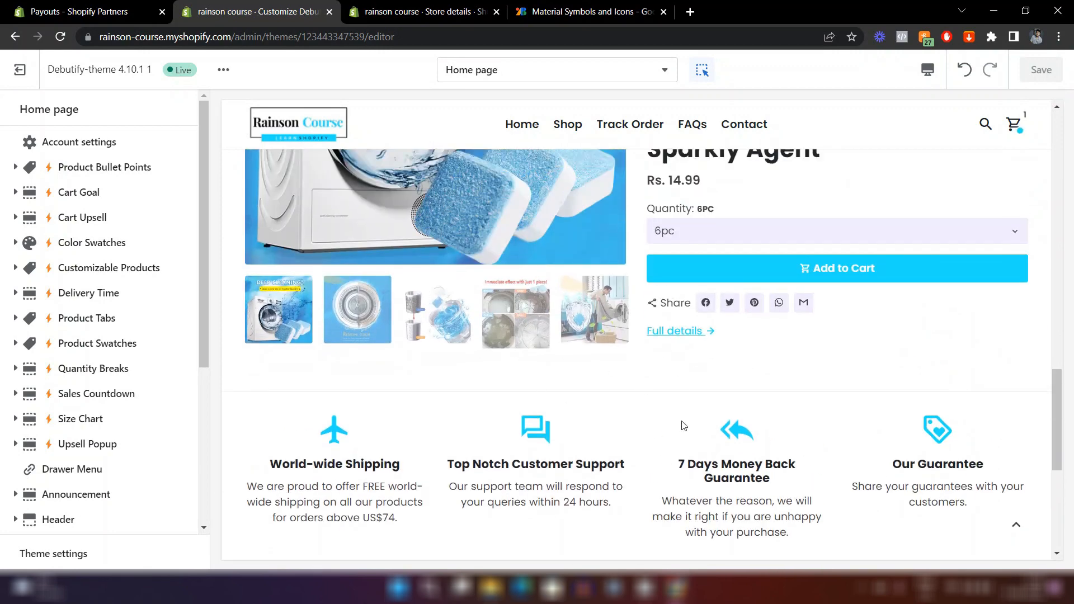
scroll(682, 425, "down", 6)
scroll(682, 425, "up", 4)
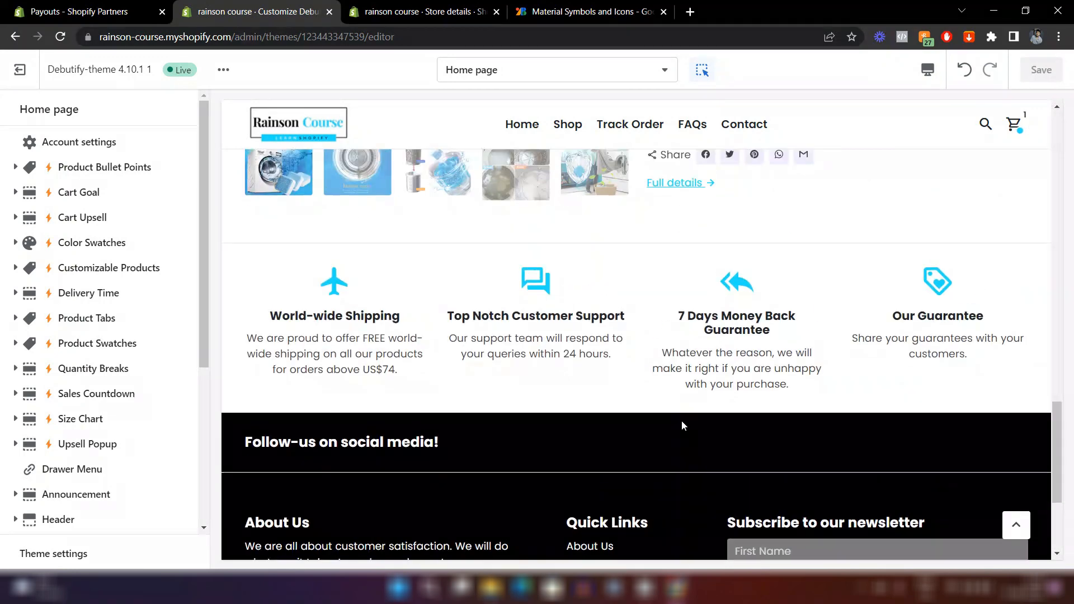
scroll(682, 425, "up", 3)
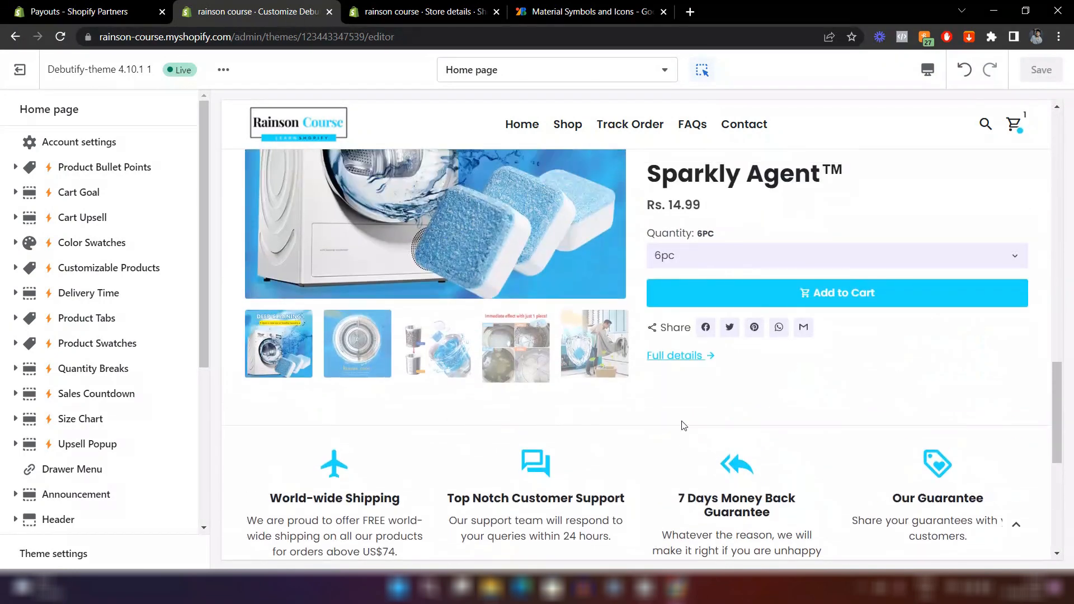
scroll(682, 426, "up", 3)
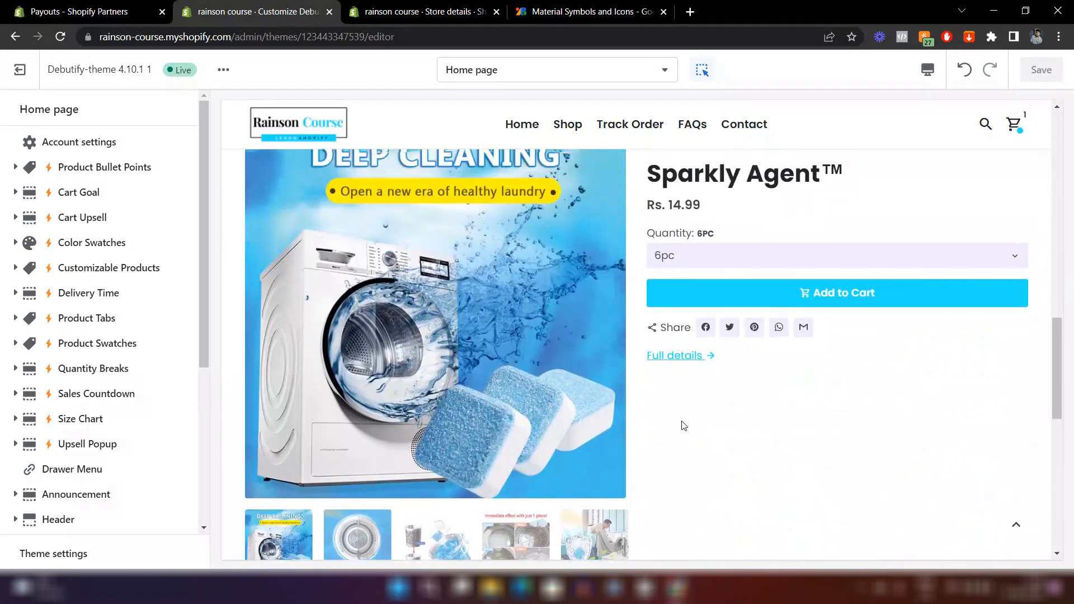
scroll(681, 425, "up", 2)
scroll(681, 426, "down", 2)
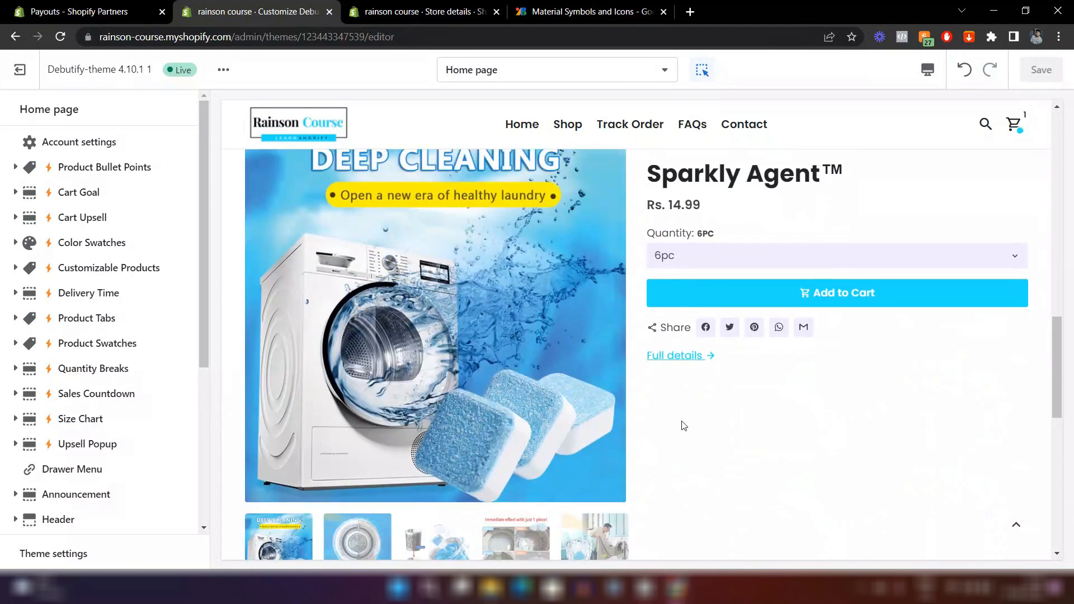